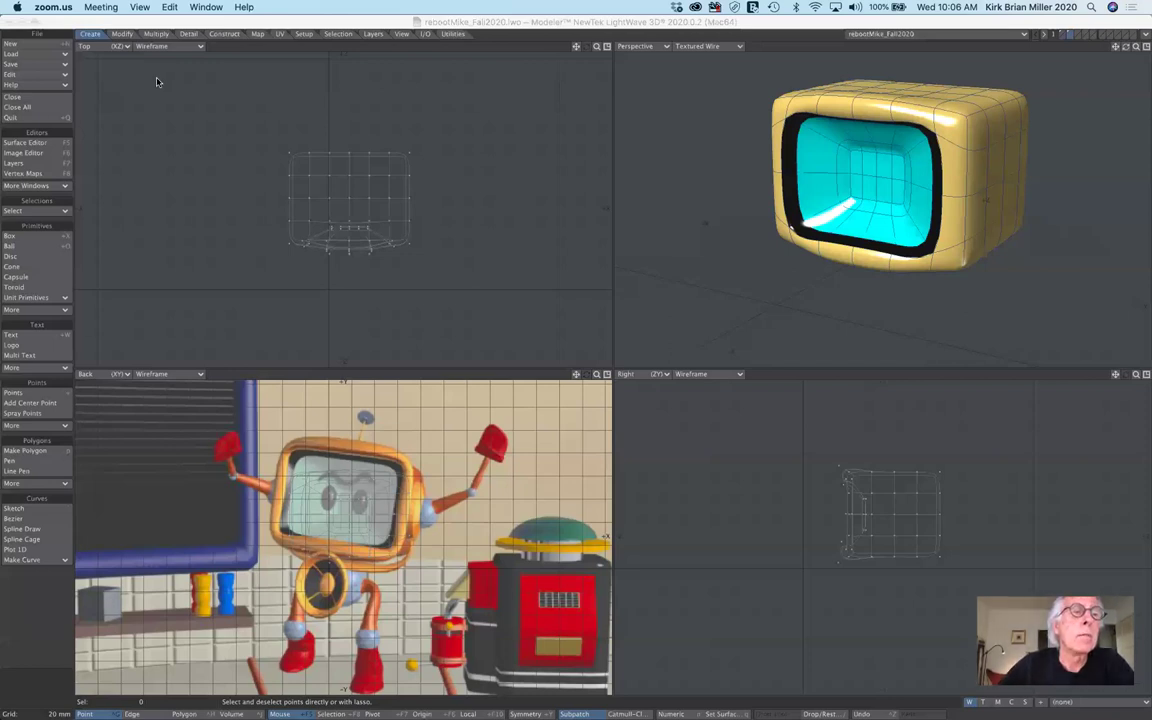
- Move the two middle side points of the head's yellow front frame forward, and drop the selection
left_click(154, 34)
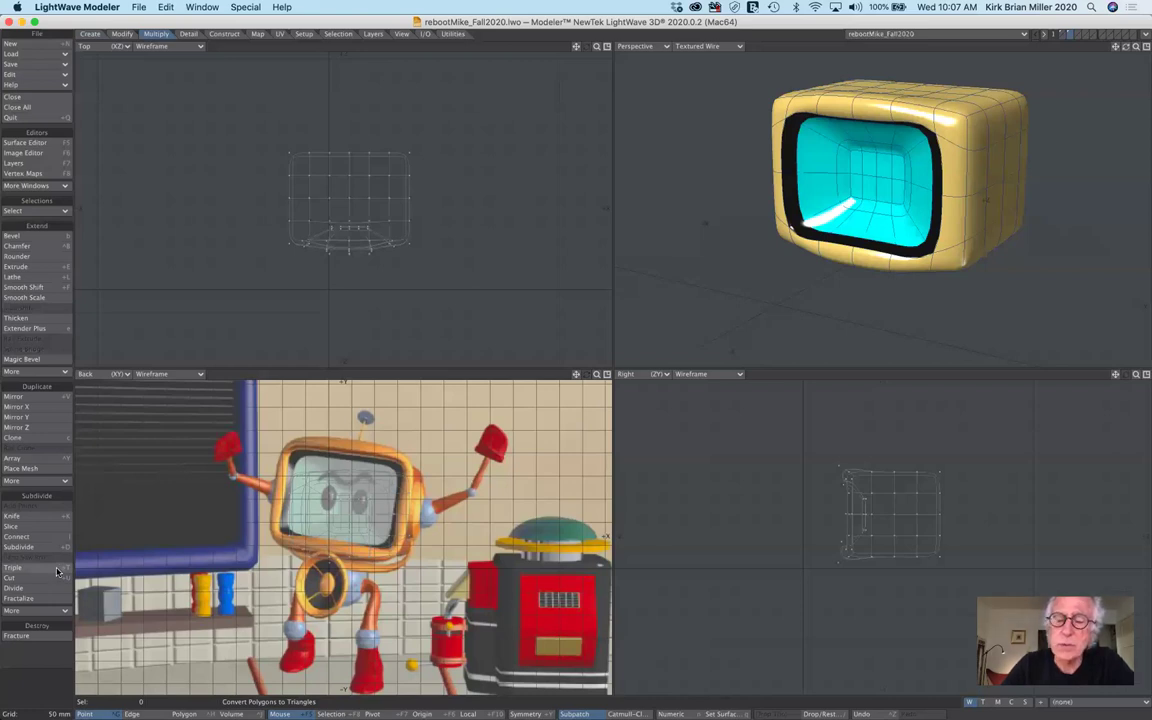
left_click(121, 34)
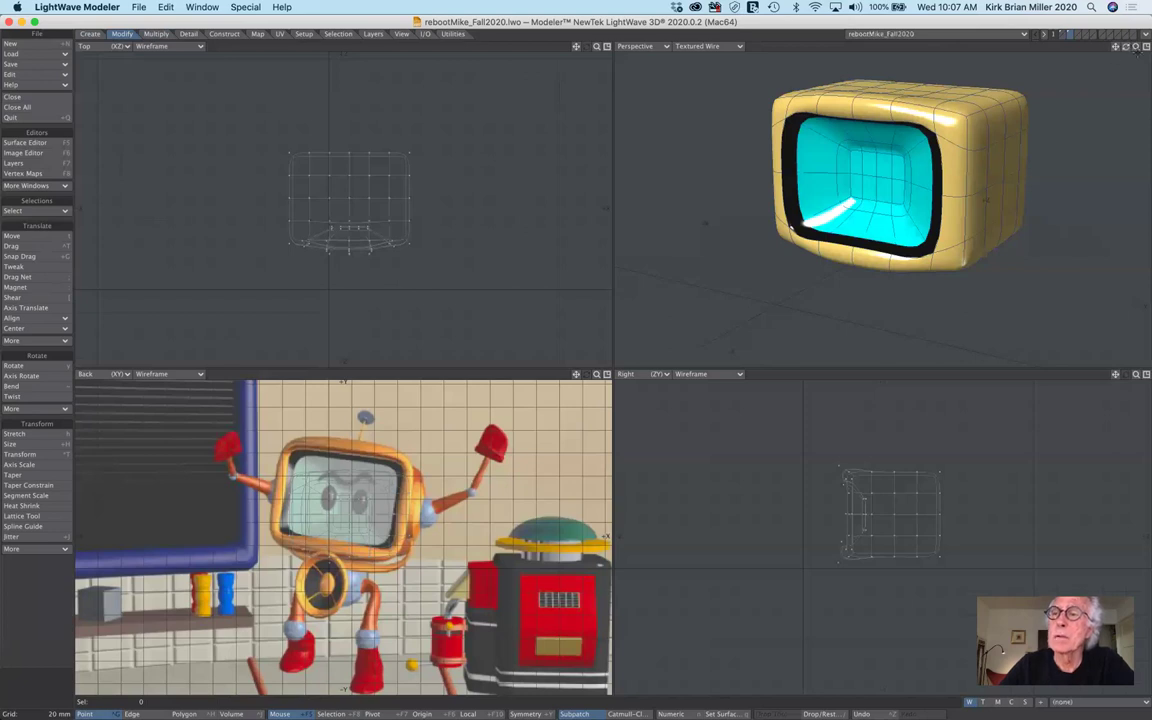
left_click_drag(1125, 46, 1076, 52)
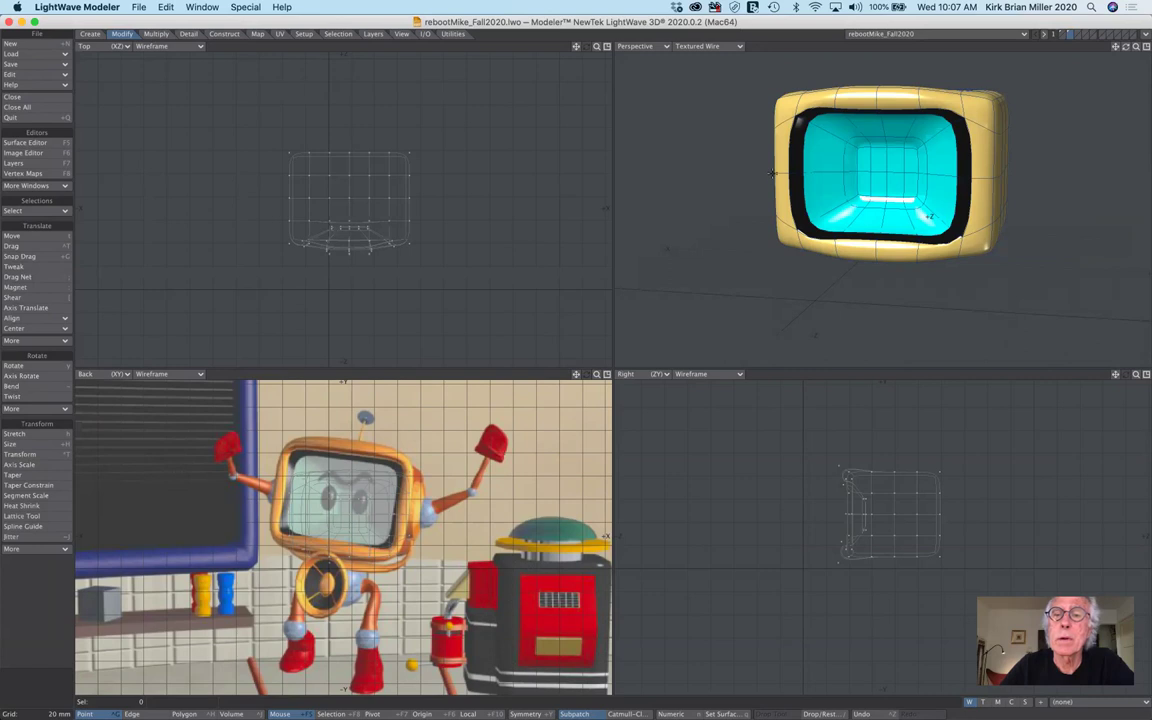
left_click(757, 170)
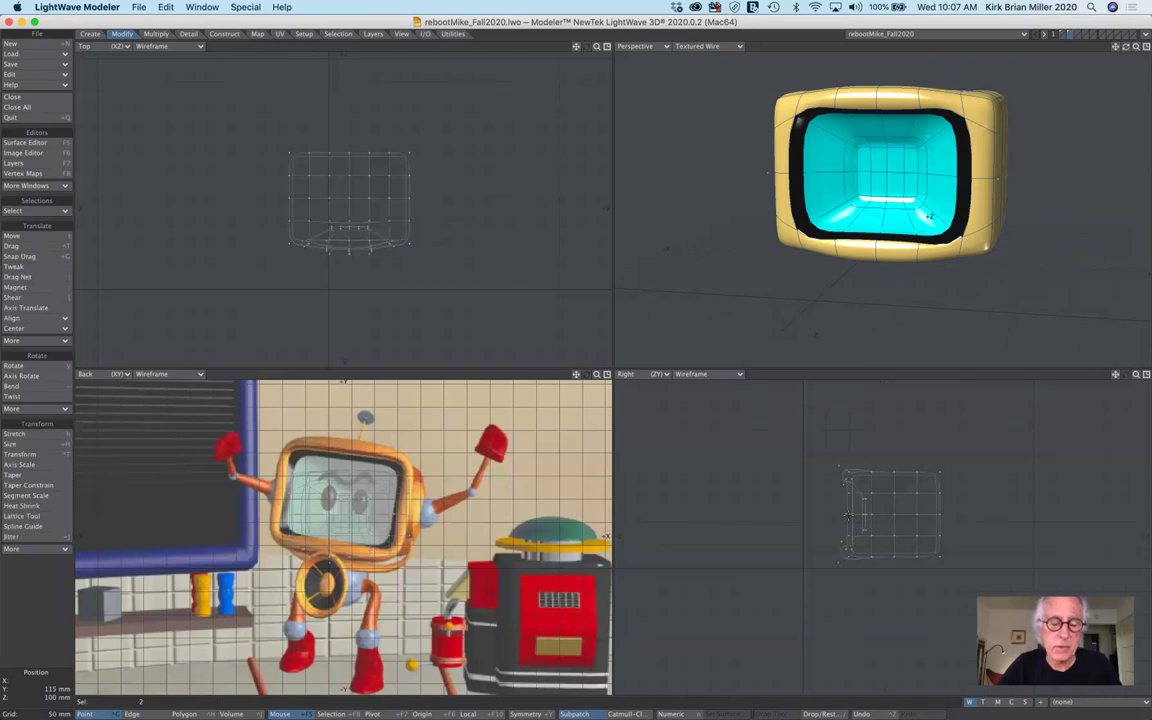
key("t")
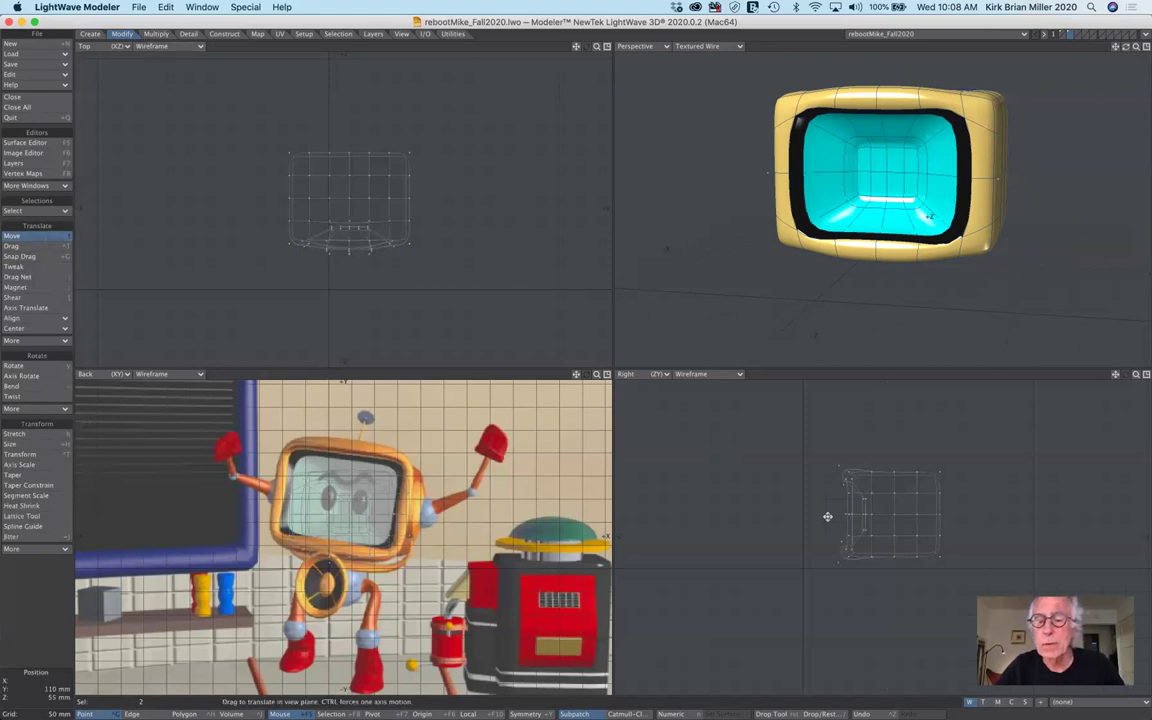
left_click_drag(848, 511, 851, 509)
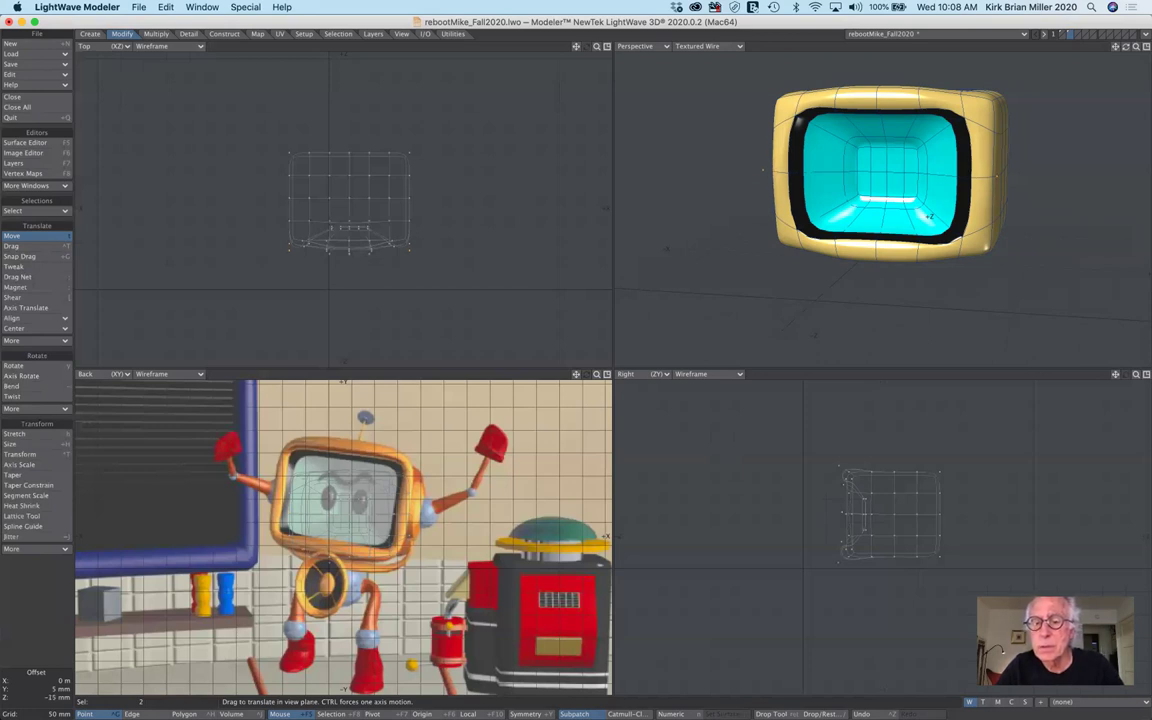
left_click_drag(761, 172, 761, 174)
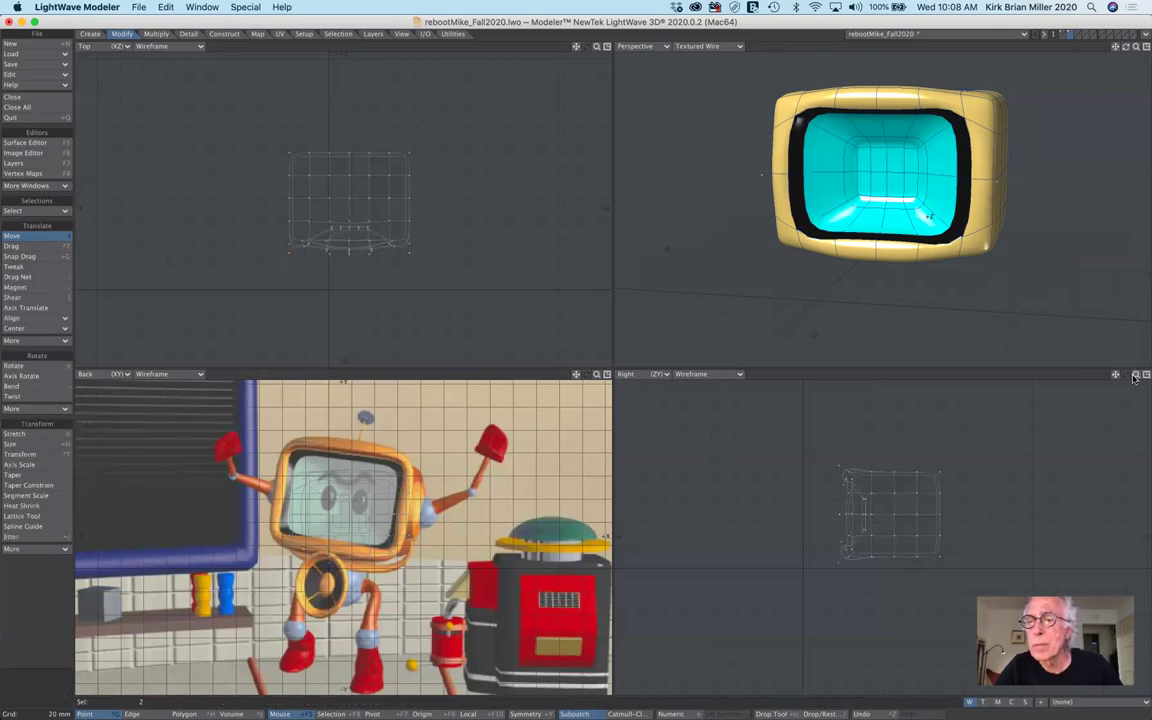
left_click_drag(1135, 376, 1130, 377)
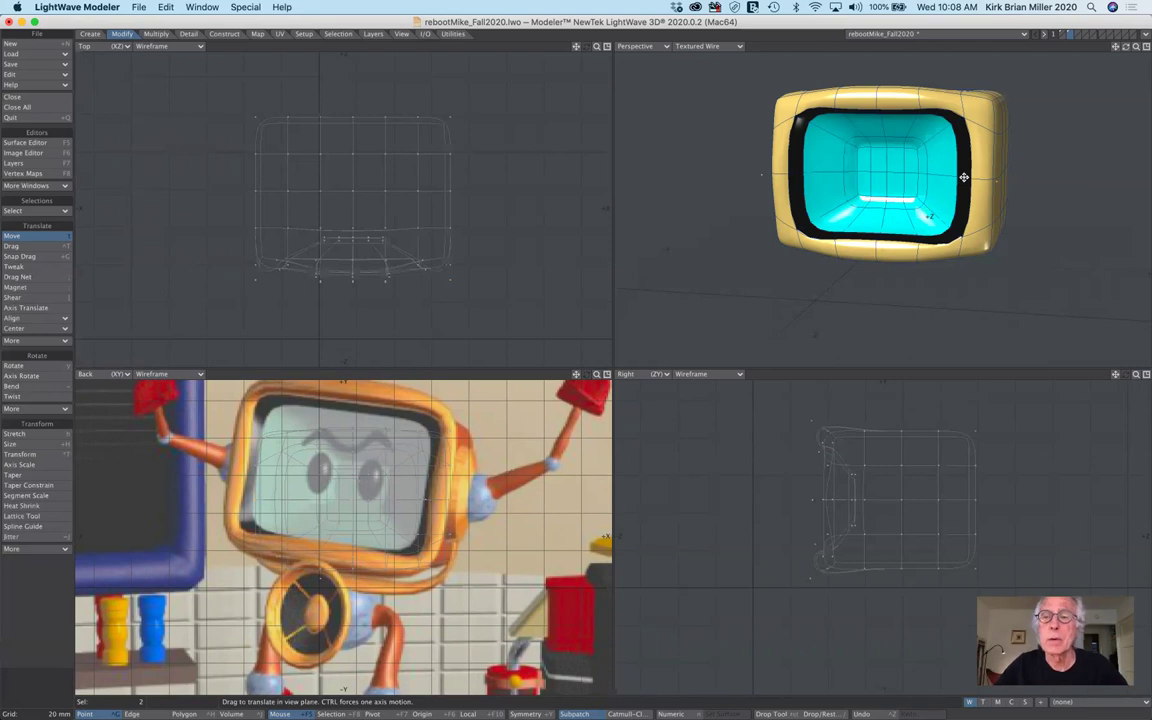
key("bracketright")
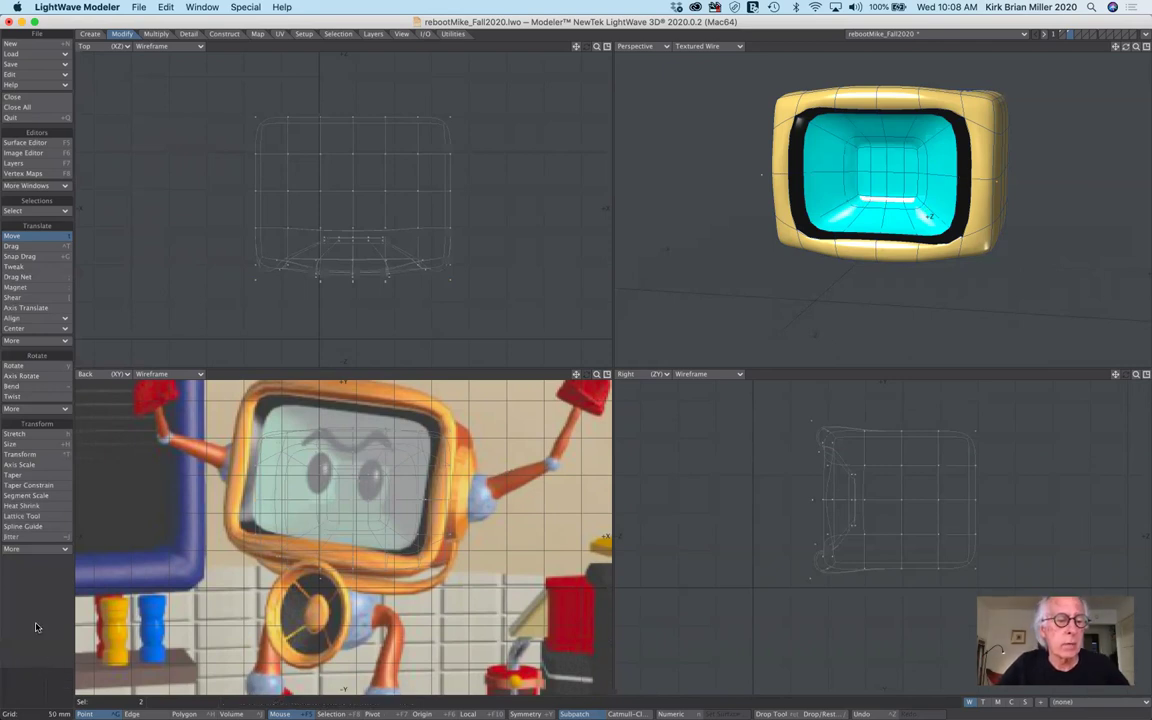
left_click(47, 685)
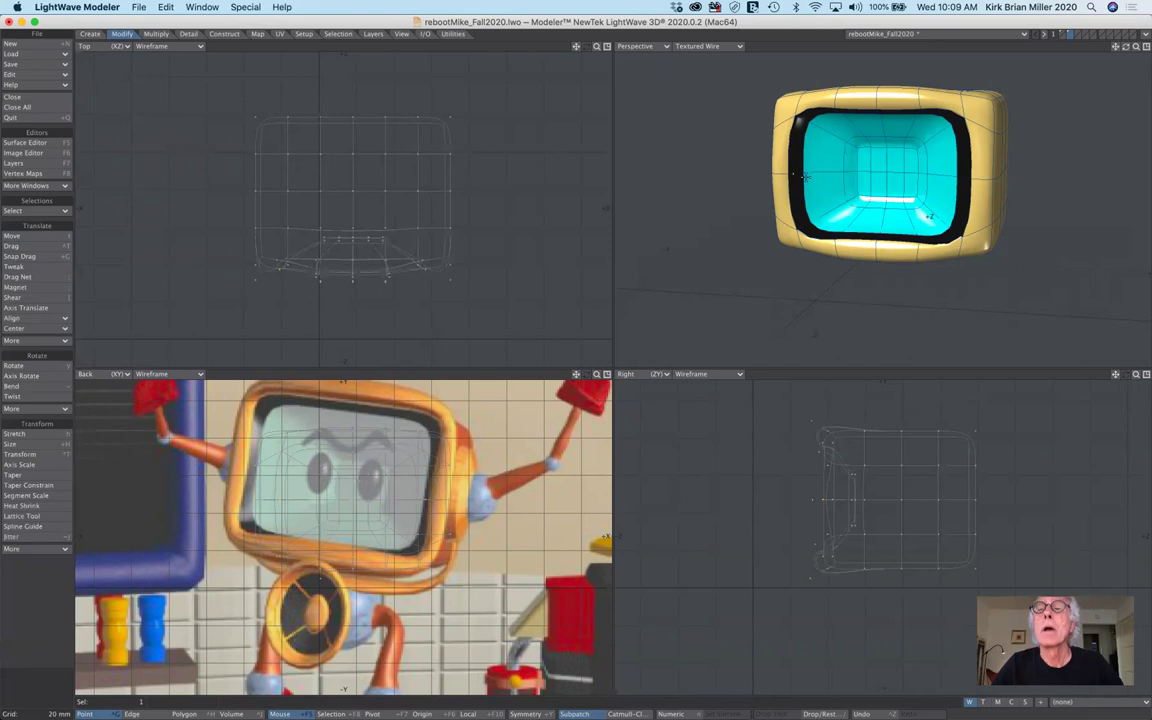
- Stretch the two middle side points of the black screen bezel inward along X and move them slightly forward
left_click(736, 229)
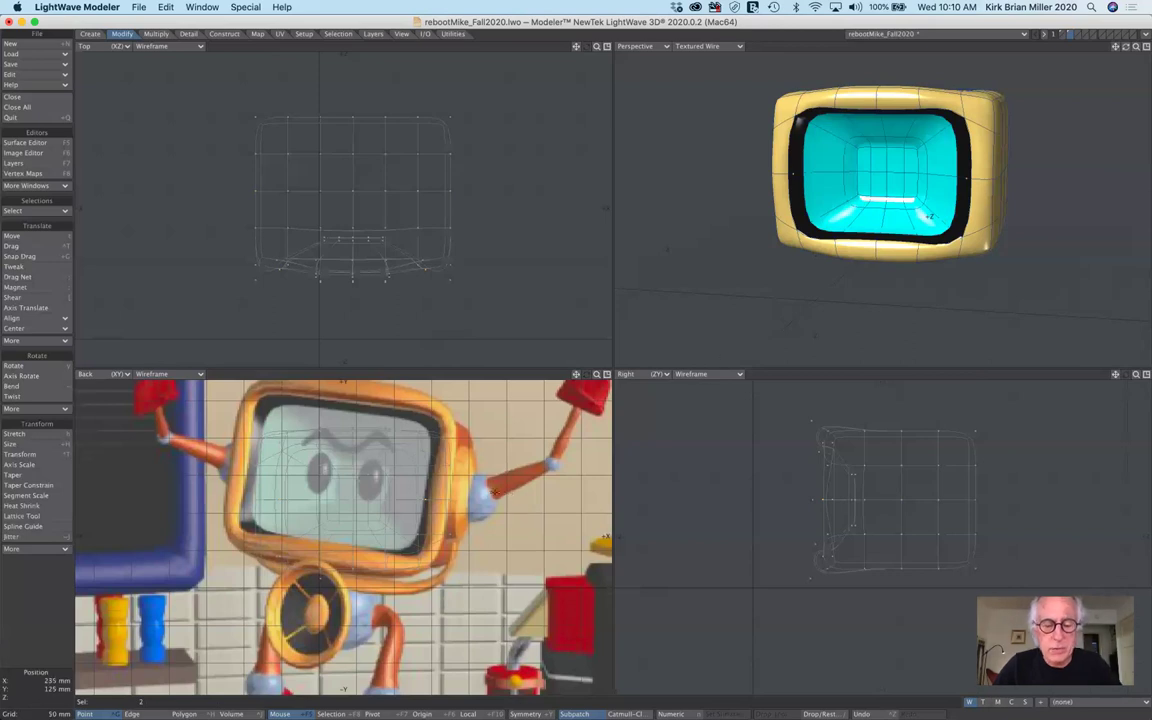
key("h")
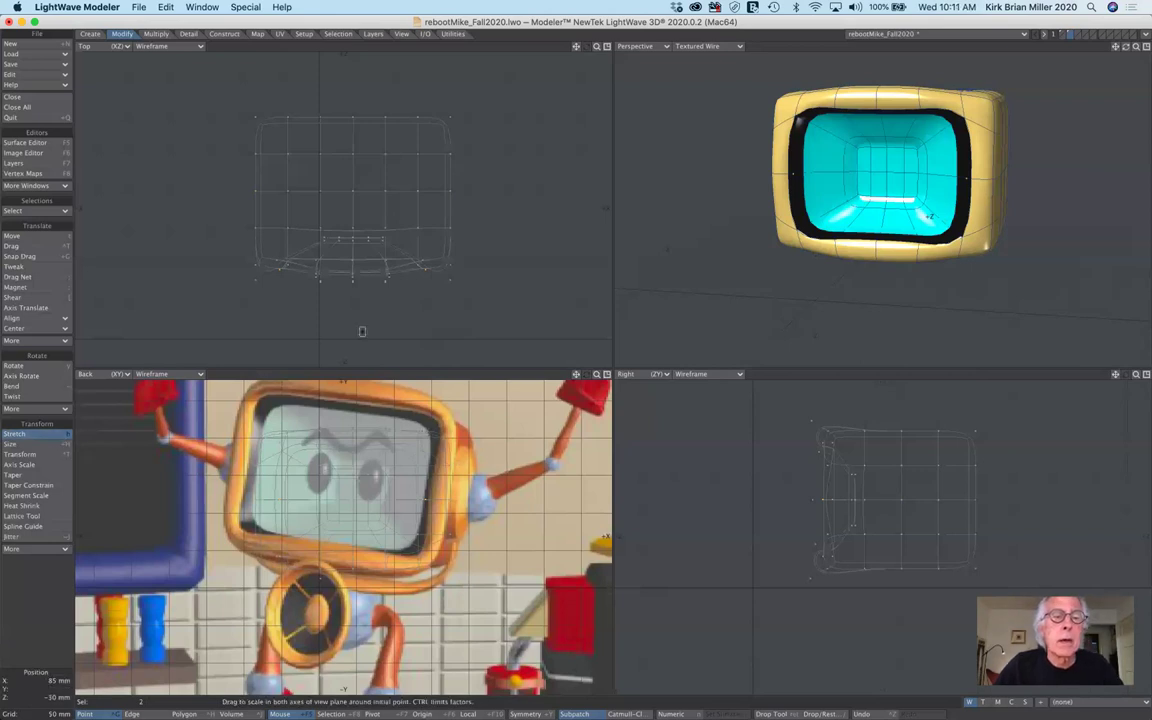
left_click_drag(625, 210, 603, 208)
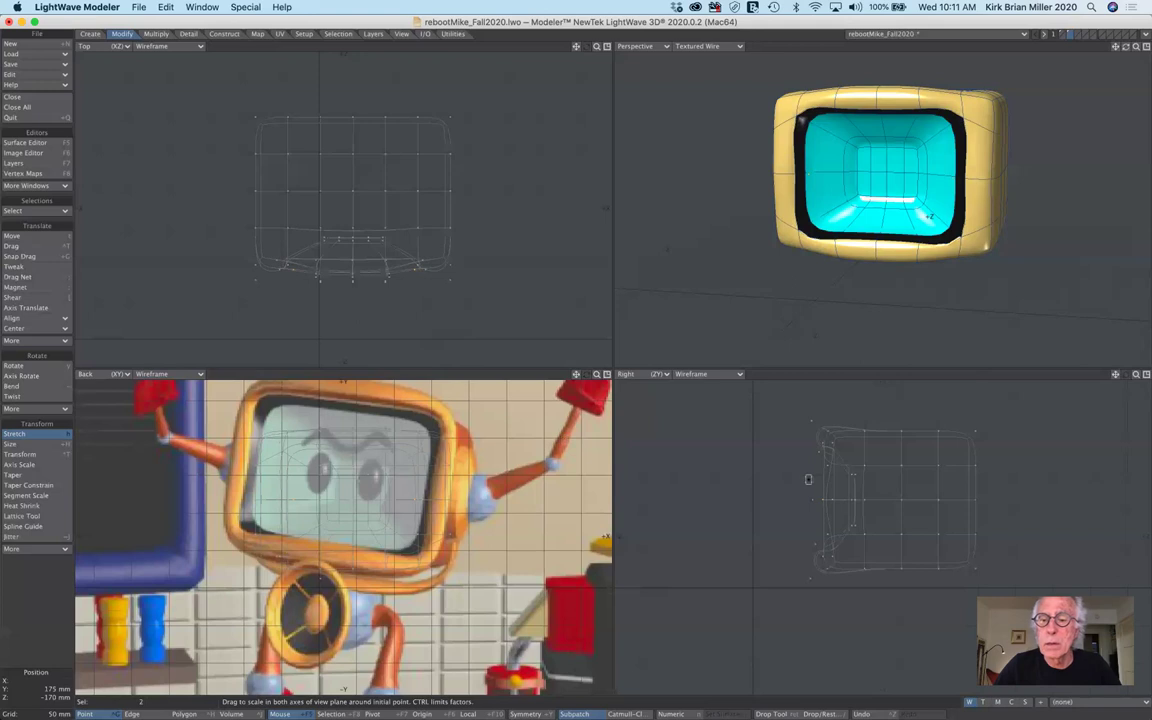
key("t")
left_click(793, 506)
left_click(799, 503)
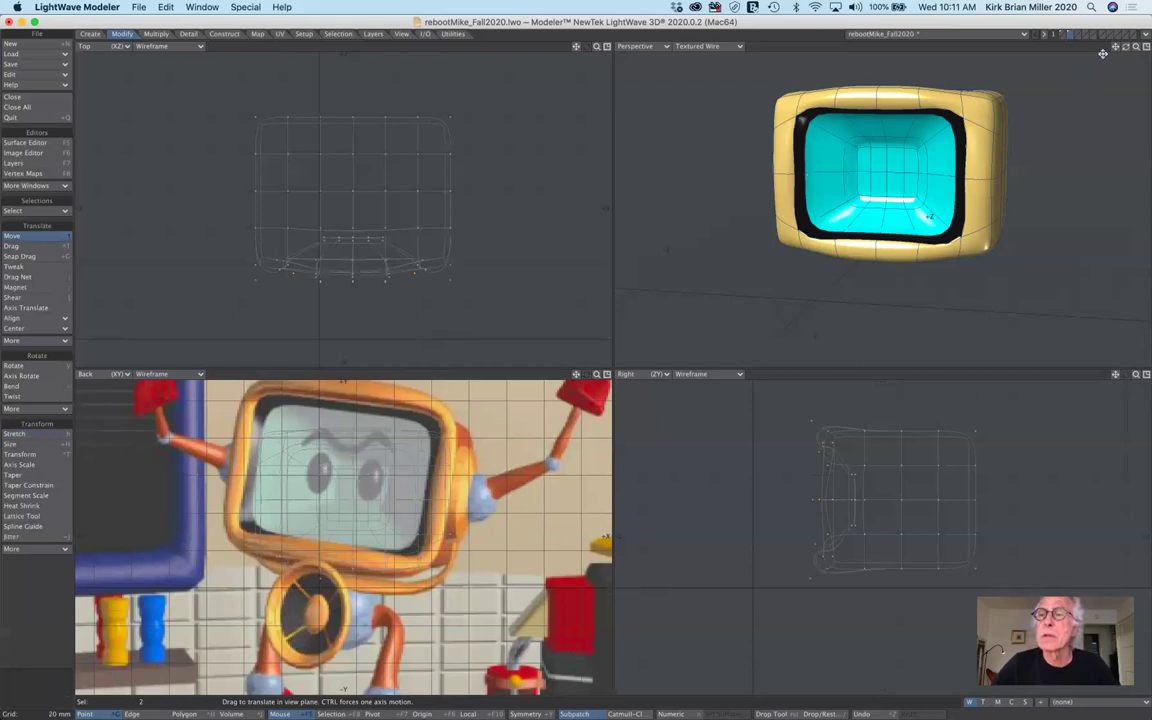
mouse_move(1125, 46)
left_mouse_down()
mouse_move(1075, 48)
mouse_move(1134, 49)
mouse_move(1100, 55)
mouse_move(1126, 55)
left_mouse_up()
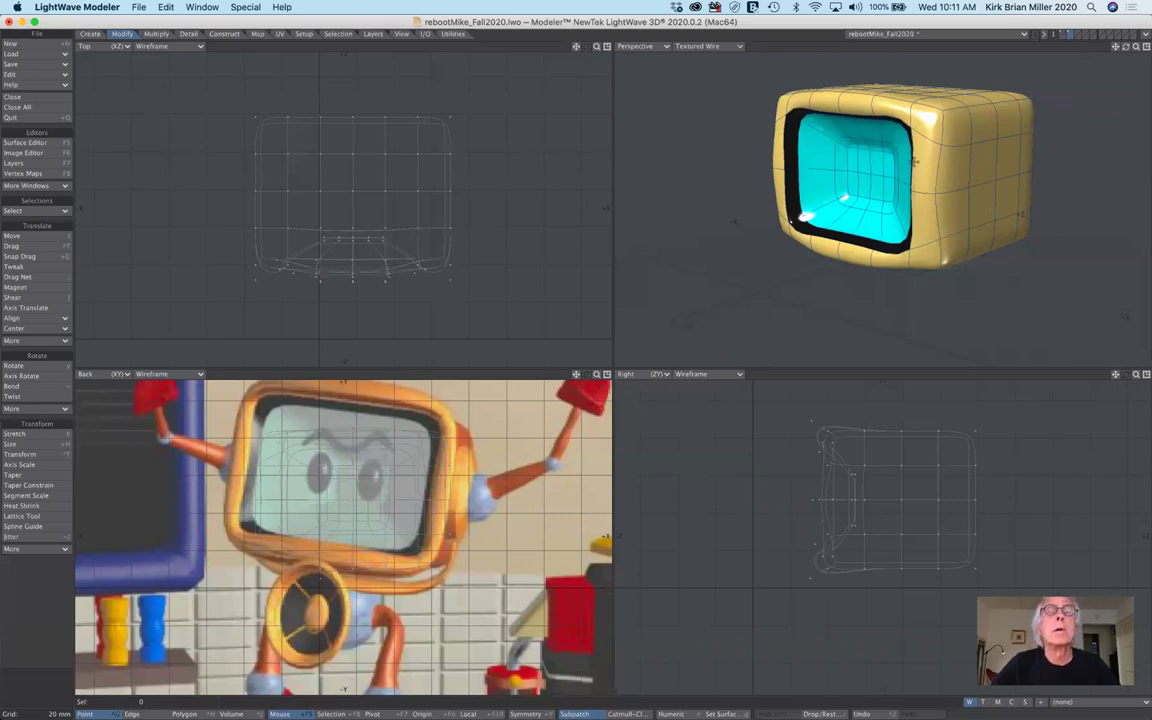
- Examine the box-shaped head version in layer 1 from several angles
left_click(1063, 35)
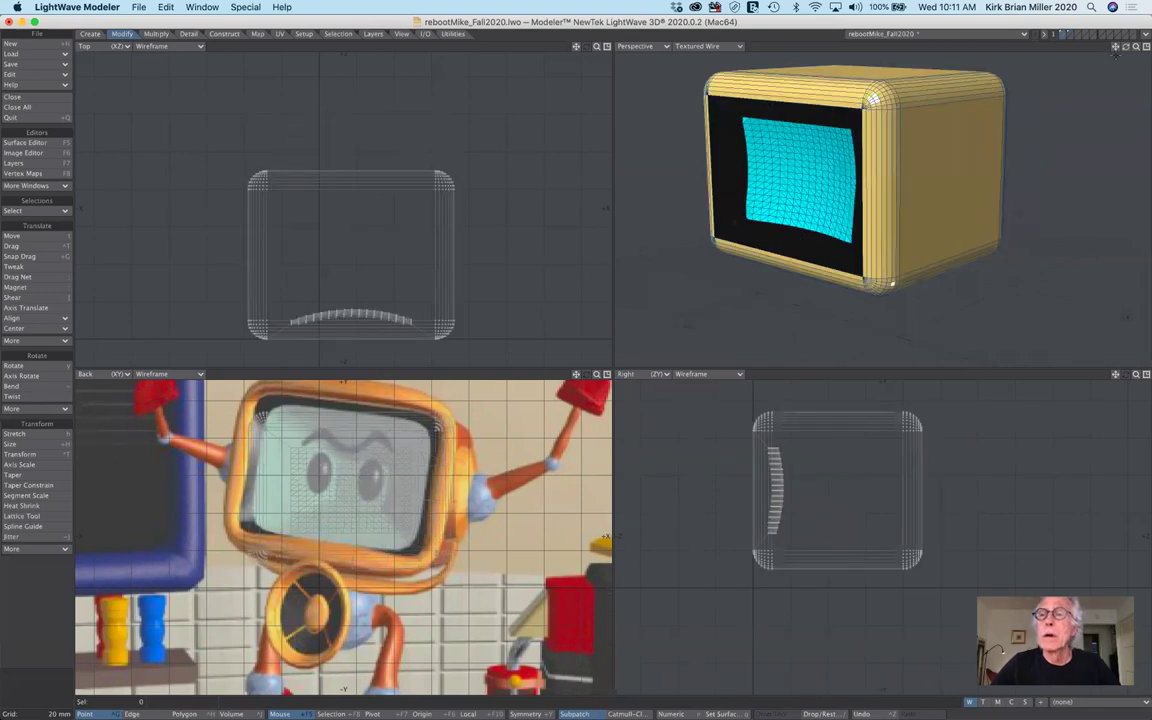
left_click_drag(1122, 55, 1090, 78)
left_click_drag(921, 289, 885, 275, "alt")
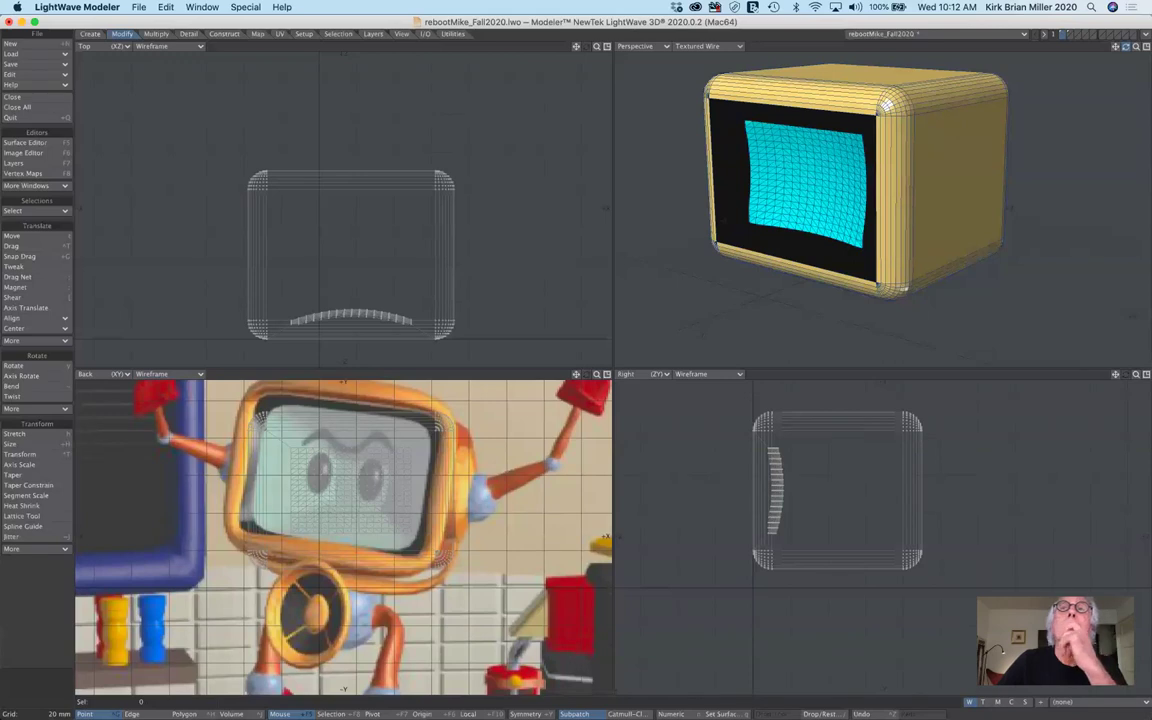
left_click_drag(1010, 207, 985, 177, "alt")
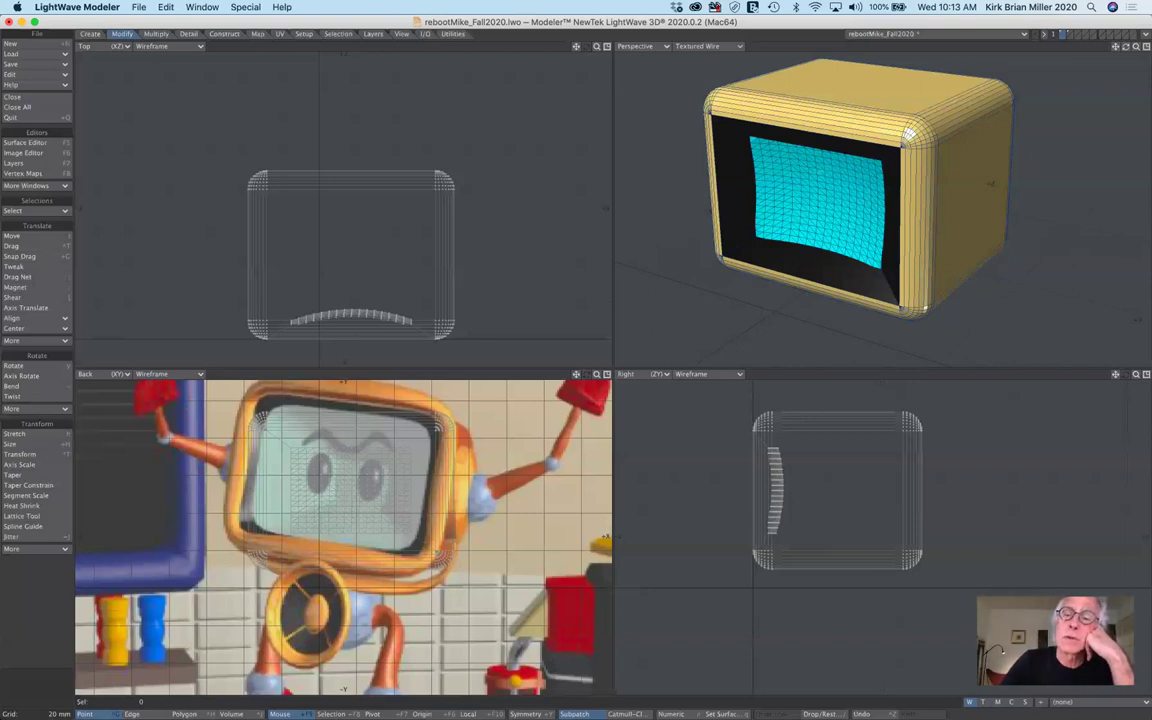
- Make the empty layer 3 the foreground layer with the head in layer 2 as its background
left_click(1066, 34)
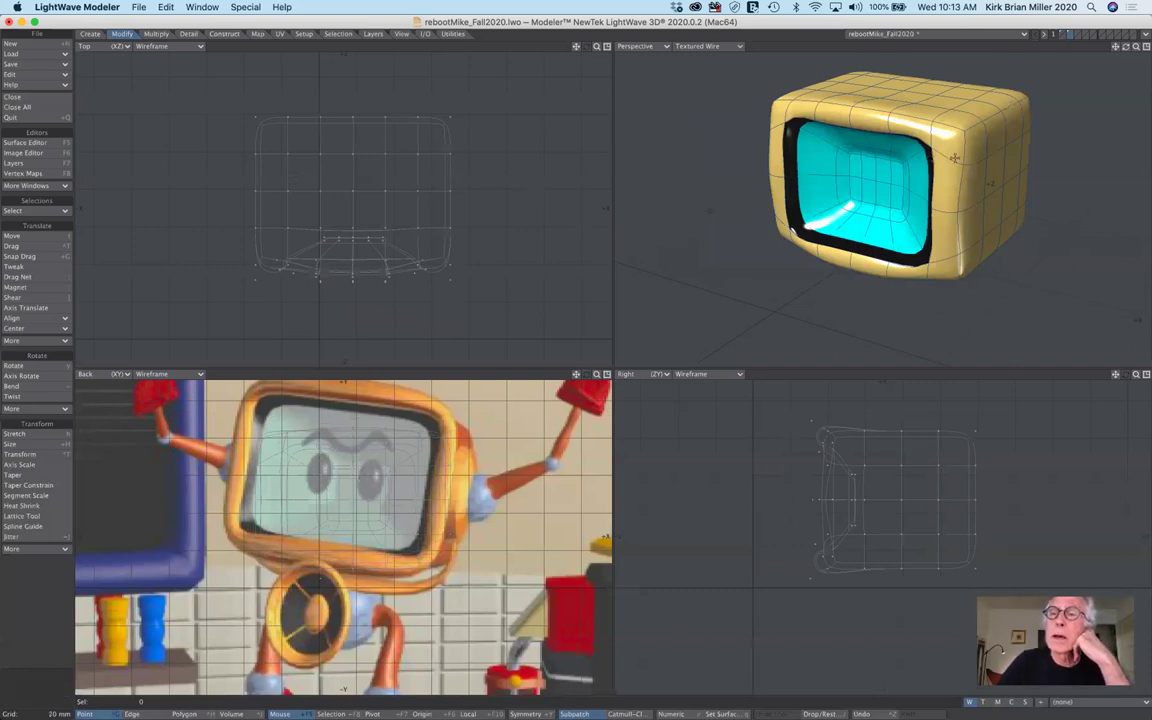
left_click(1073, 35)
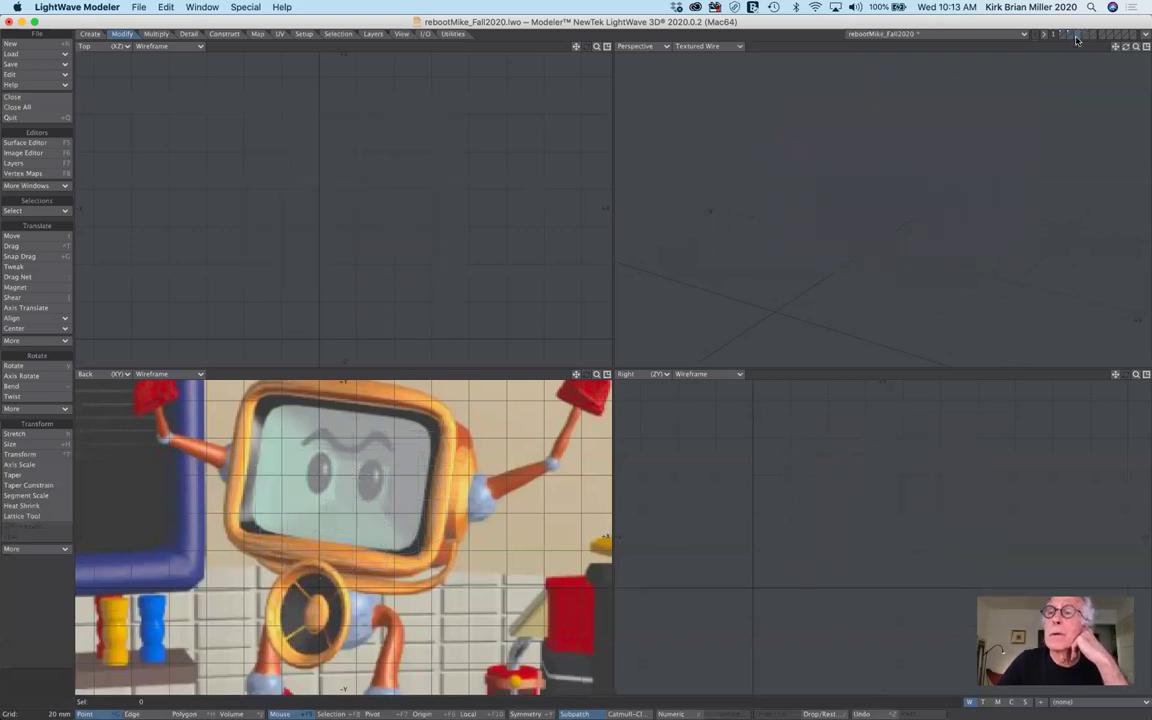
left_click(1062, 38)
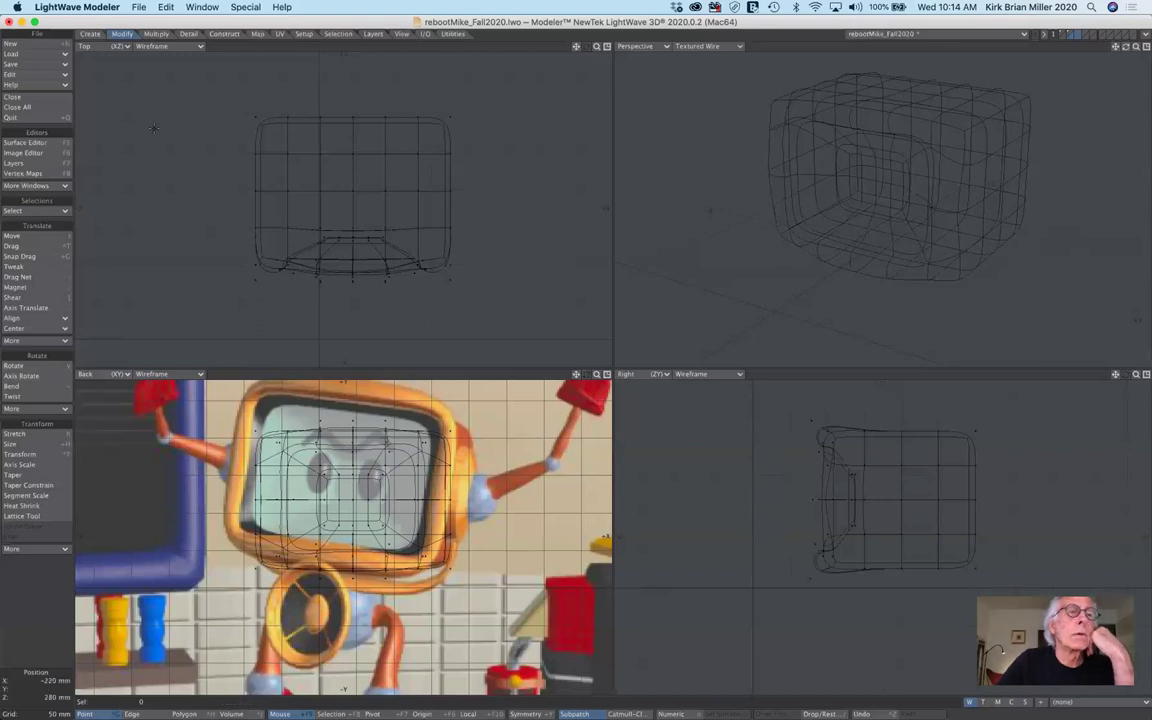
- Draw a 24-sided X-axis disc with a radius of about 50 mm, centred on the head's side at about Y 115 mm, Z 195 mm
left_click(92, 34)
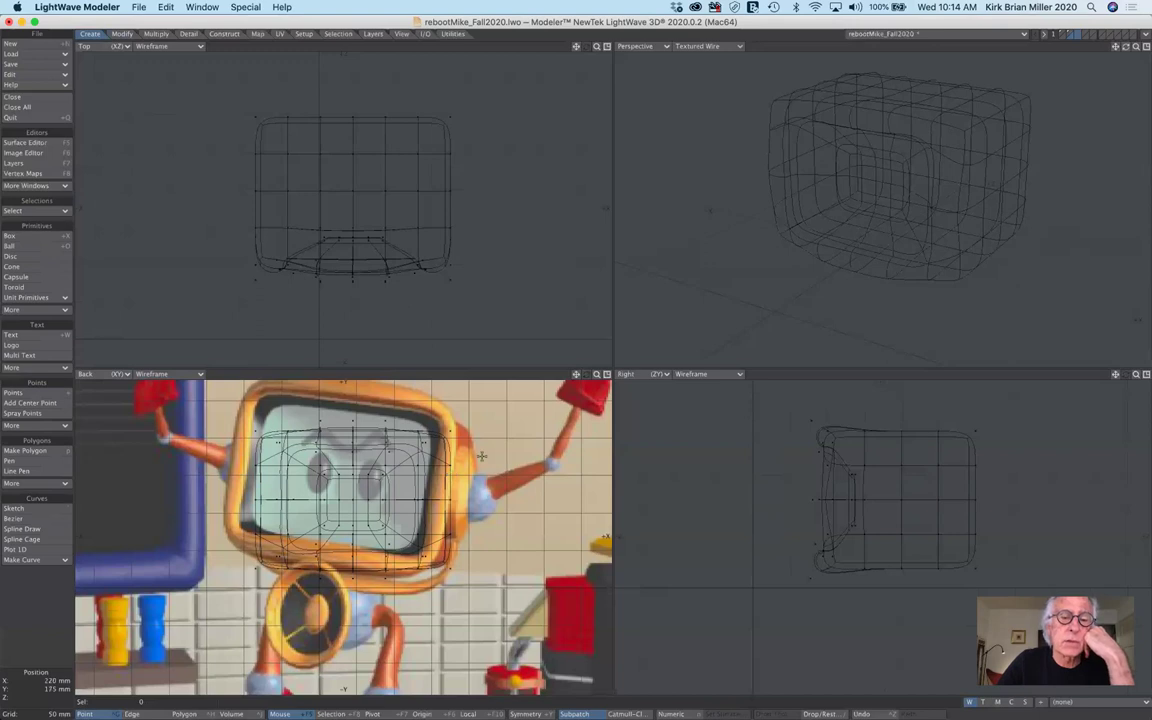
left_click(40, 257)
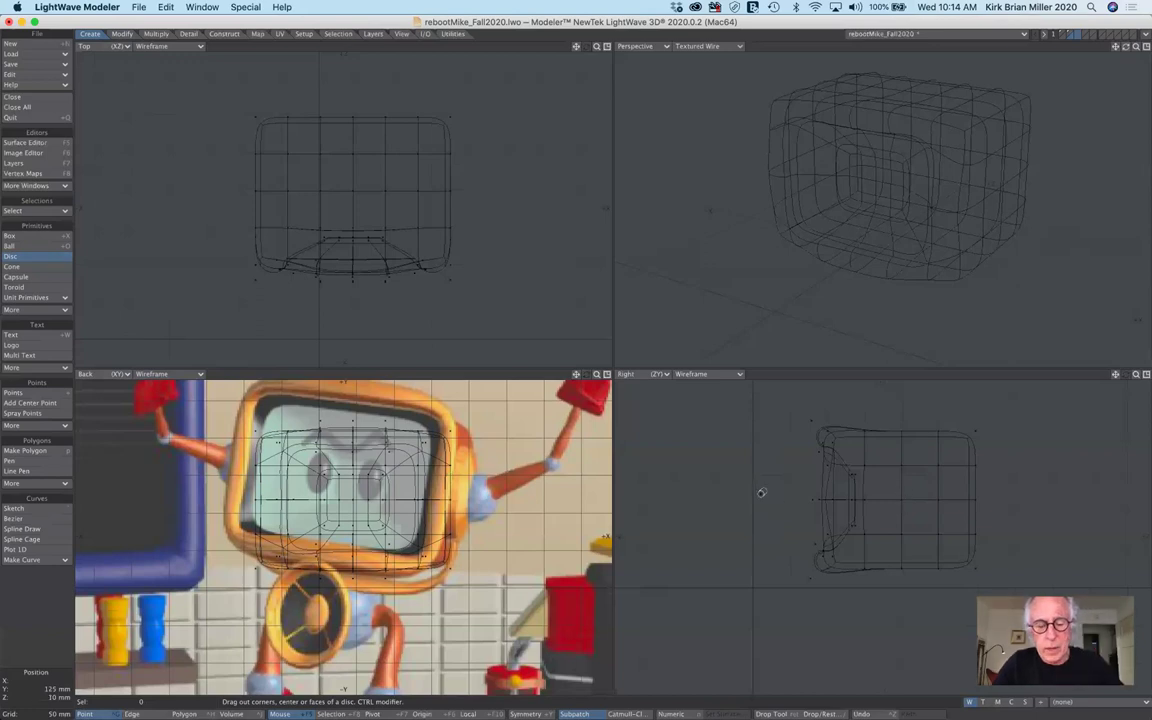
key("n")
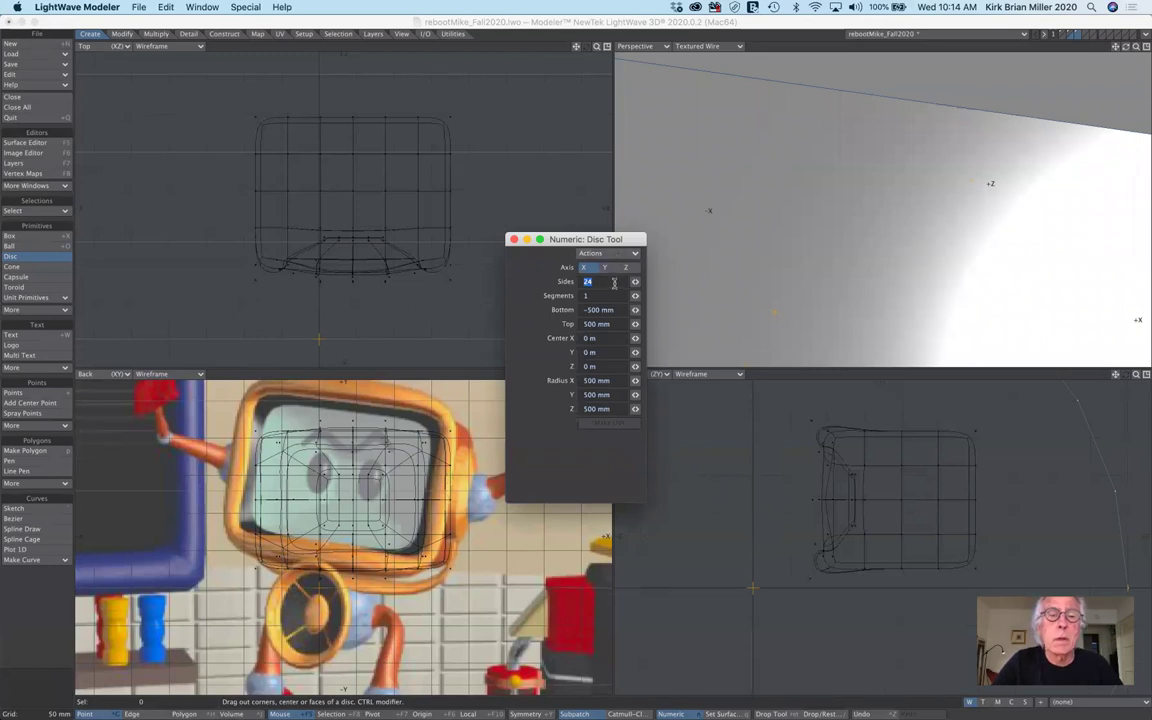
left_click(20, 257)
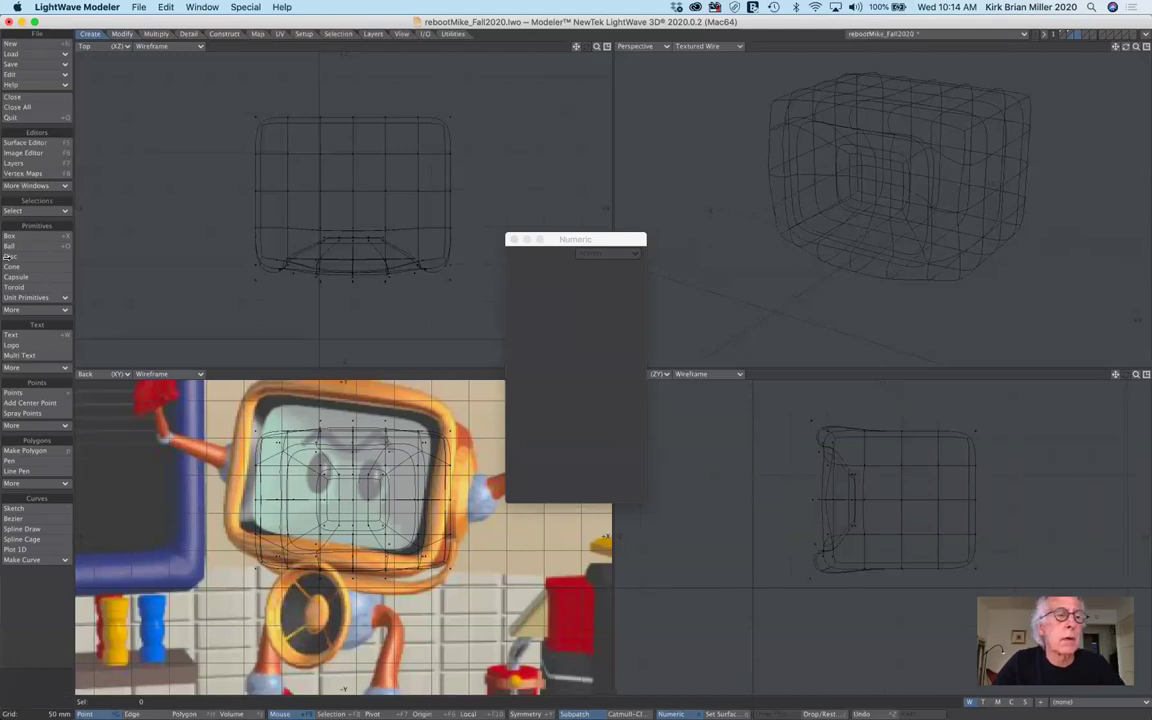
left_click(35, 256)
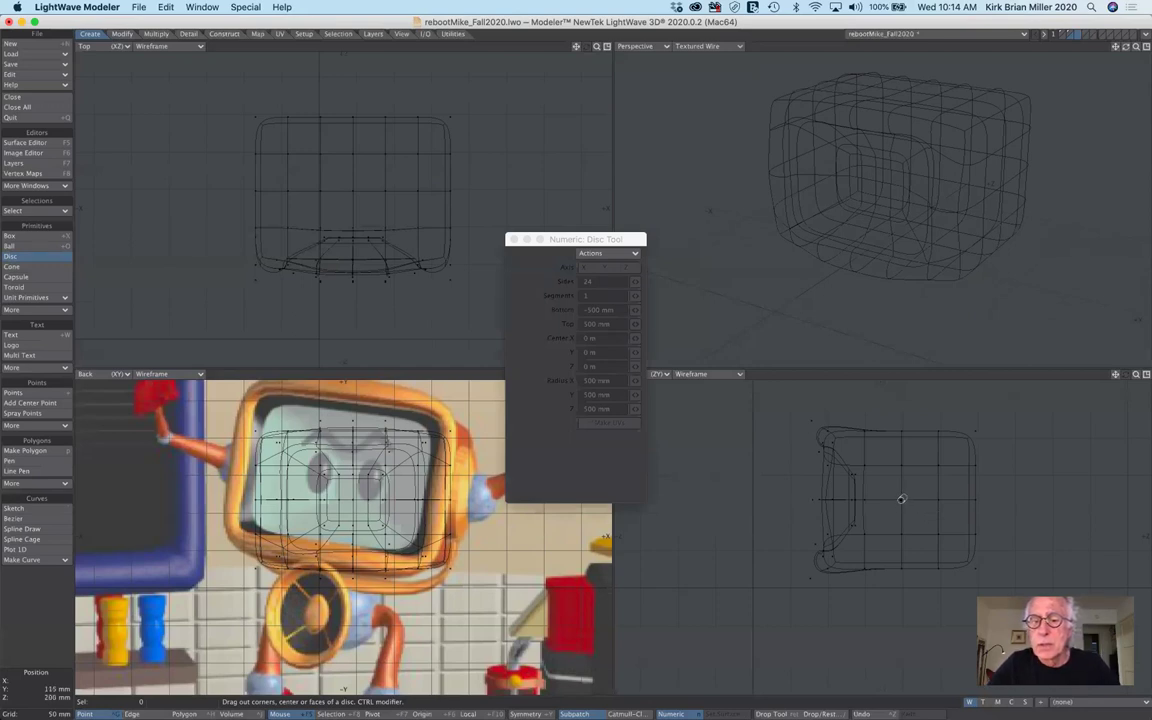
left_click_drag(902, 499, 946, 533)
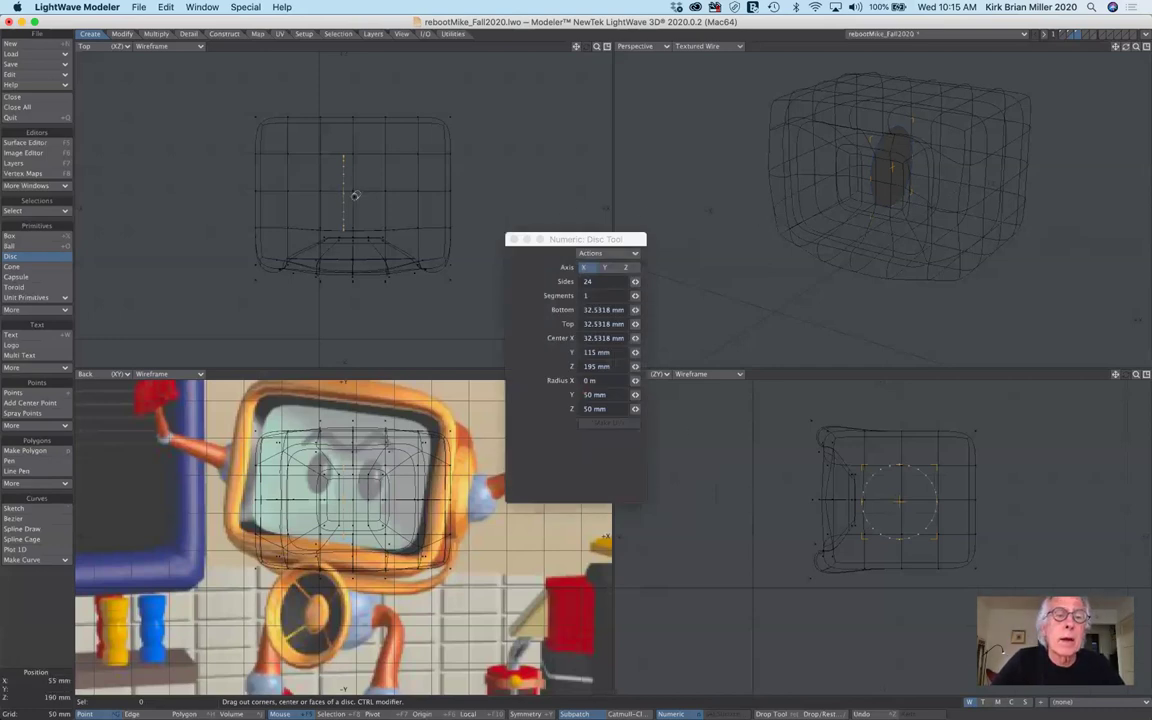
- Place the disc against the head's +X side, with a thickness of about 19 mm from X 171 to 190 mm, and create it
left_click_drag(342, 190, 458, 186)
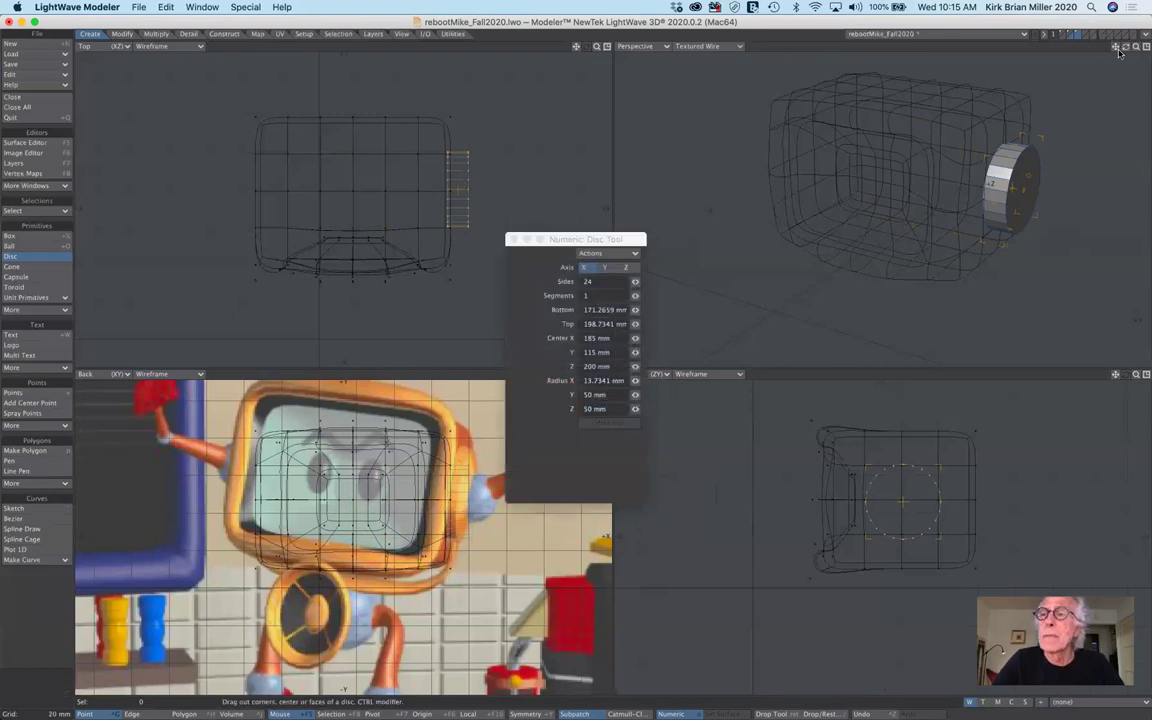
mouse_move(1125, 46)
left_mouse_down()
mouse_move(1095, 47)
mouse_move(1120, 46)
left_mouse_up()
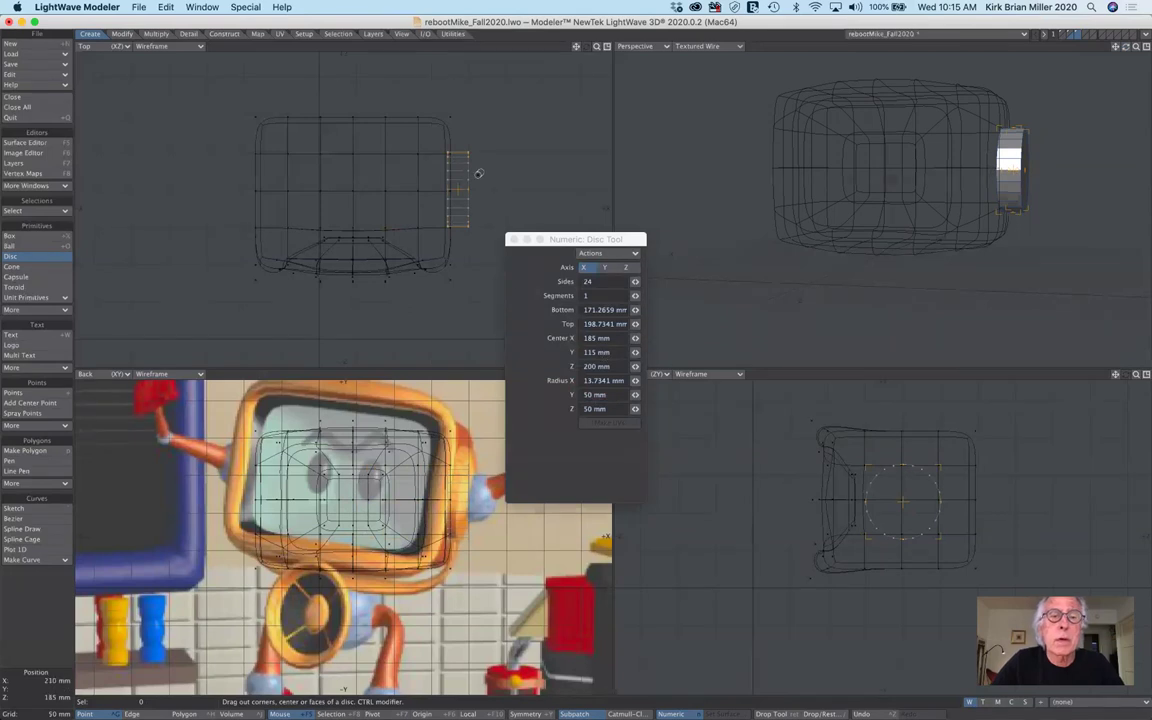
left_click_drag(467, 186, 460, 186)
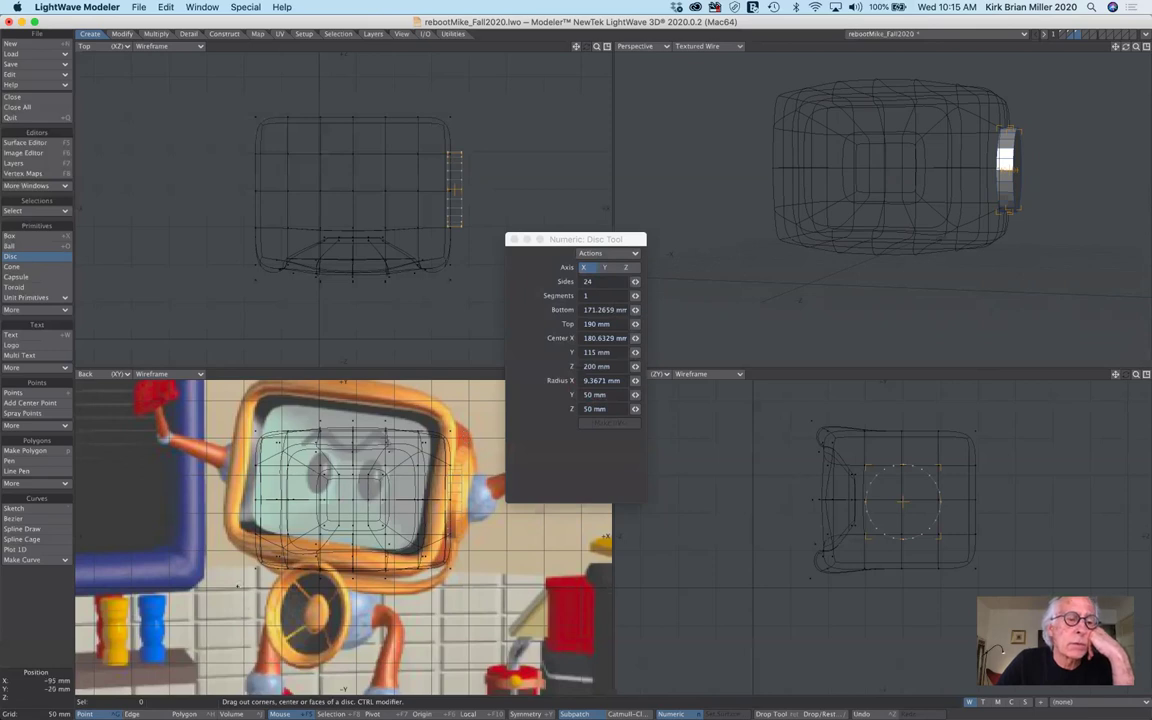
left_click(57, 262)
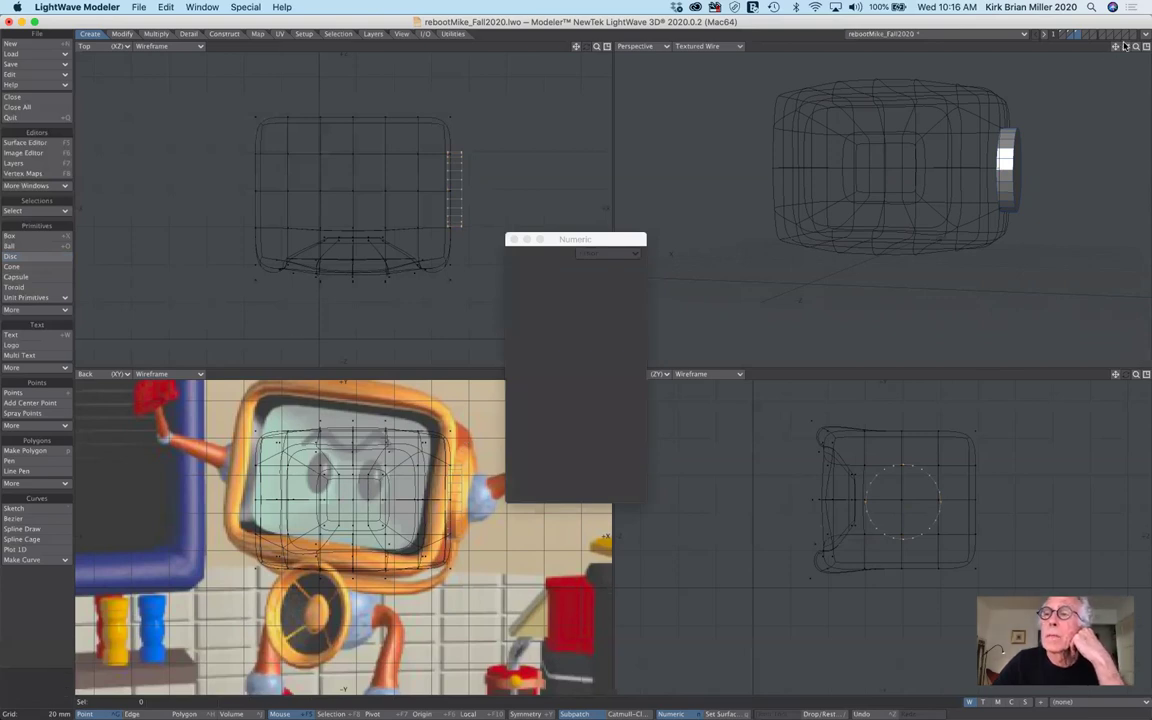
- Select the polygon forming the disc's outer face
left_click_drag(1125, 46, 1060, 48)
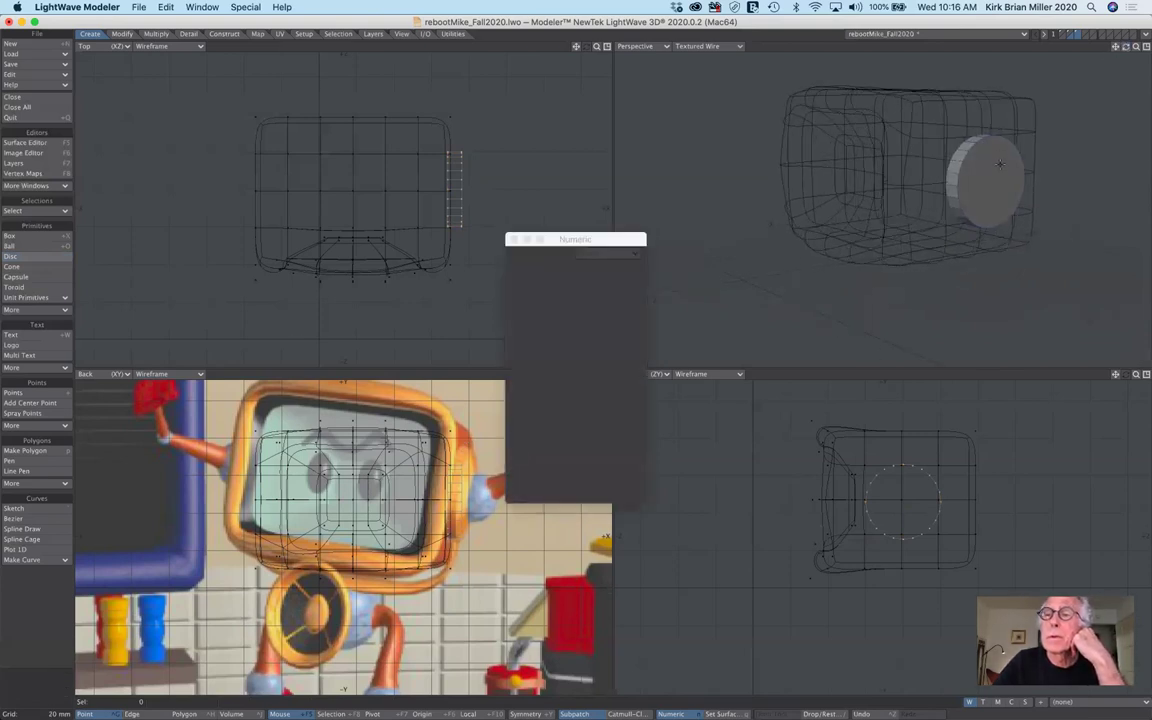
key("space")
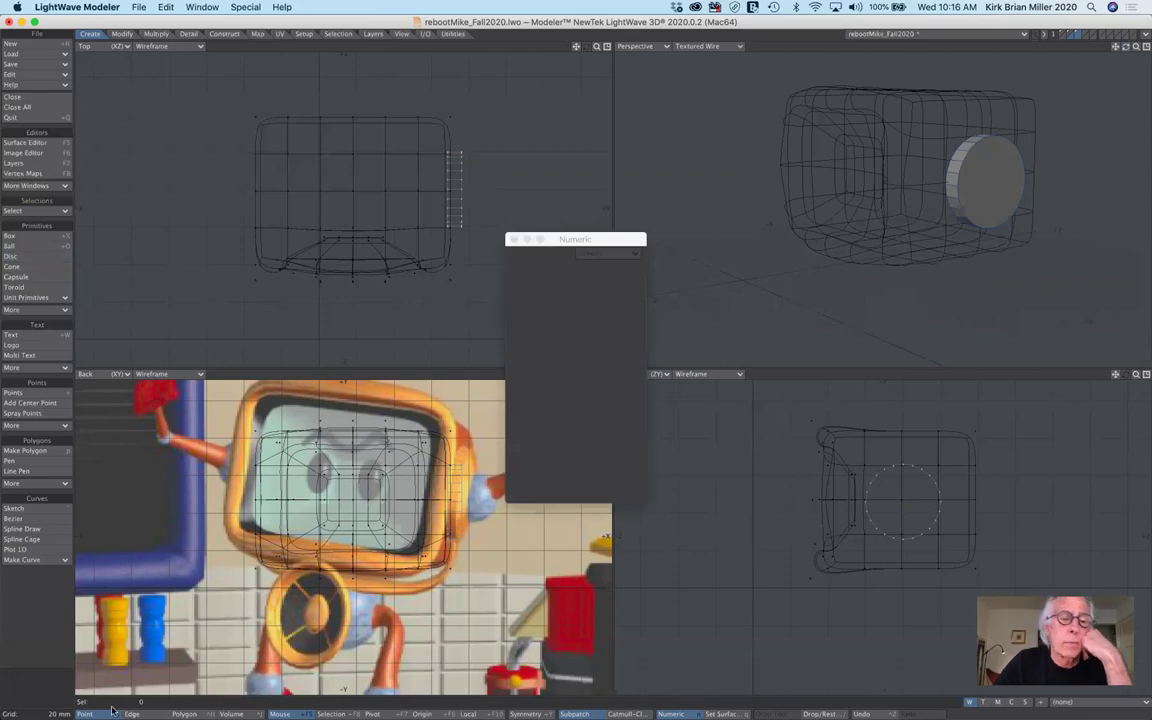
left_click(186, 713)
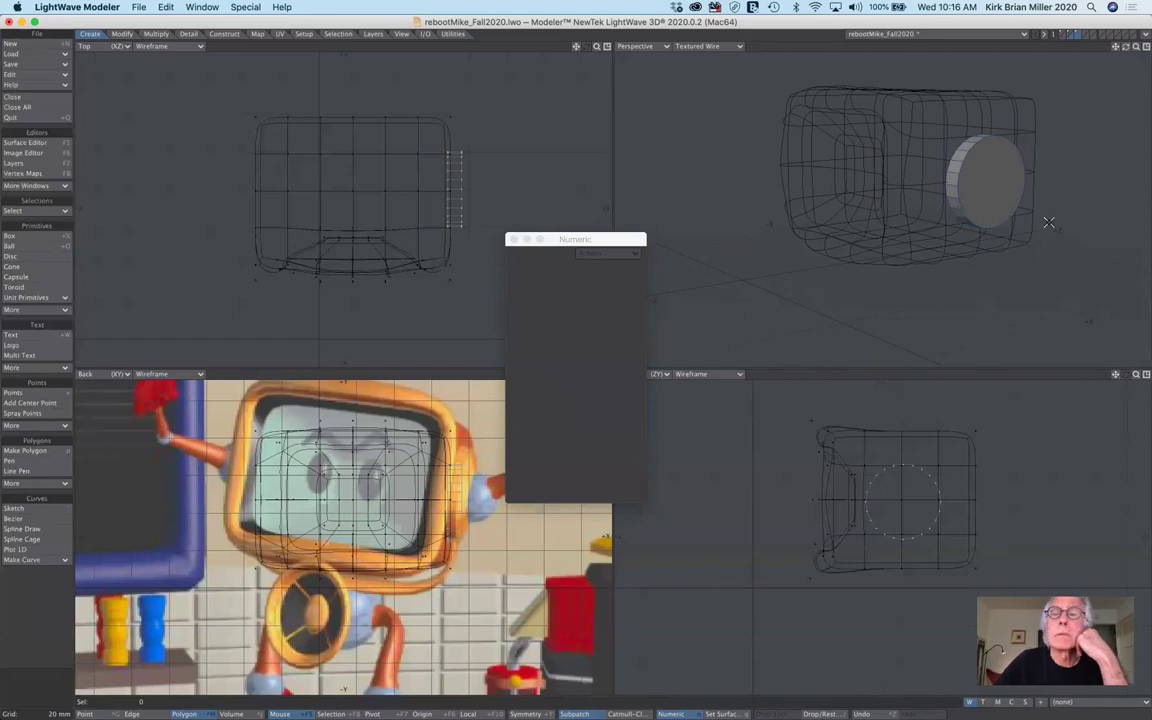
left_click(990, 175)
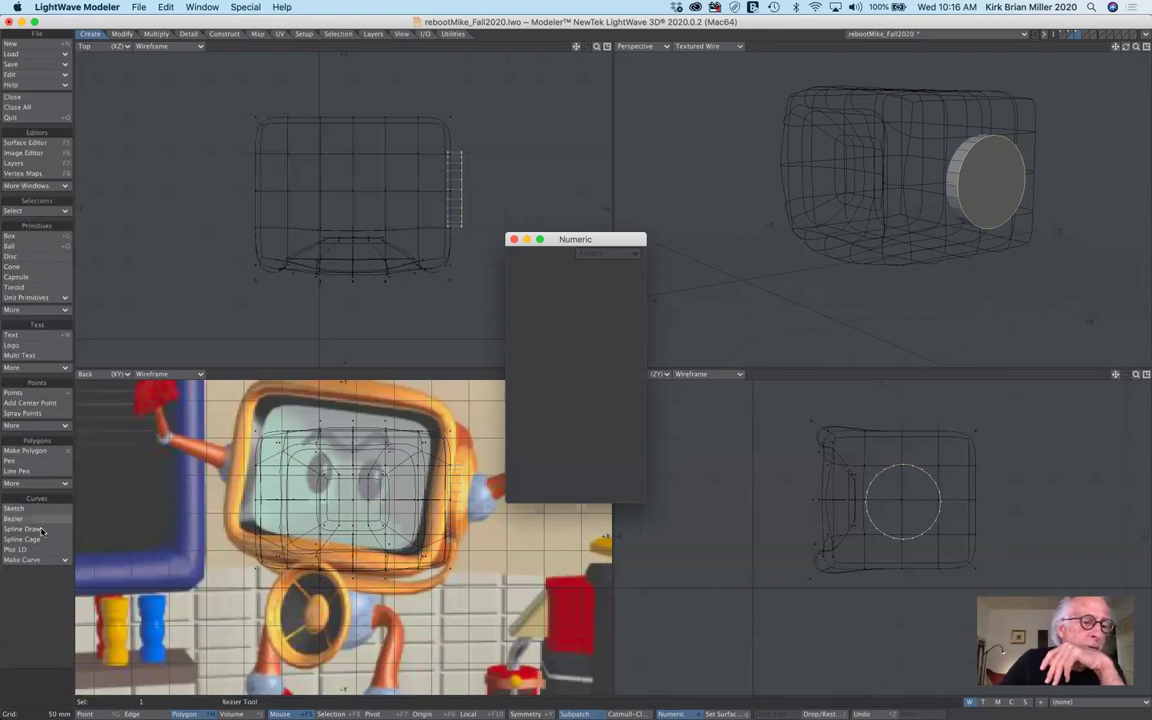
- Try scaling the disc's outer face to 69% about the selection's centre
left_click(120, 34)
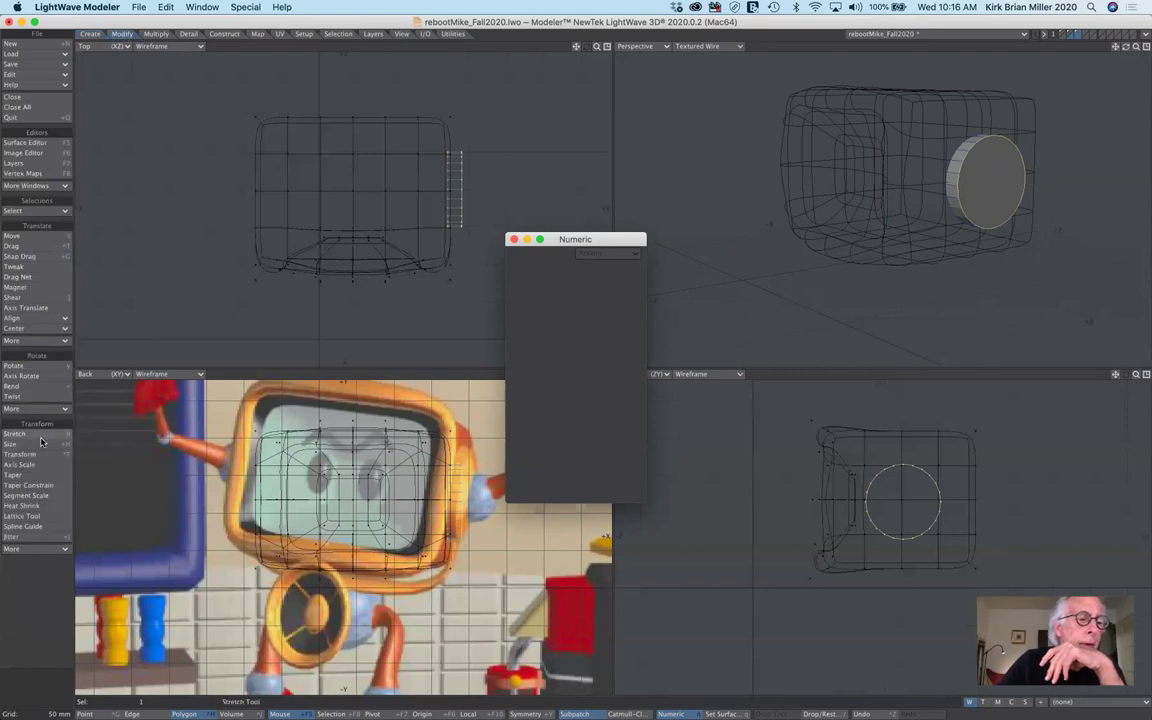
left_click(42, 444)
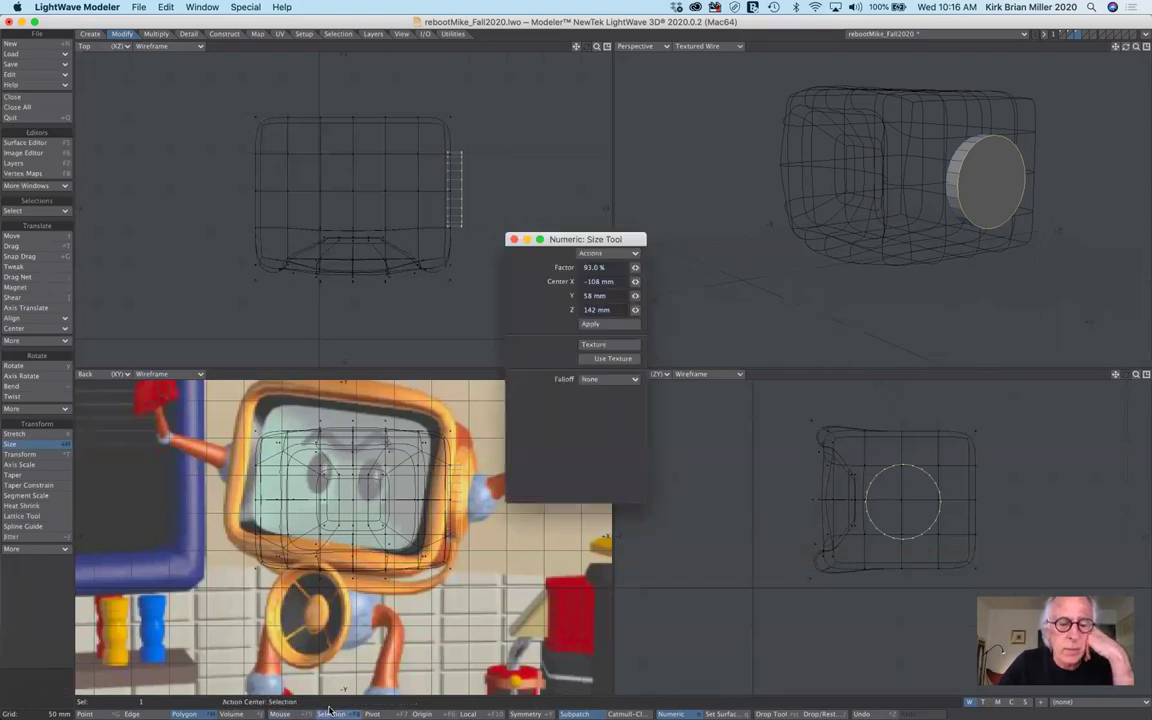
left_click_drag(1002, 205, 970, 205)
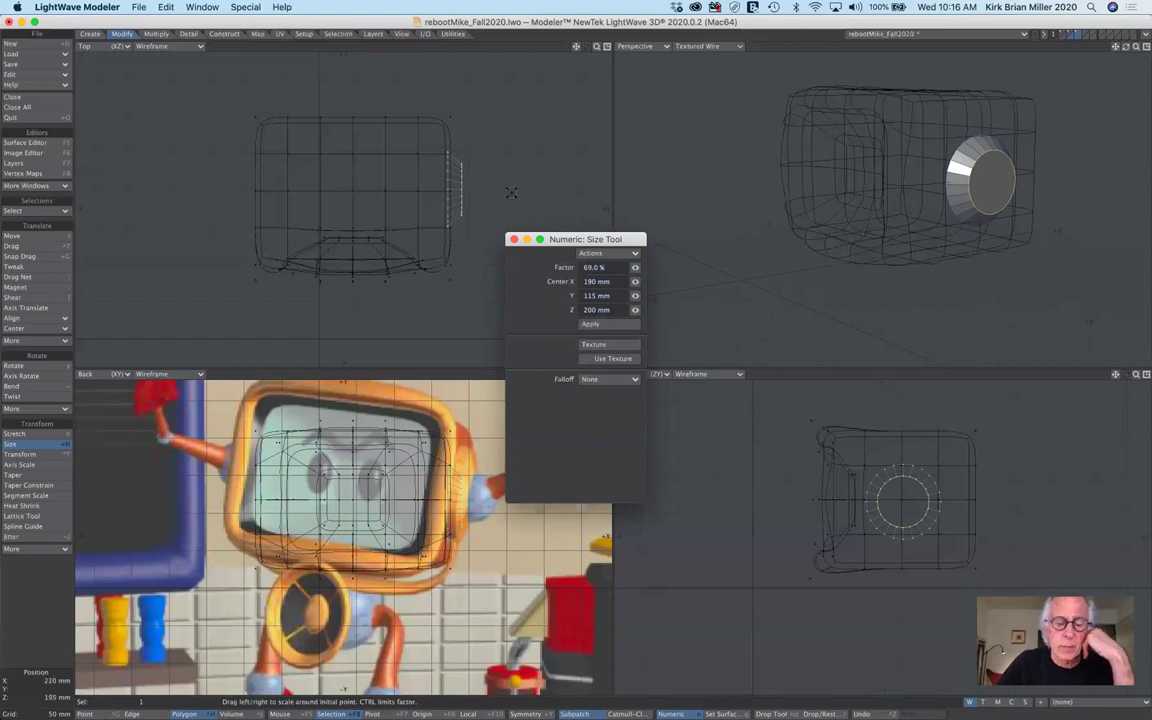
key("u")
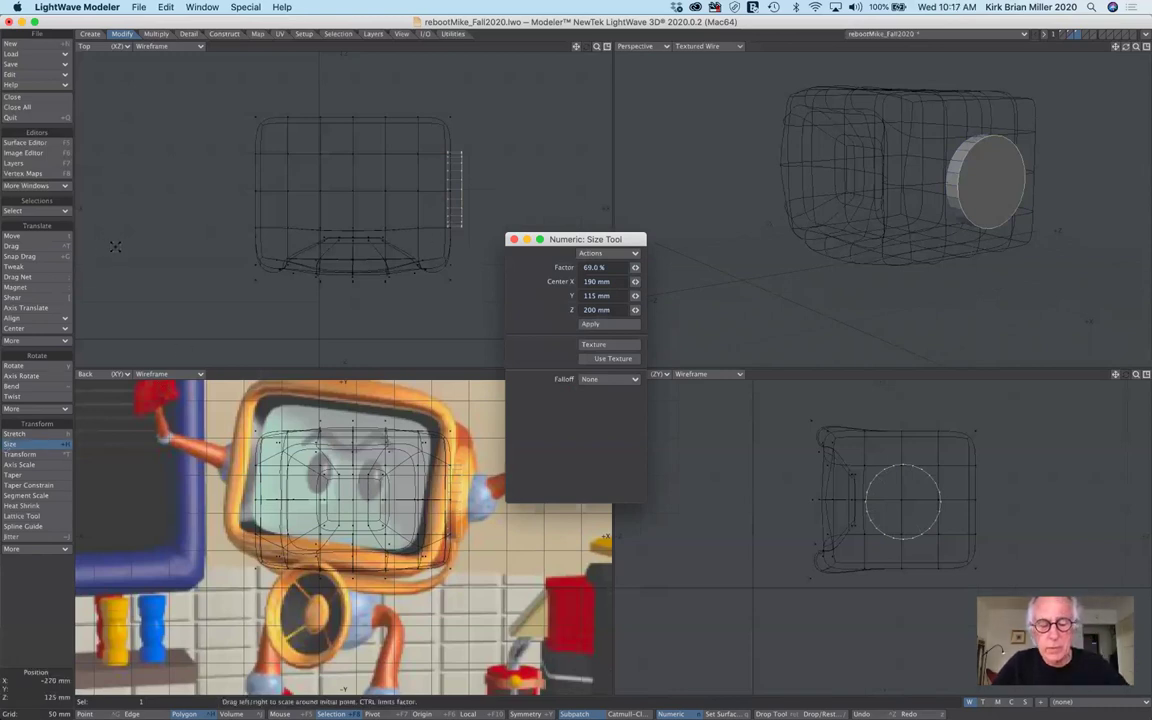
- Bevel the disc's outer face with zero shift and inset, and scale the resulting face to 73% about its centre
key("b")
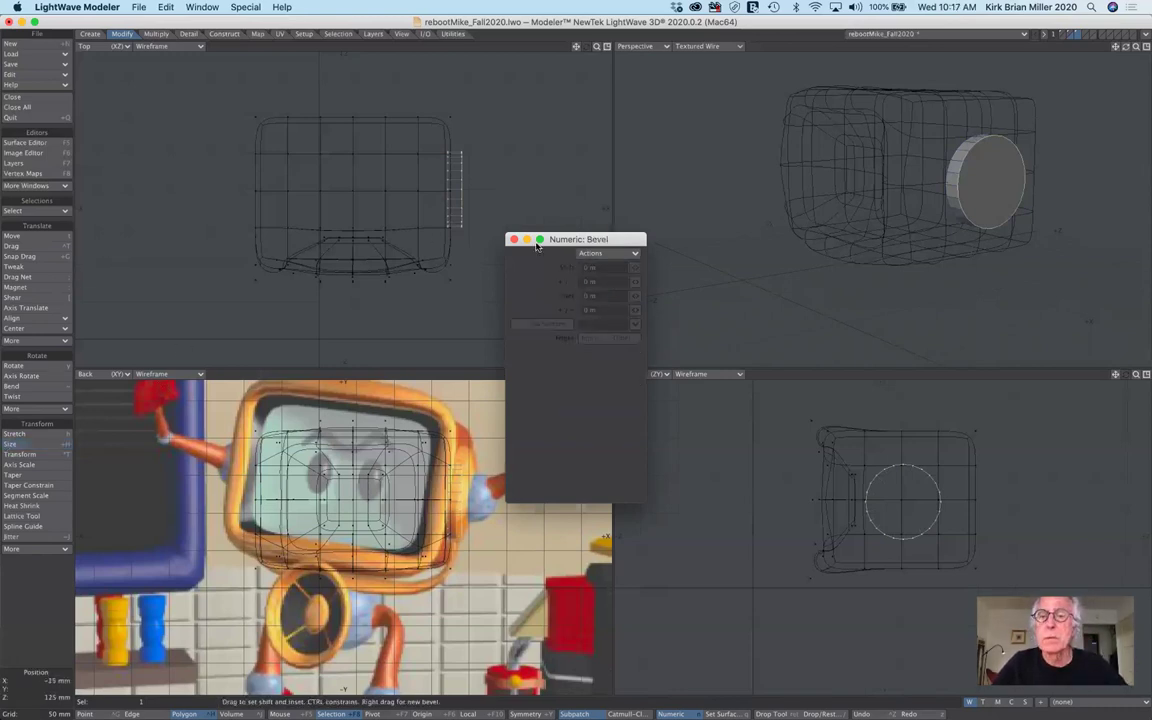
left_click(727, 173)
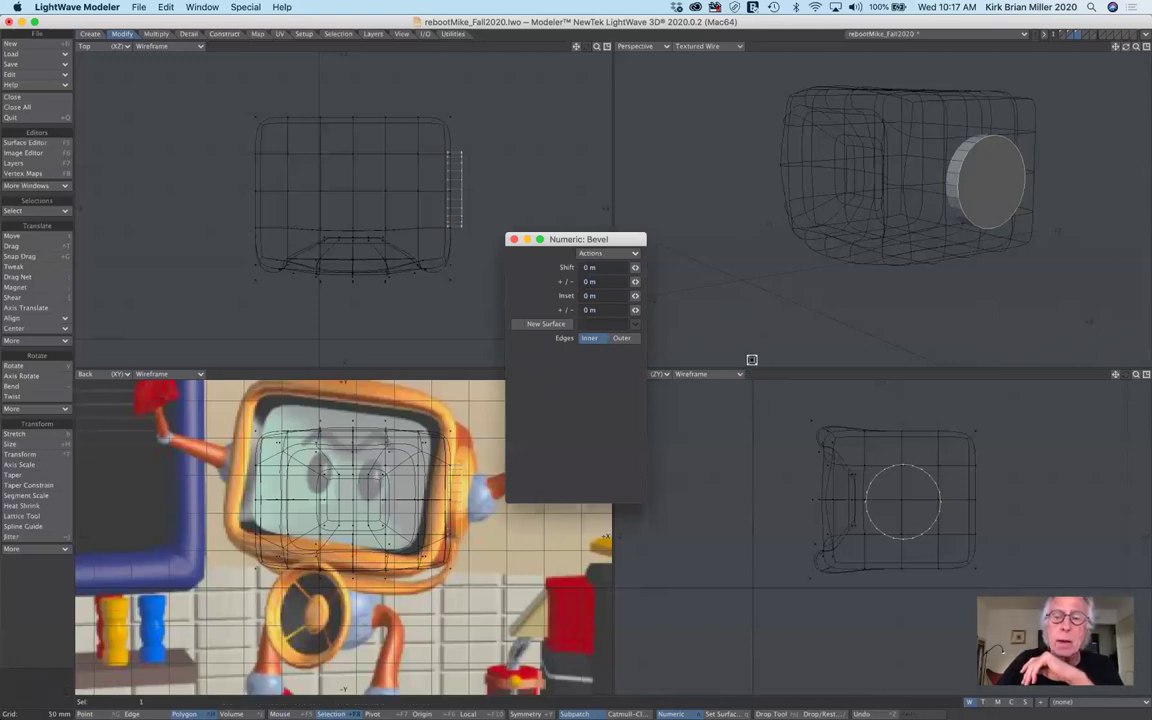
key("h")
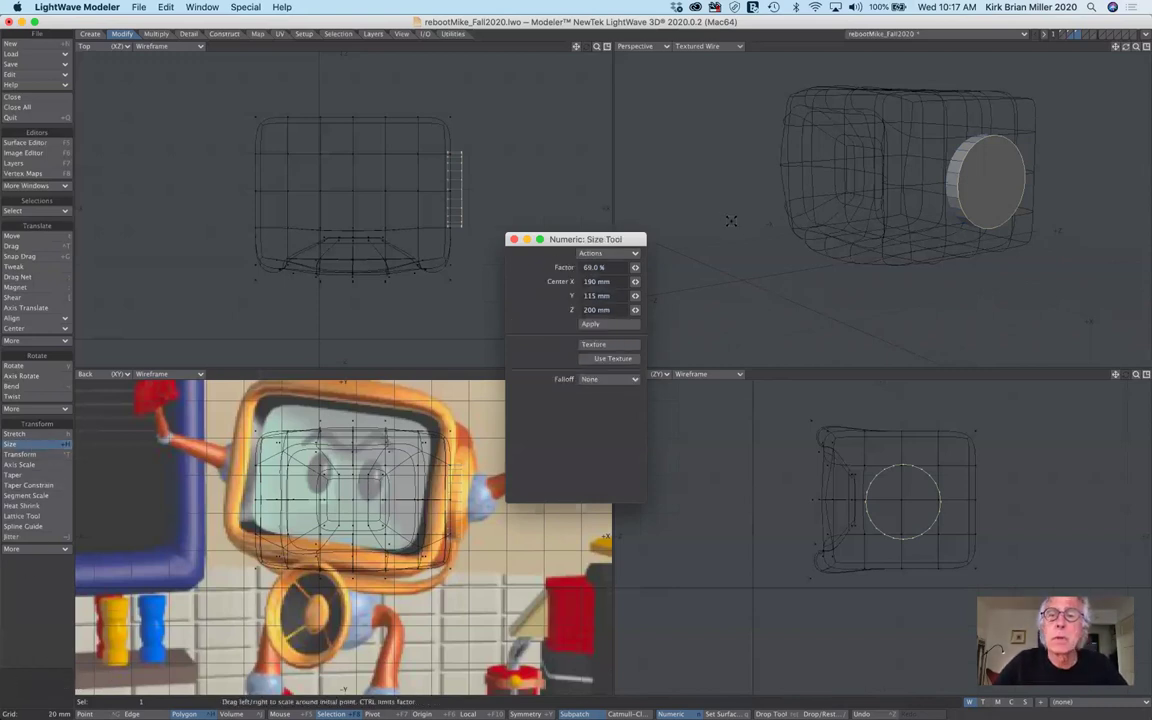
left_click_drag(749, 204, 690, 206)
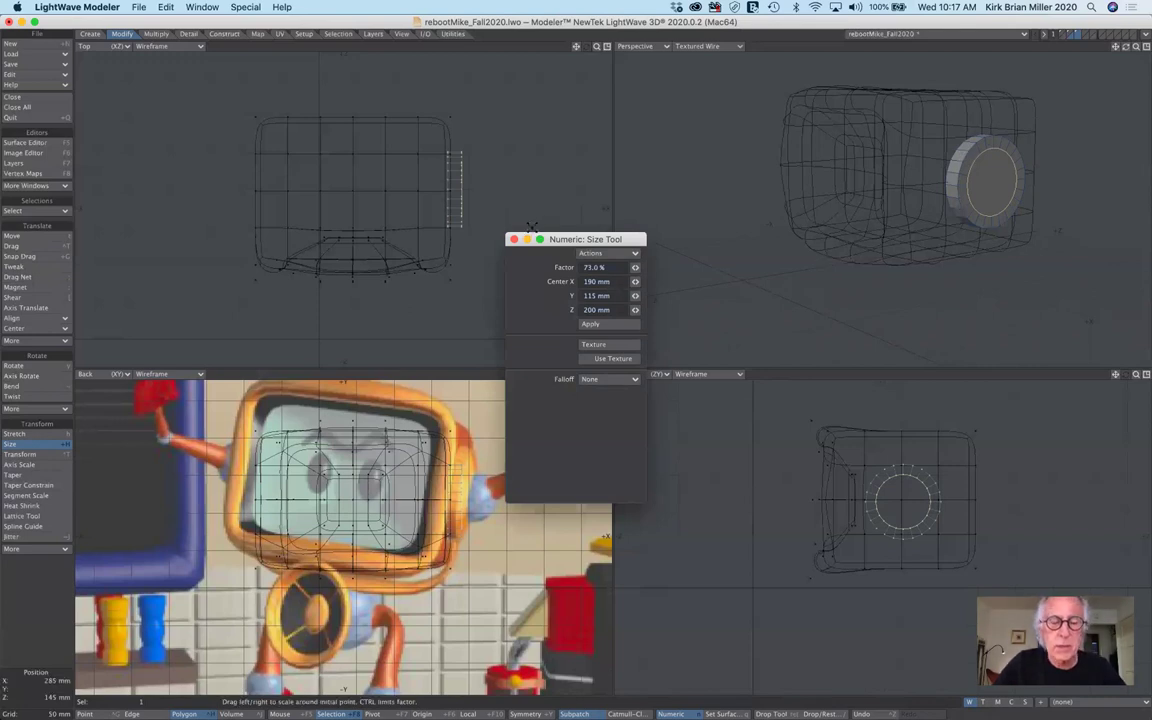
- Move the disc's inset outer face 10 mm outward along X and enlarge it to 109% about its centre
key("t")
left_click_drag(455, 190, 465, 188)
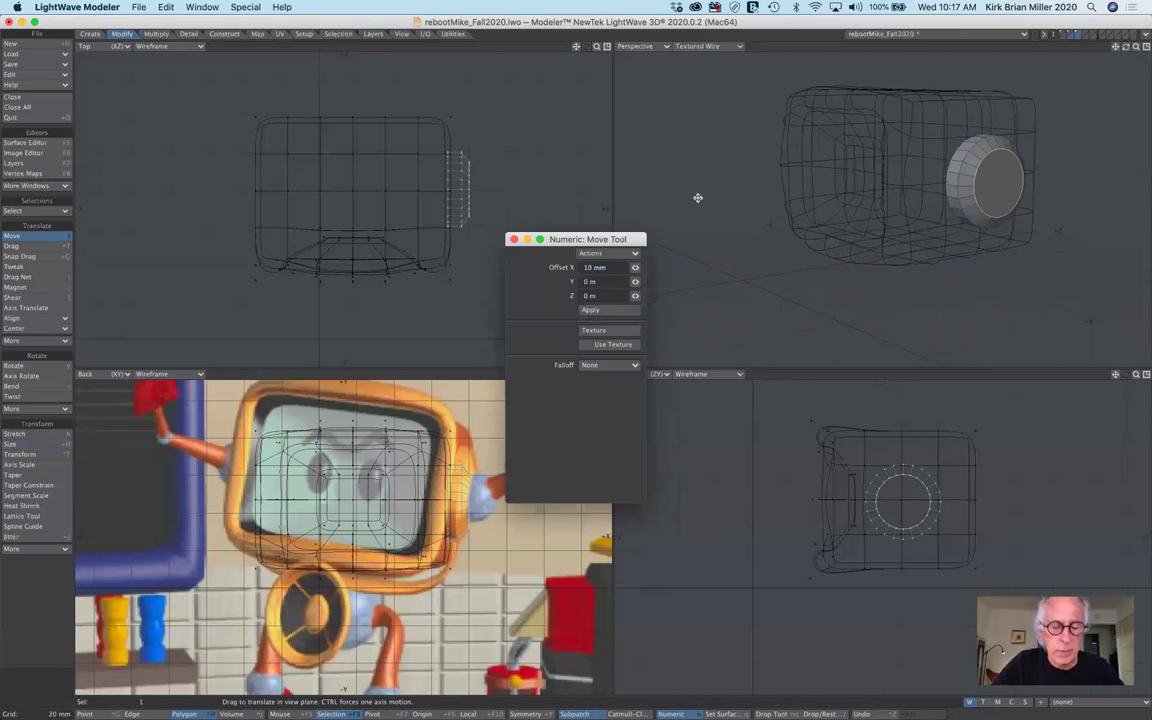
left_click(31, 445)
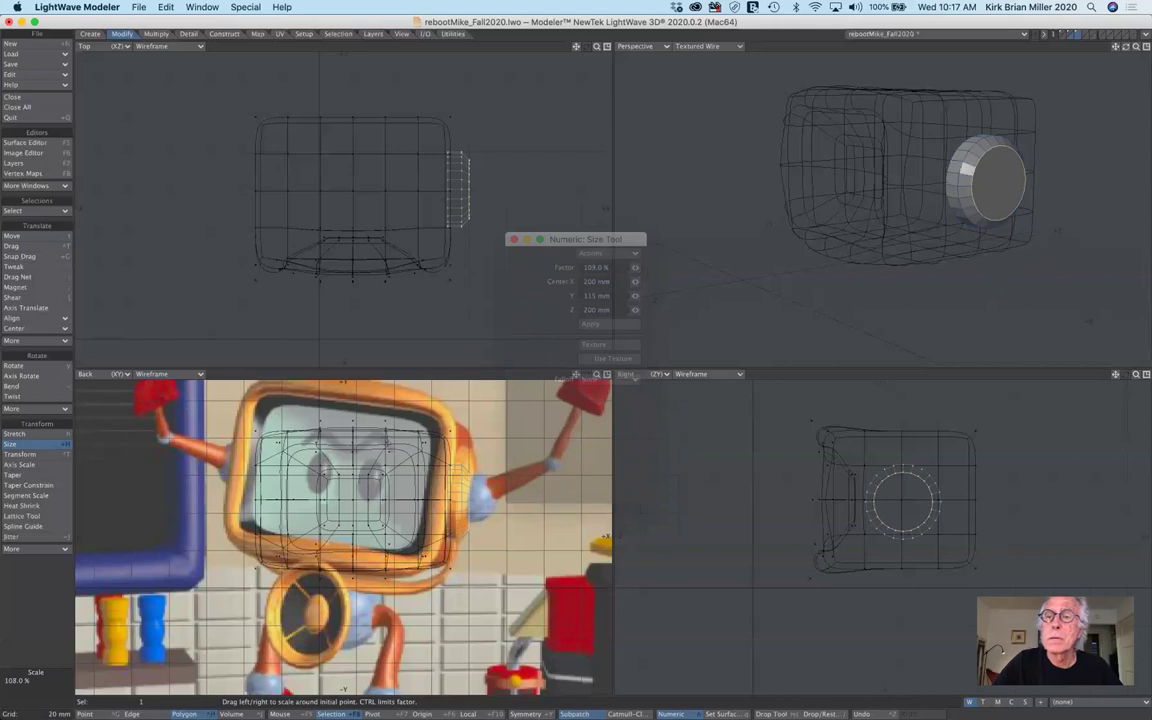
left_click_drag(958, 170, 966, 170)
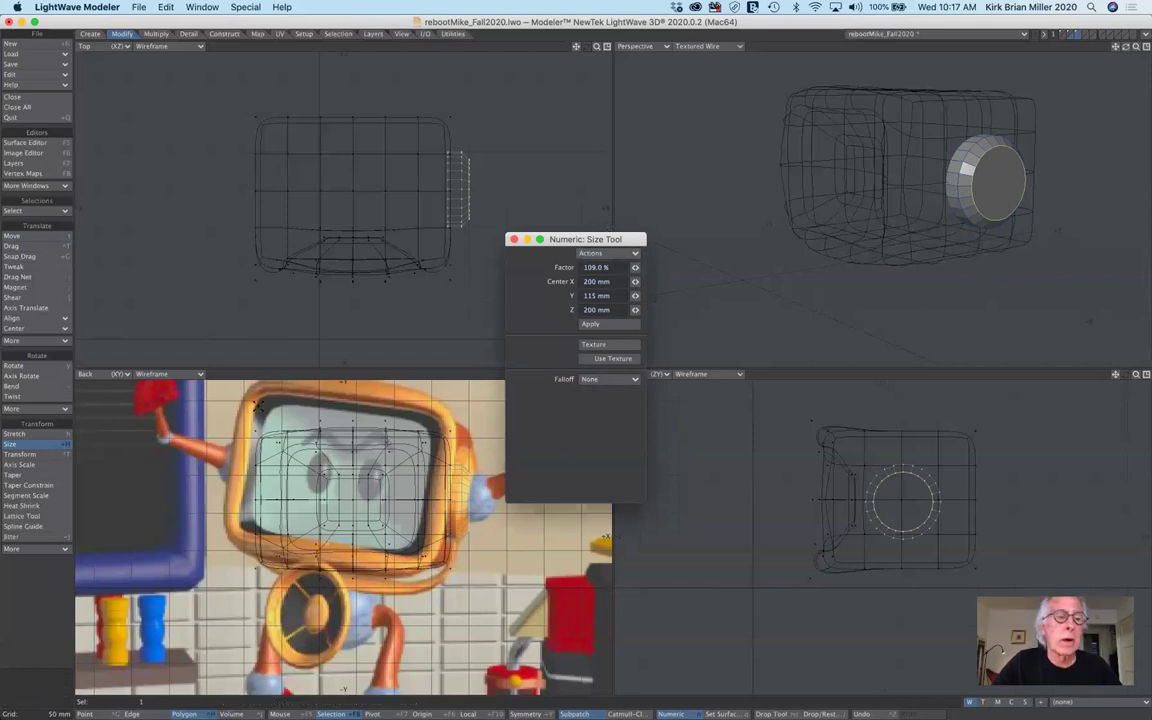
left_click(50, 445)
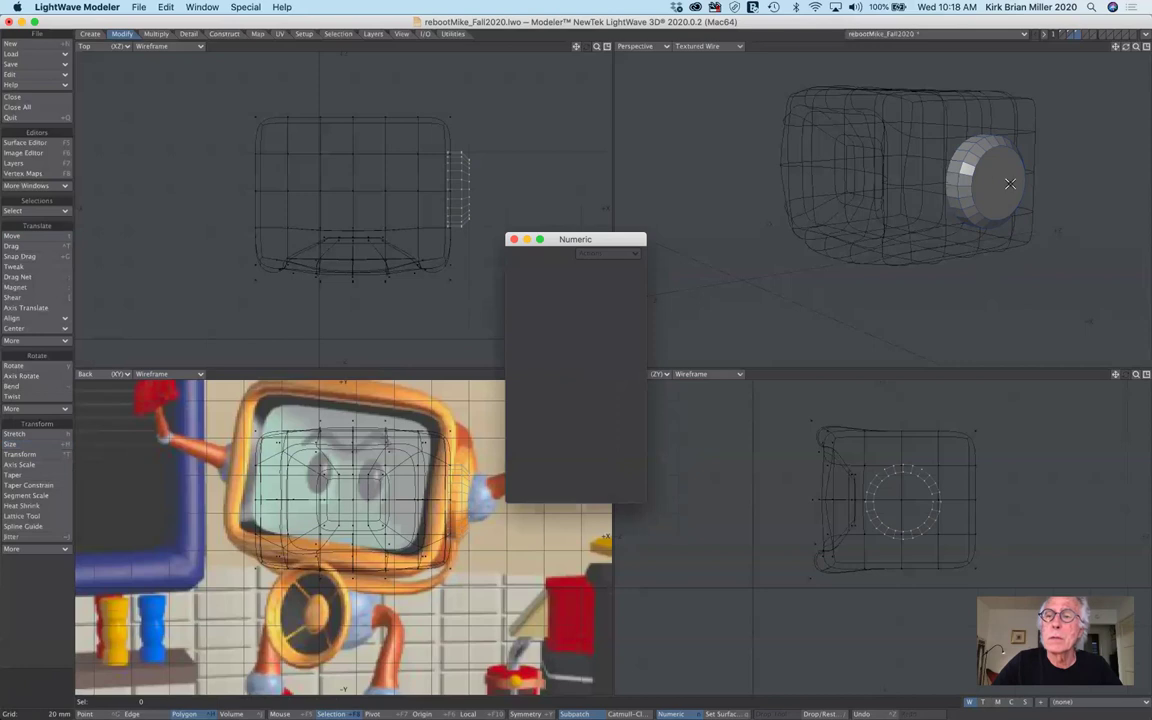
- Try moving the disc's outer face about 5 mm inward along X
key("t")
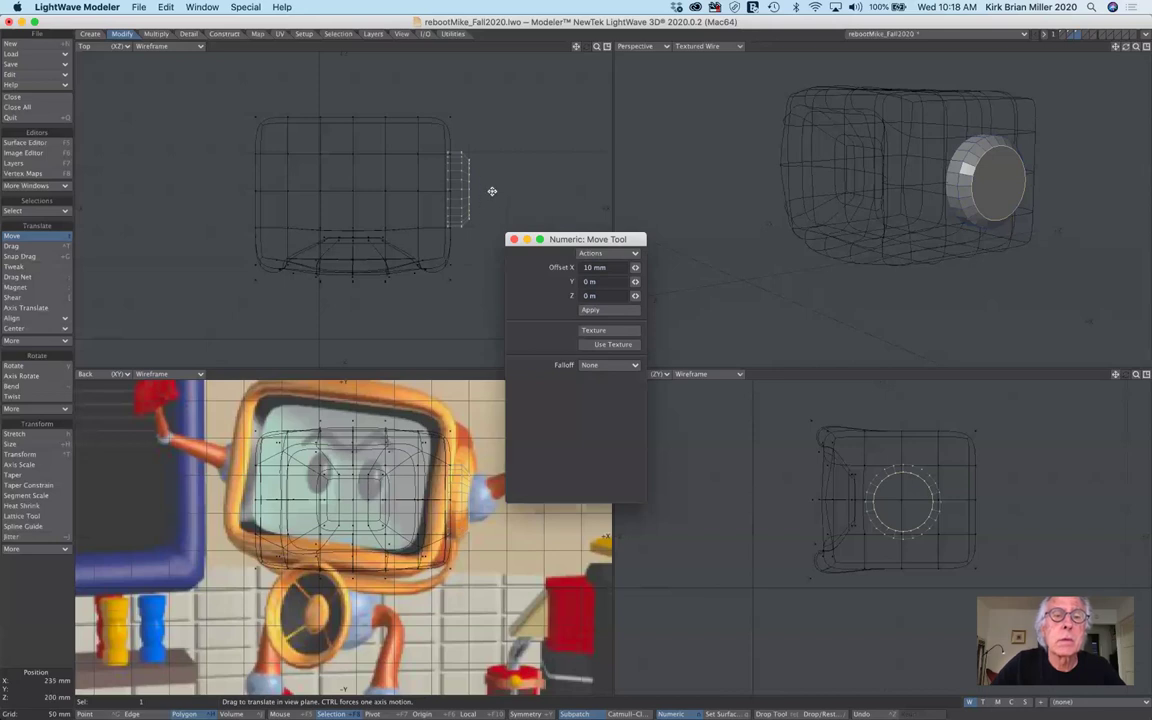
key("n")
key("n")
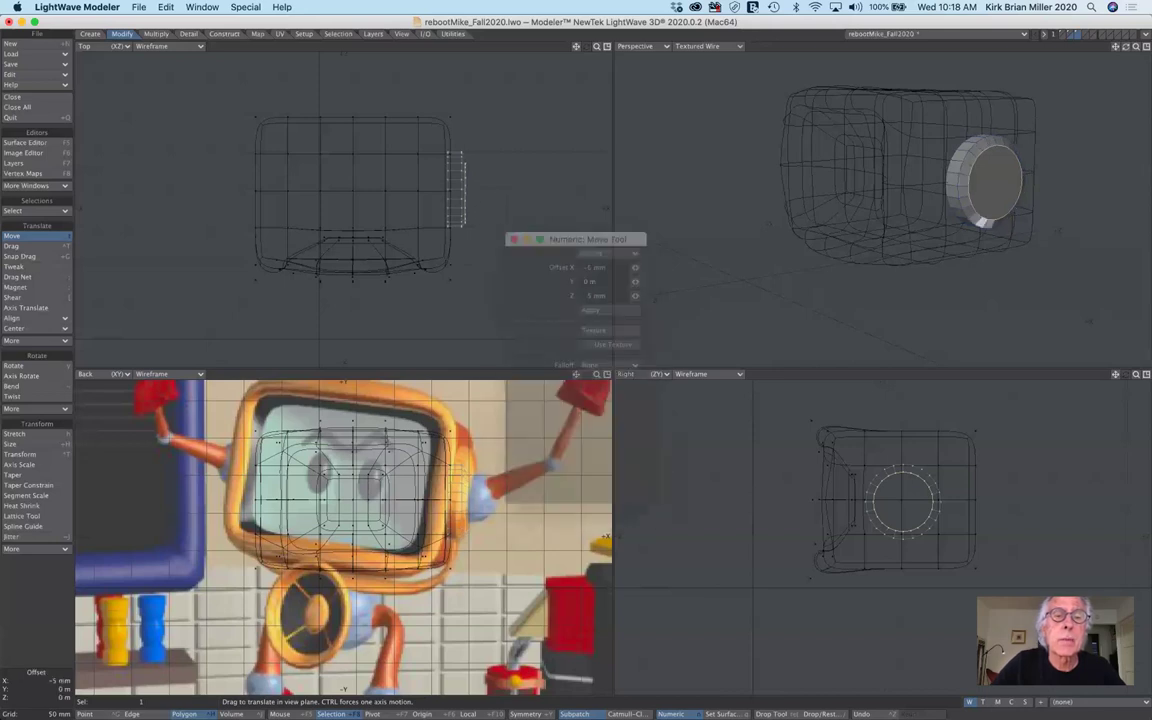
left_click_drag(842, 450, 820, 450)
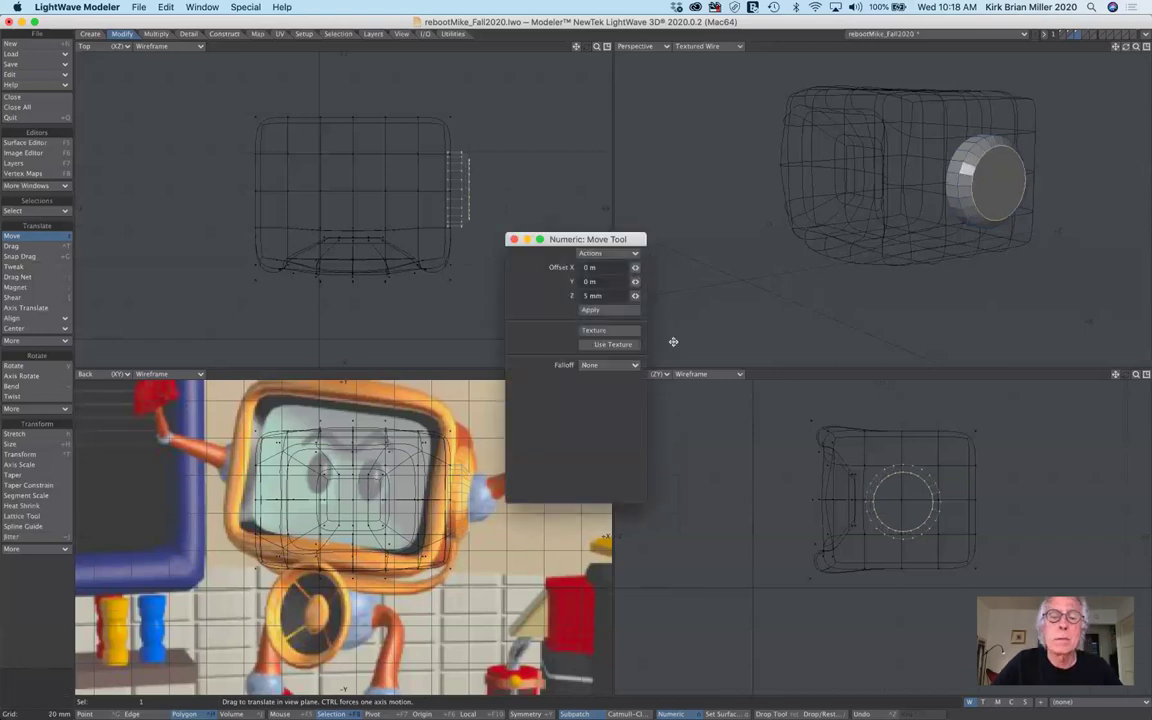
left_click(38, 686)
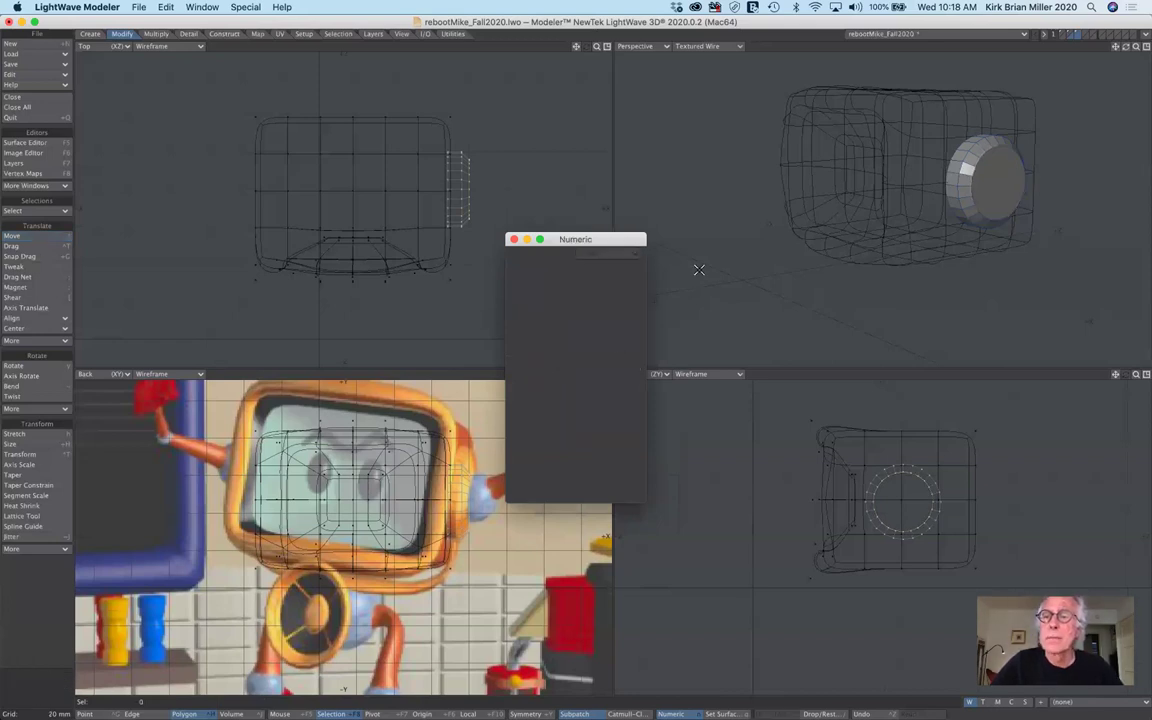
- Assign the existing brass surface to the whole disc with Make Default turned off
key("q")
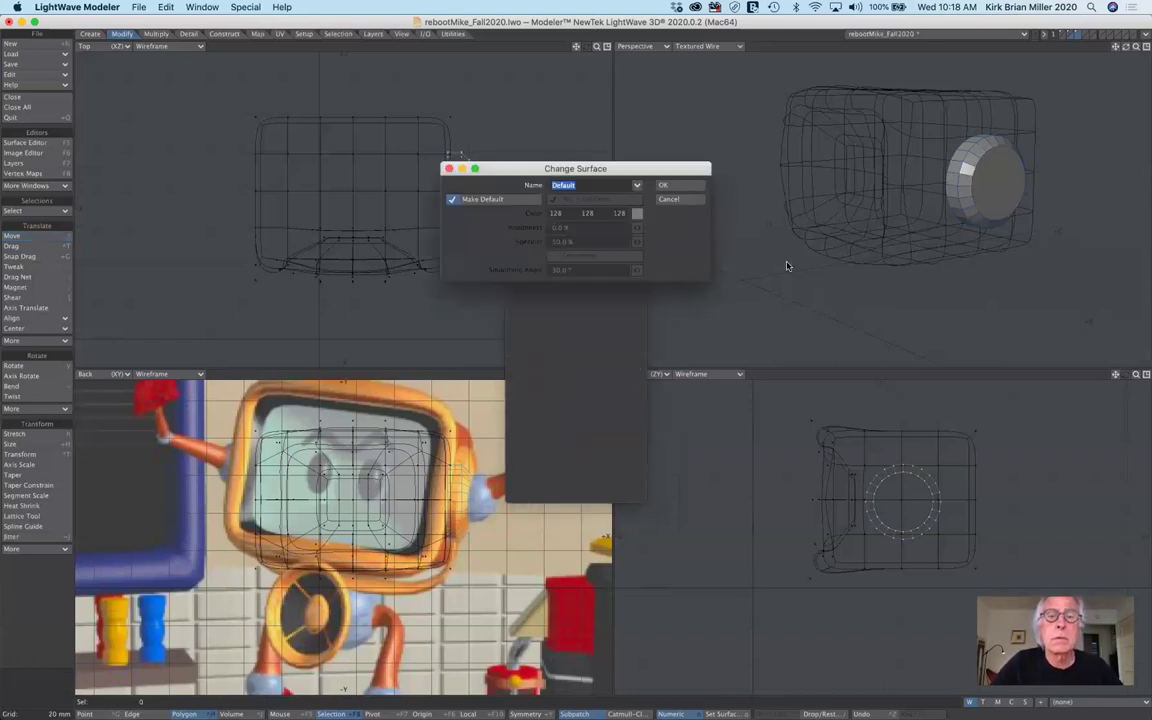
left_click_drag(517, 168, 619, 203)
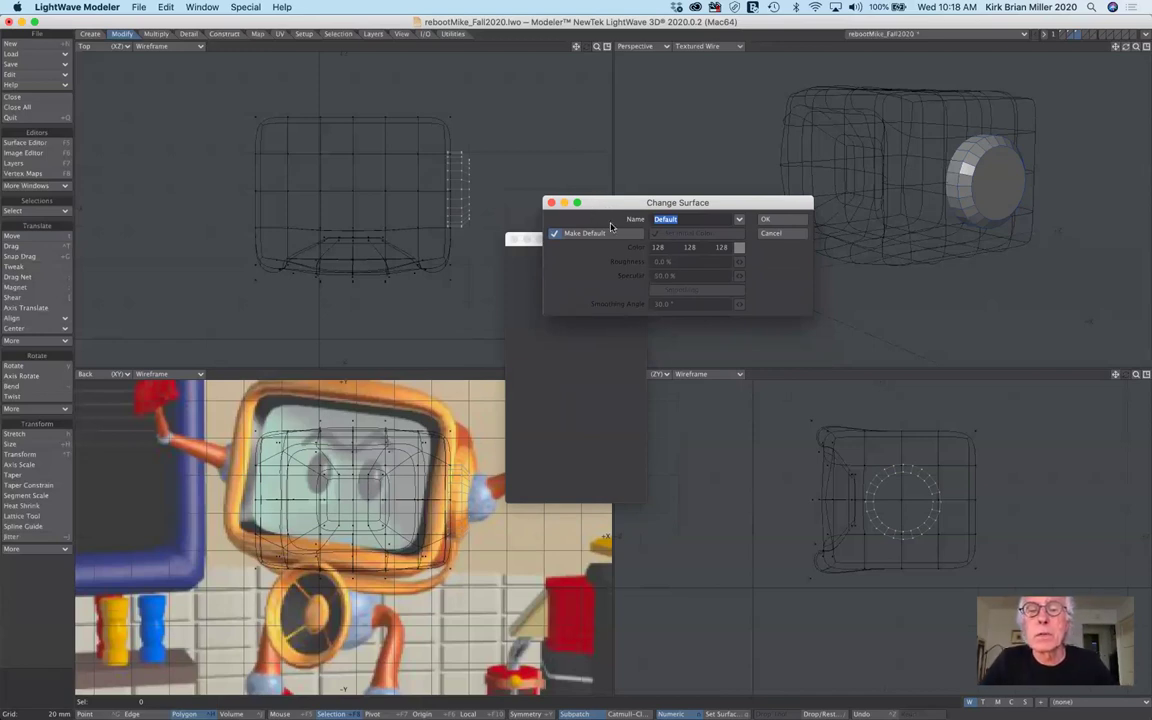
left_click(555, 234)
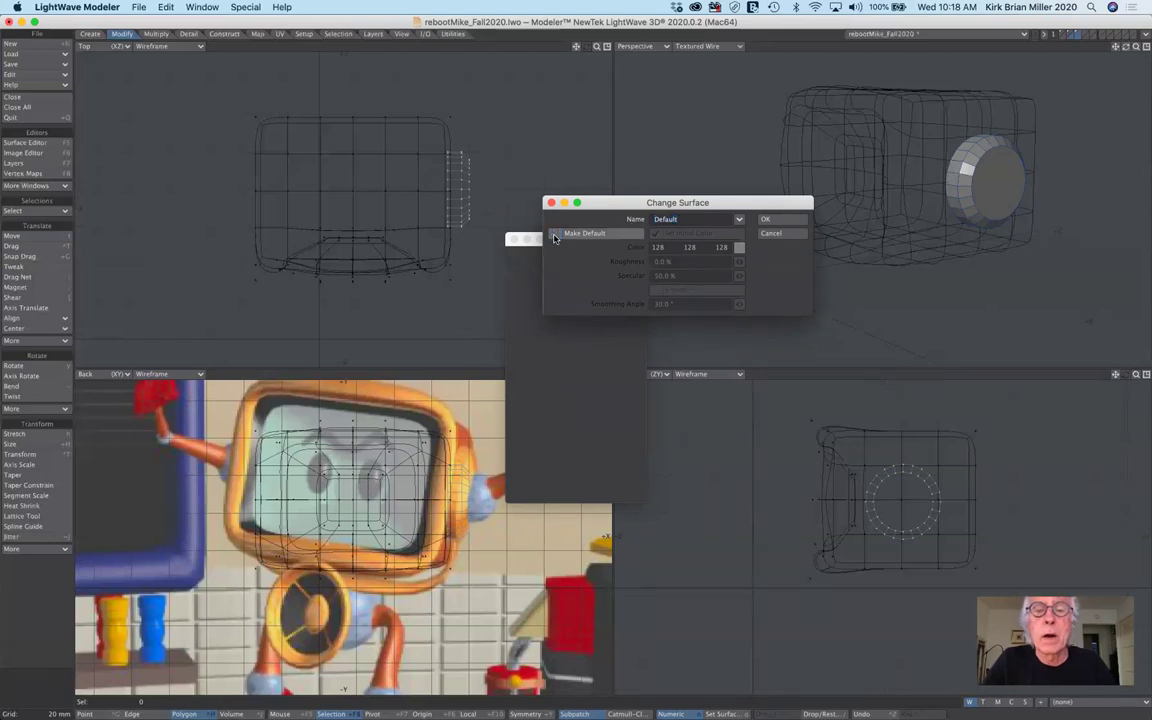
left_click(740, 219)
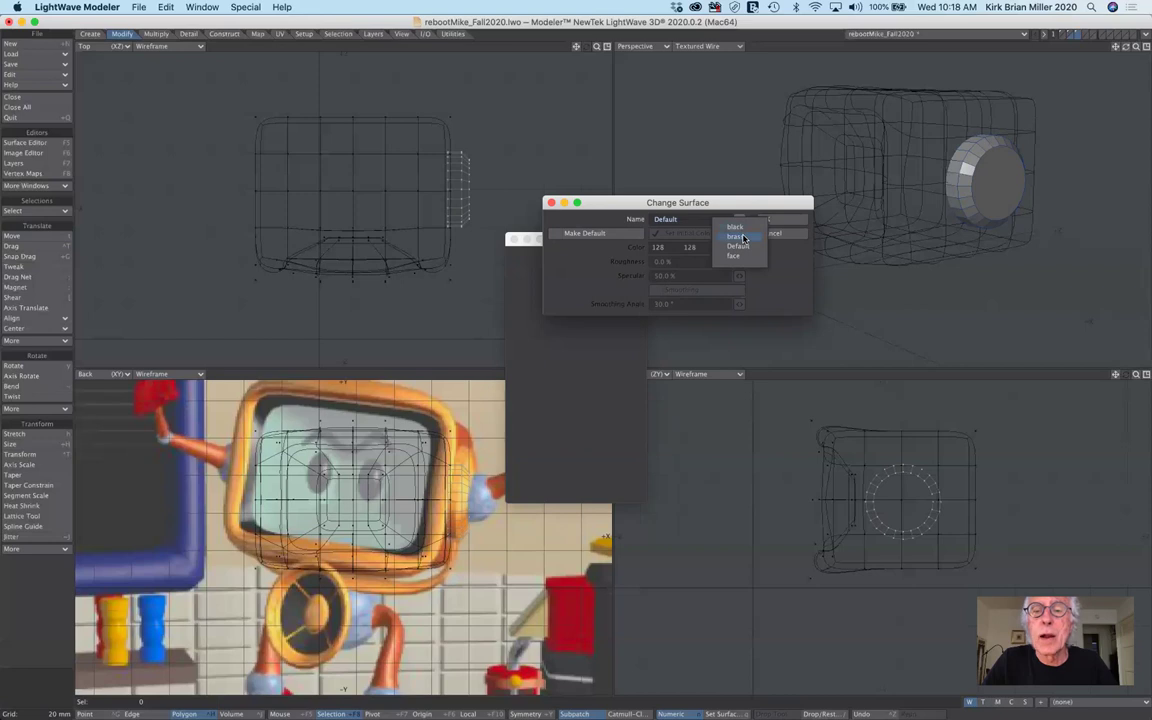
left_click(743, 237)
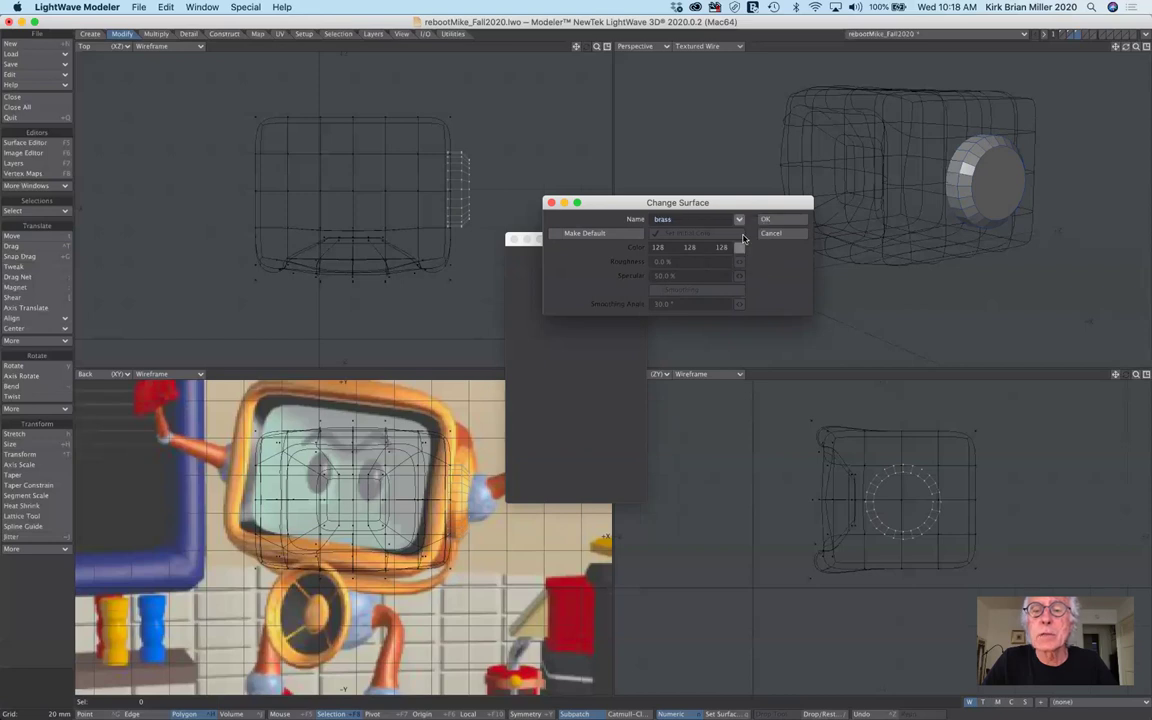
left_click(793, 220)
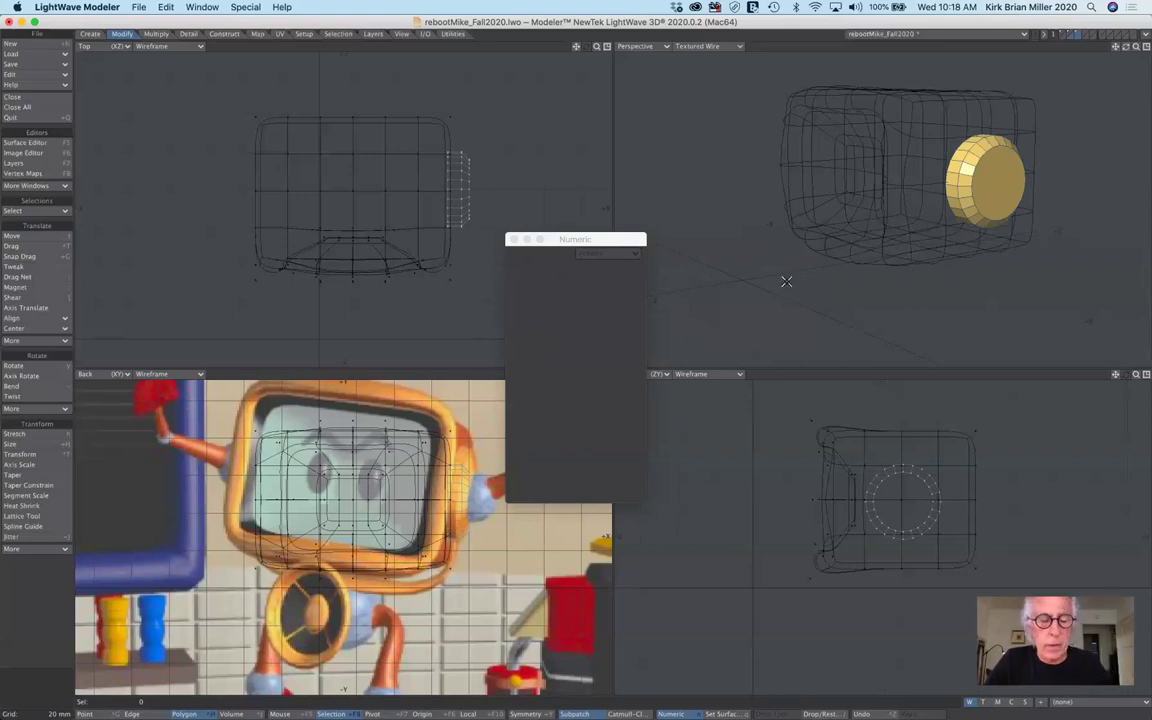
- Cut the disc out of layer 3 and paste it back there with the layer 2 head as background
key("Delete")
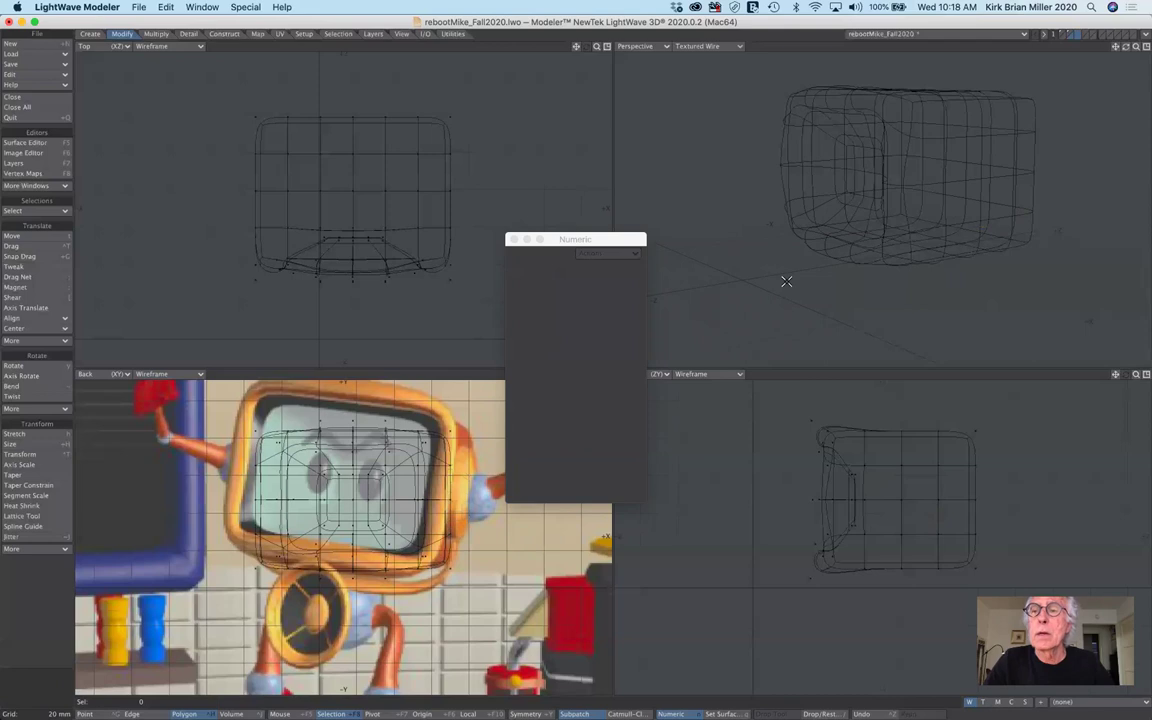
left_click(1063, 33)
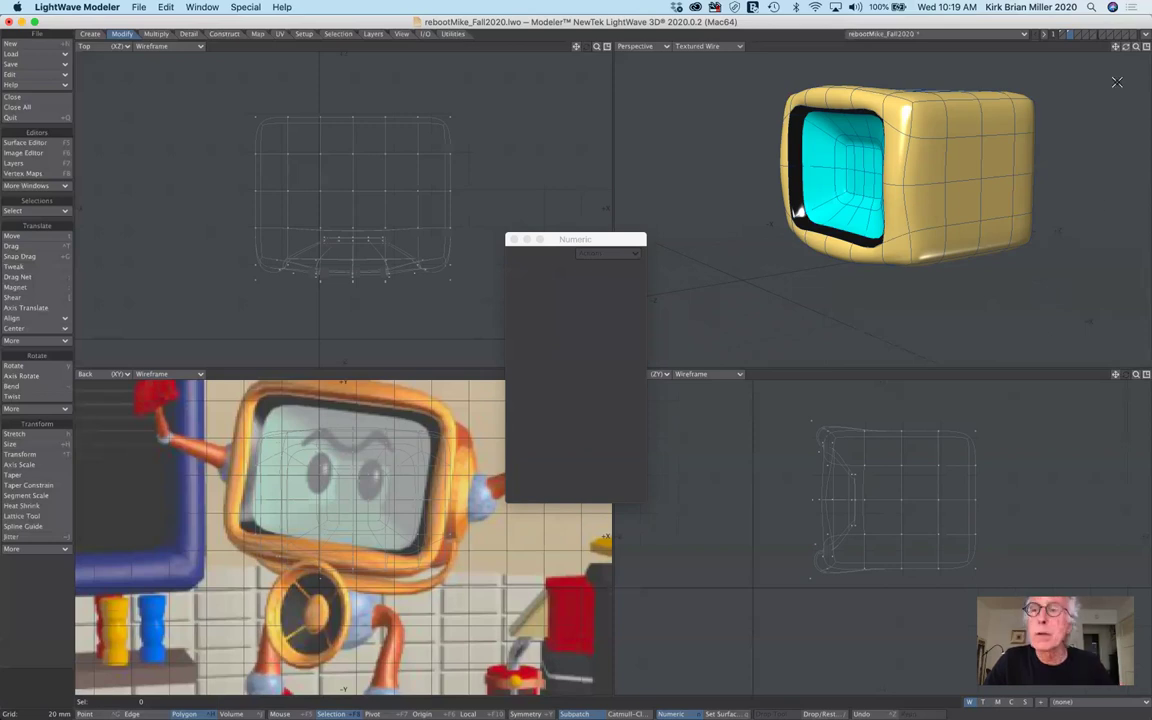
left_click(1078, 34)
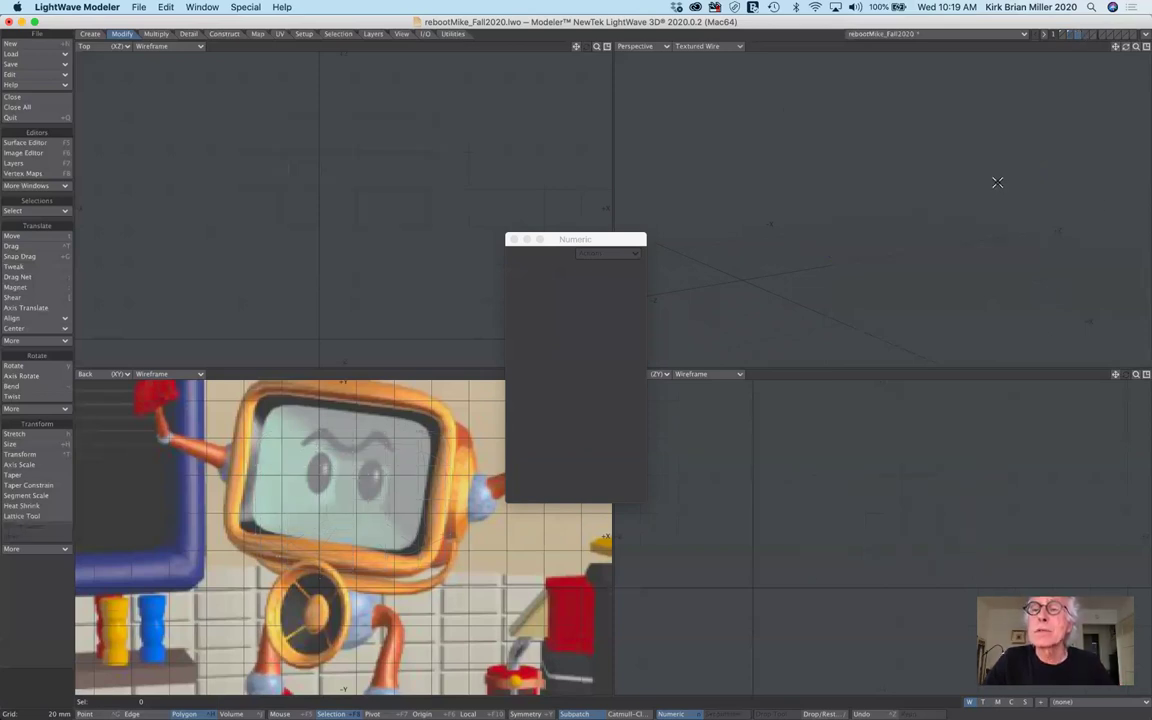
left_click(1070, 36)
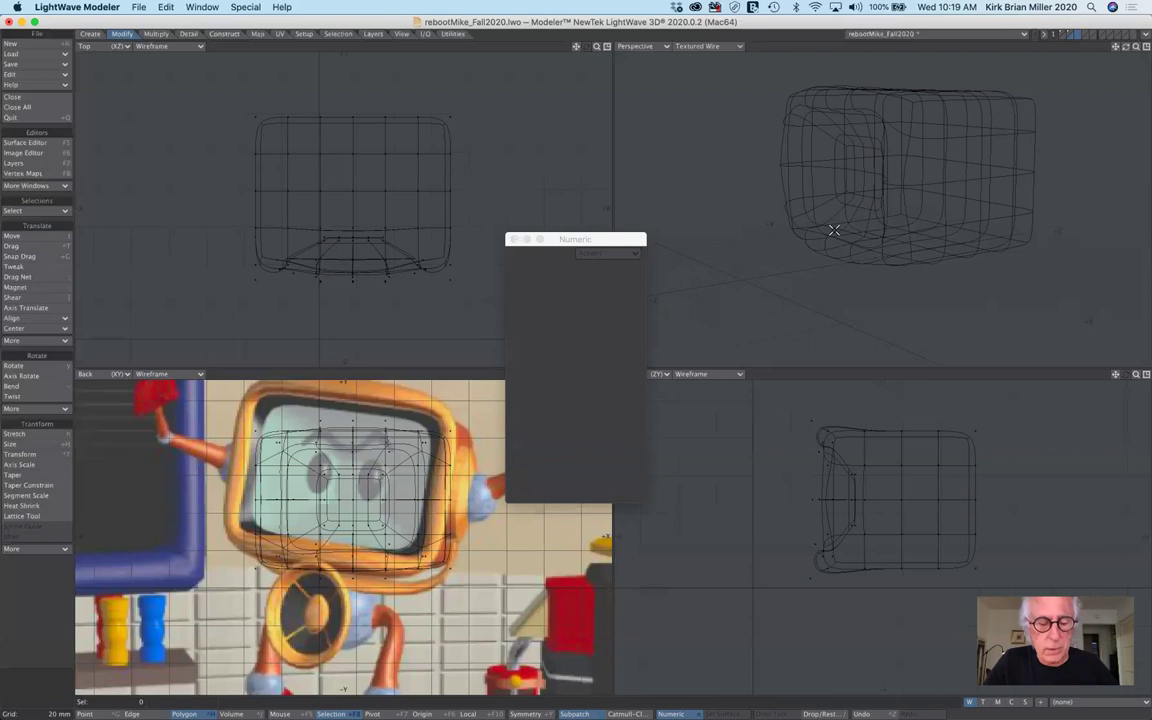
key("v")
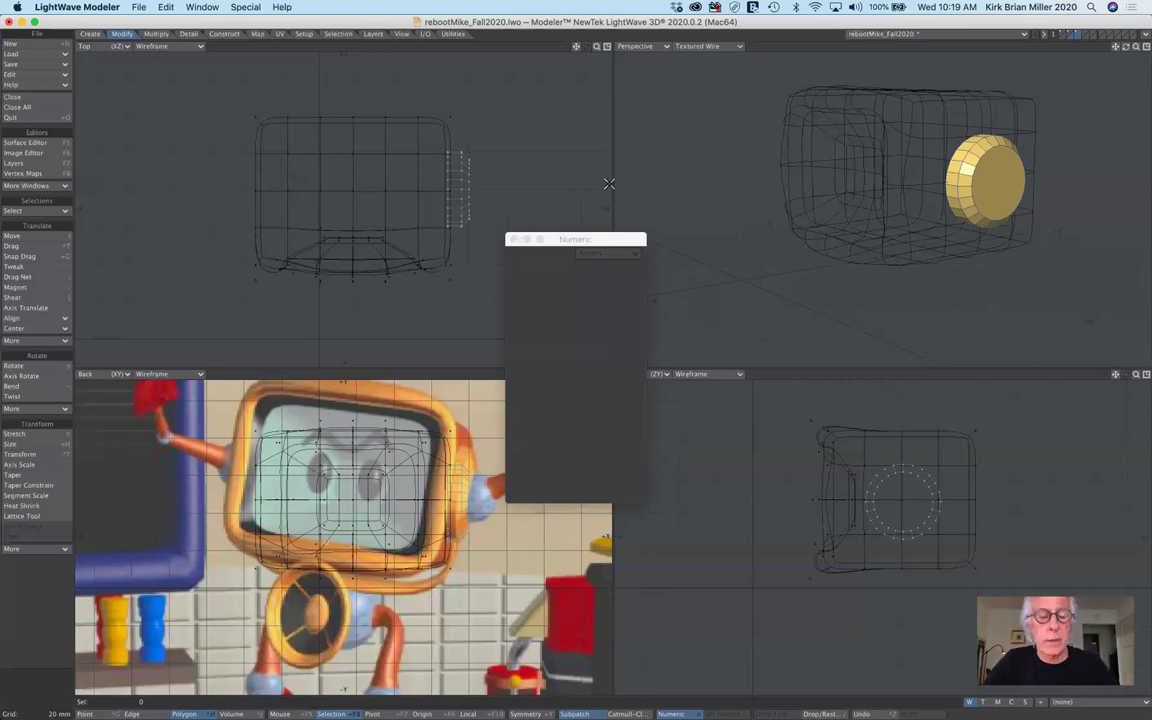
key("q")
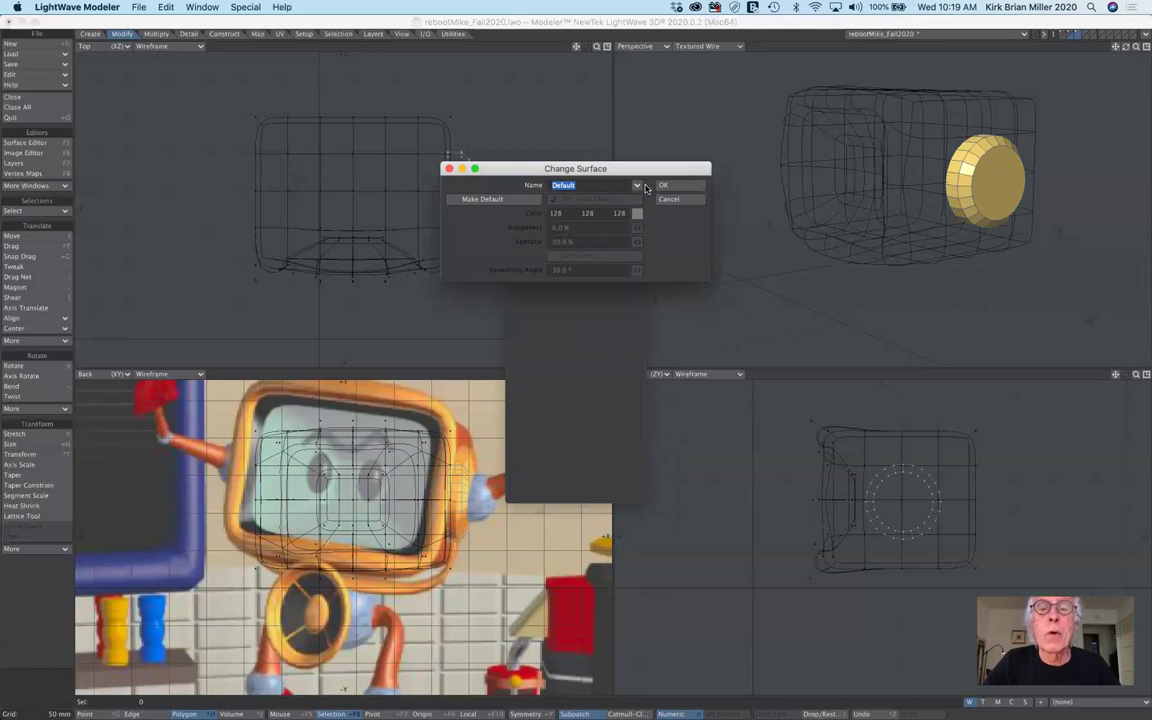
left_click(638, 187)
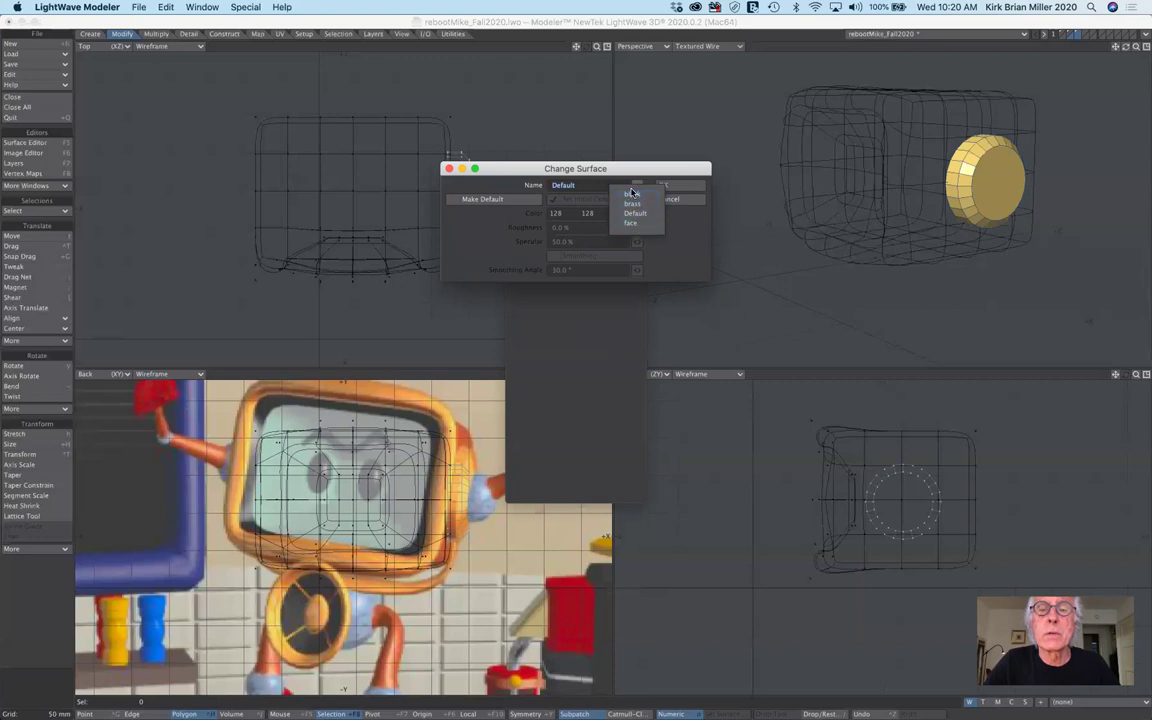
left_click(633, 171)
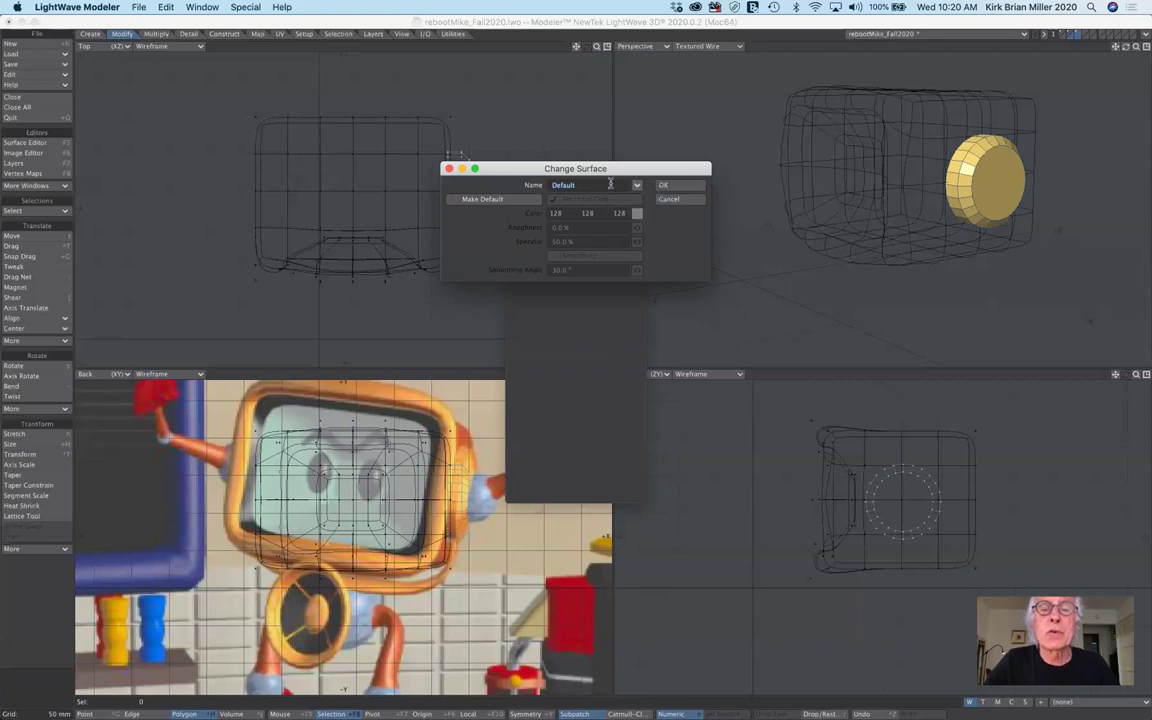
double_click(606, 185)
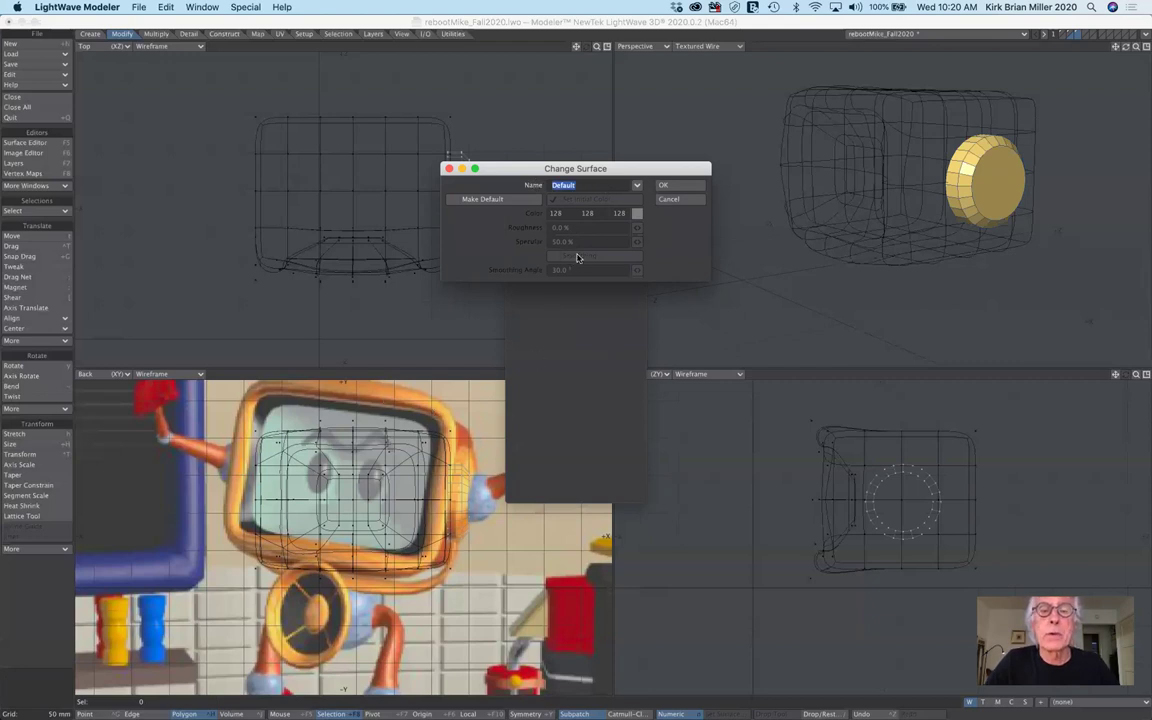
left_click(637, 215)
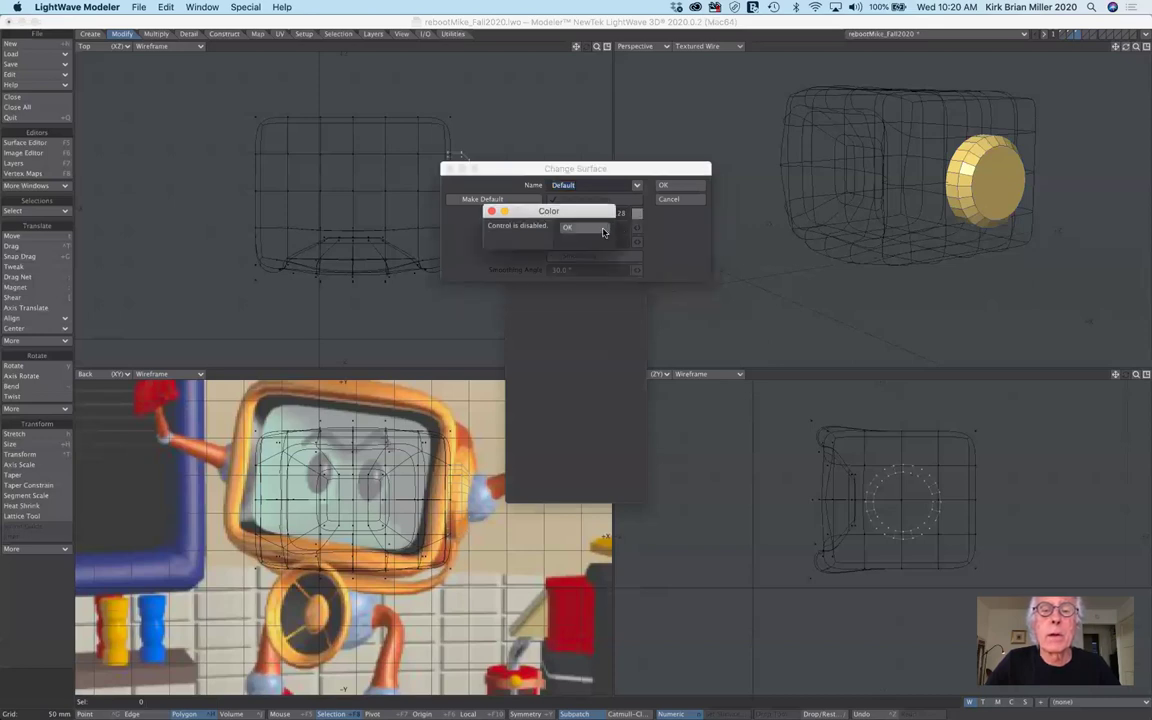
left_click(604, 230)
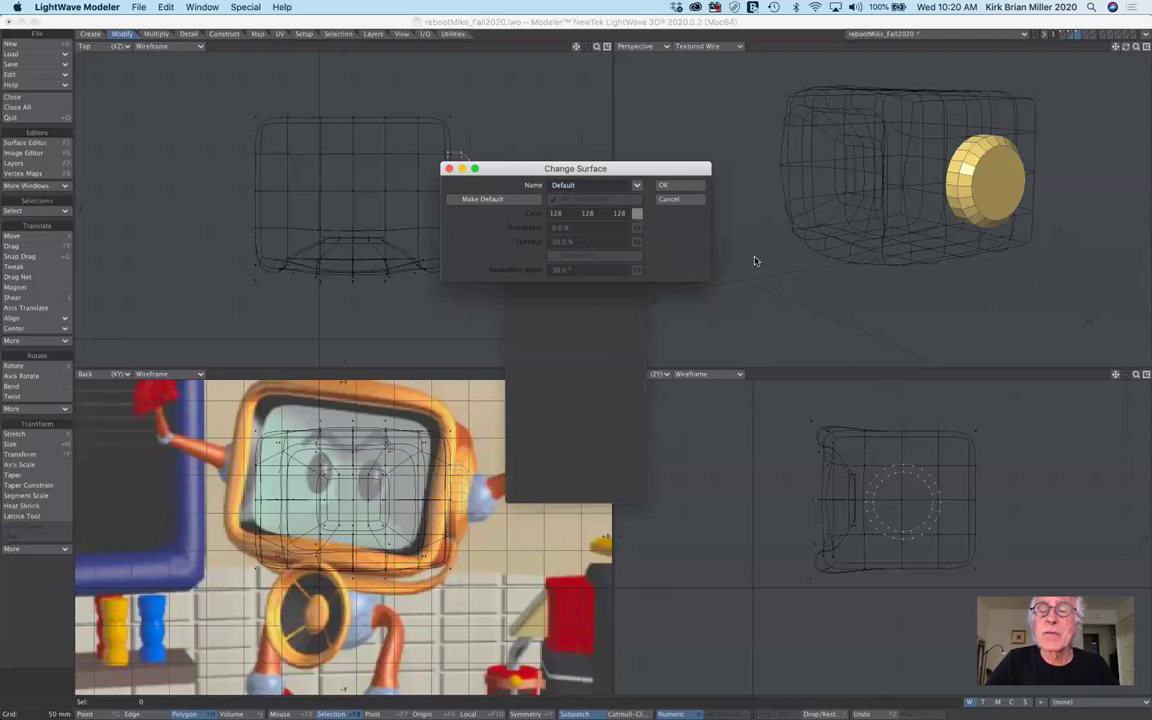
left_click(668, 200)
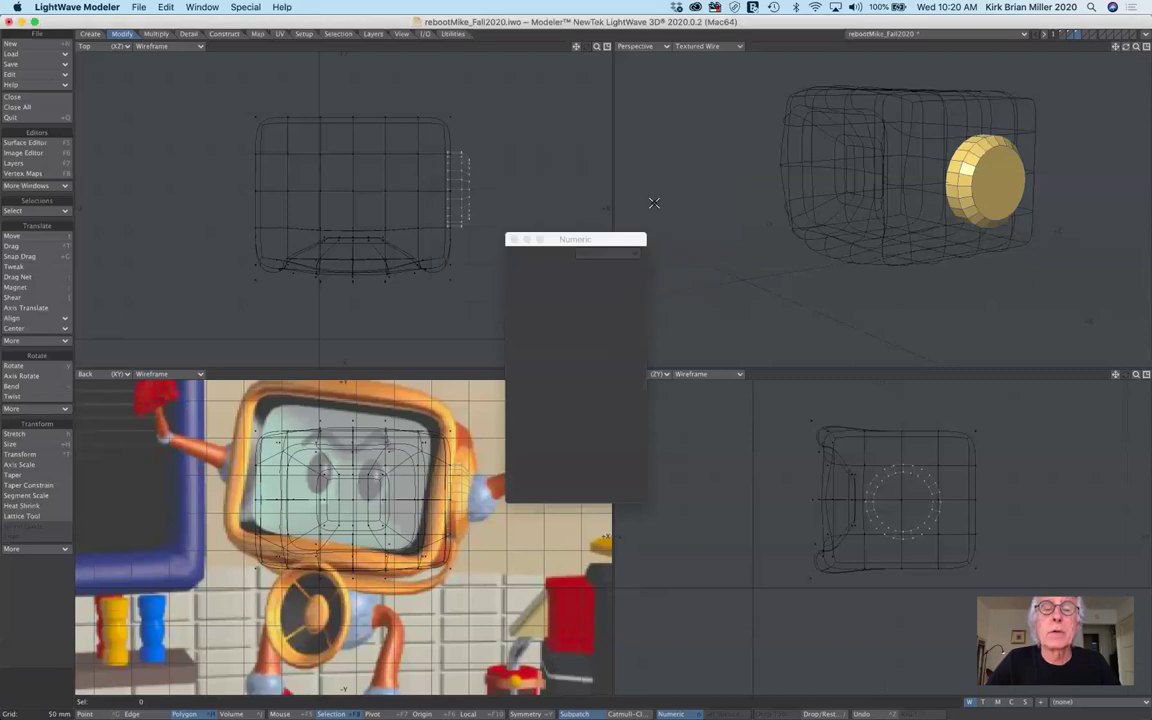
- Review the brass surface's material settings in the Surface Editor and close it
left_click(44, 146)
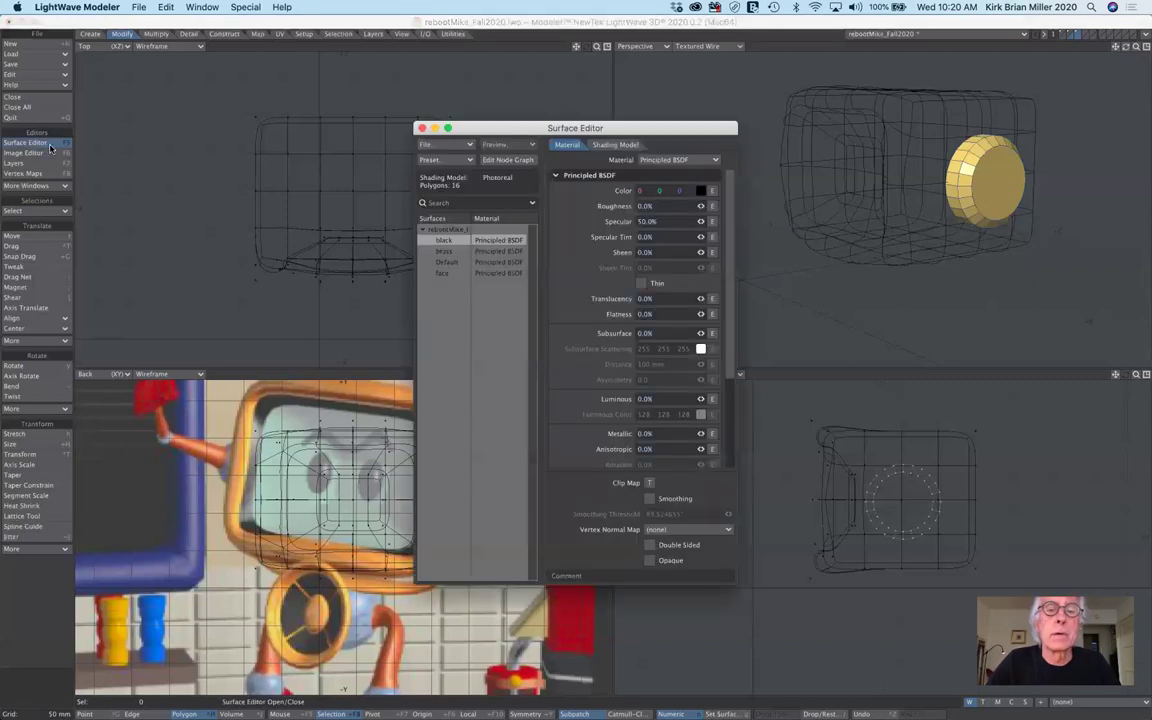
left_click(457, 252)
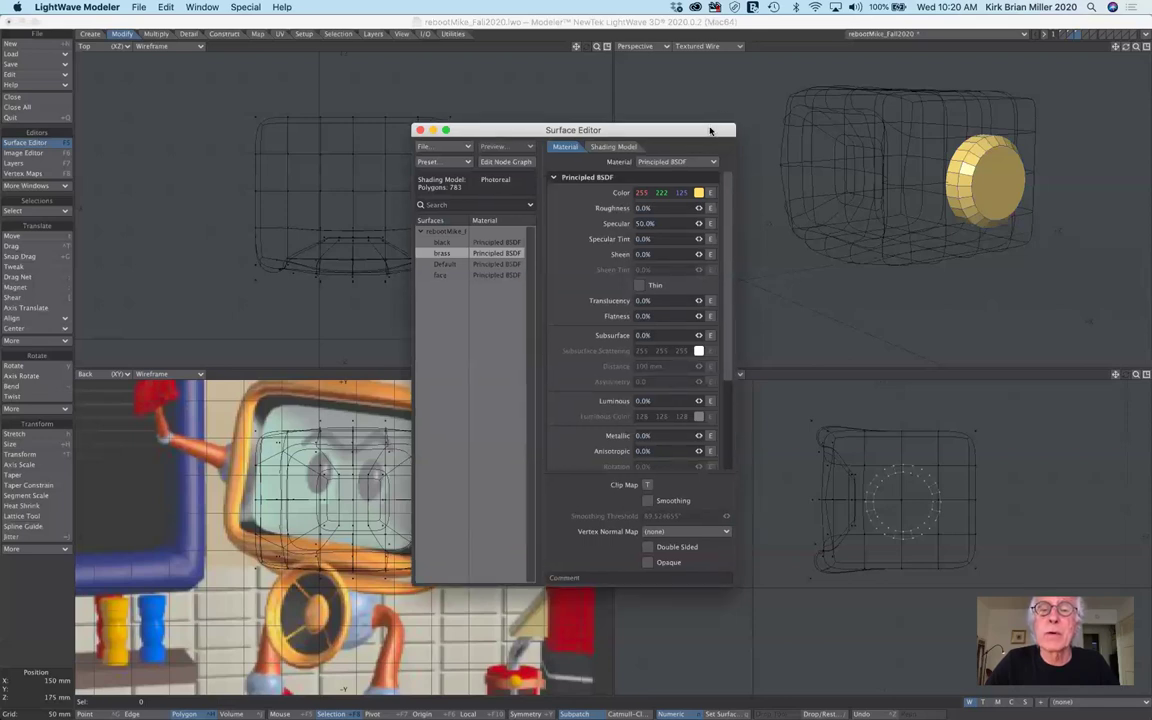
left_click_drag(712, 127, 679, 112)
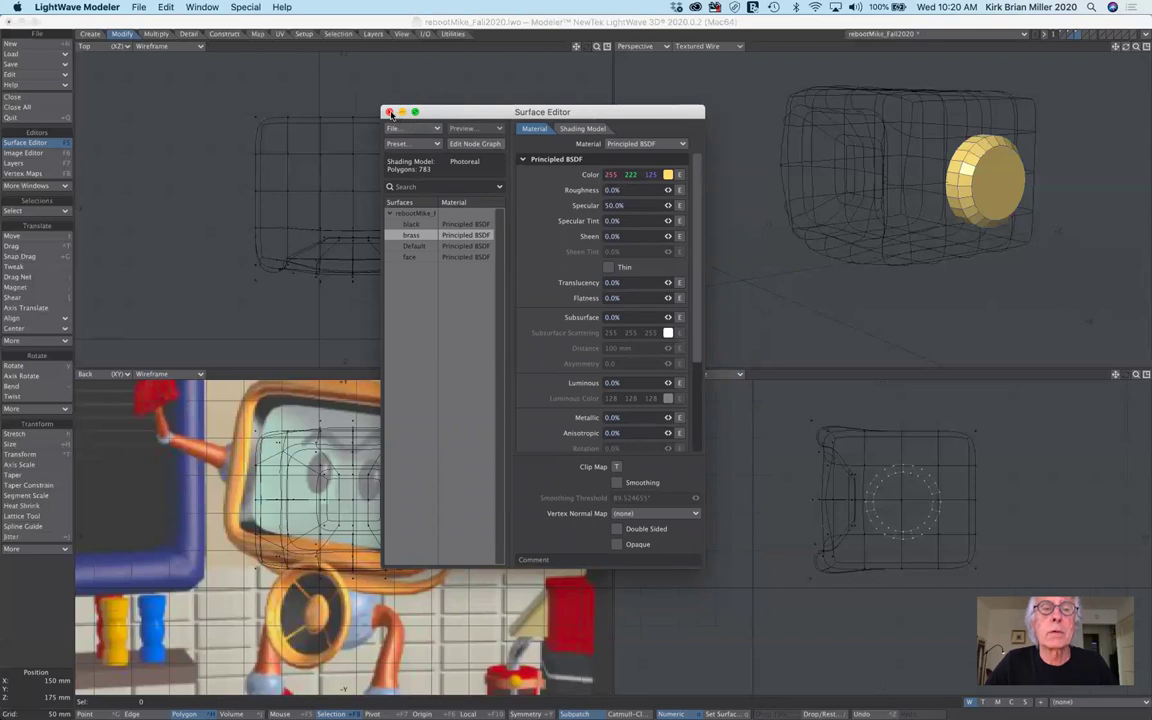
left_click(390, 112)
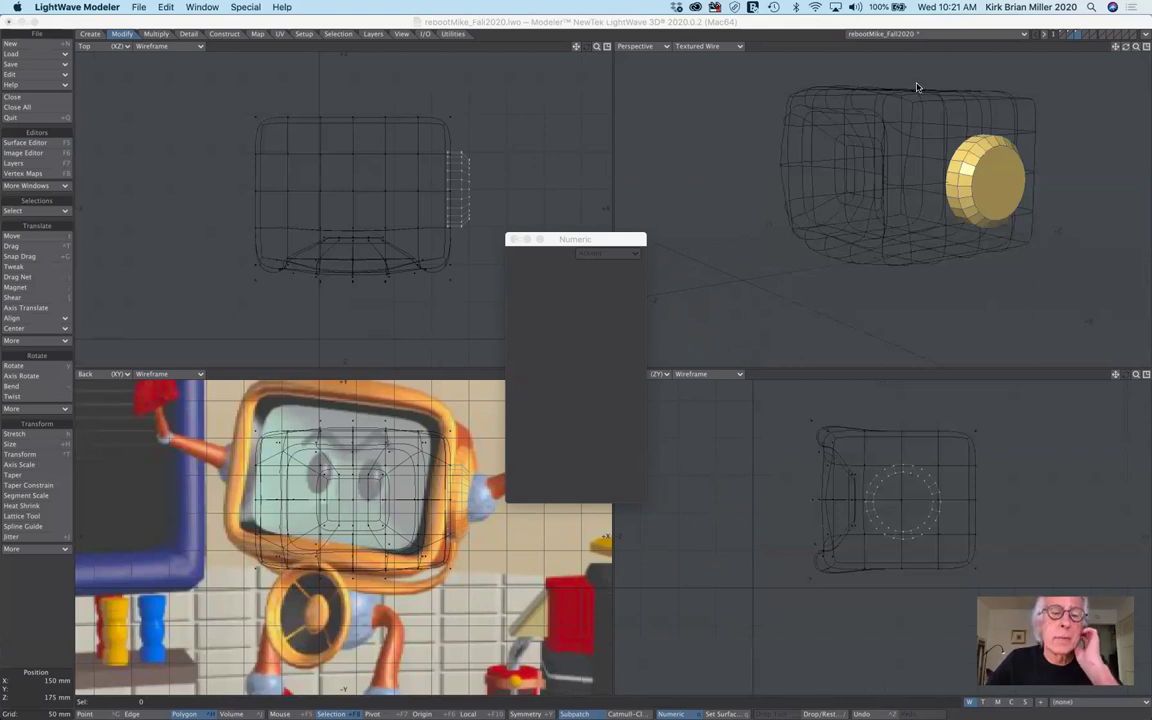
- Make empty layer 4 the working layer, with the layer 3 disc and the layer 2 head as background
left_click(1078, 36)
left_click(1078, 36)
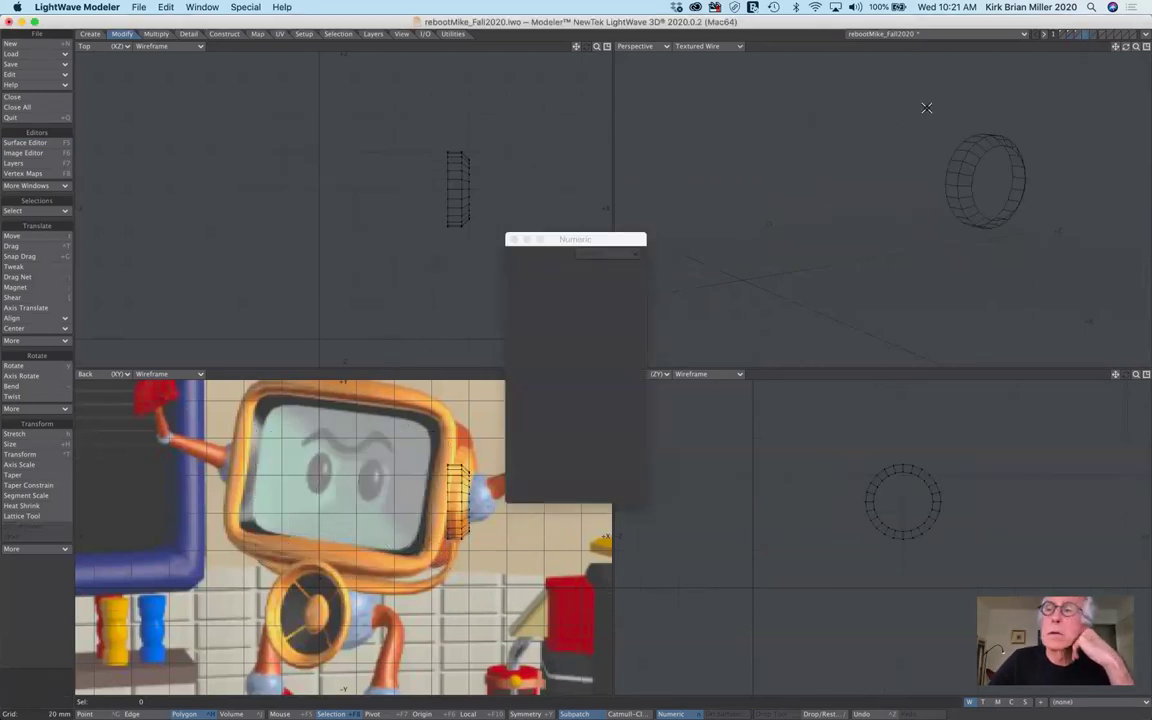
left_click(1070, 38)
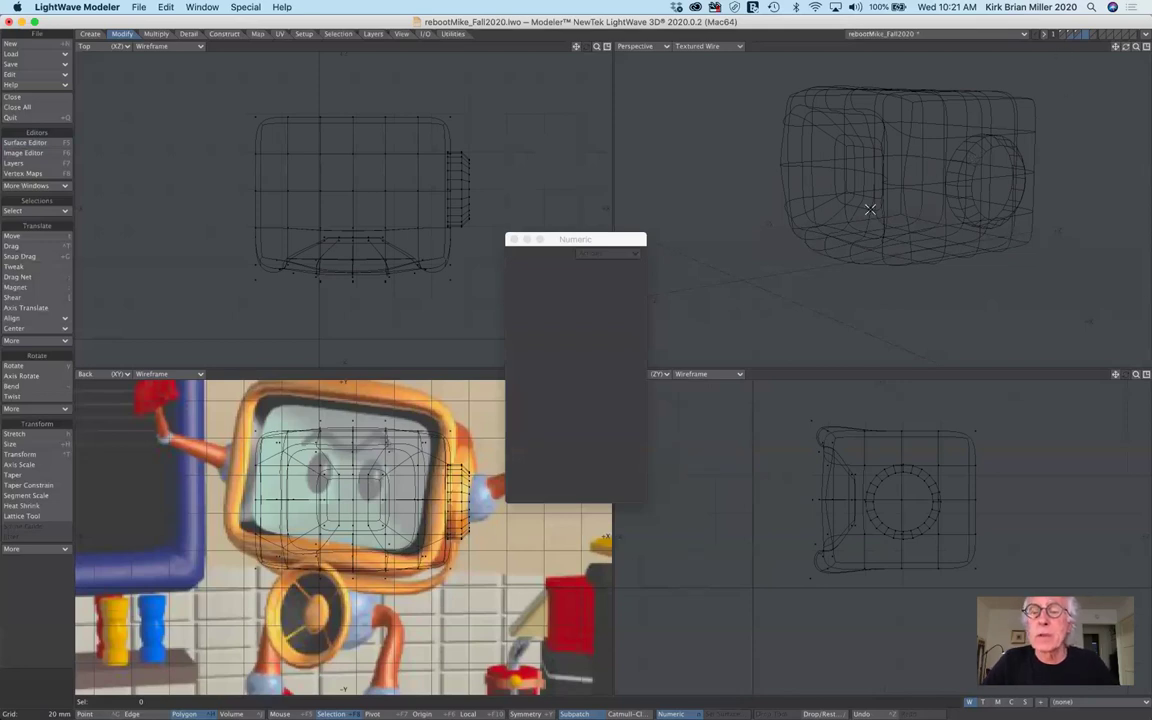
- Create a 24-sided, 12-segment ball at the disc's outer face, centred at X 210 mm, with radii about 27.5 mm in X and 25 mm in Y and Z
left_click_drag(627, 237, 658, 147)
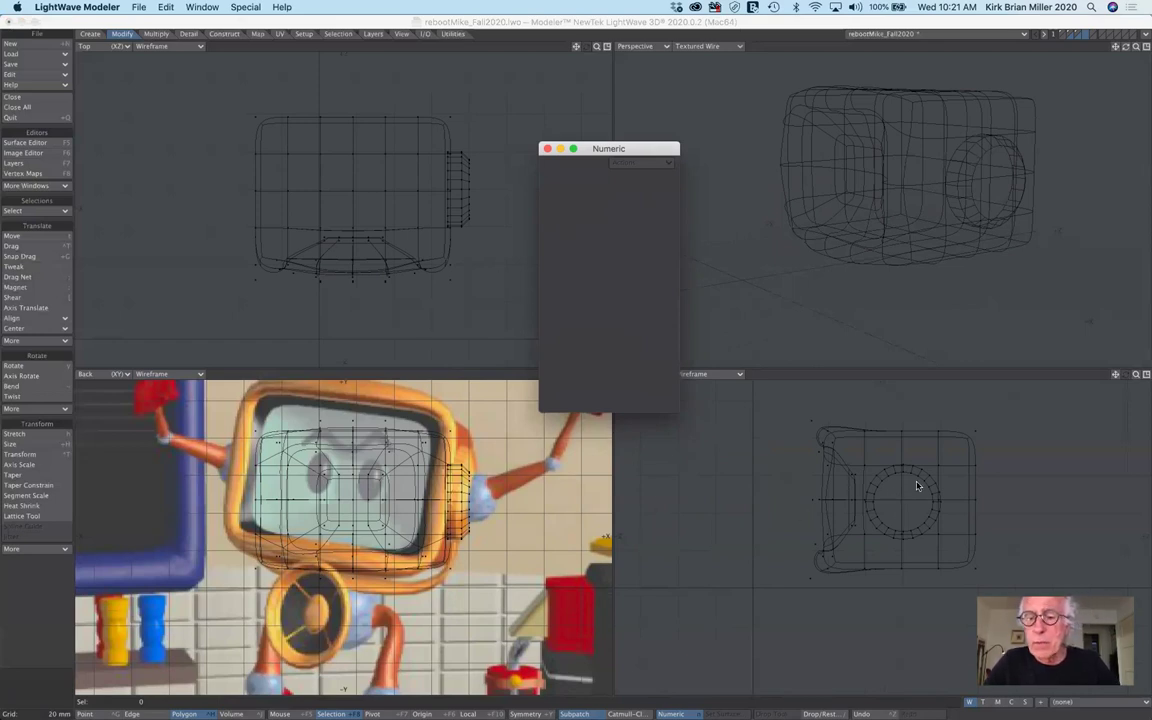
left_click(90, 33)
left_click(30, 246)
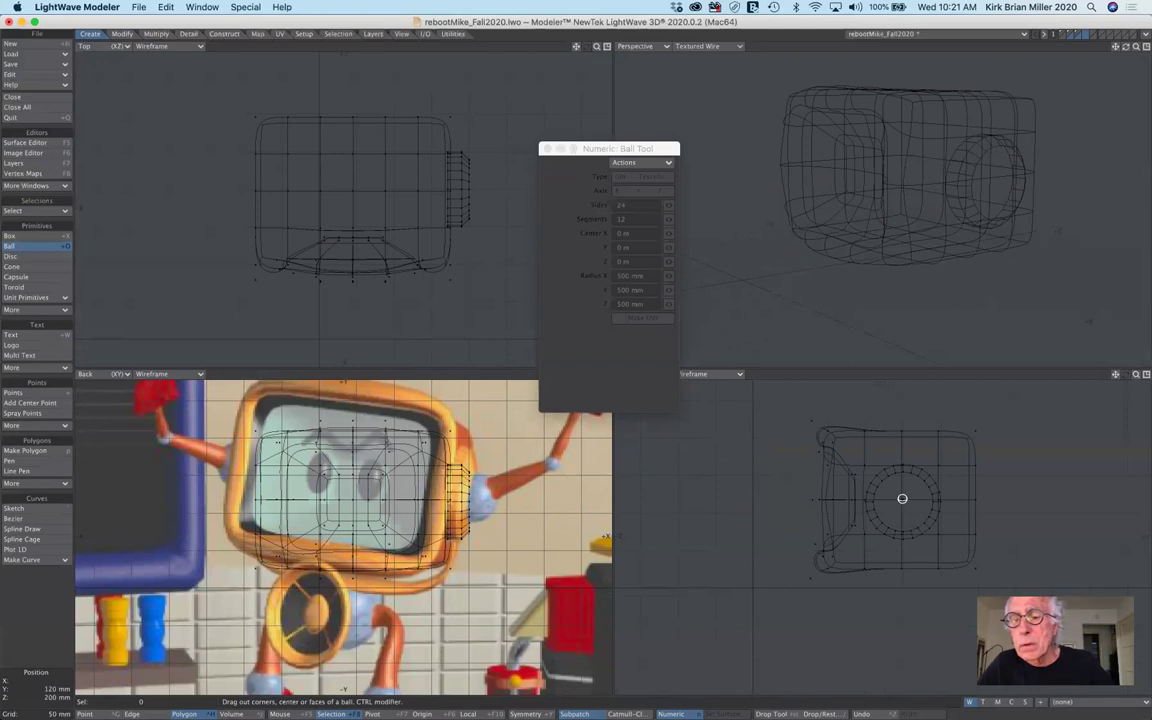
left_click_drag(902, 498, 919, 510)
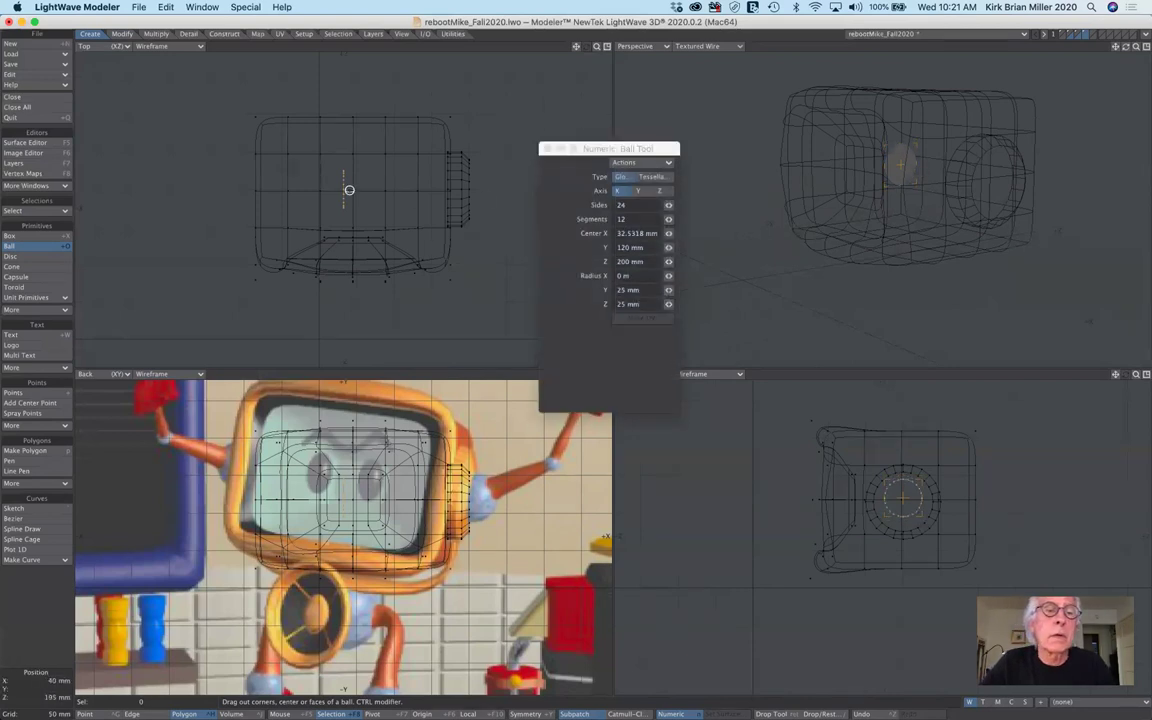
left_click_drag(347, 188, 477, 188)
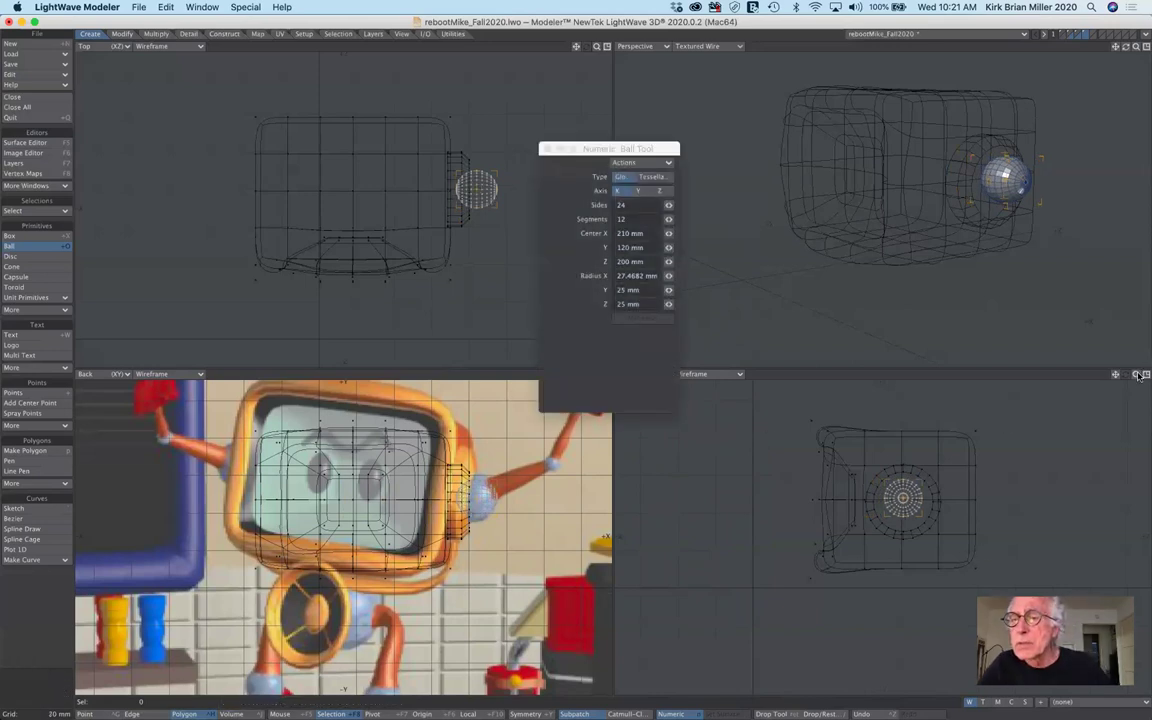
- Recentre the ball on the disc at Y 115 mm, Z 199 mm and set its X radius to 25 mm
scroll(999, 492, "up", 5)
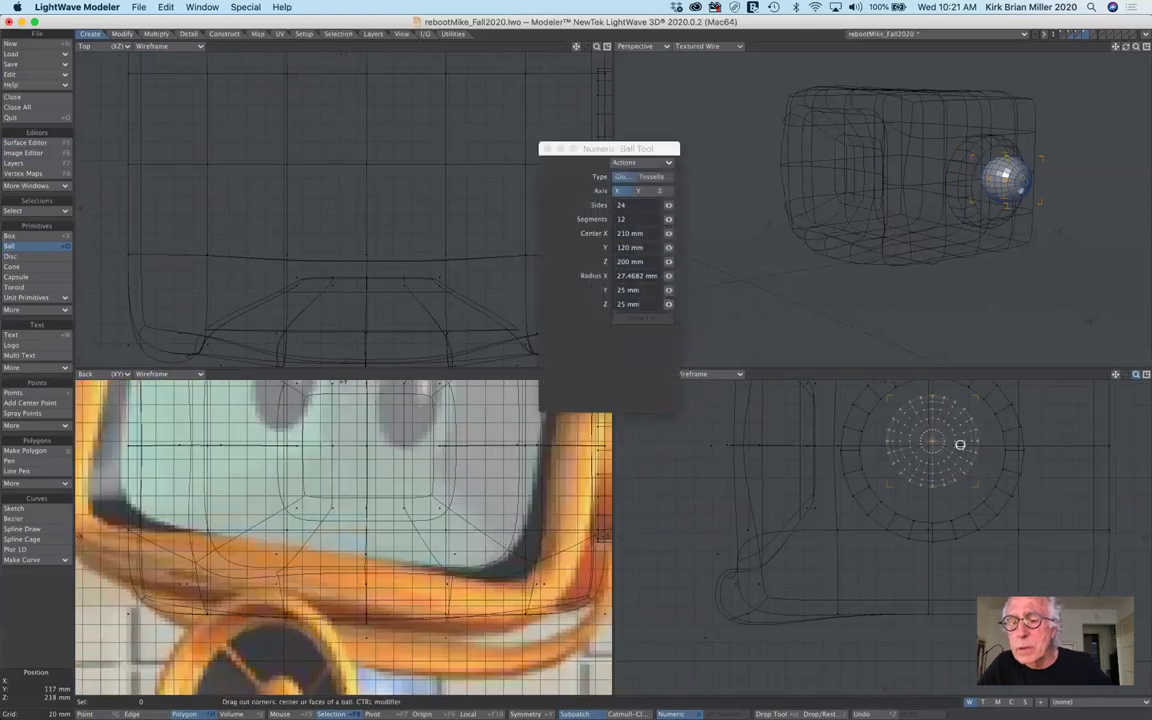
left_click_drag(933, 441, 929, 451)
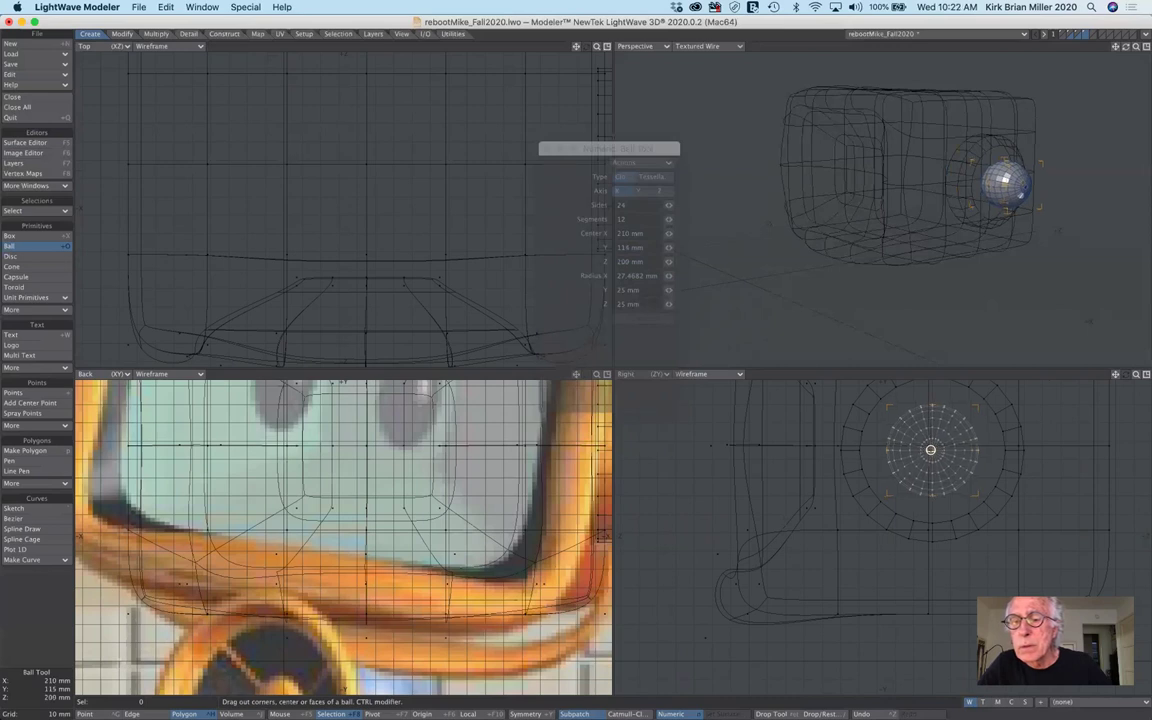
left_click_drag(929, 450, 930, 450)
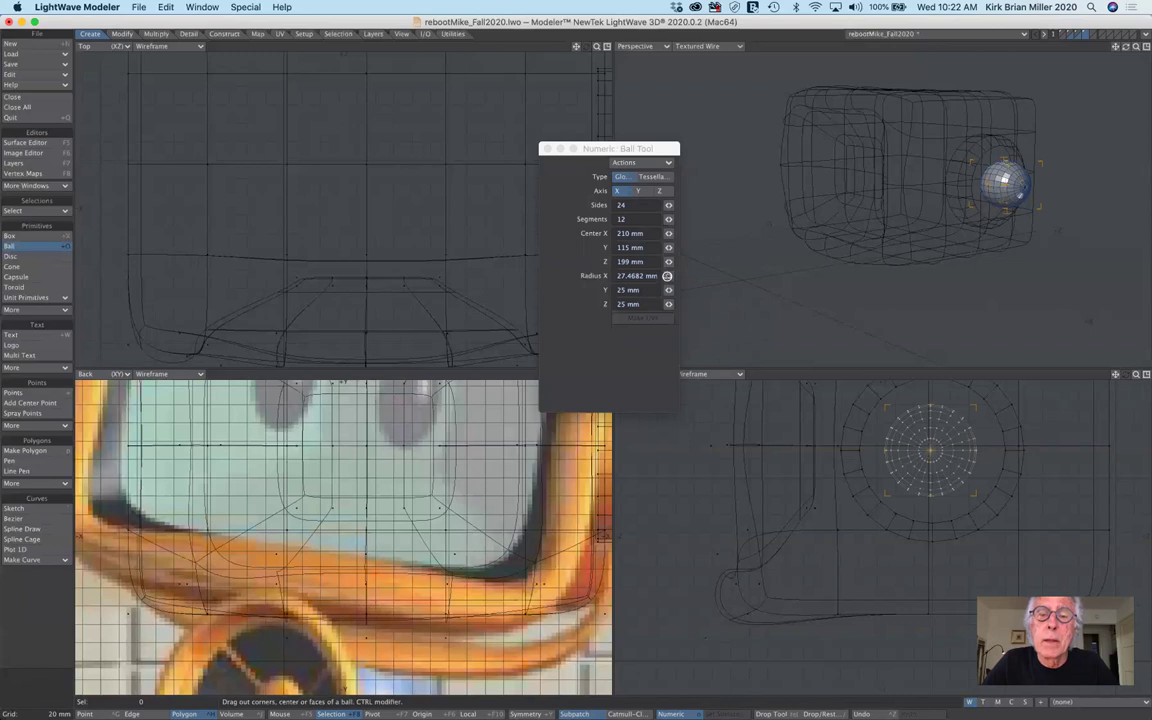
left_click(668, 275)
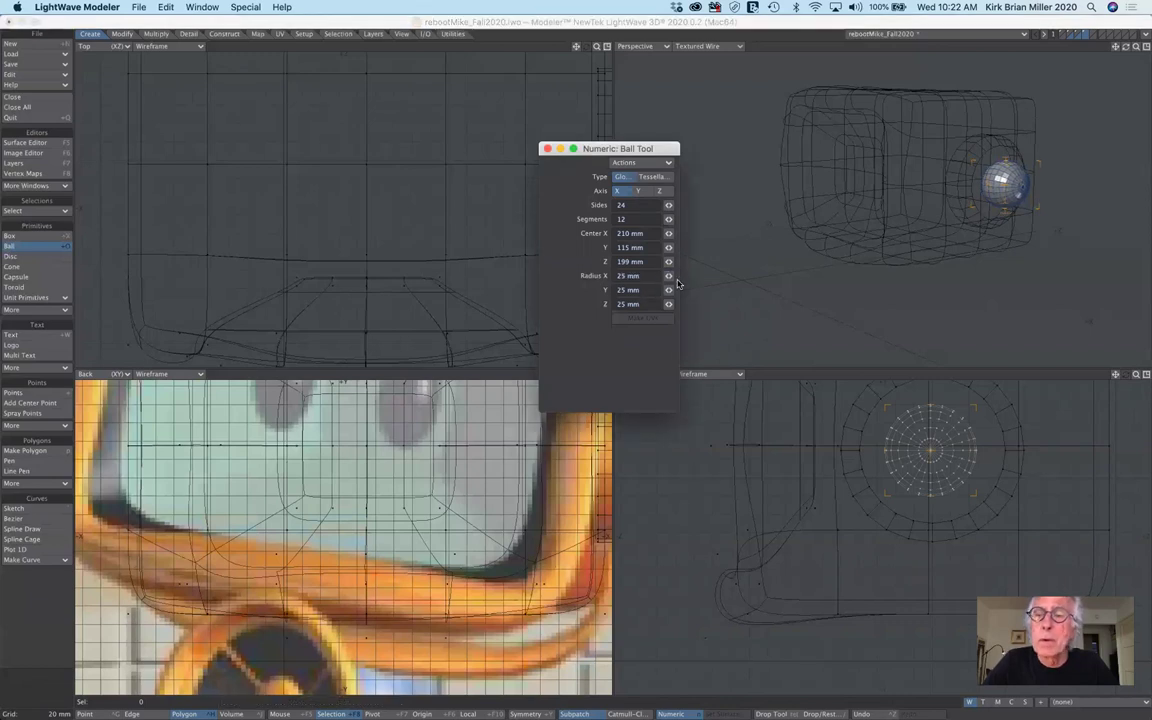
- Shift the ball's centre to X 205 mm and Z 200 mm so it sits deeper in the disc, and finish the Ball tool
left_click_drag(630, 148, 730, 318)
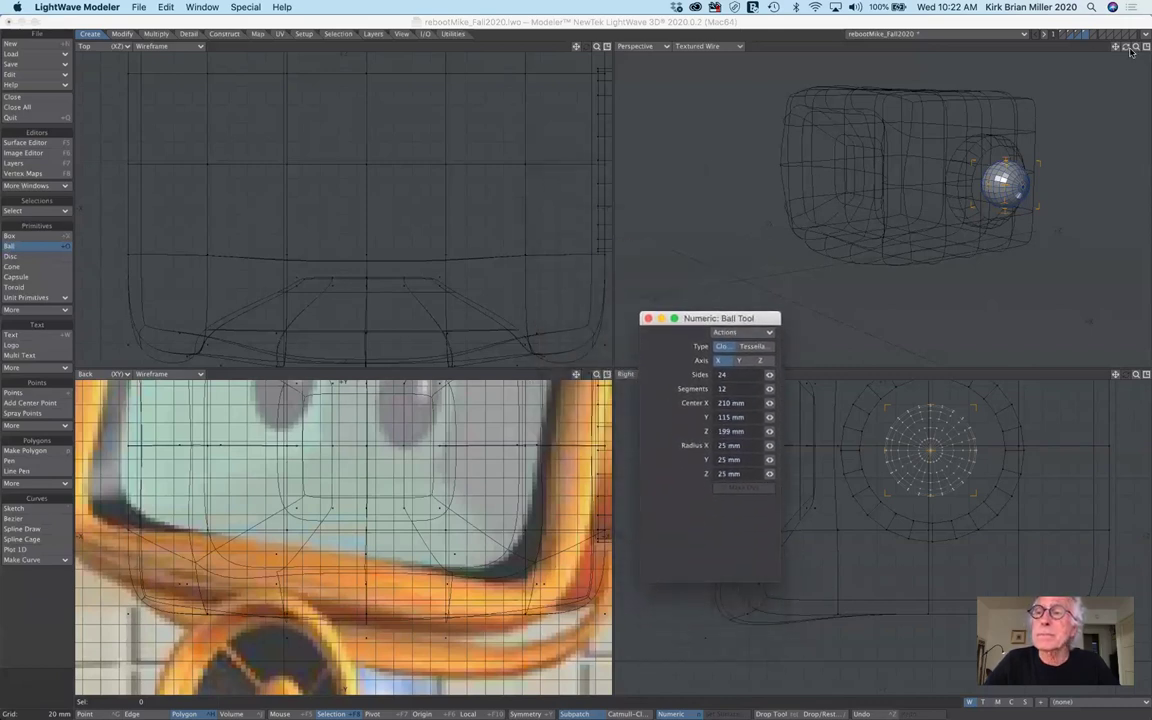
left_click_drag(1128, 48, 1080, 50)
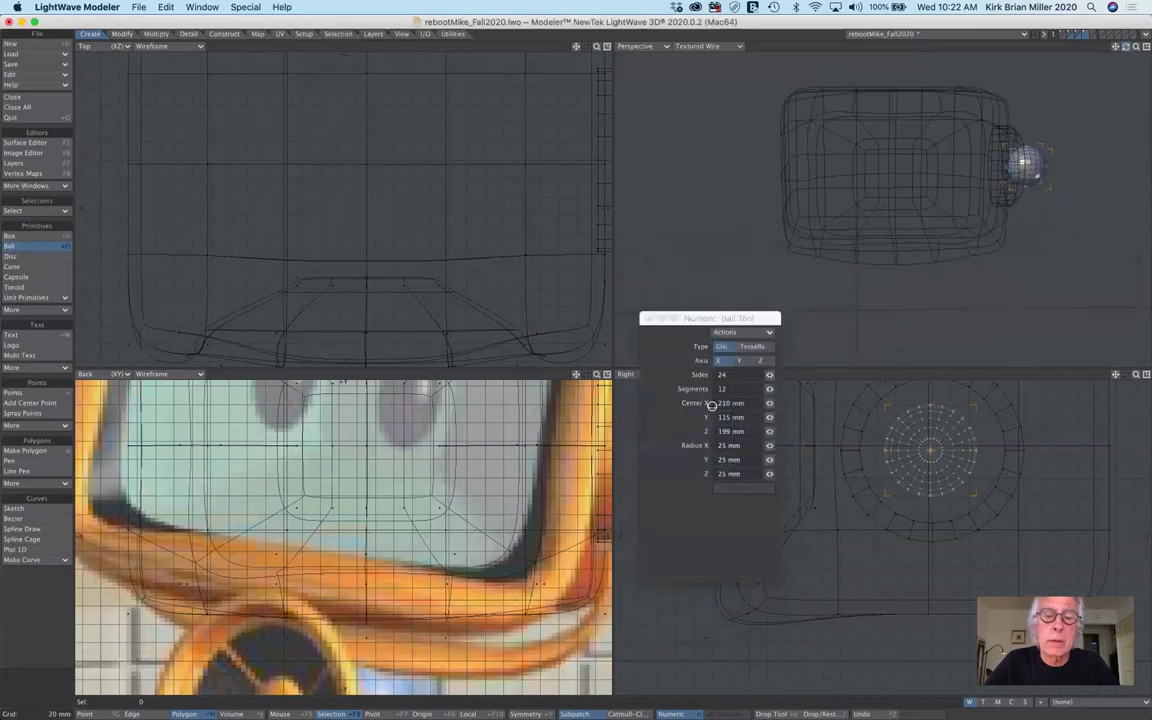
key("a")
key("comma")
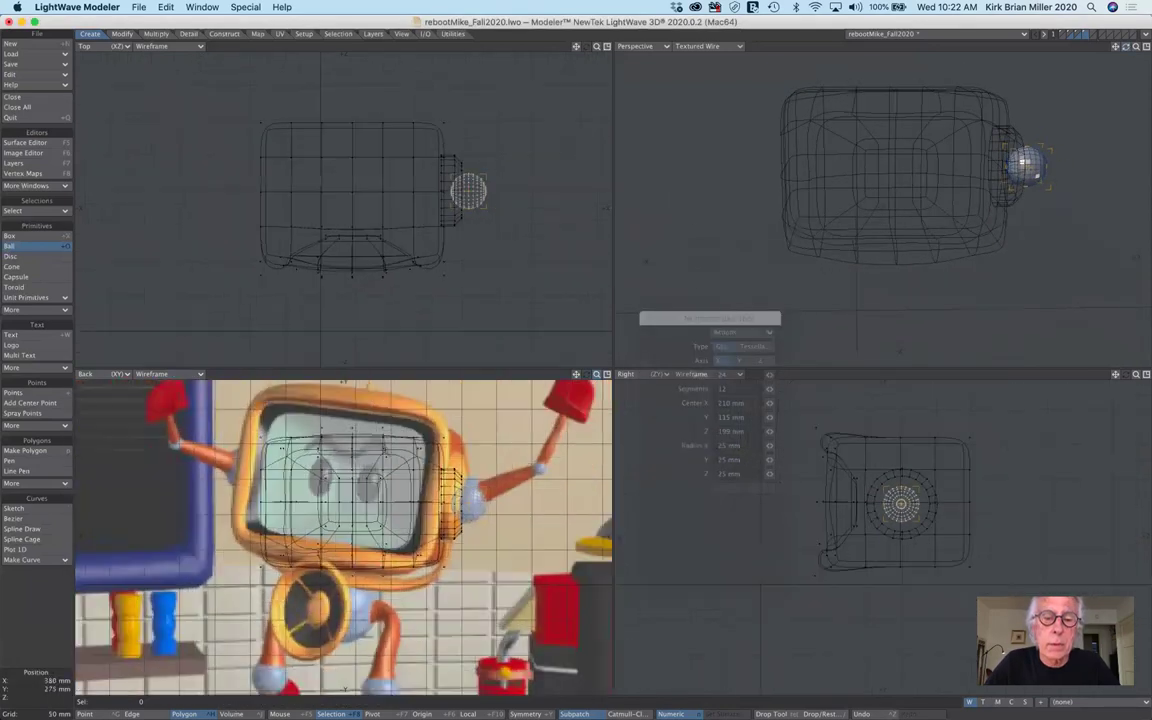
scroll(552, 480, "up", 1)
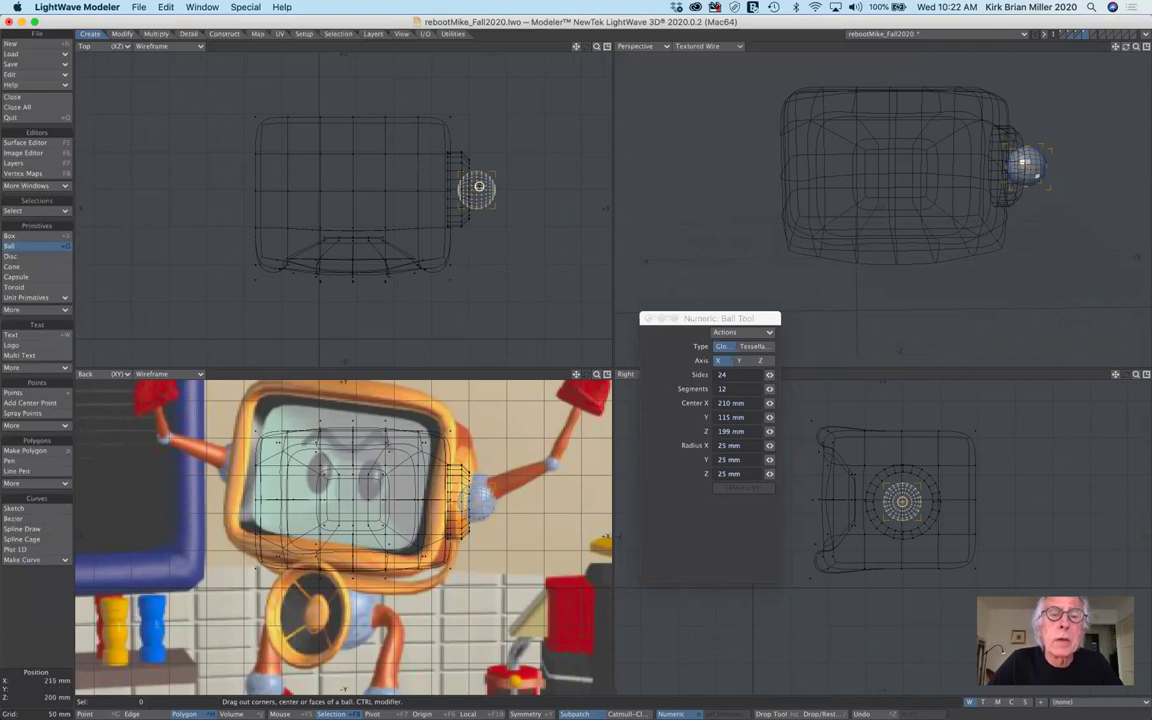
left_click_drag(479, 186, 472, 187)
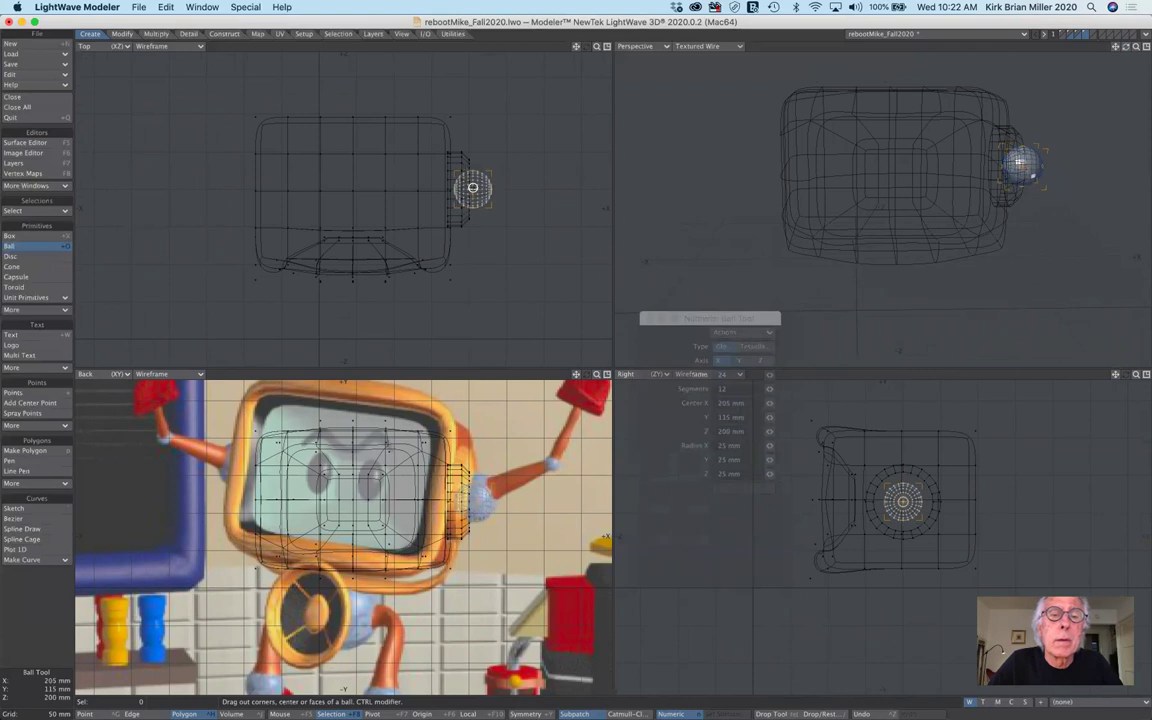
left_click_drag(472, 187, 471, 188)
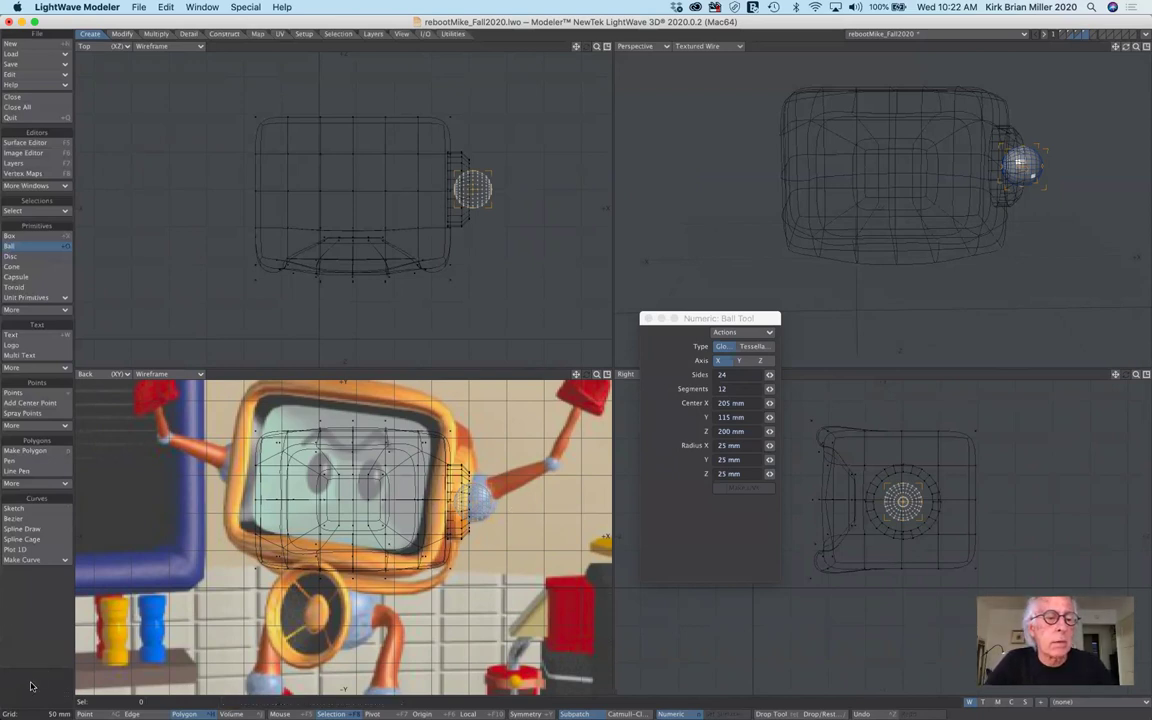
left_click(37, 247)
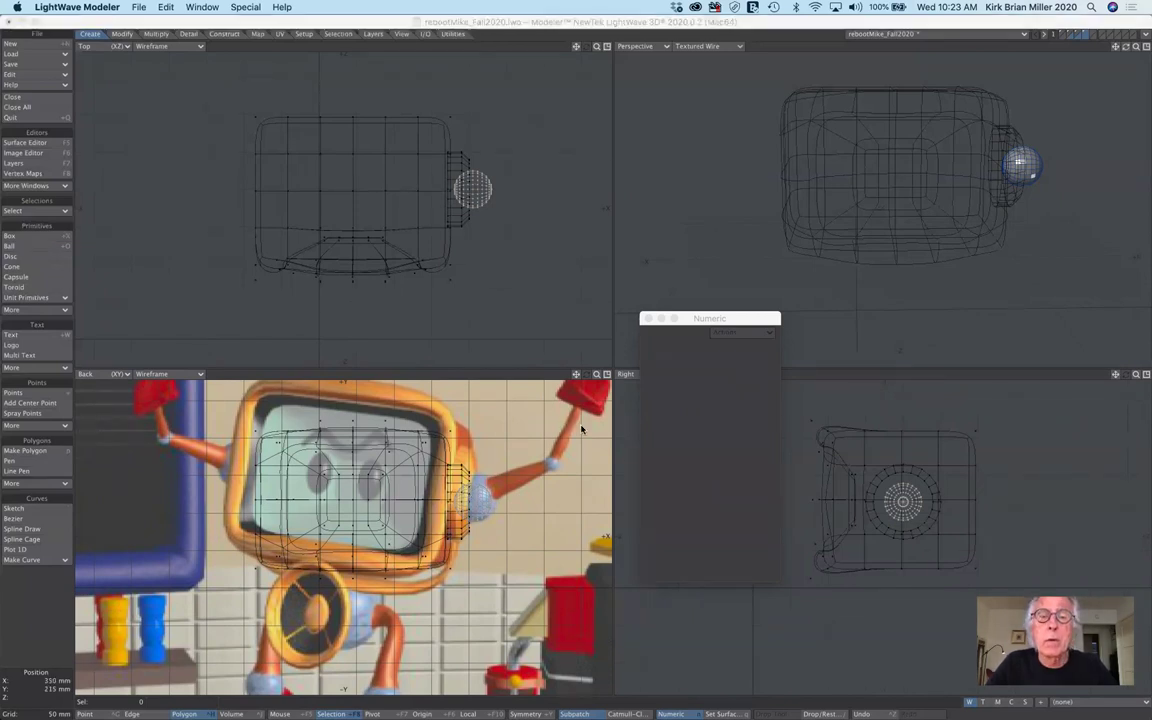
- Assign the ball a new surface named chrome with the light grey colour 212, 212, 212
key("q")
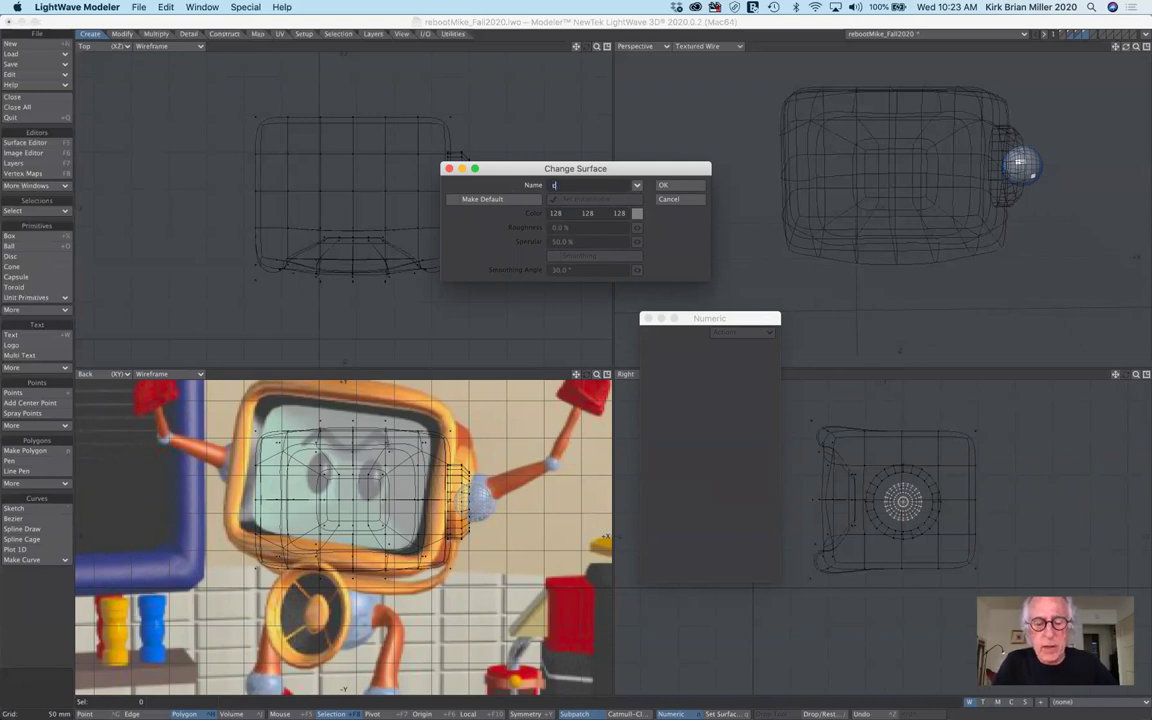
type("chrome")
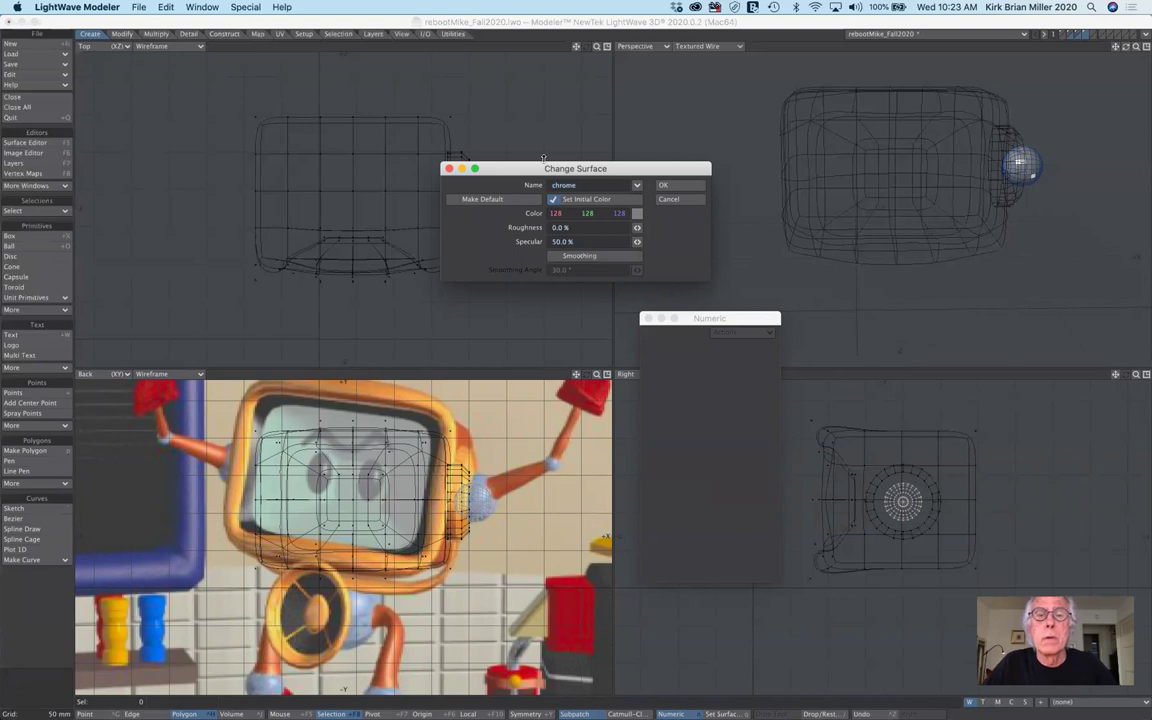
left_click(637, 213)
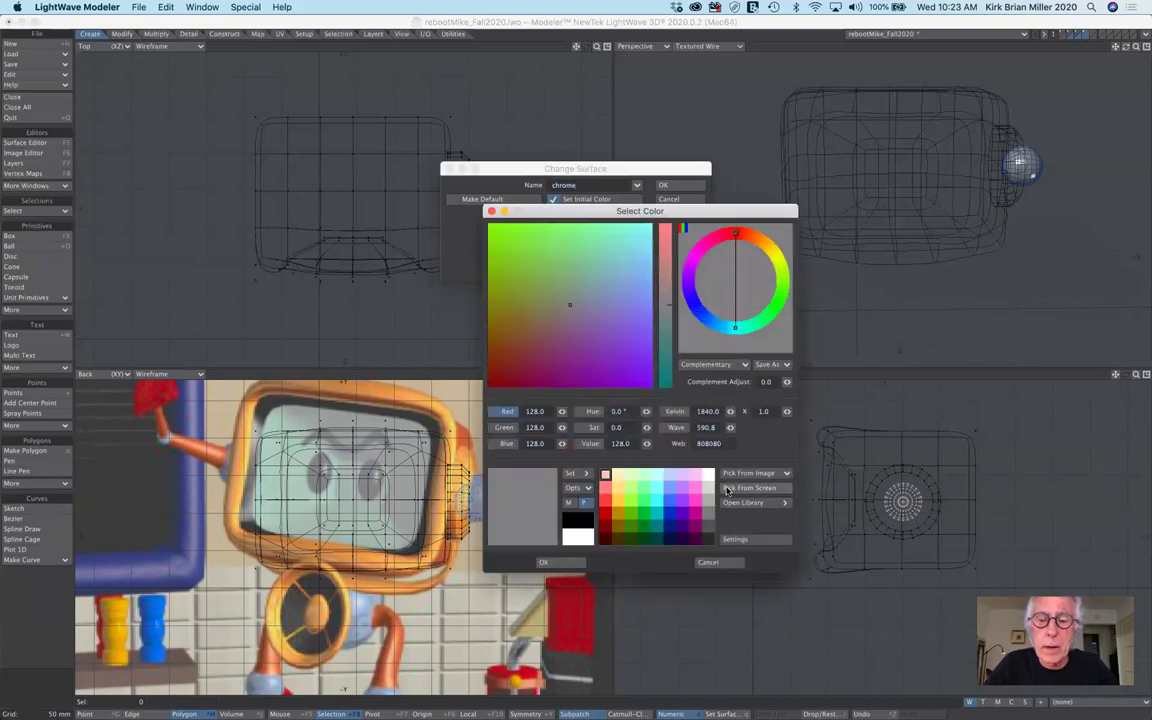
left_click(709, 487)
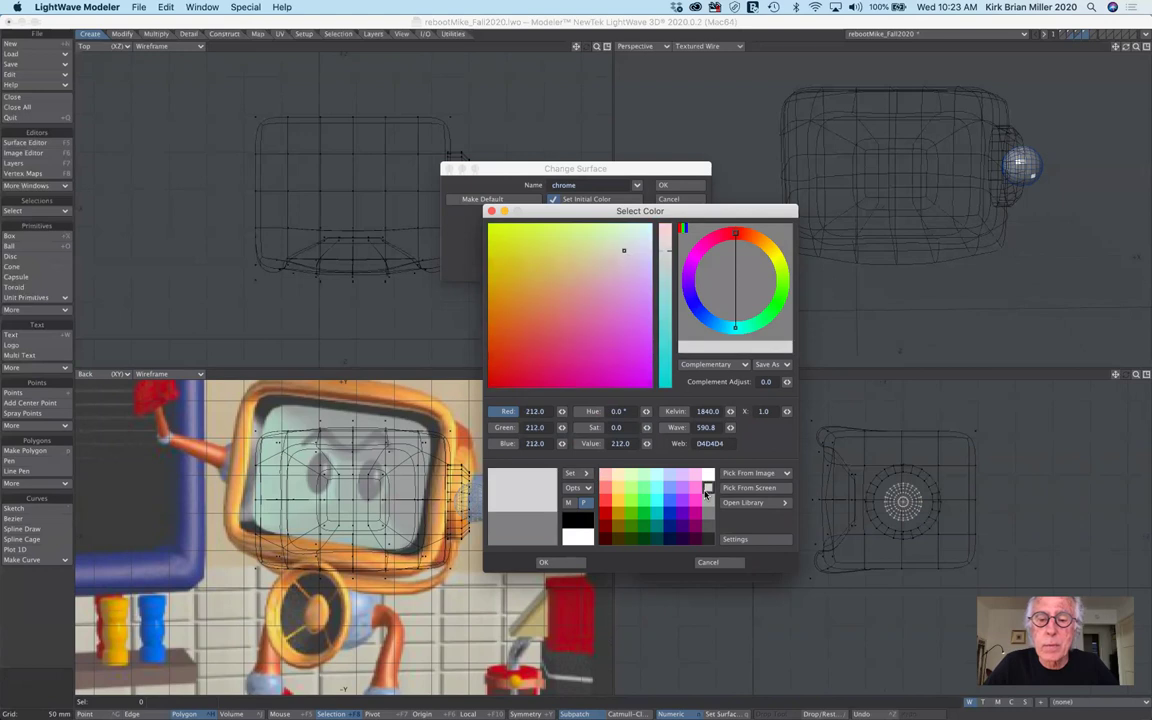
left_click(548, 561)
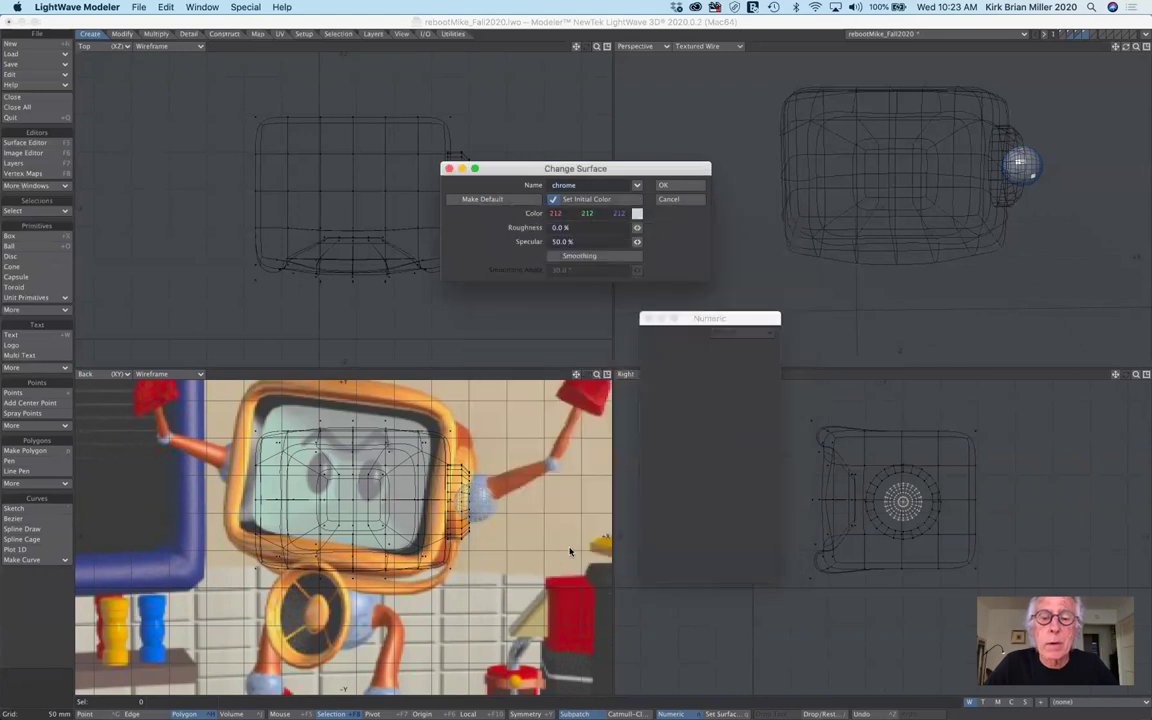
left_click(677, 187)
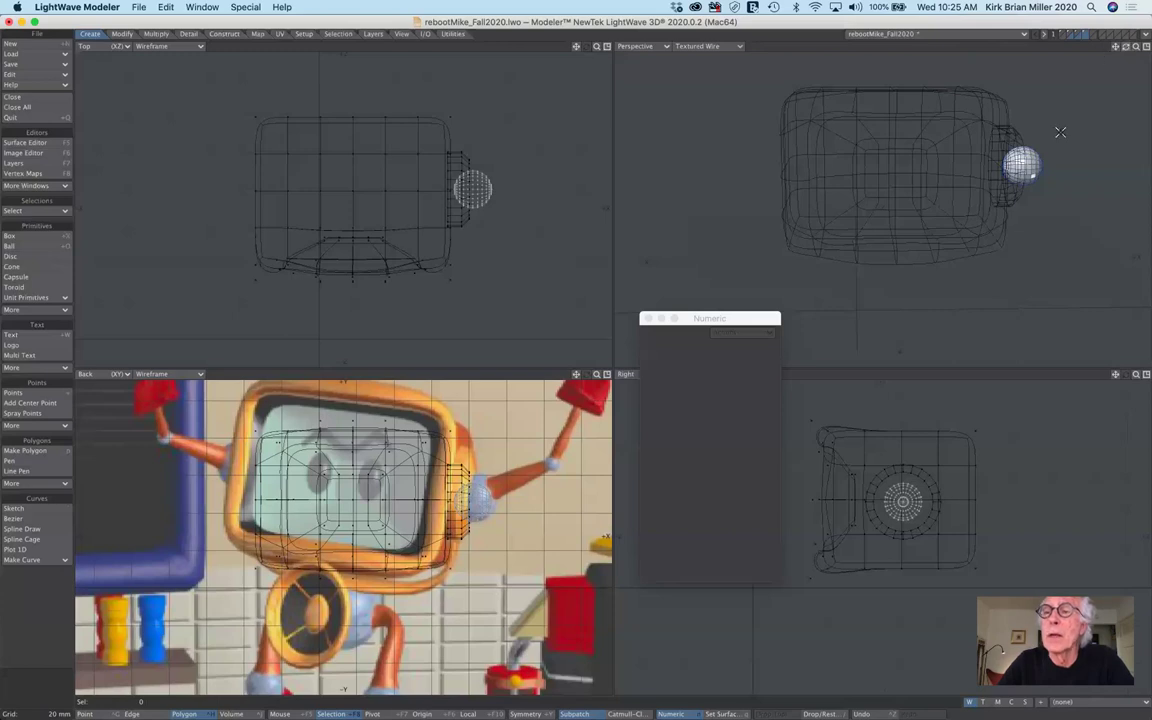
- Cut the chrome ball out of layer 4 and paste it into layer 3 with the brass disc
left_click_drag(1033, 176, 1046, 209, "alt")
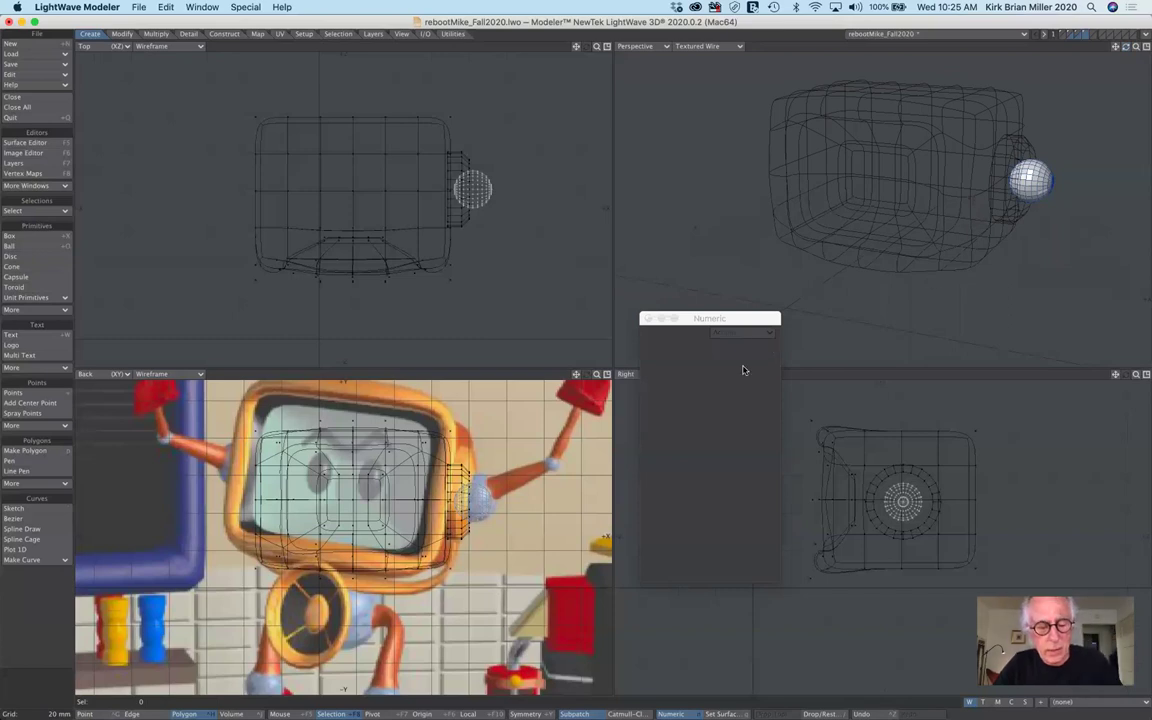
key("ctrl+z")
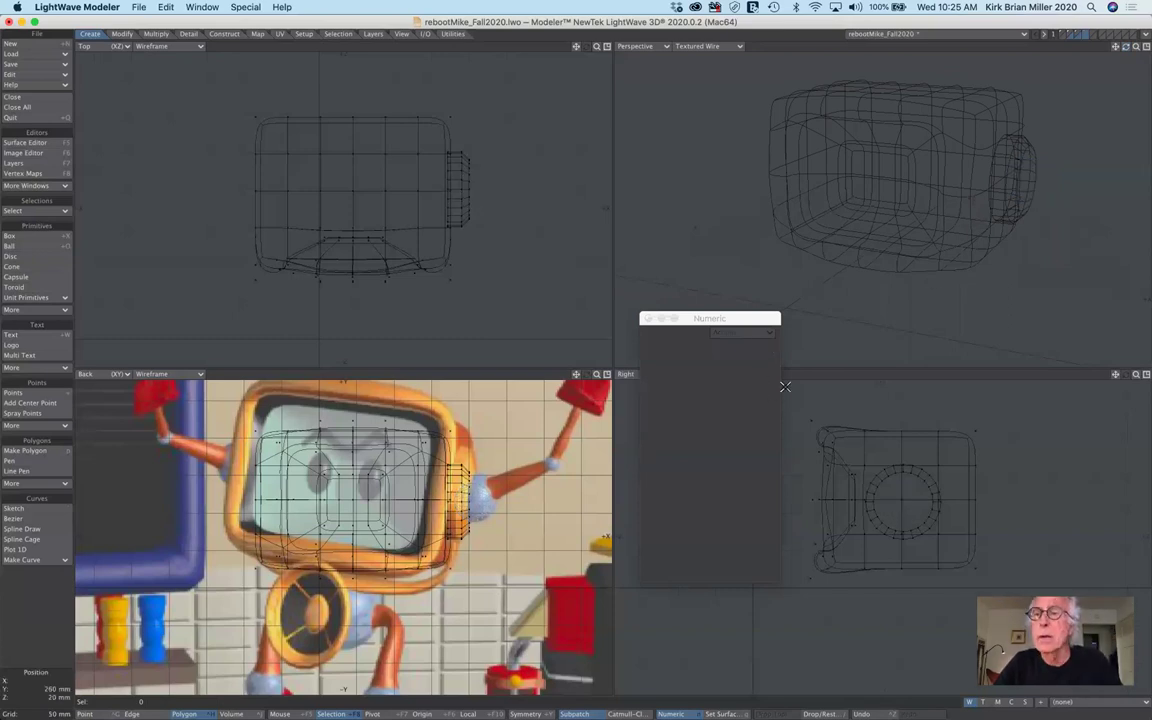
left_click(1078, 35)
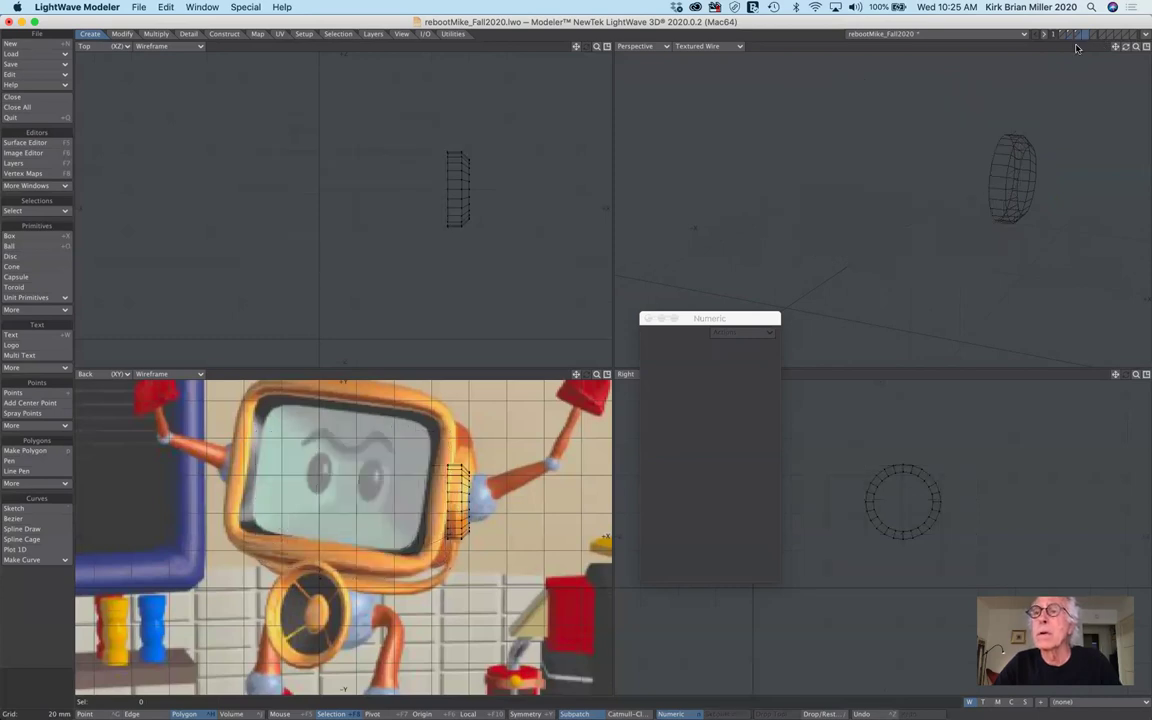
left_click(1078, 35)
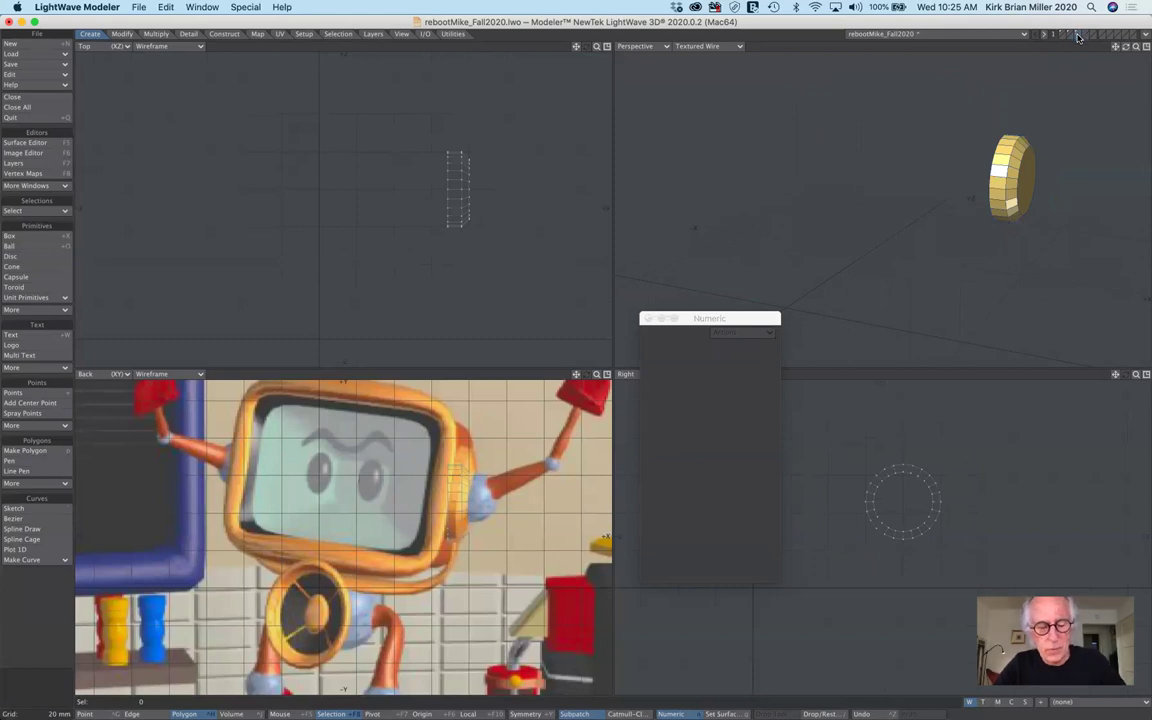
left_click(1078, 35)
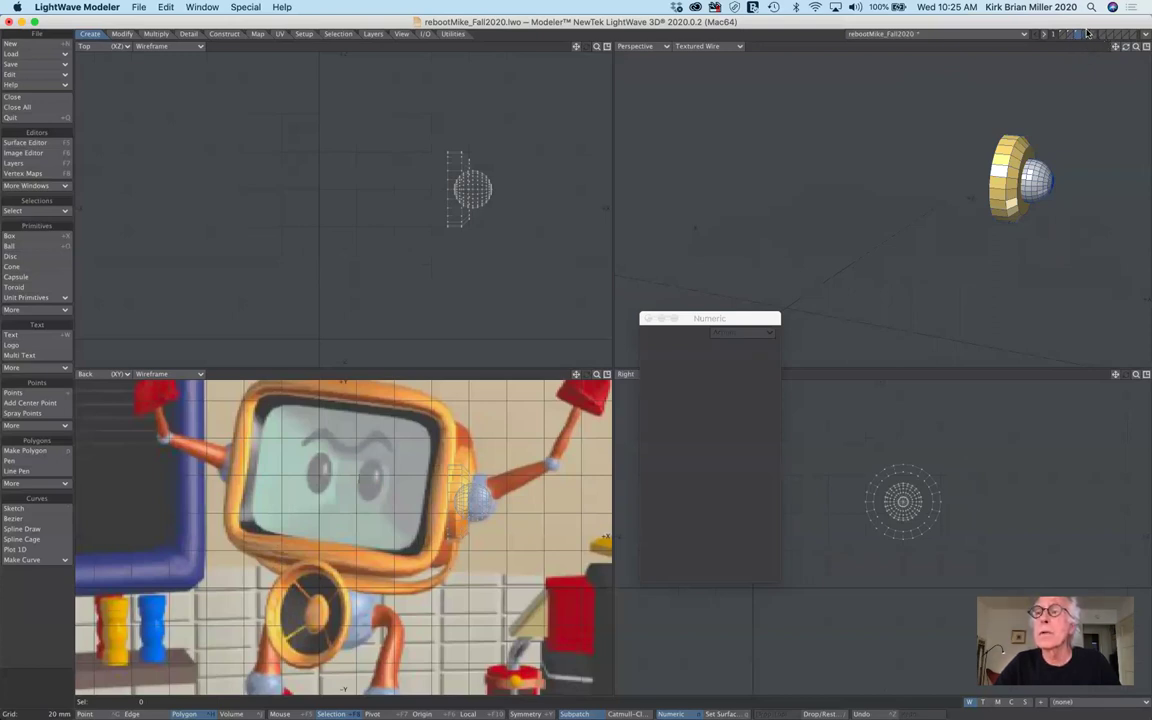
- Return to the emptied layer 4 with the disc and ball in layer 3 and the head in layer 2 as background
left_click(1086, 34)
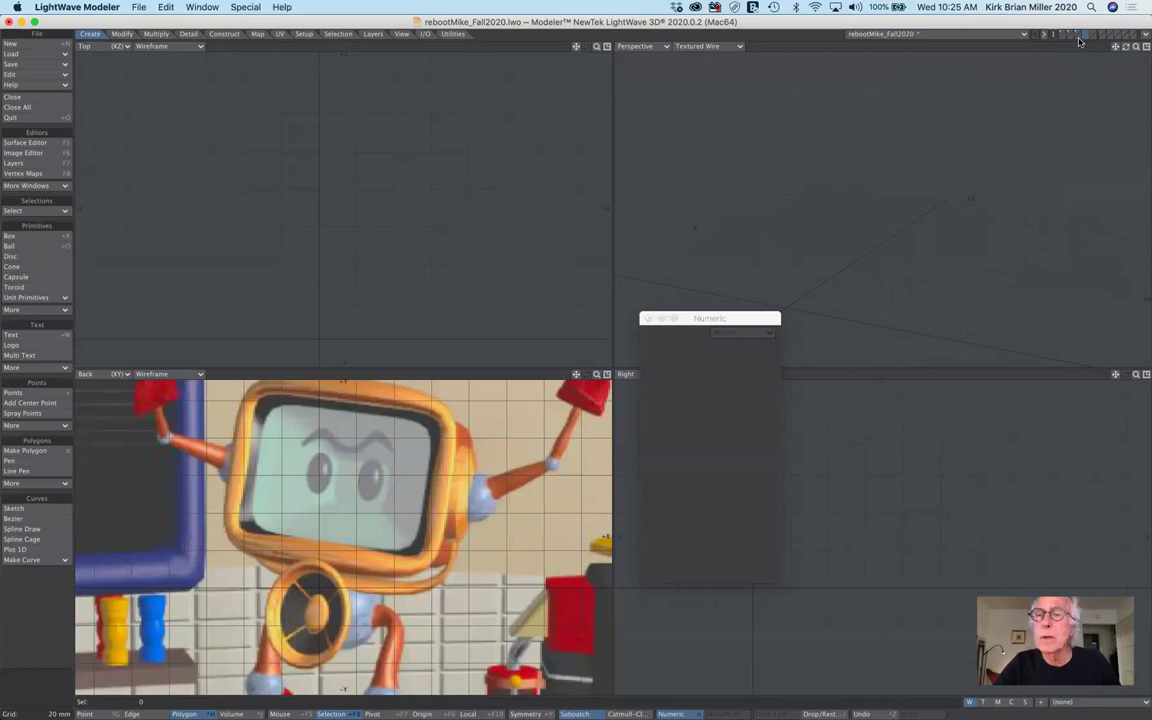
left_click(1068, 36)
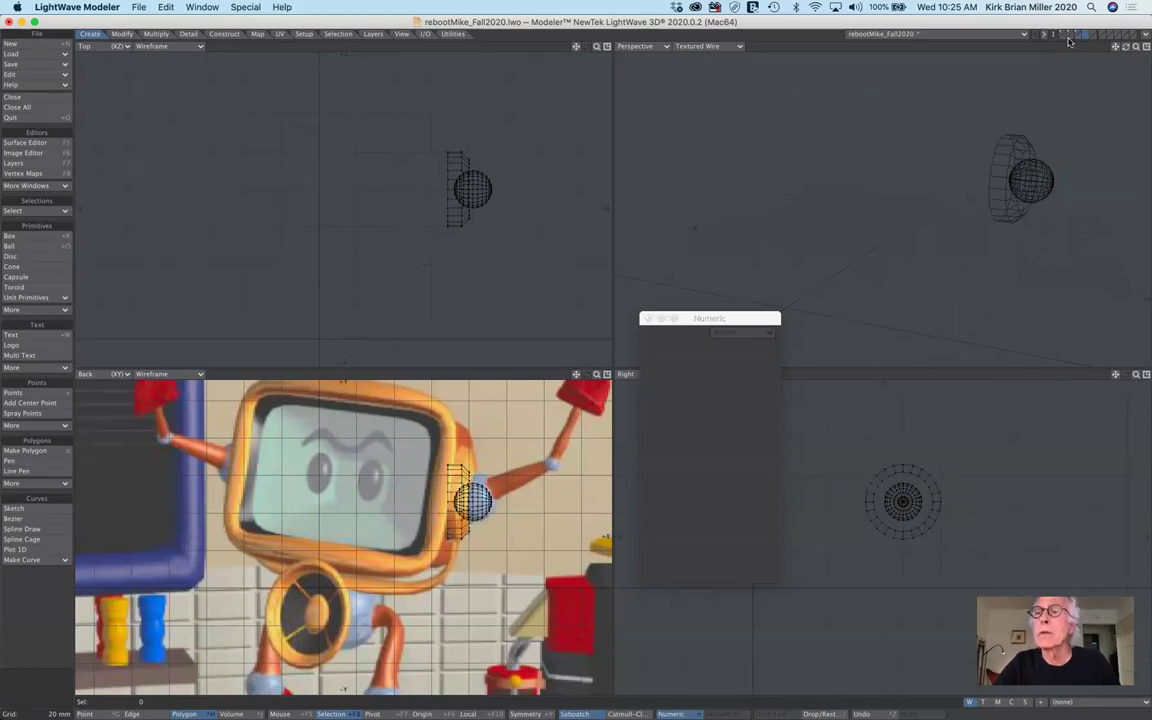
left_click(1068, 40)
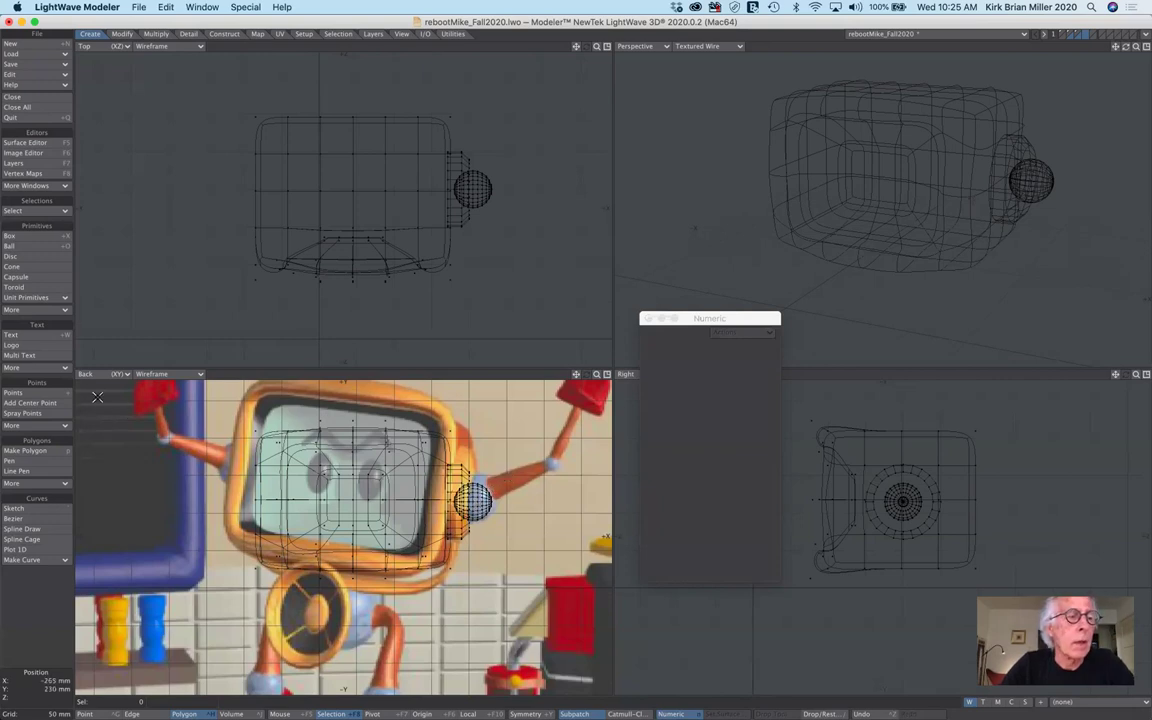
- Draw a flat 24-sided disc with a 14 mm radius along X around the chrome ball's centre in the Right view
left_click(41, 258)
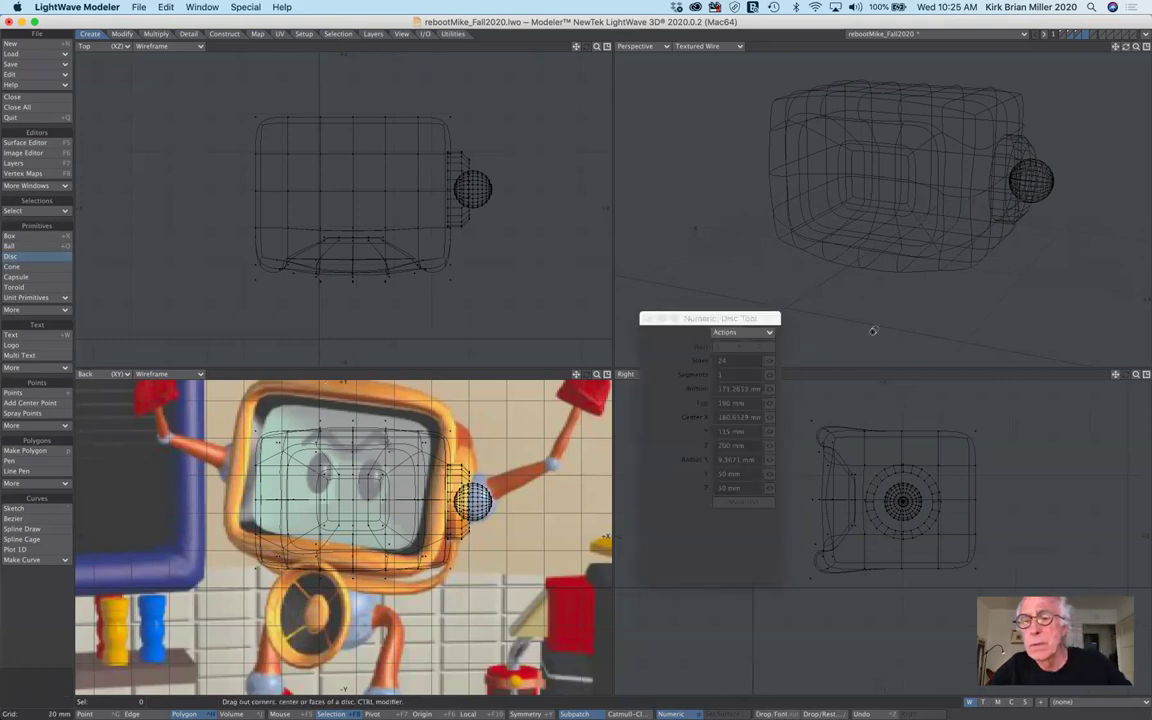
left_click_drag(752, 318, 473, 275)
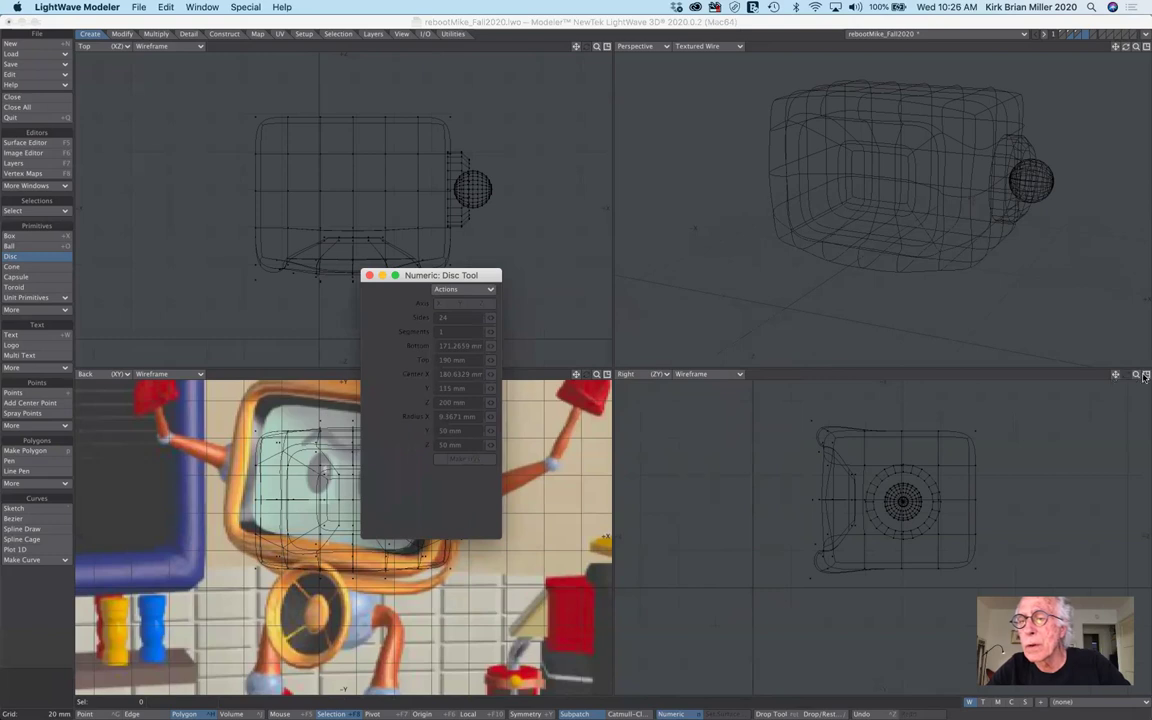
key("n")
key("n")
scroll(1054, 428, "up", 5)
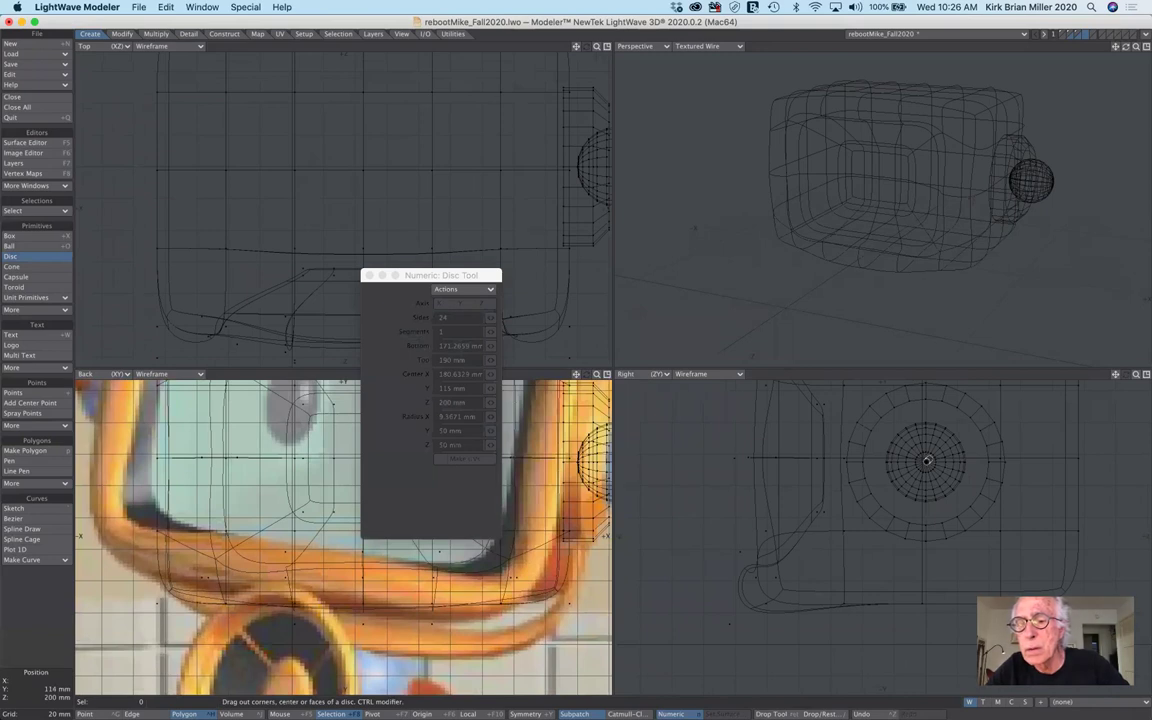
left_click_drag(926, 461, 947, 482)
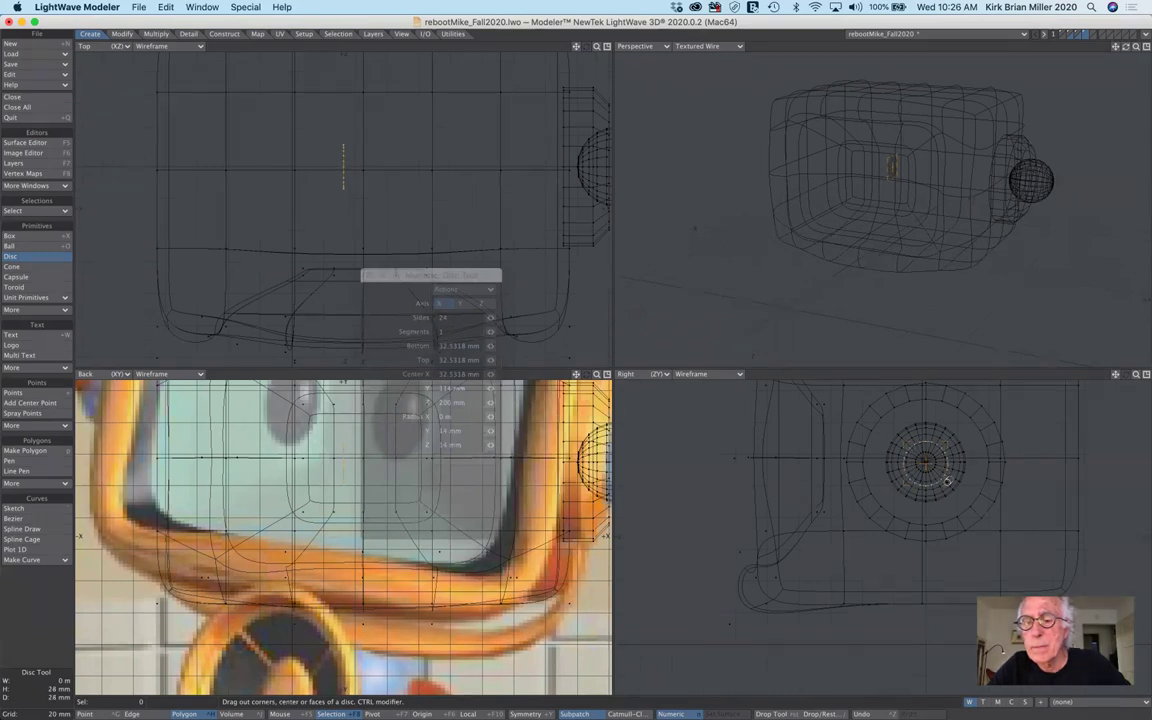
key("space")
left_click(926, 461)
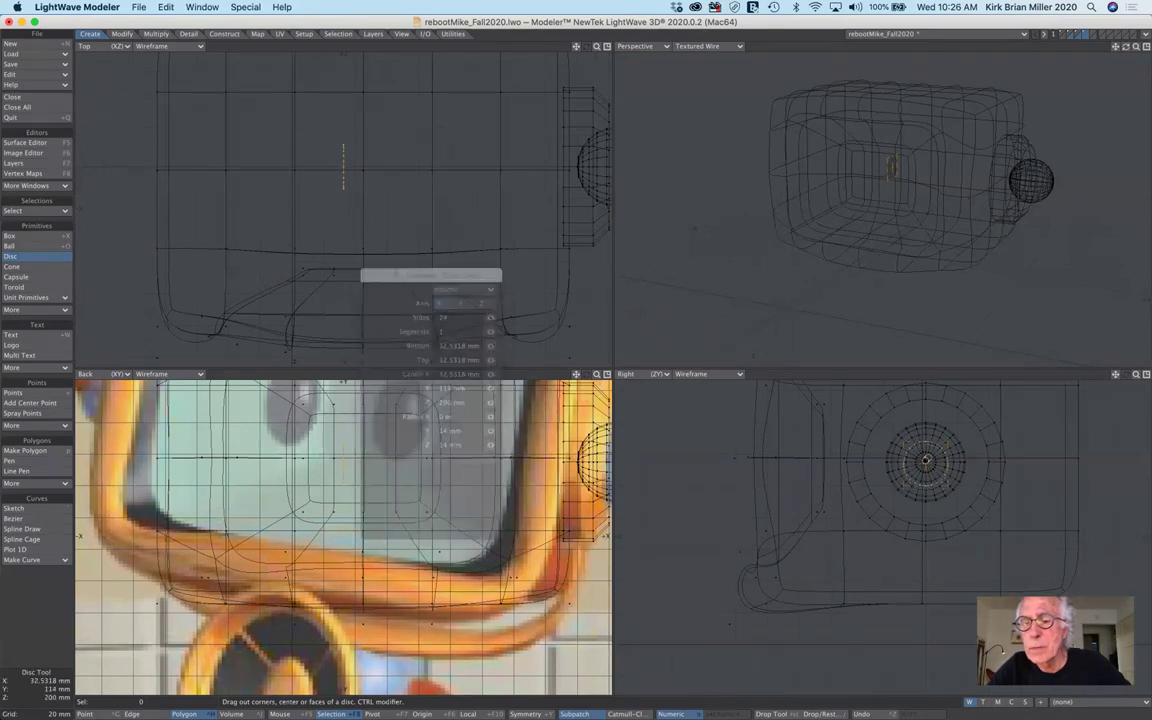
left_click_drag(910, 466, 905, 468)
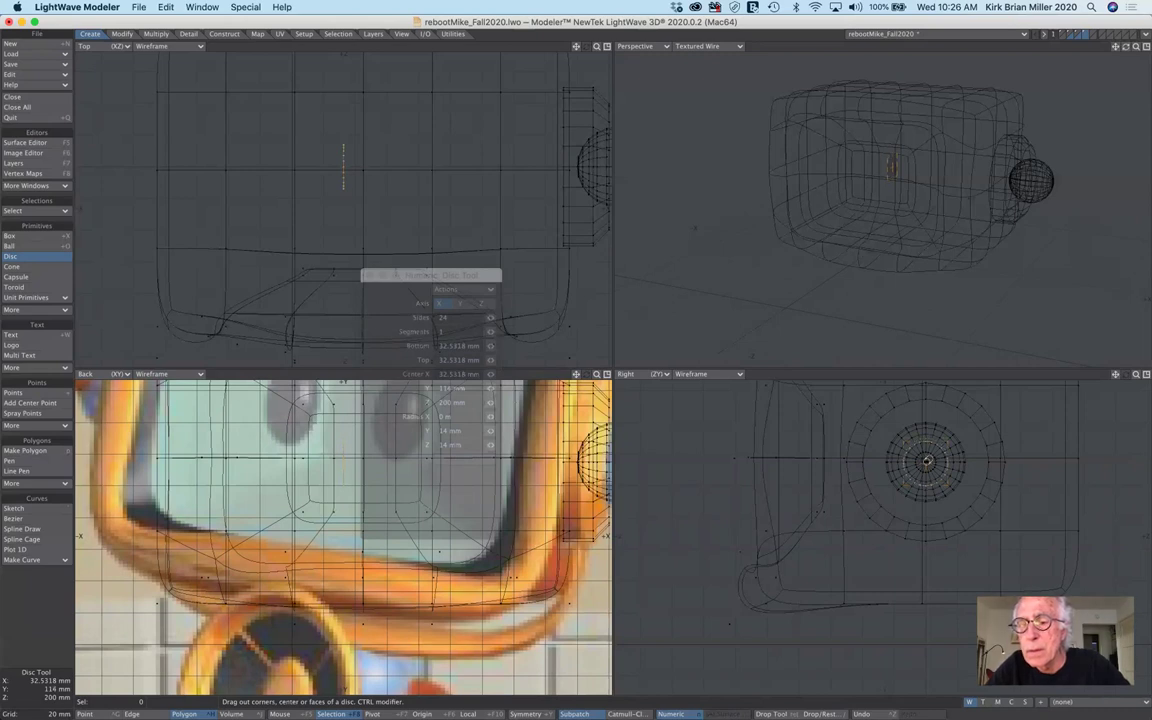
- Align the disc's centre with the ball's centre at Y 115 mm and Z 200 mm
left_click_drag(1136, 375, 1115, 432)
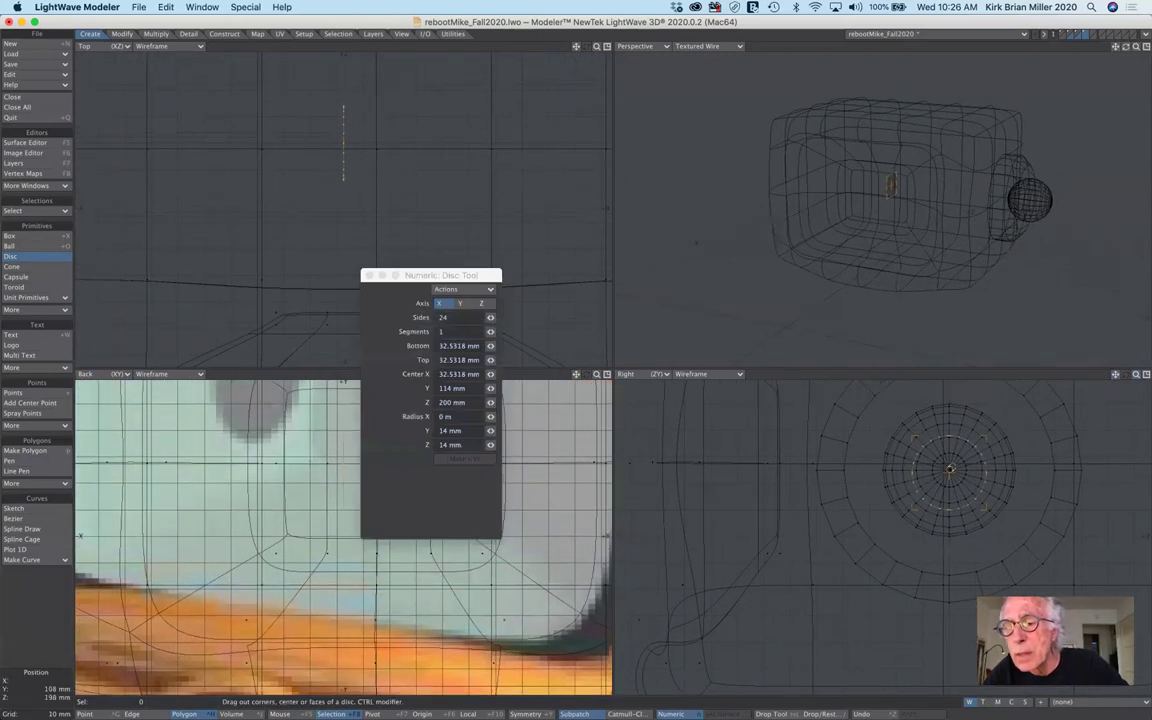
left_click_drag(852, 420, 850, 417)
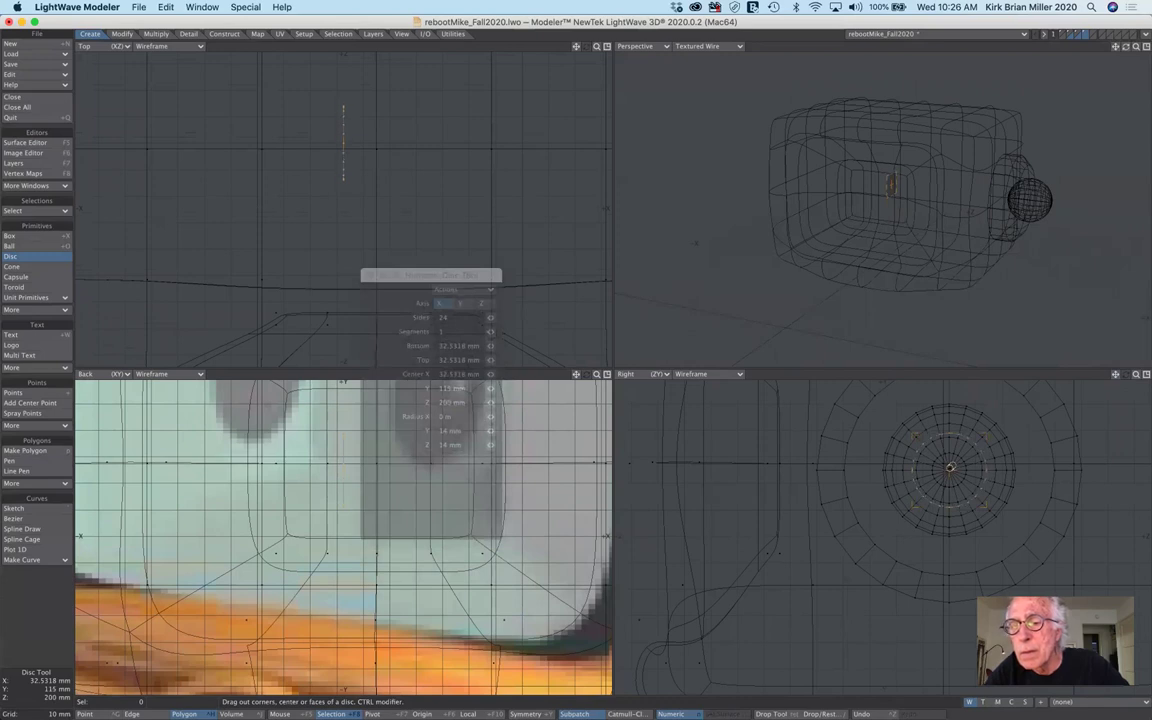
left_click_drag(950, 467, 950, 467)
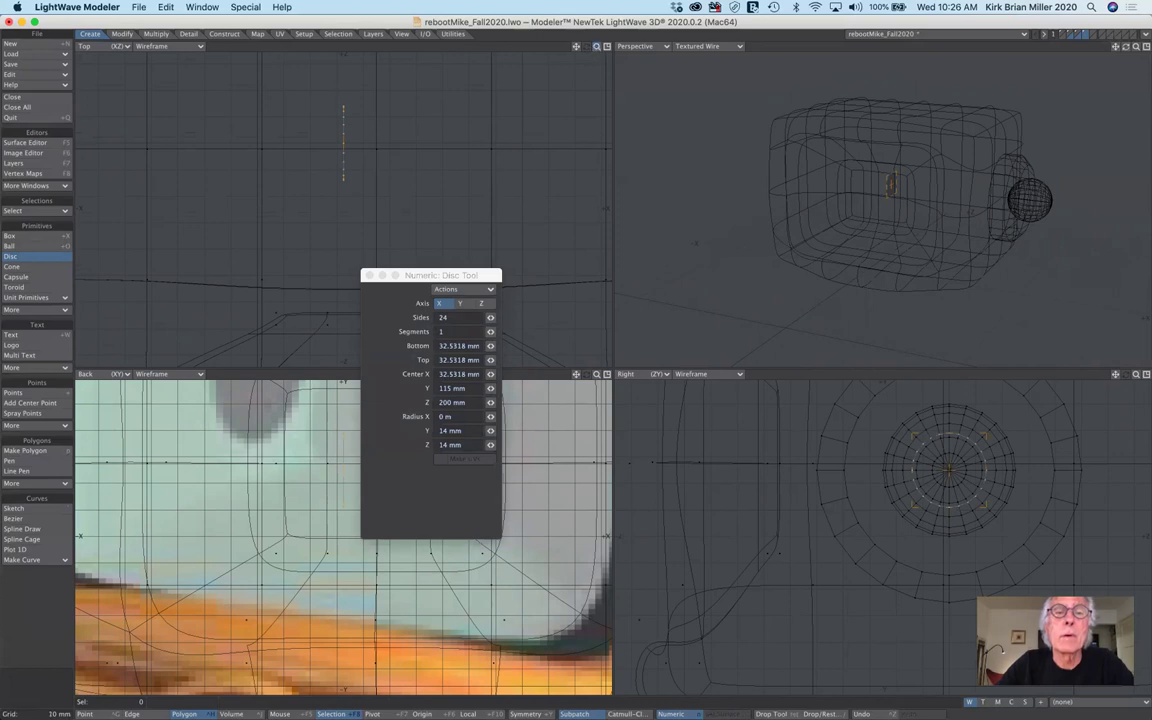
- Move the disc outside the ball and stretch it into a cylinder from X about 221 mm to 320 mm, and finish the Disc tool
scroll(343, 185, "down", 5)
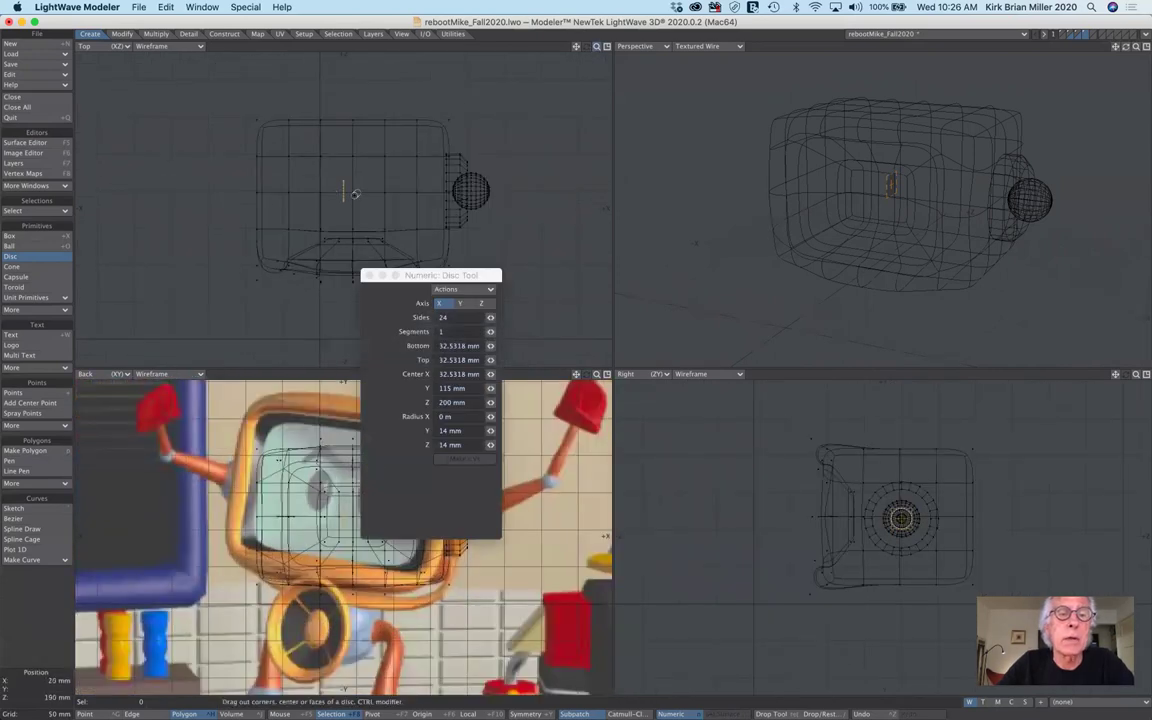
left_click_drag(343, 188, 422, 190)
left_click_drag(478, 279, 321, 316)
left_click_drag(386, 194, 519, 188)
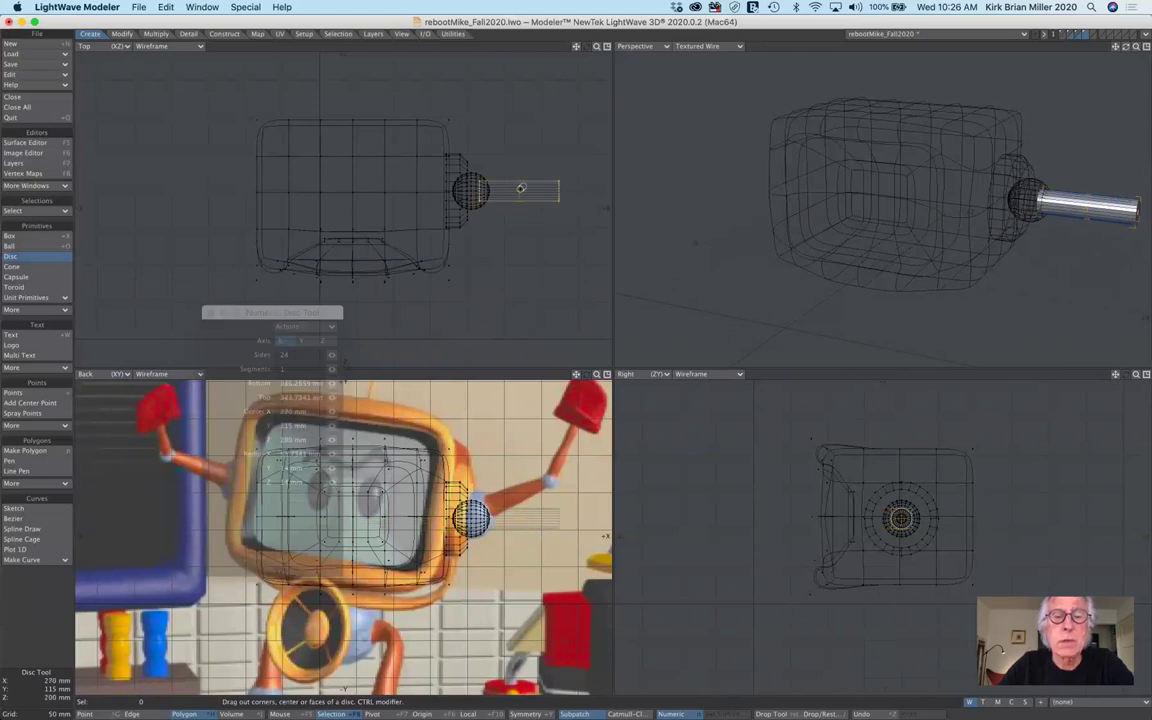
left_click_drag(521, 188, 556, 188)
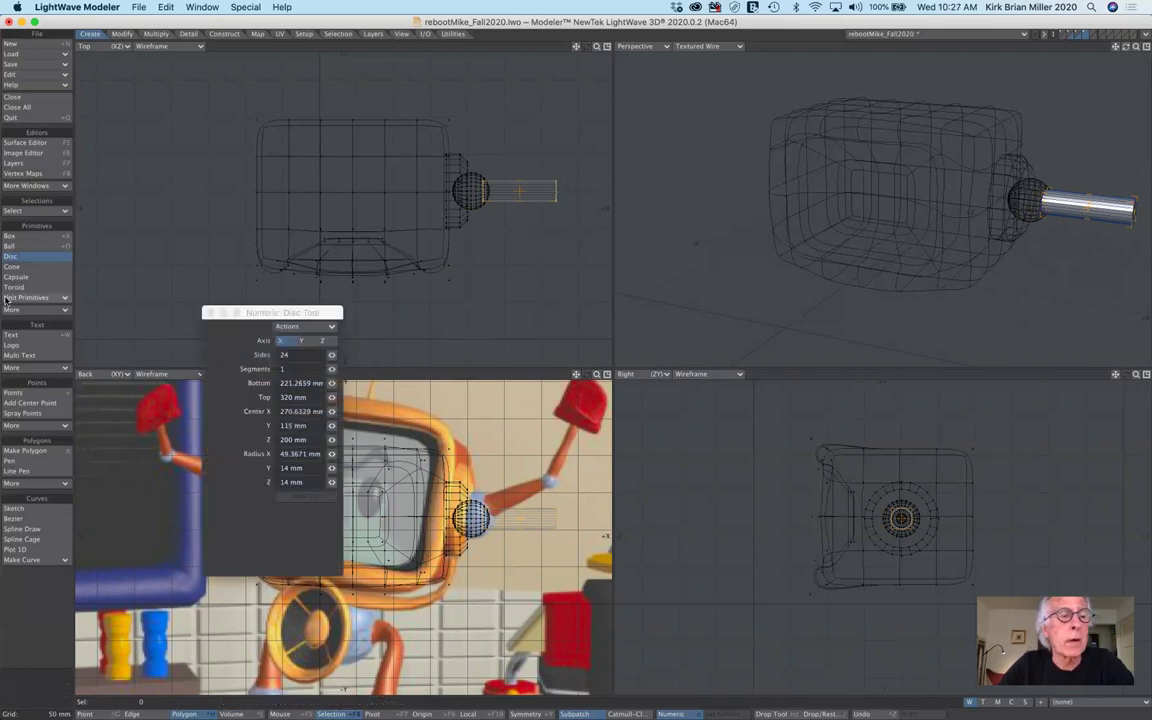
left_click(44, 247)
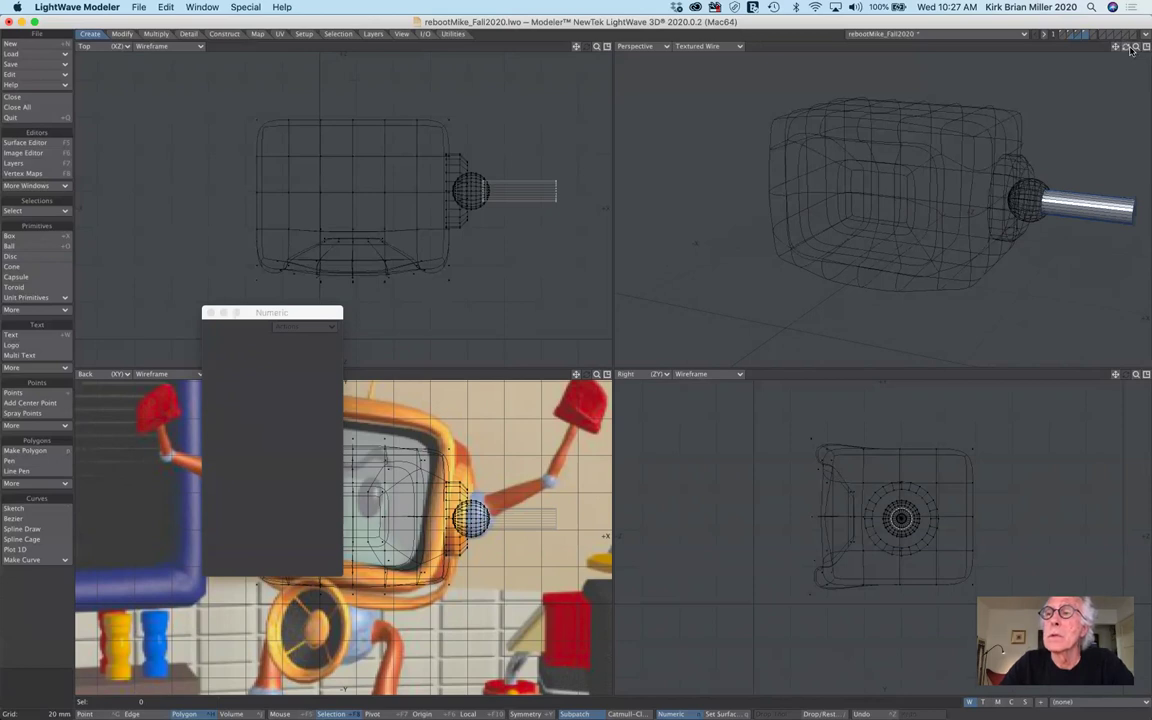
- Try to narrow the cylinder by scaling its outer end face to 50%, undo the scaling and deselect the face
left_click_drag(1127, 50, 1080, 195)
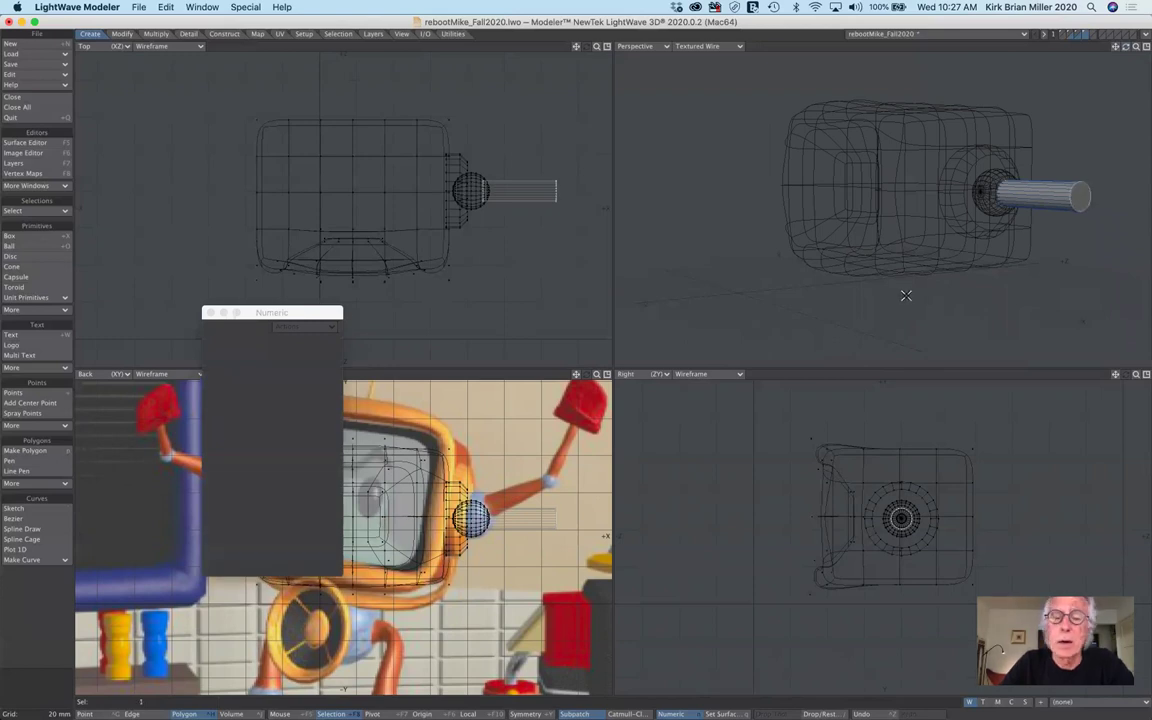
left_click_drag(313, 315, 422, 327)
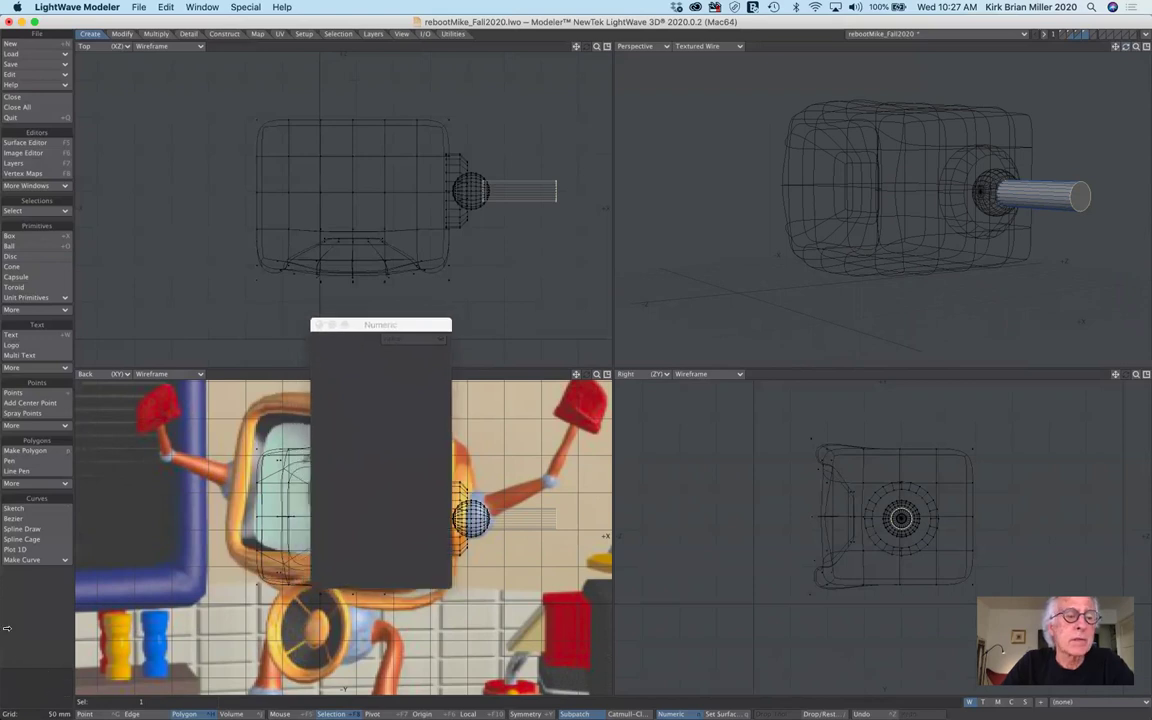
left_click(122, 35)
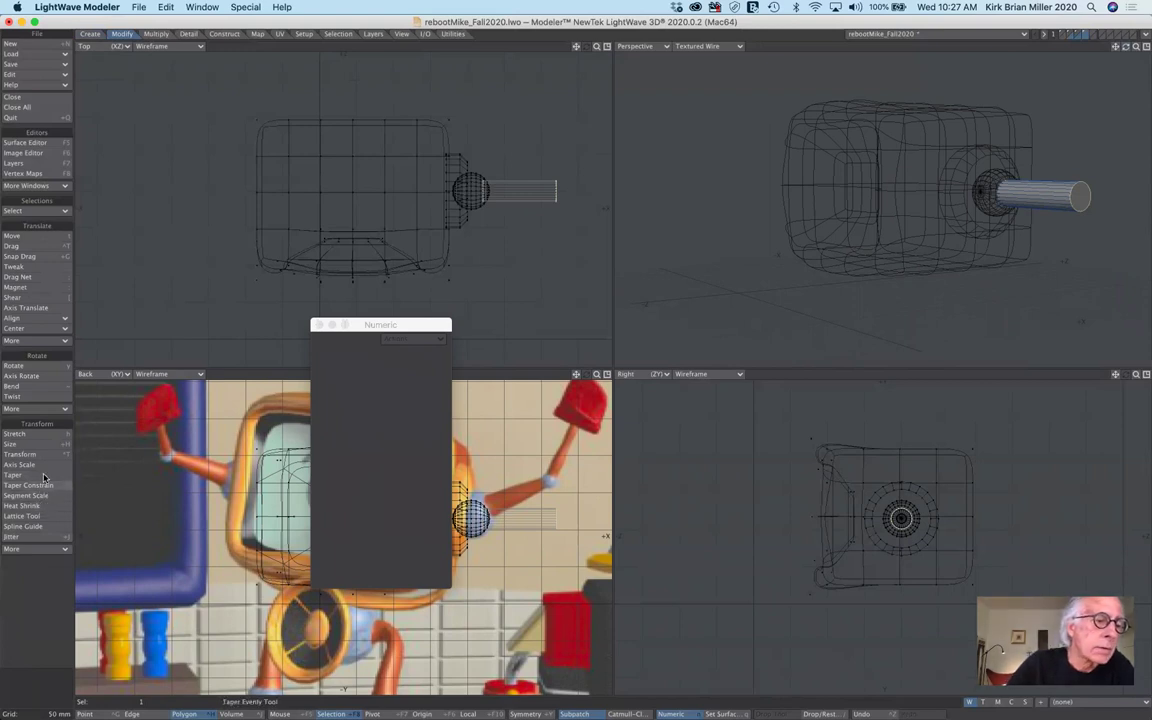
left_click(14, 443)
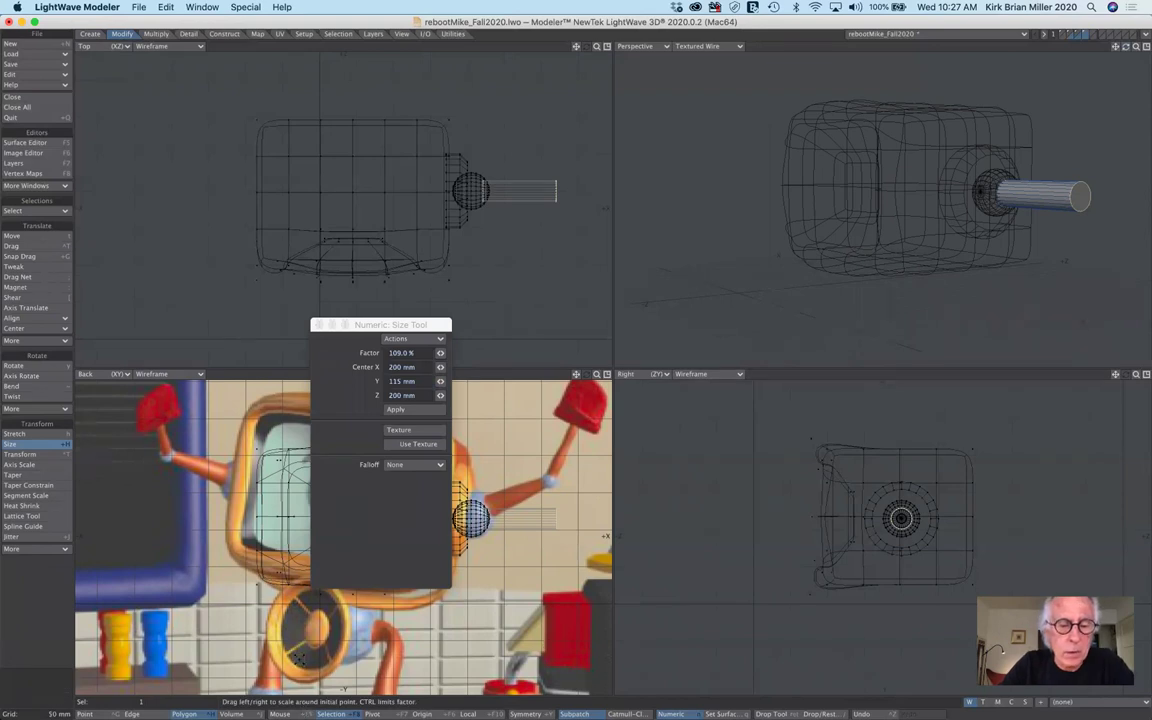
left_click_drag(785, 382, 811, 466)
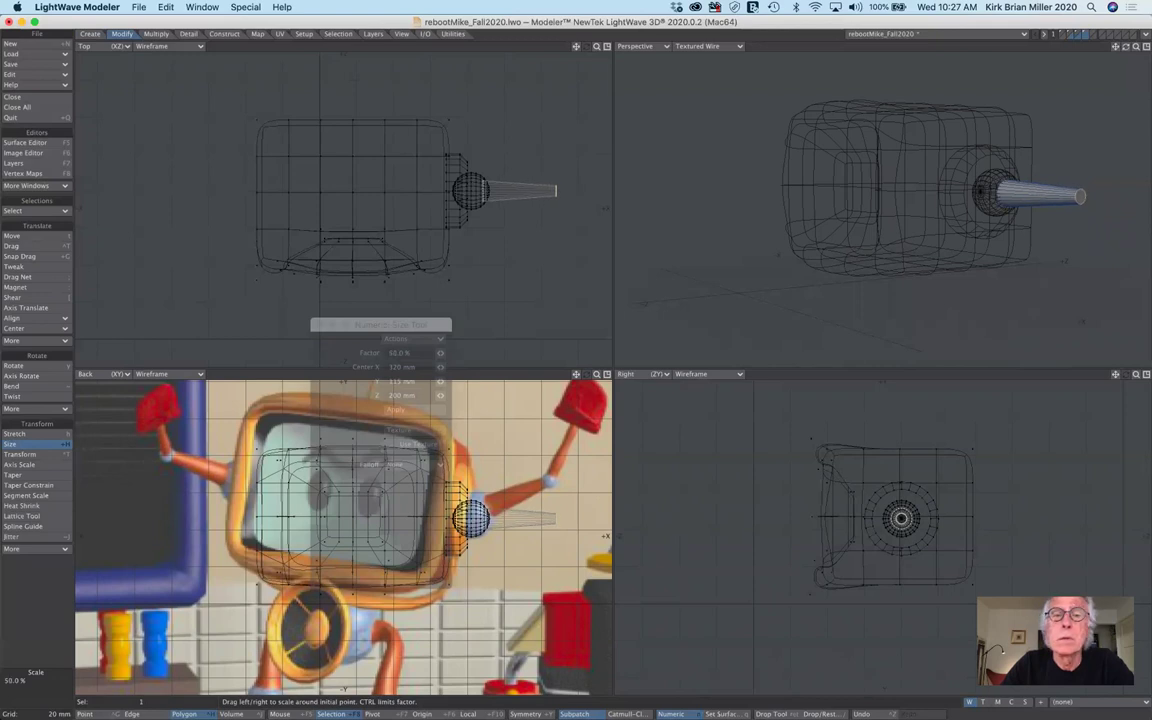
left_click_drag(822, 311, 820, 316)
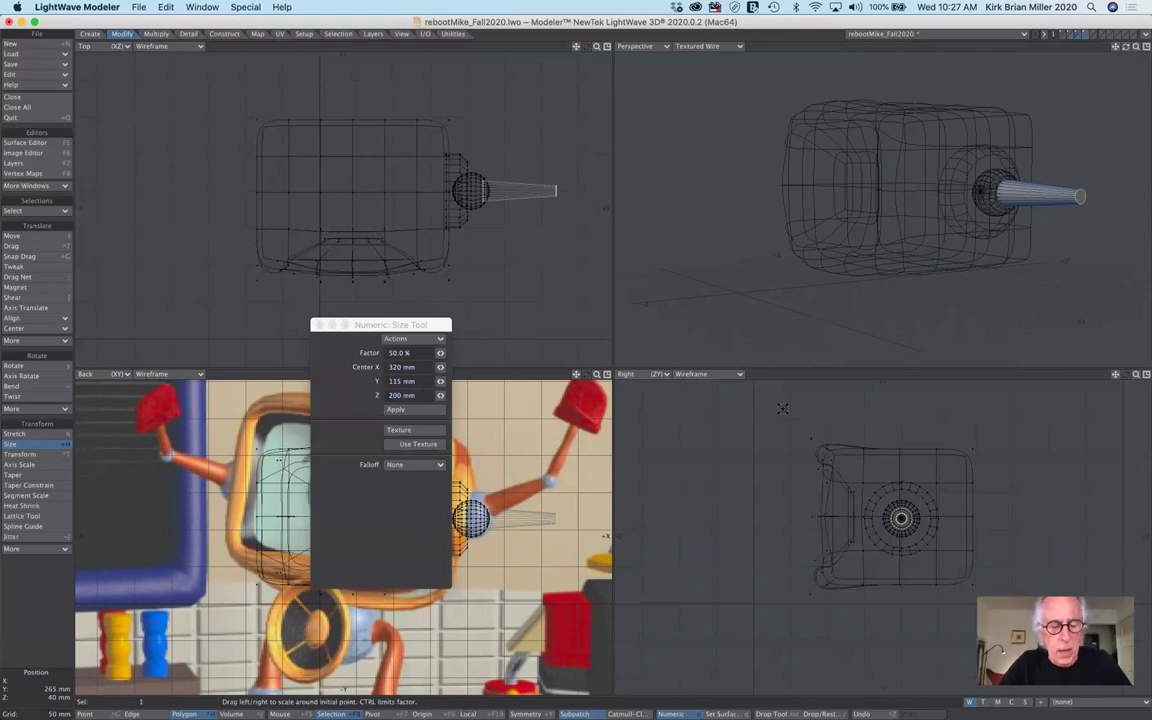
key("ctrl+z")
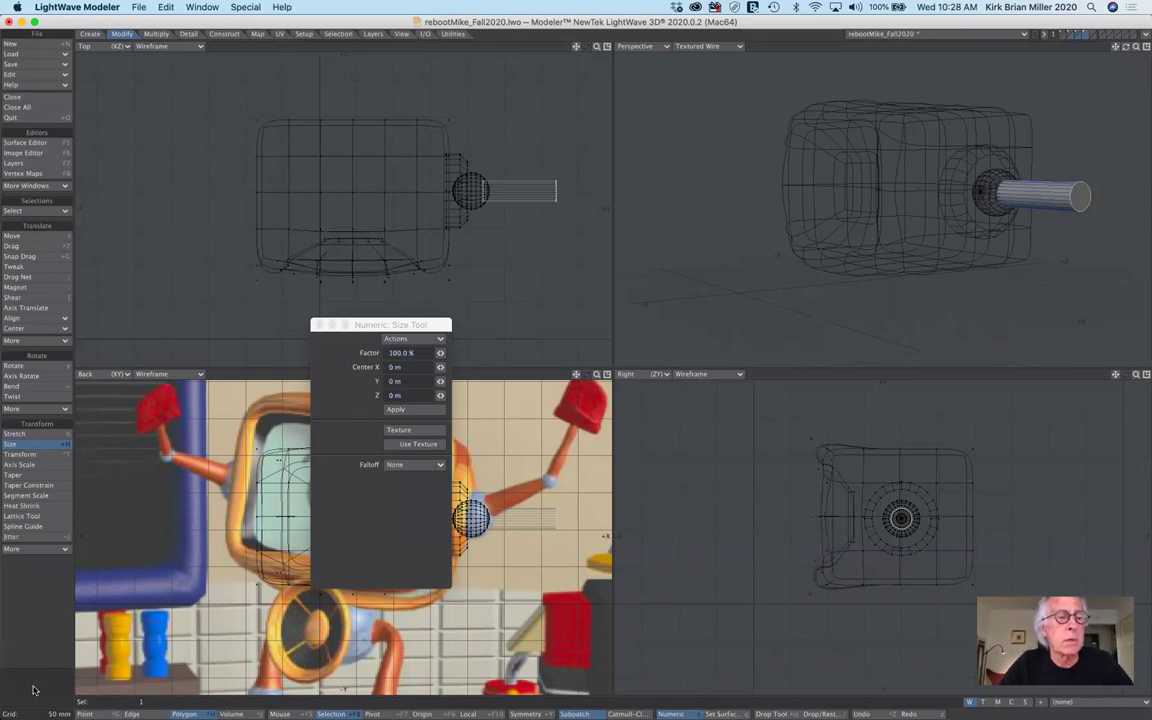
key("space")
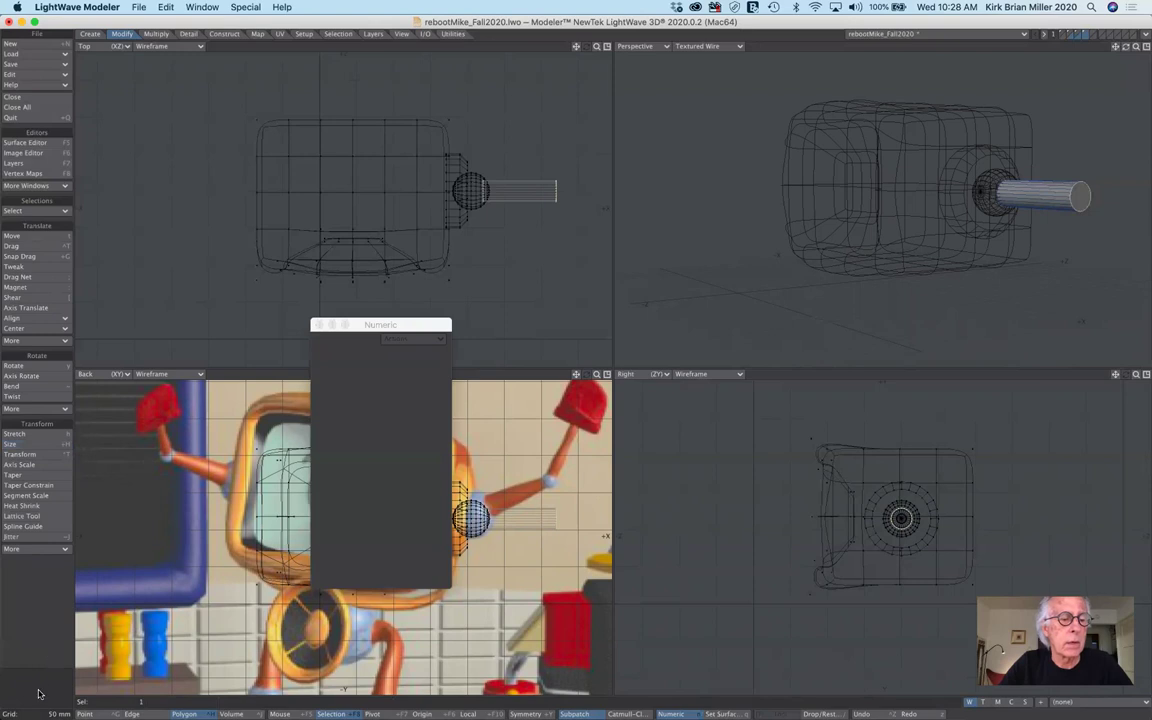
left_click(39, 693)
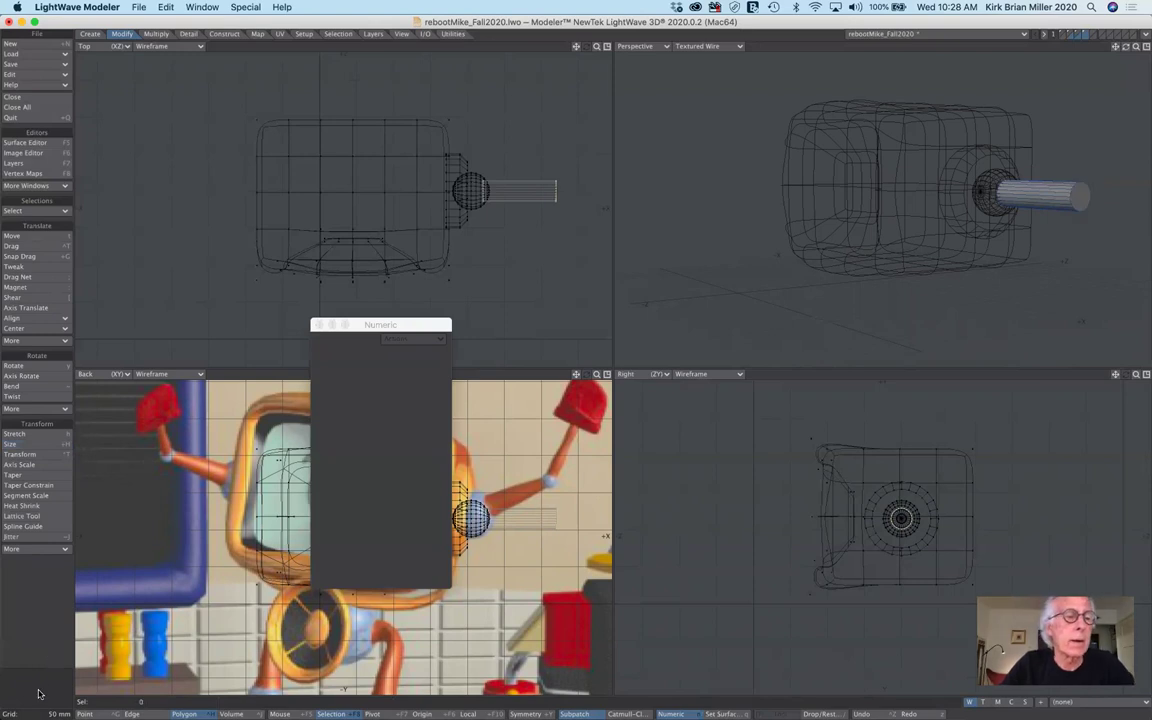
- Try Taper Constrain on the cylinder at 48%, undo it, and test the reversed linear falloff shape
left_click(46, 490)
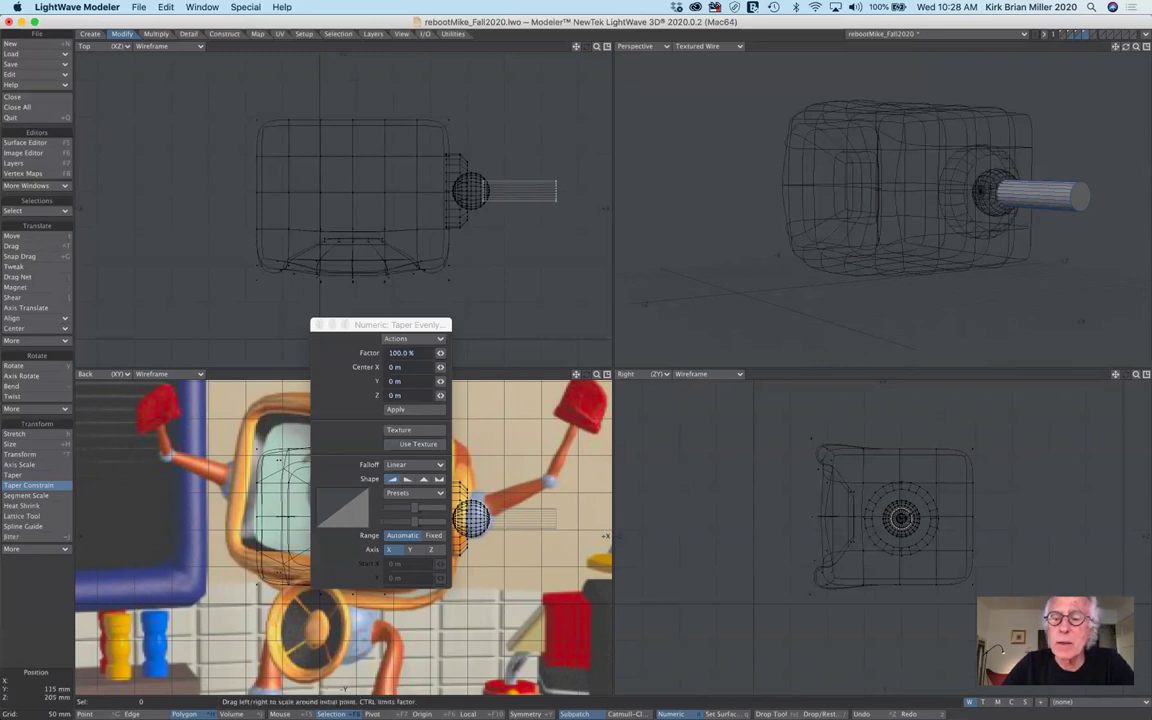
left_click_drag(824, 466, 806, 466)
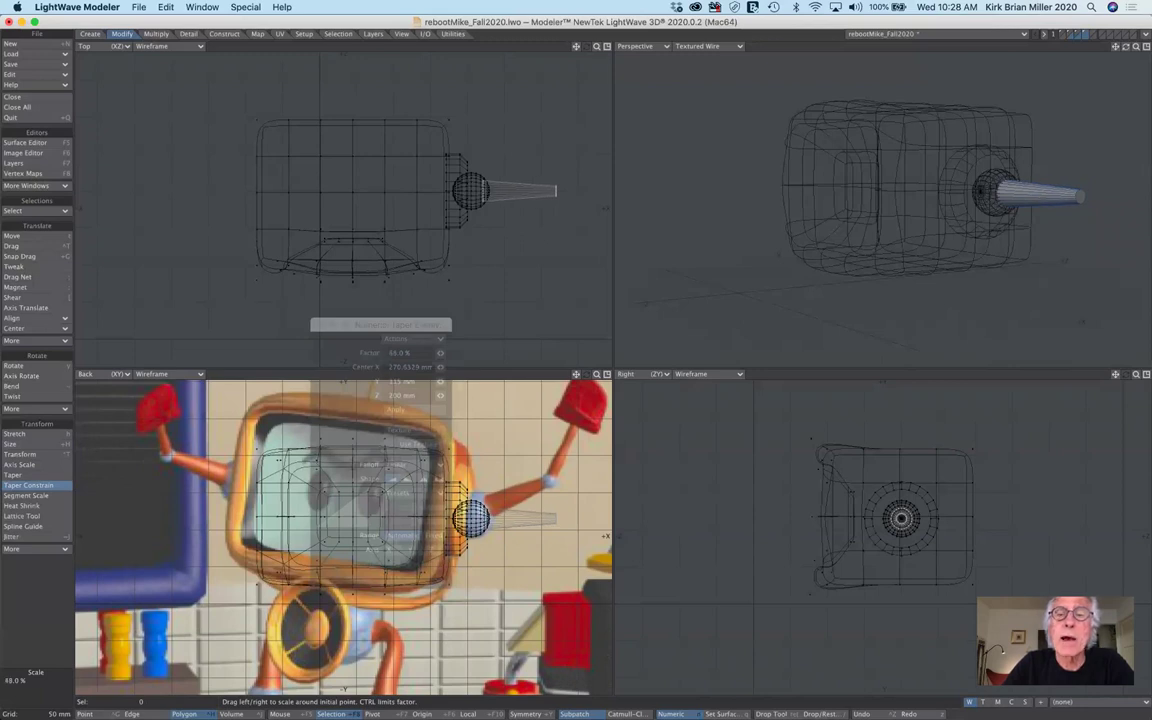
left_click_drag(806, 466, 806, 466)
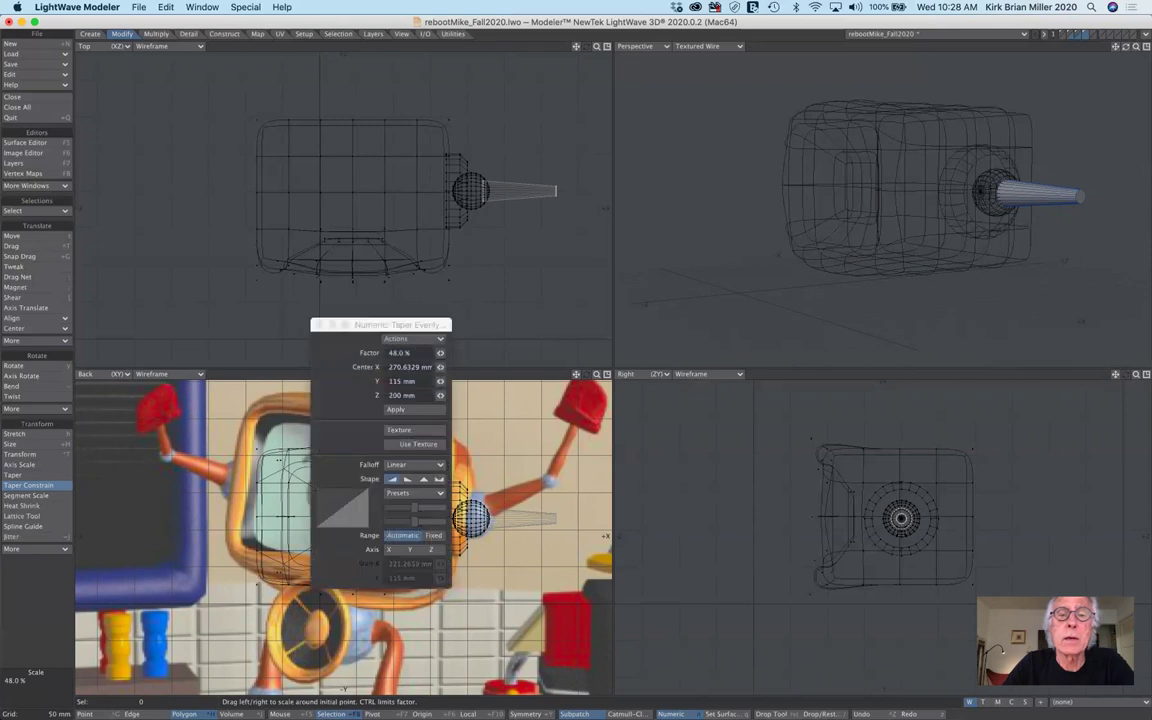
key("u")
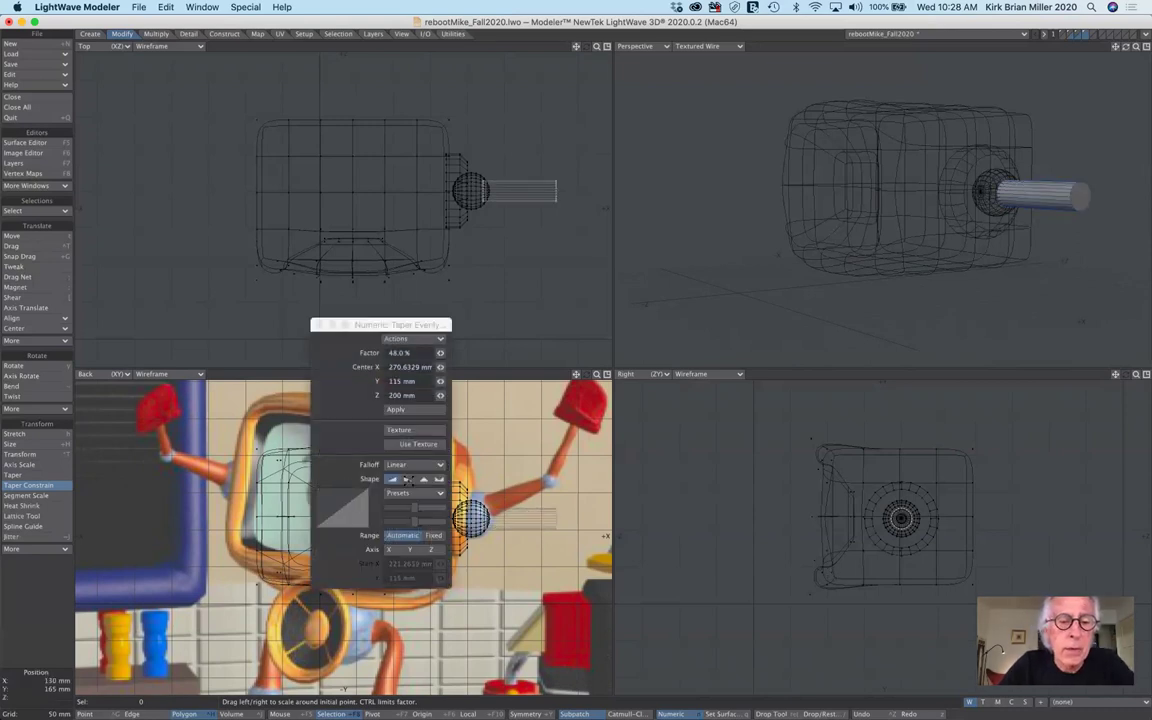
left_click(407, 480)
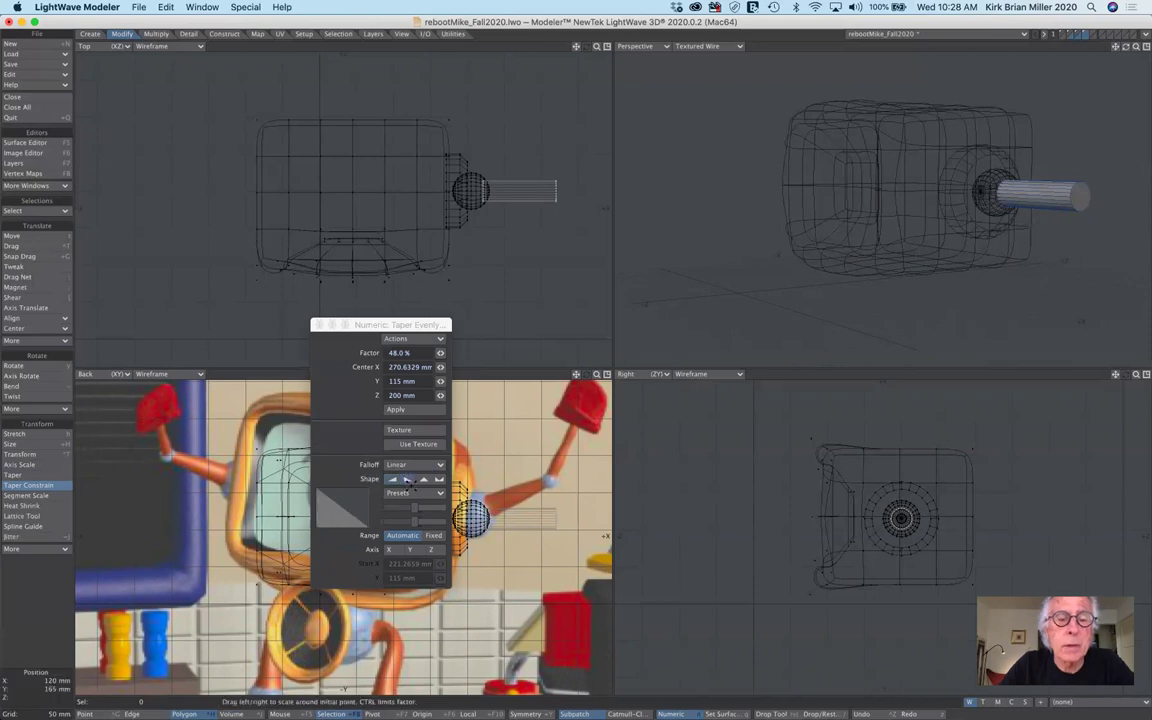
left_click_drag(806, 466, 814, 466)
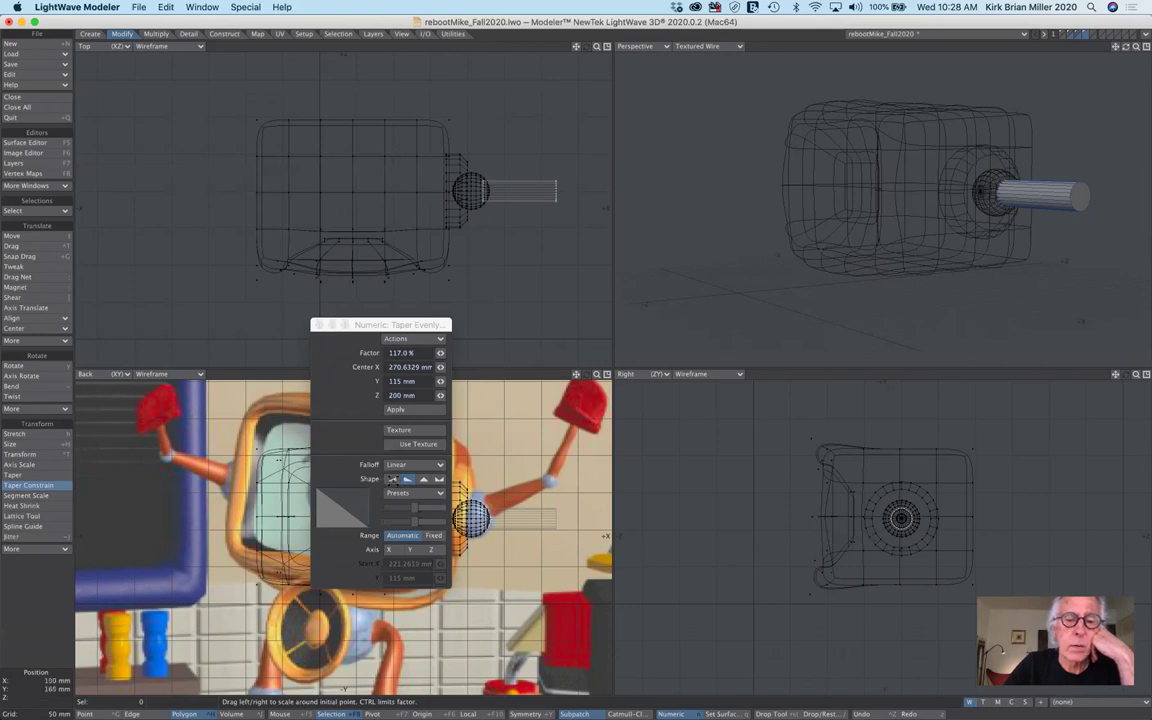
- Restore the rising falloff shape, taper the cylinder's outer end to 47%, and finish the Taper Constrain tool
left_click(392, 479)
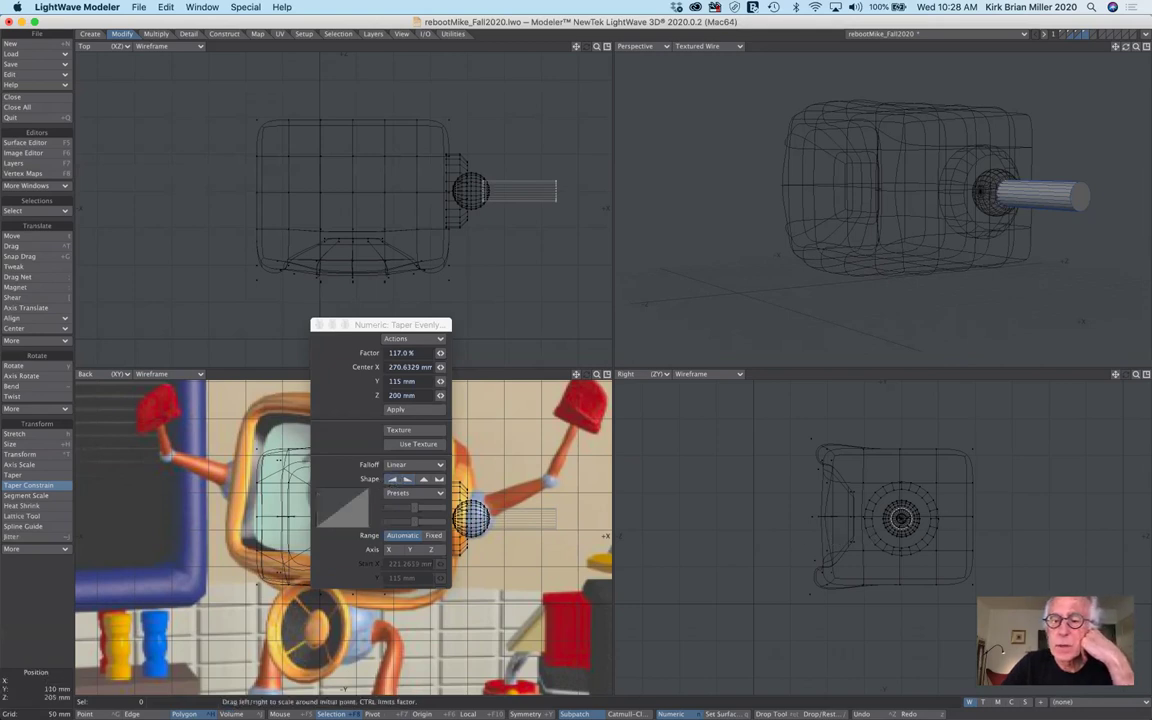
left_click_drag(400, 480, 360, 480)
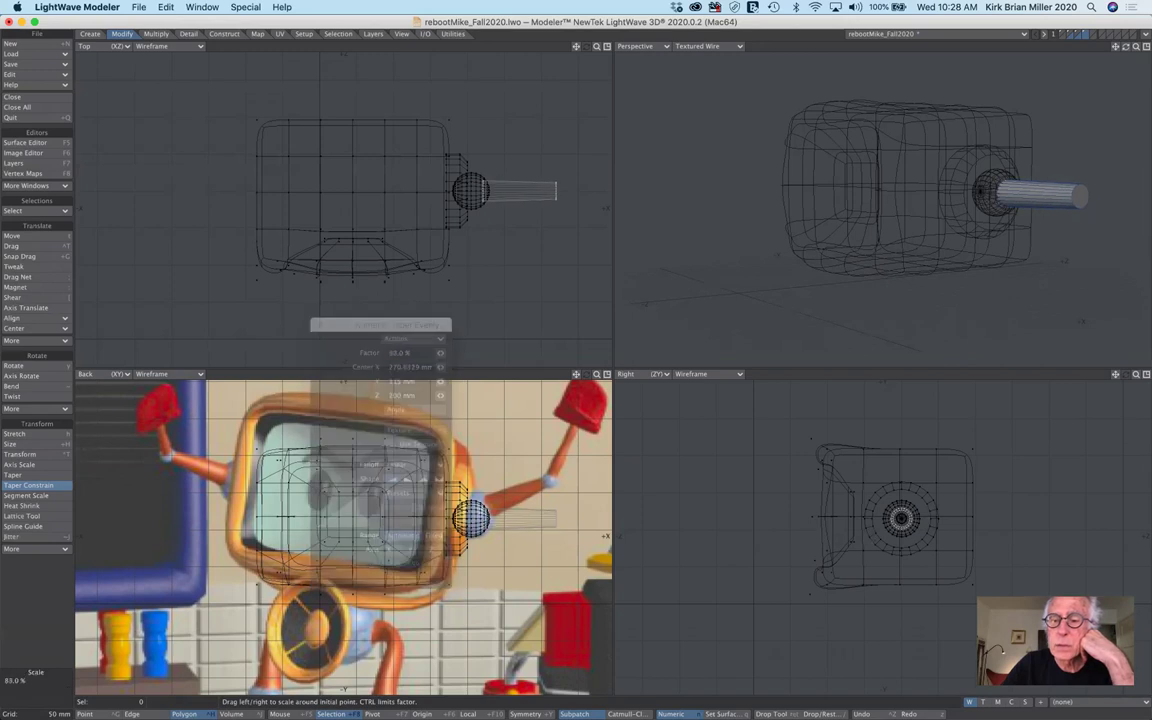
left_click_drag(815, 466, 808, 466)
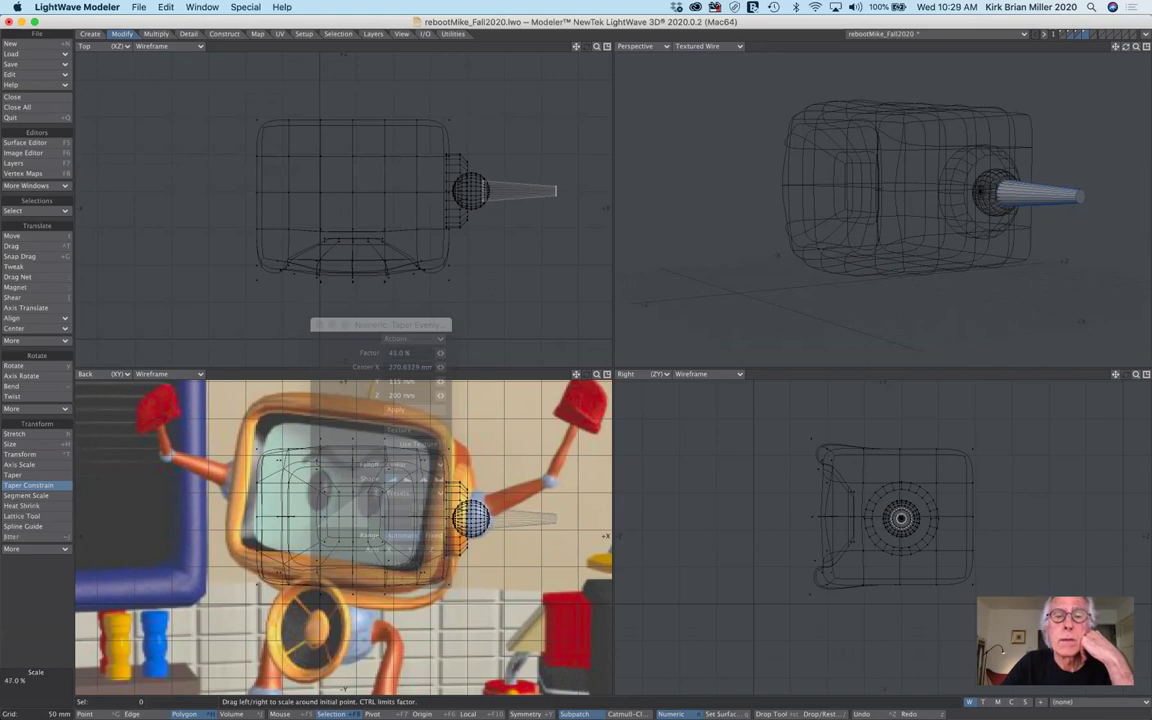
left_click_drag(718, 604, 718, 604)
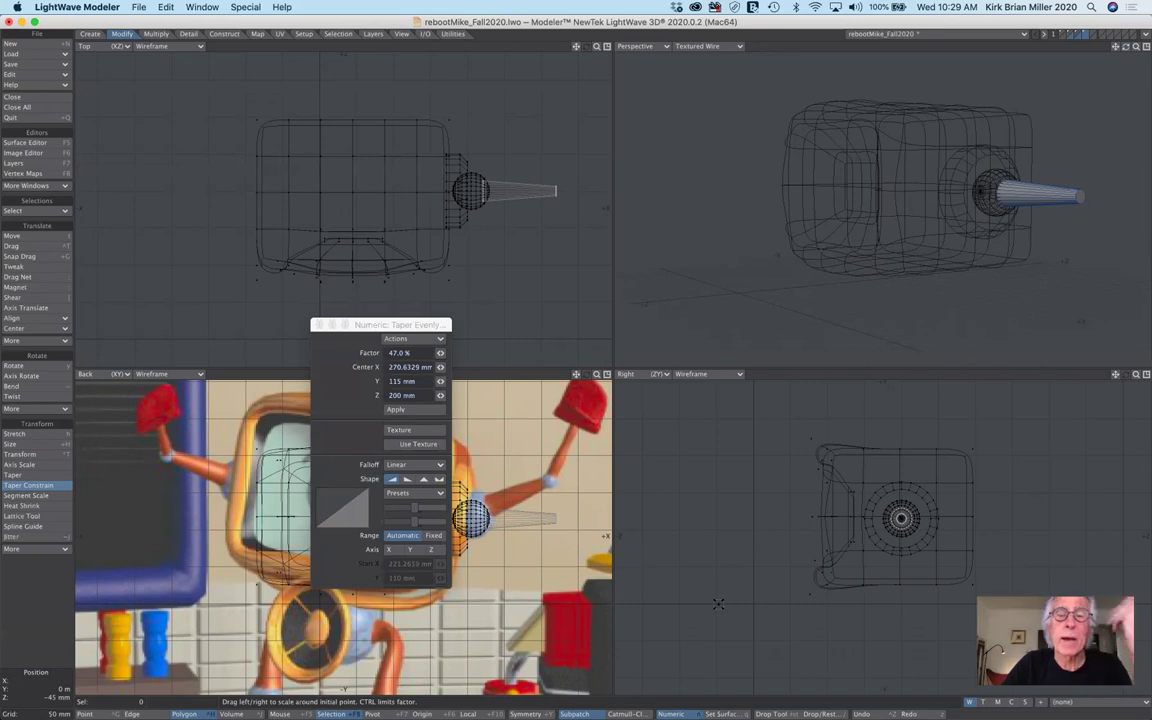
left_click(43, 488)
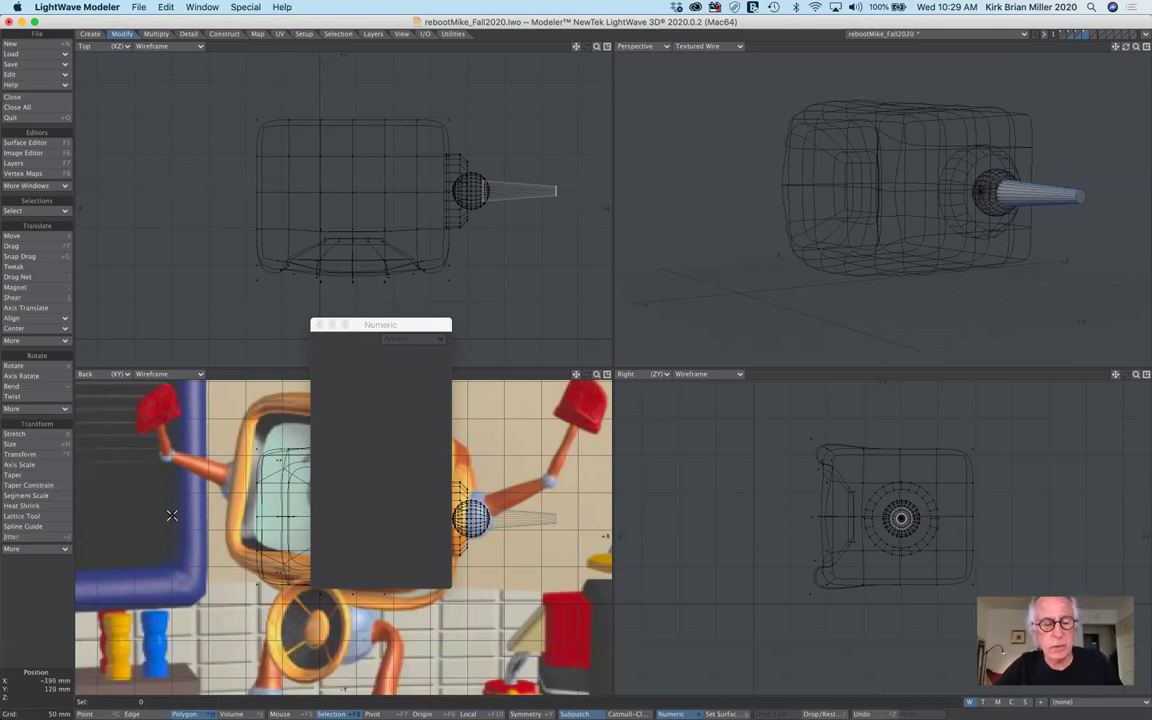
- Assign the existing brass surface to the tapered arm cylinder and move the numeric window clear of the reference image
key("q")
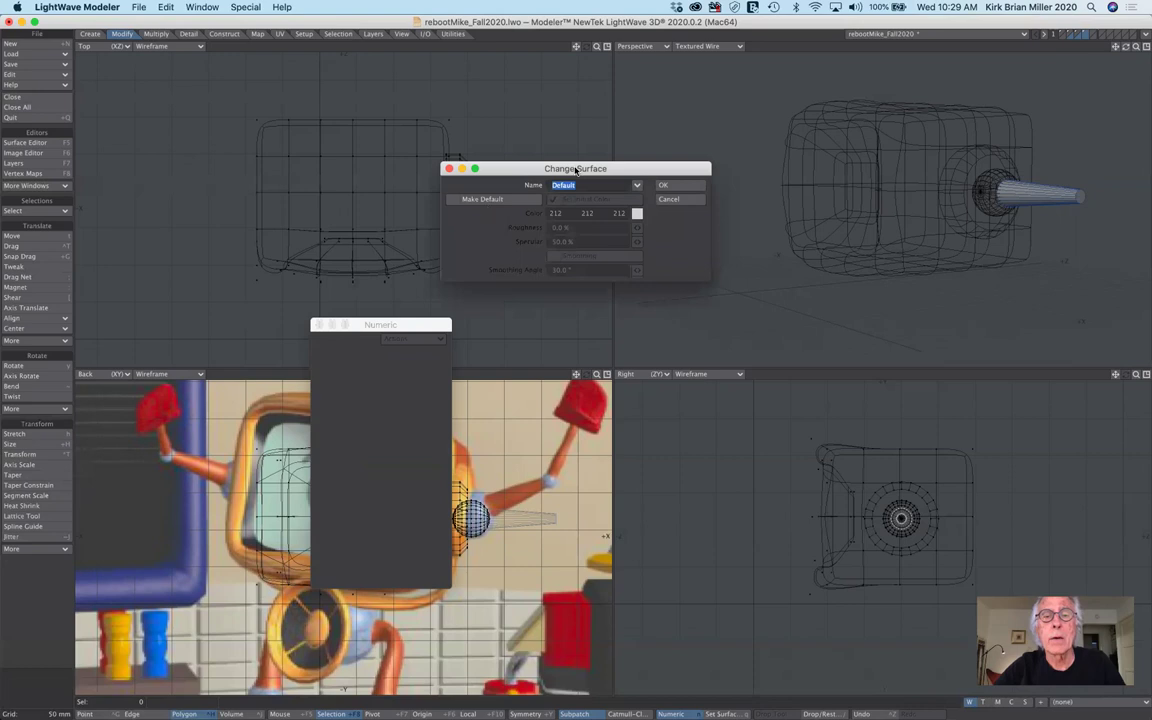
left_click(638, 186)
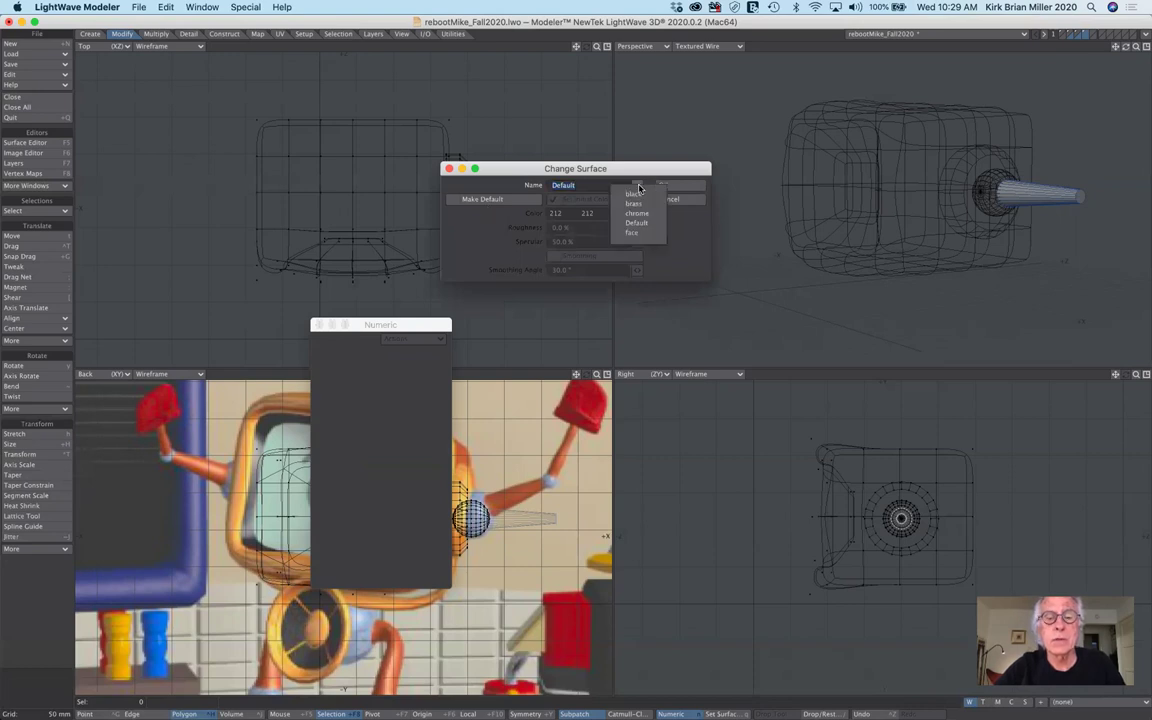
left_click(633, 203)
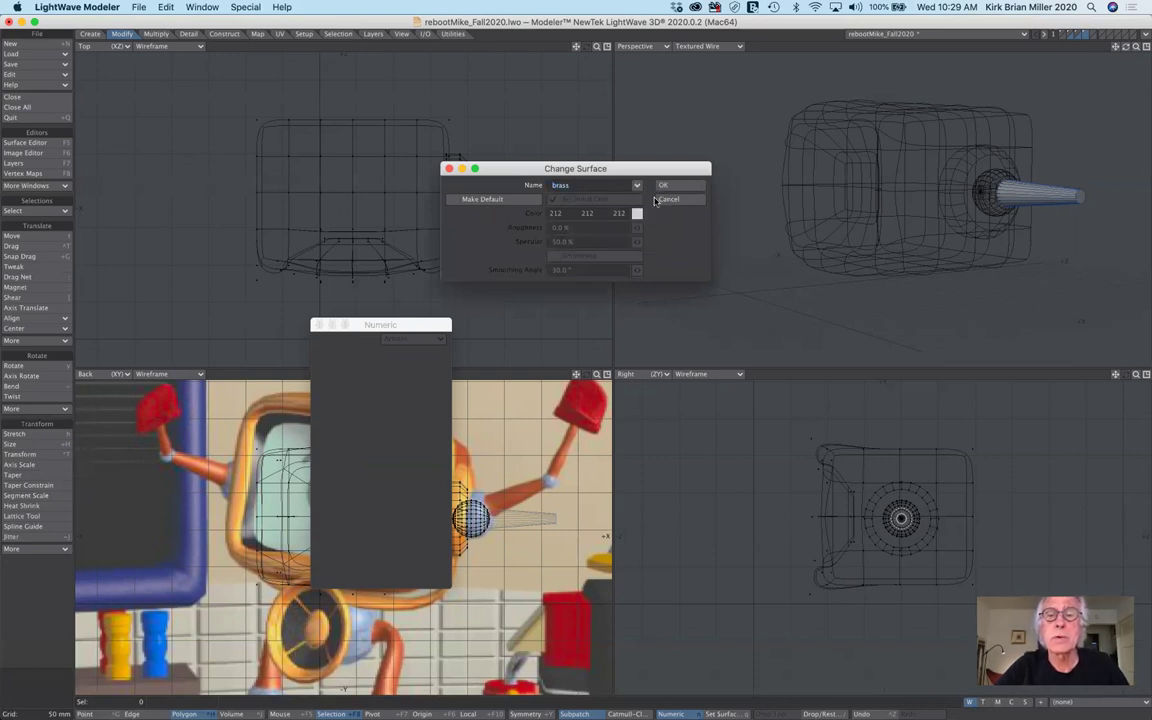
left_click(675, 187)
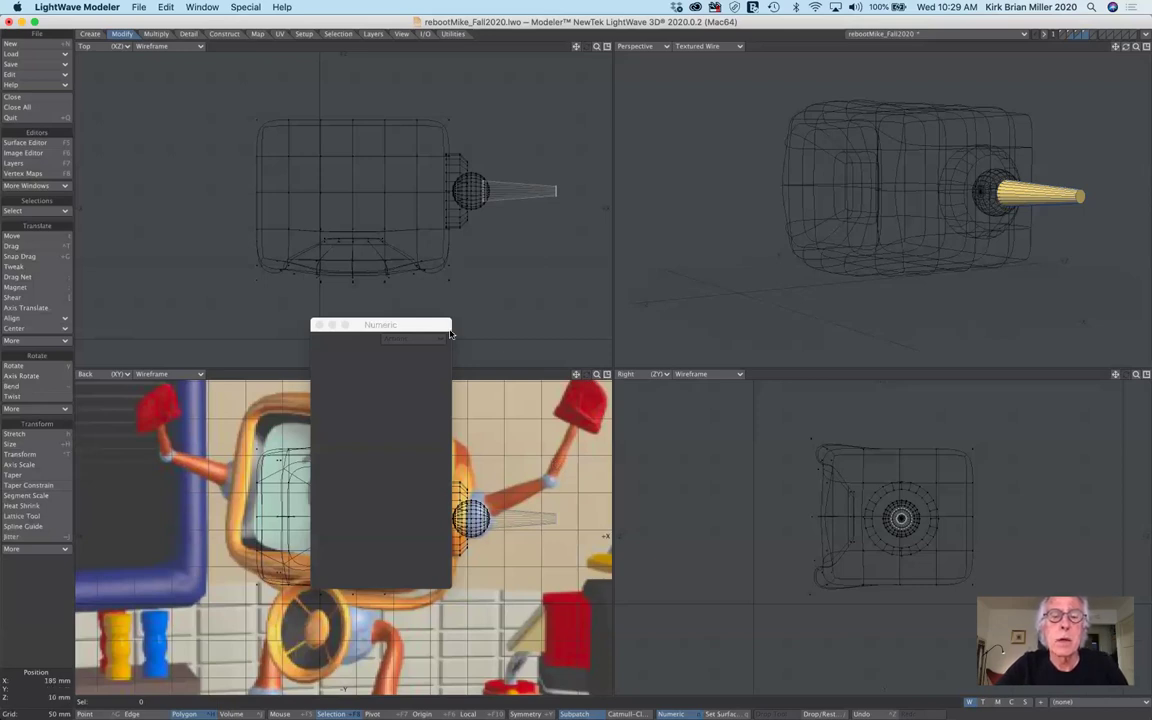
left_click_drag(442, 324, 381, 314)
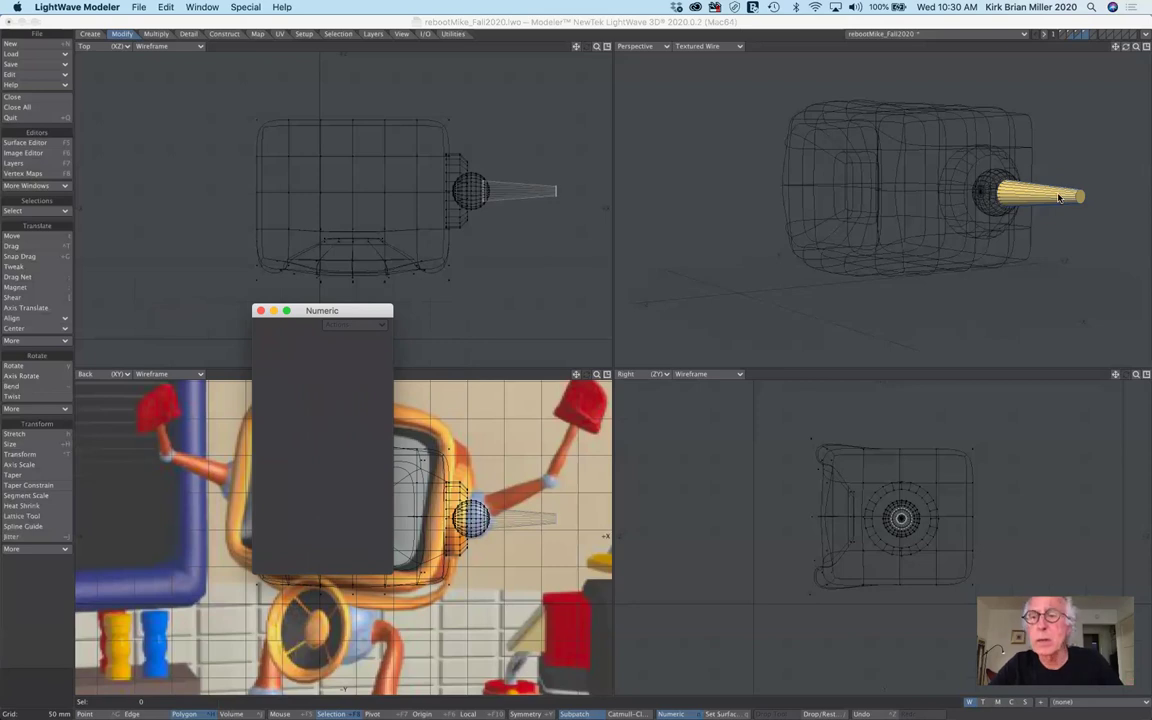
- Move the brass arm cylinder into the layer with the shoulder disc and ball, and return to the empty layer with the model in the background
left_click(1077, 34)
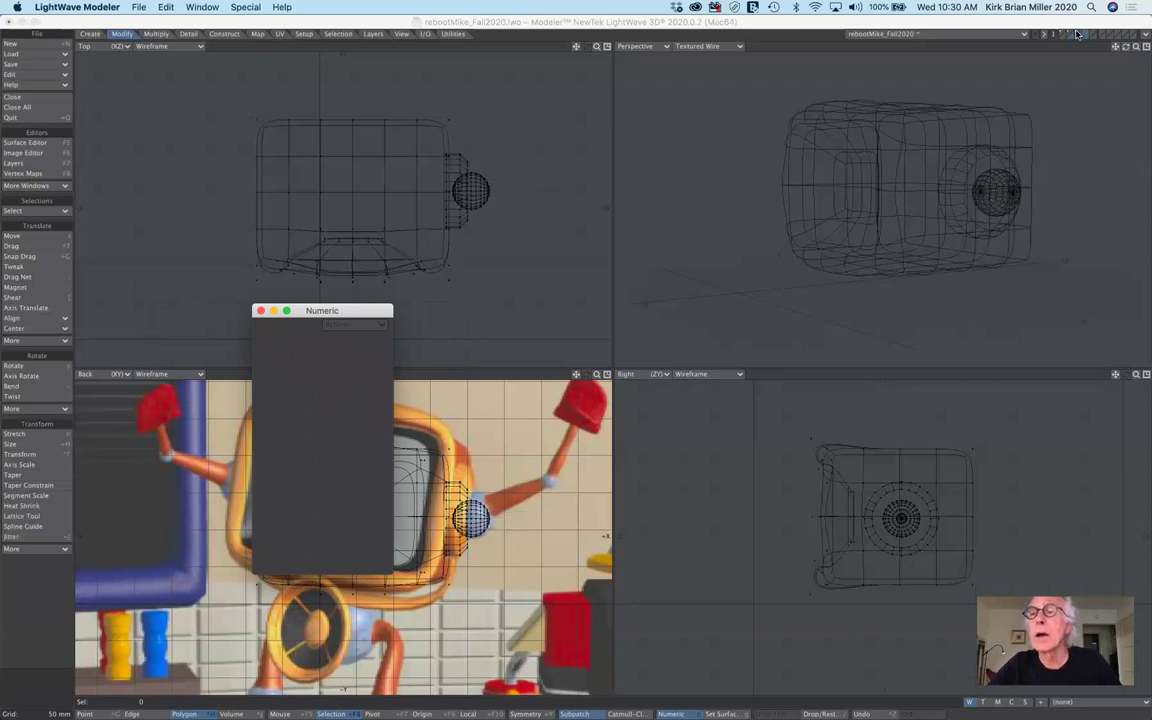
left_click(1077, 34)
left_click(1077, 34)
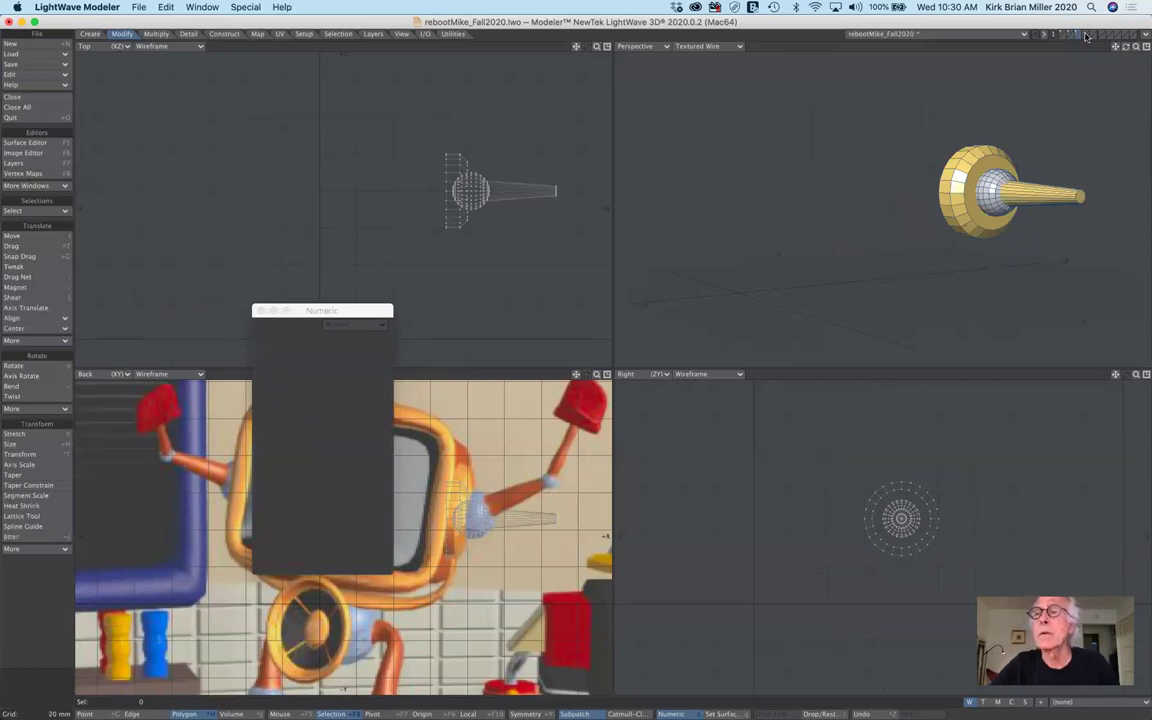
left_click(1079, 36)
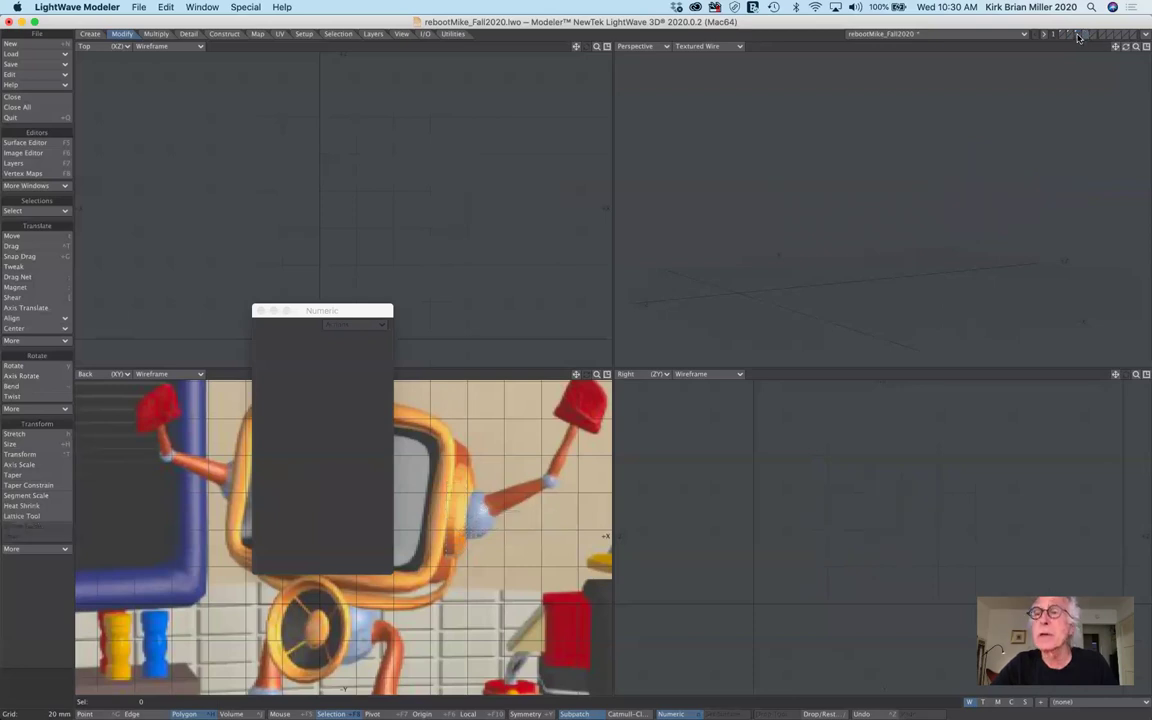
left_click(1069, 36)
left_click(1074, 38)
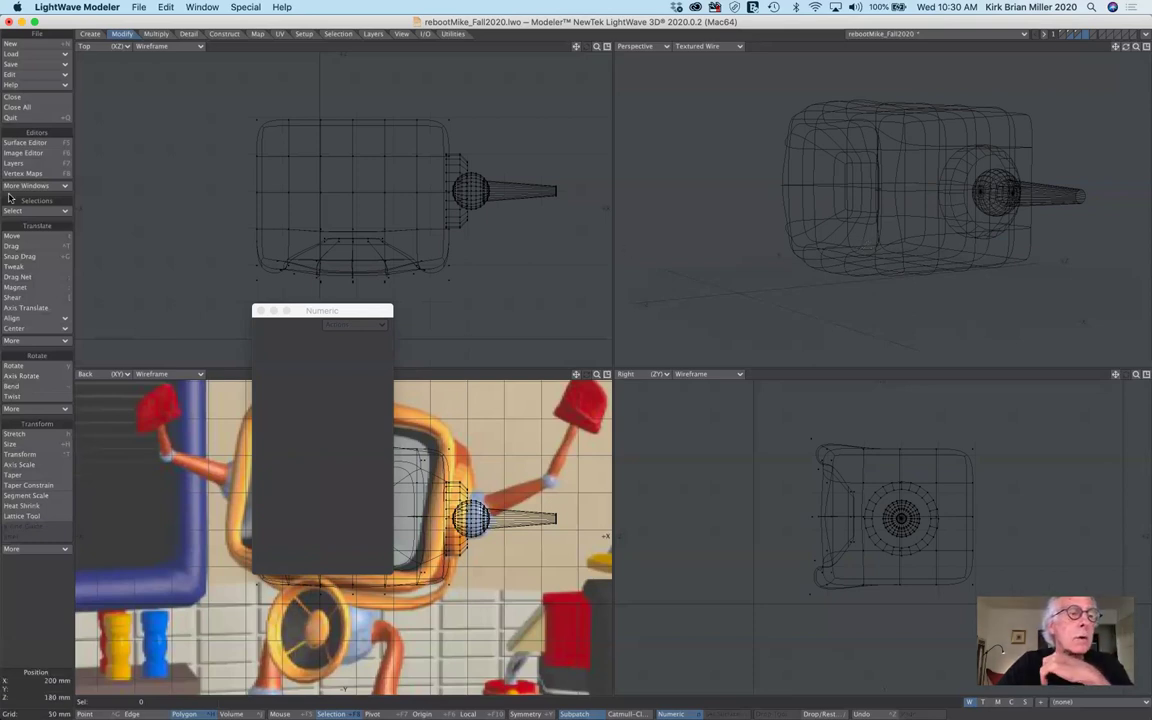
- Create a ball with 24 sides and 12 segments, 8 mm in radius on all axes, on the arm's axis at Y 115 mm and Z 200 mm
left_click(97, 36)
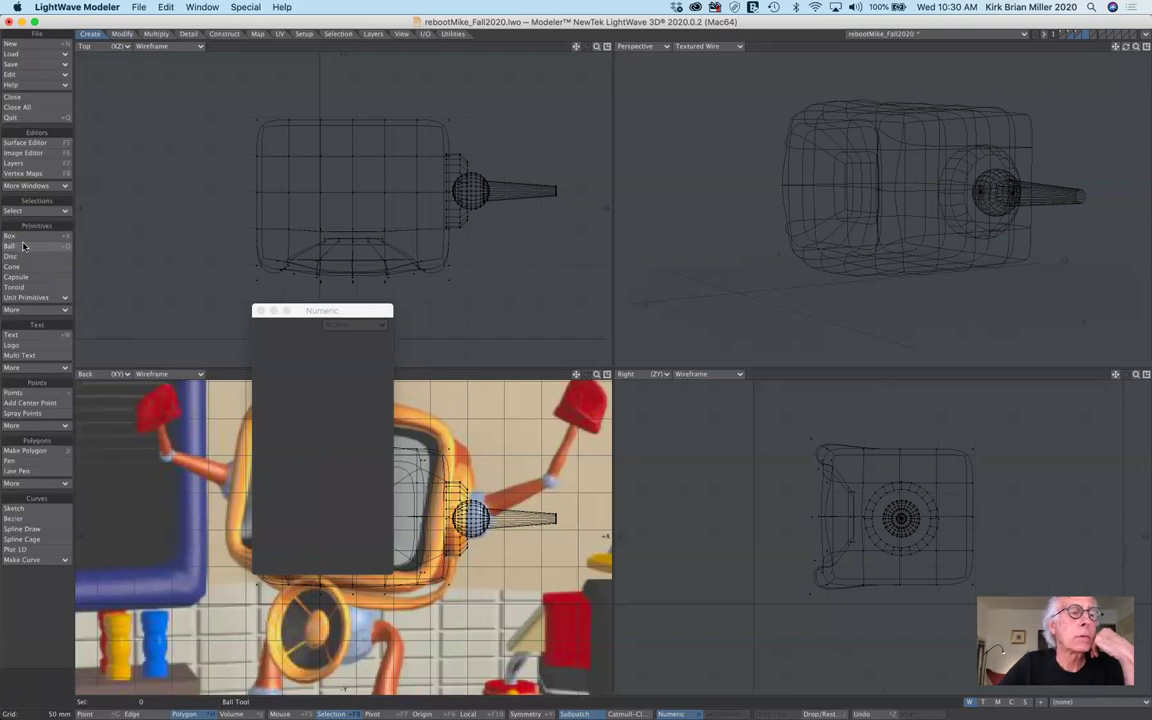
left_click(25, 247)
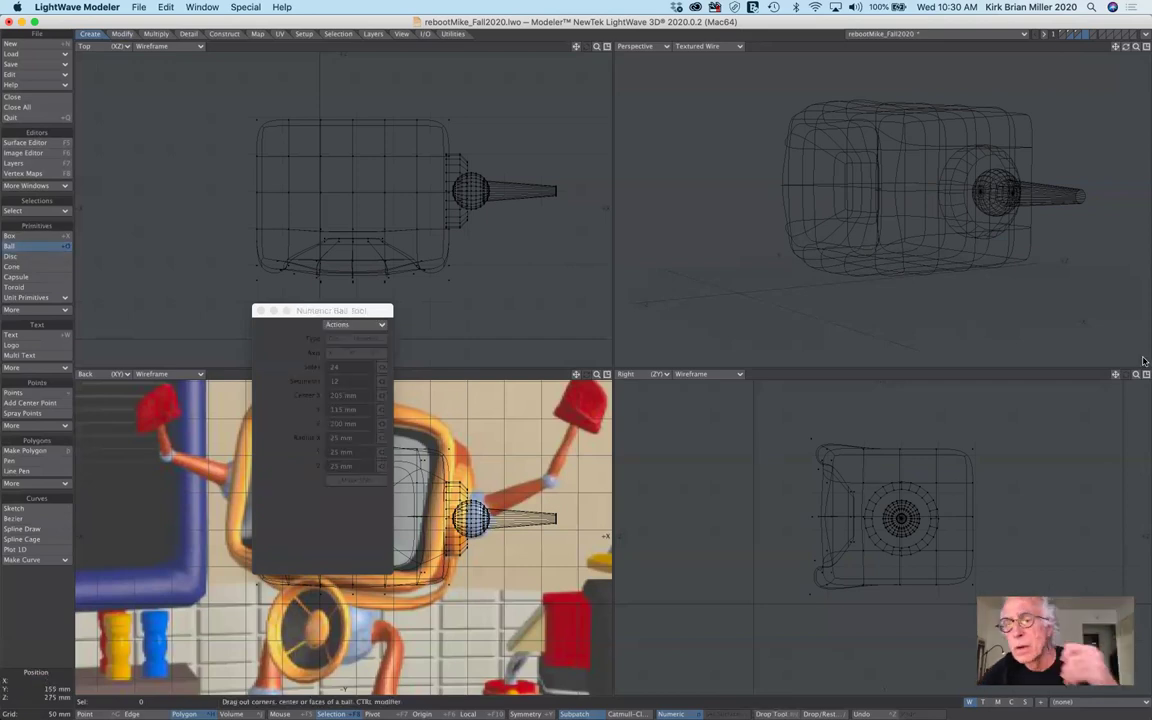
left_click_drag(1135, 374, 1125, 380)
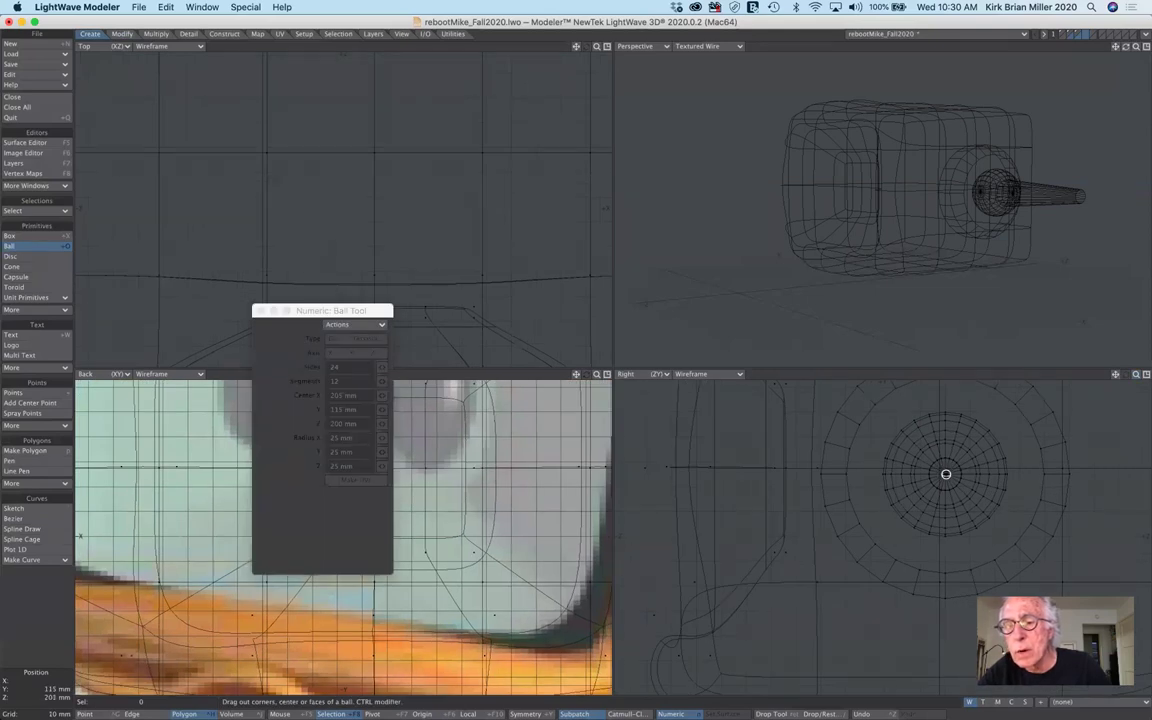
left_click_drag(954, 478, 964, 492)
left_click_drag(345, 145, 362, 142)
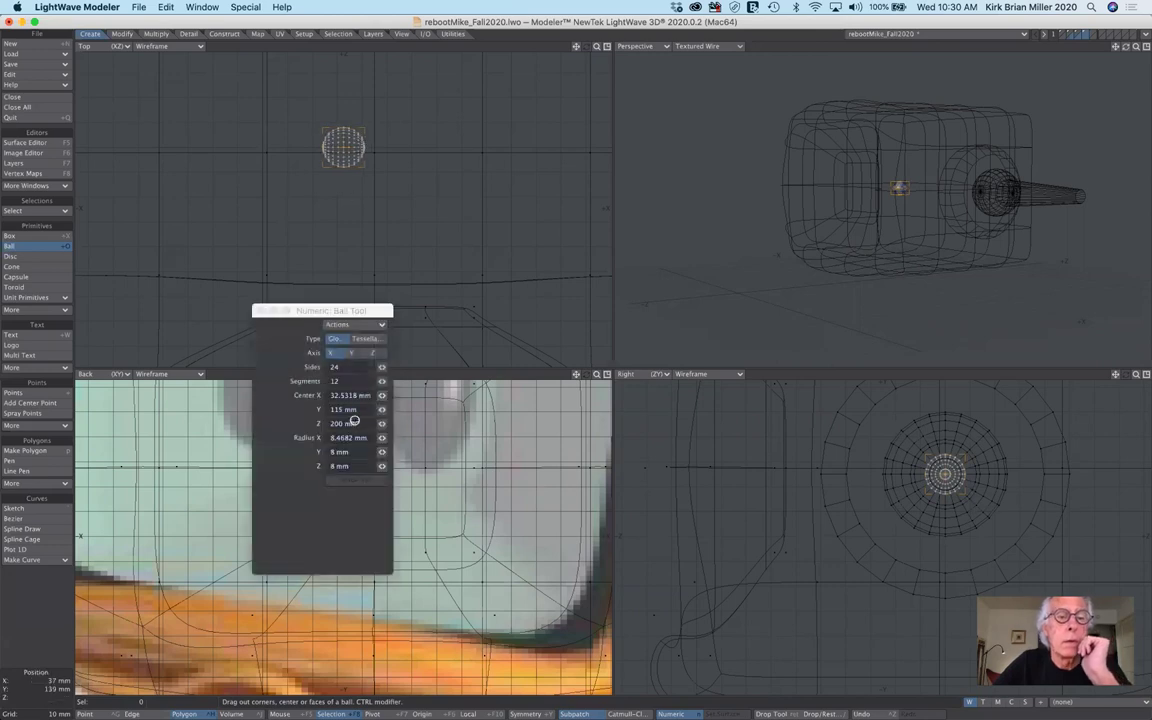
mouse_move(383, 438)
left_mouse_down()
mouse_move(370, 438)
mouse_move(385, 438)
left_mouse_up()
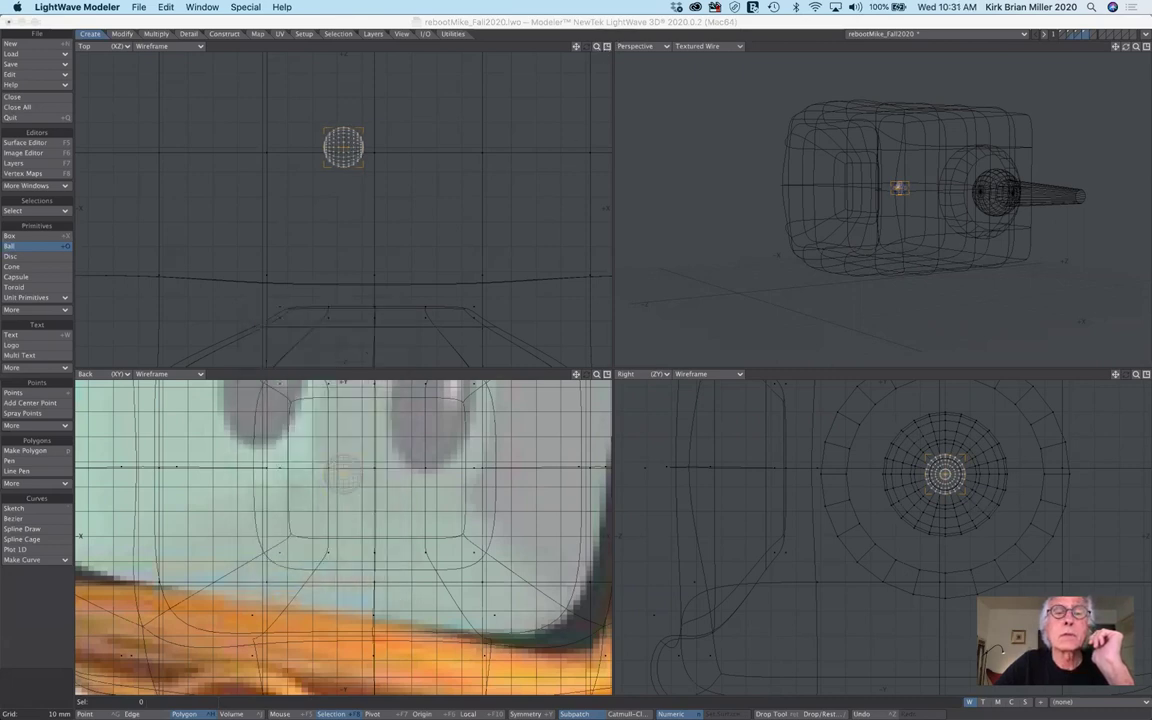
- Move the ball to the arm's outer end at X 325 mm and set its X, Y and Z radii to 10 mm
left_click(543, 46)
key("a")
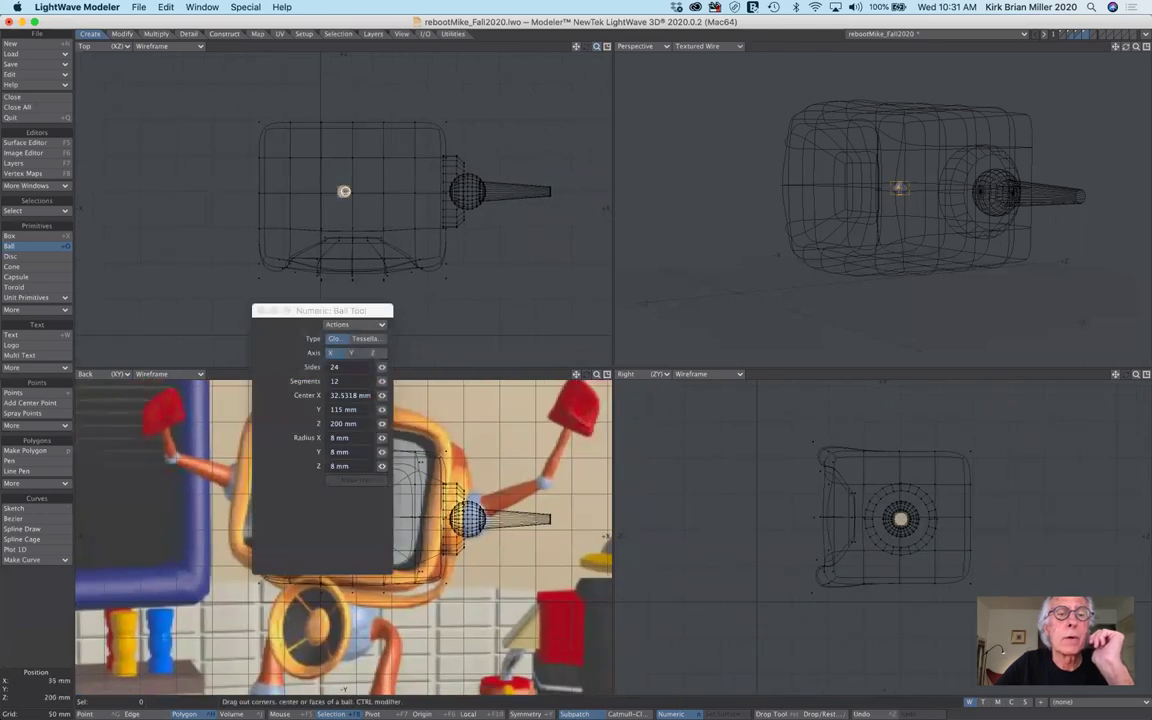
key("n")
left_click_drag(343, 191, 553, 191)
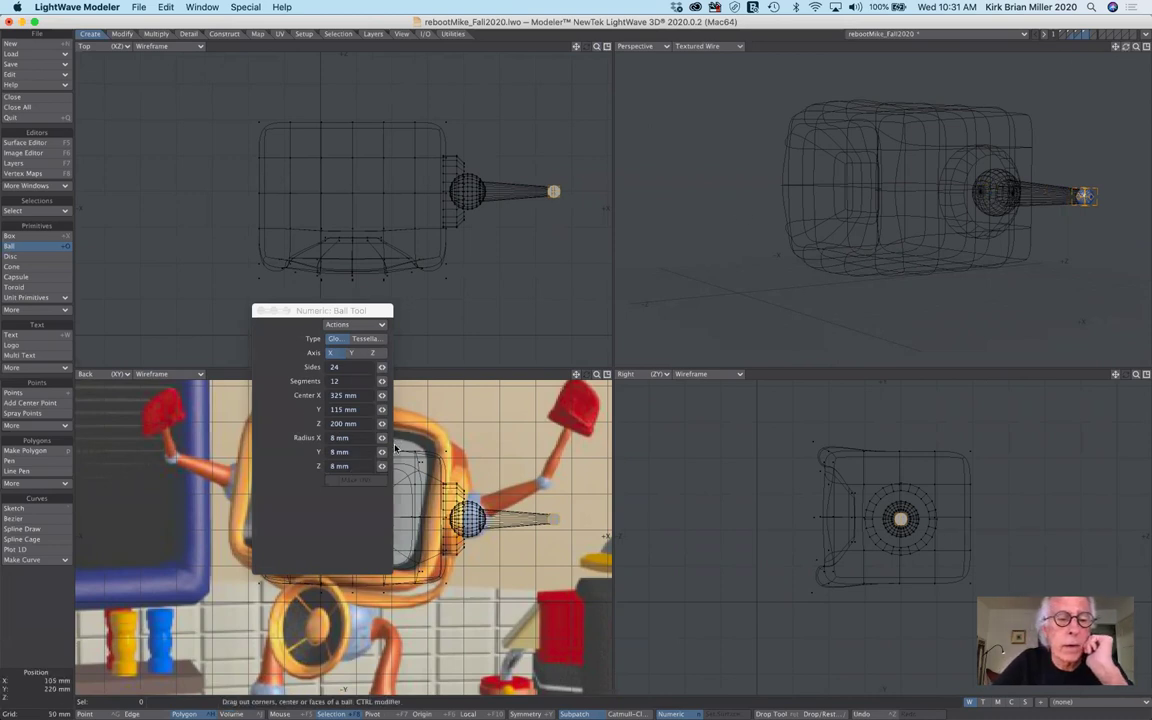
left_click_drag(381, 437, 383, 431)
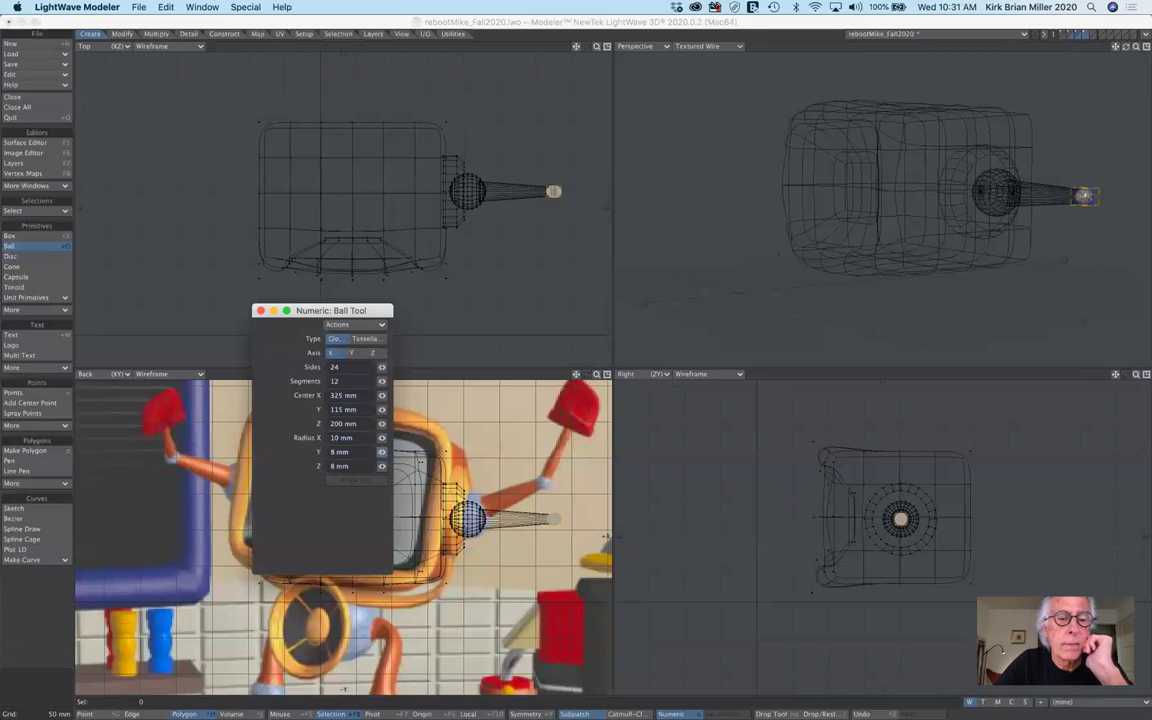
left_click_drag(381, 451, 383, 446)
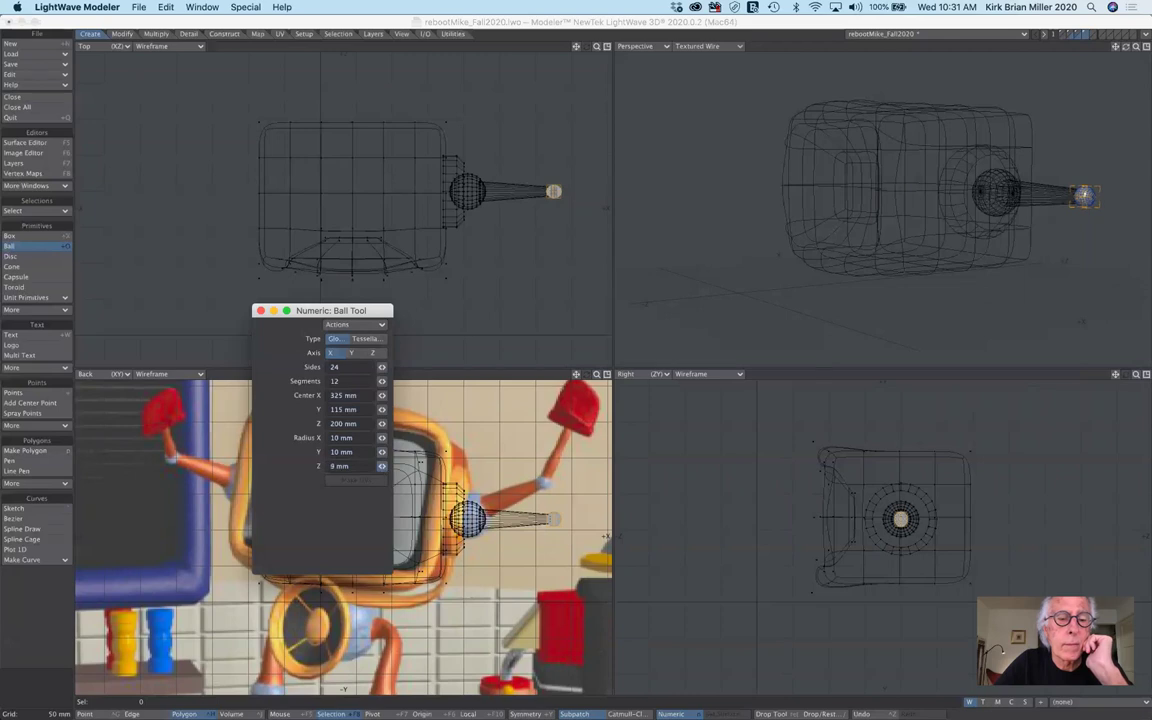
left_click_drag(381, 466, 377, 472)
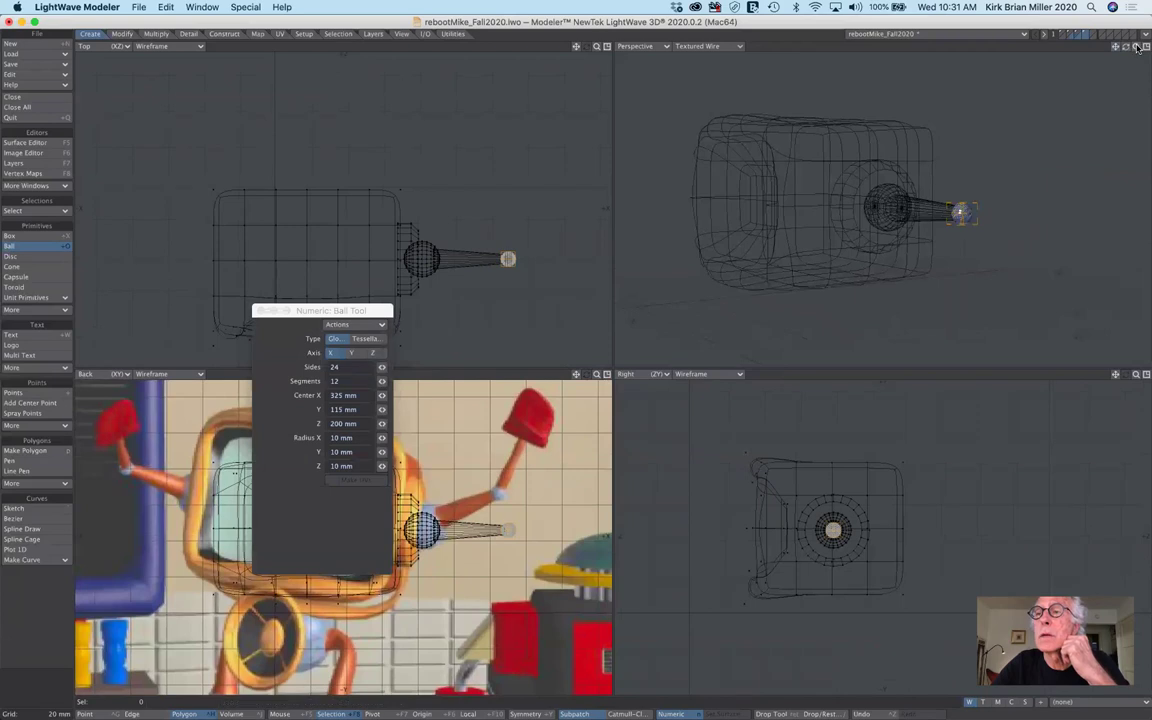
- Examine the ball at the arm's end in enlarged perspective and top views, moving the numeric window clear
left_click_drag(1138, 47, 1090, 237)
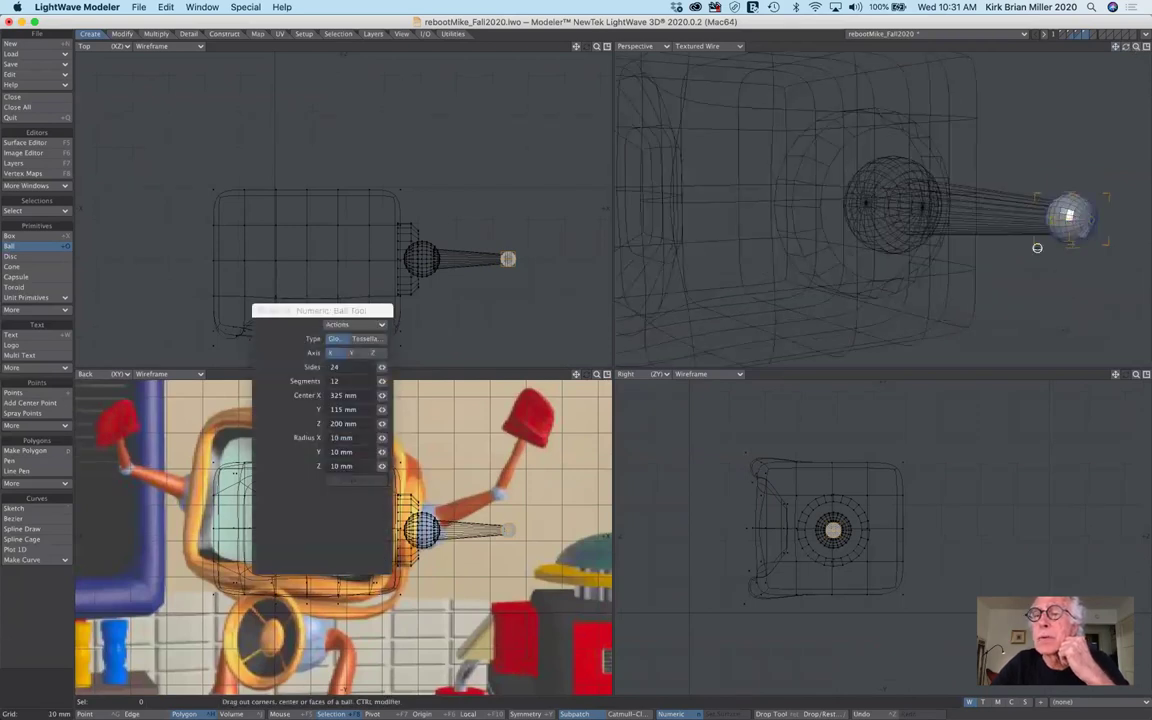
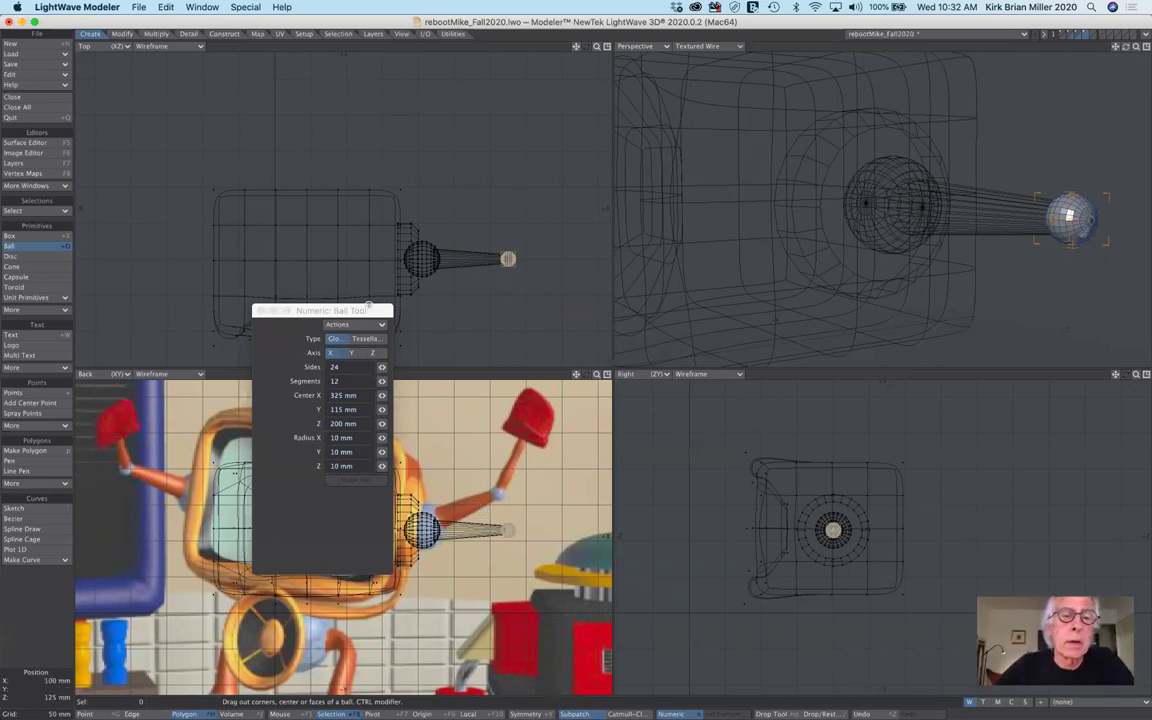
left_click_drag(370, 315, 506, 357)
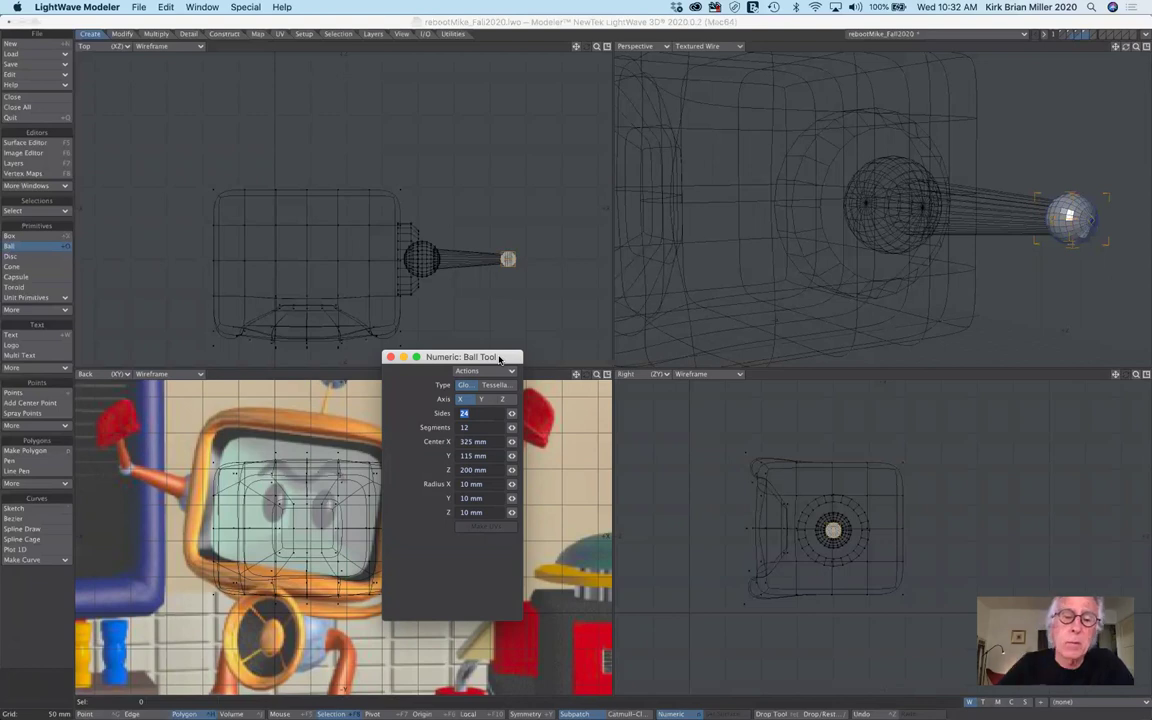
left_click_drag(500, 357, 557, 328)
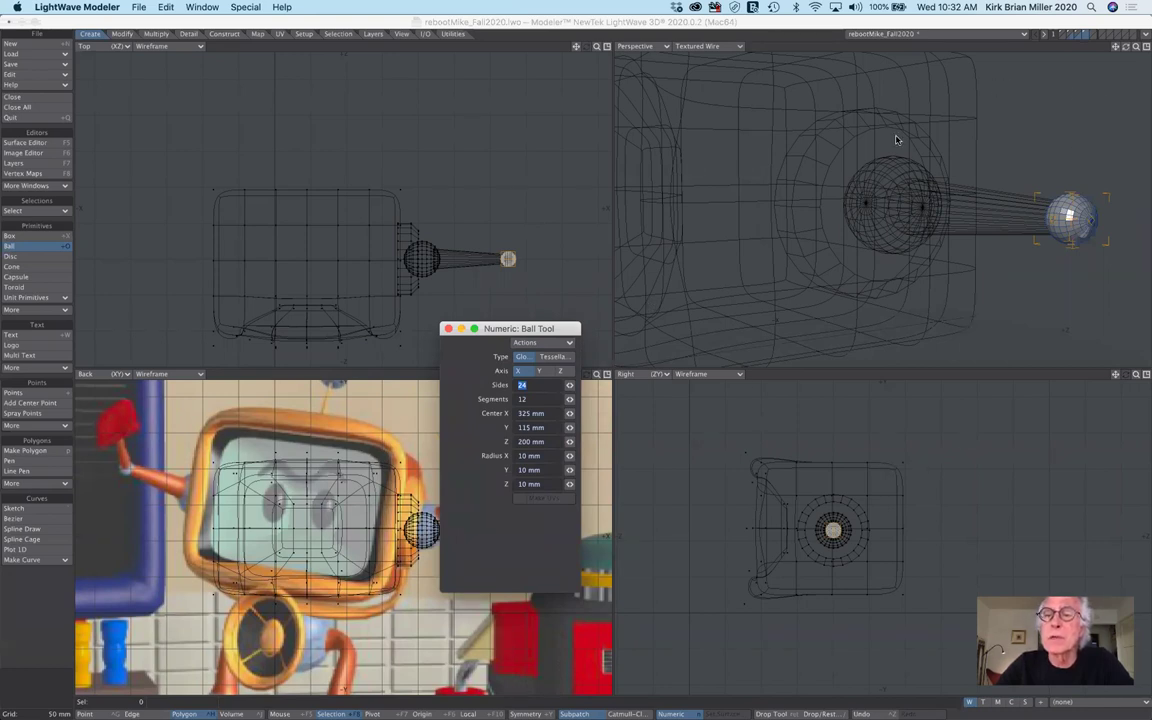
left_click(1146, 47)
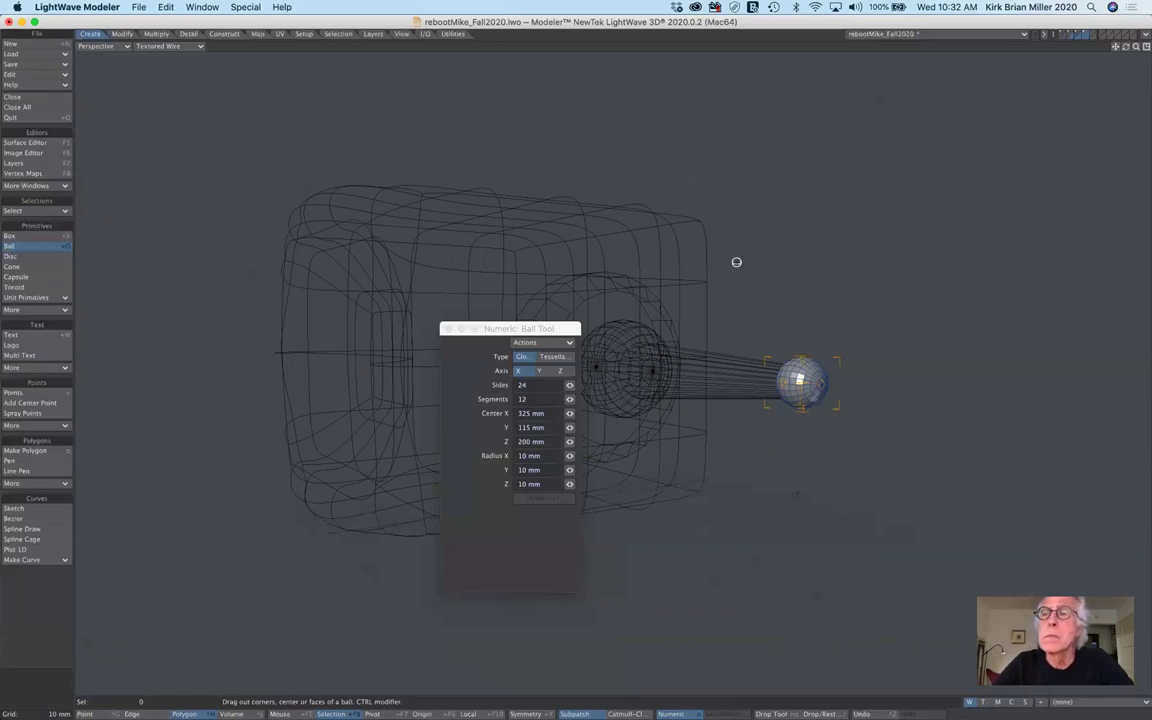
left_click(1146, 48)
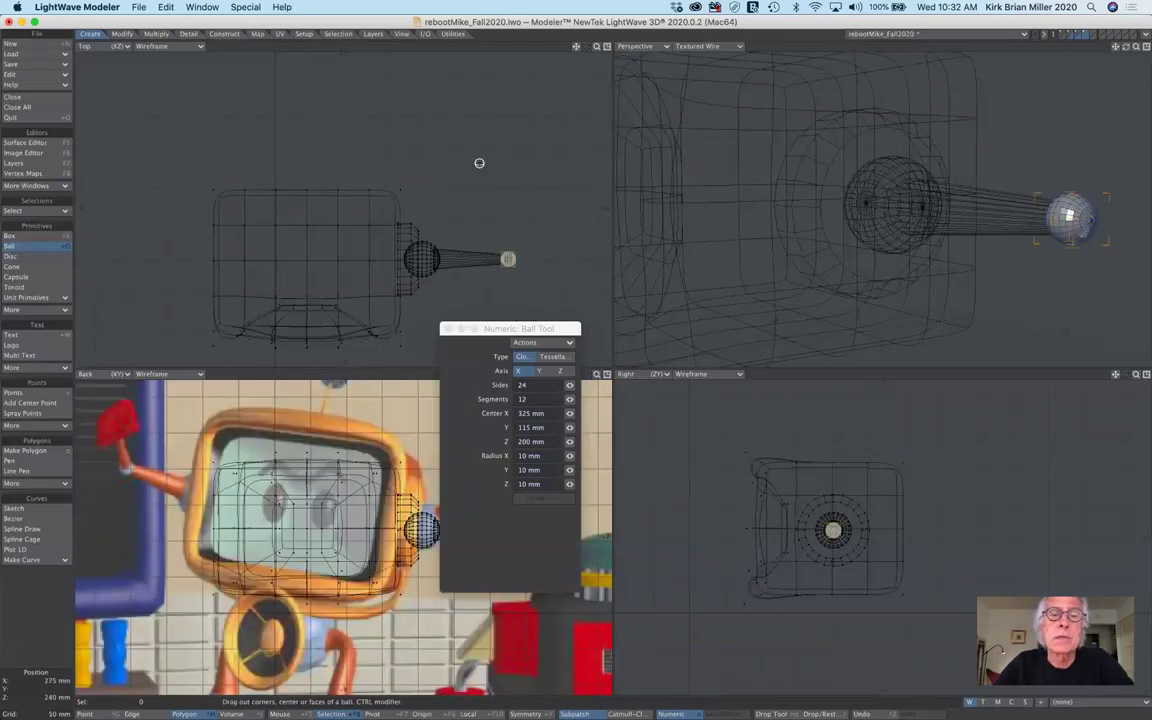
left_click(606, 47)
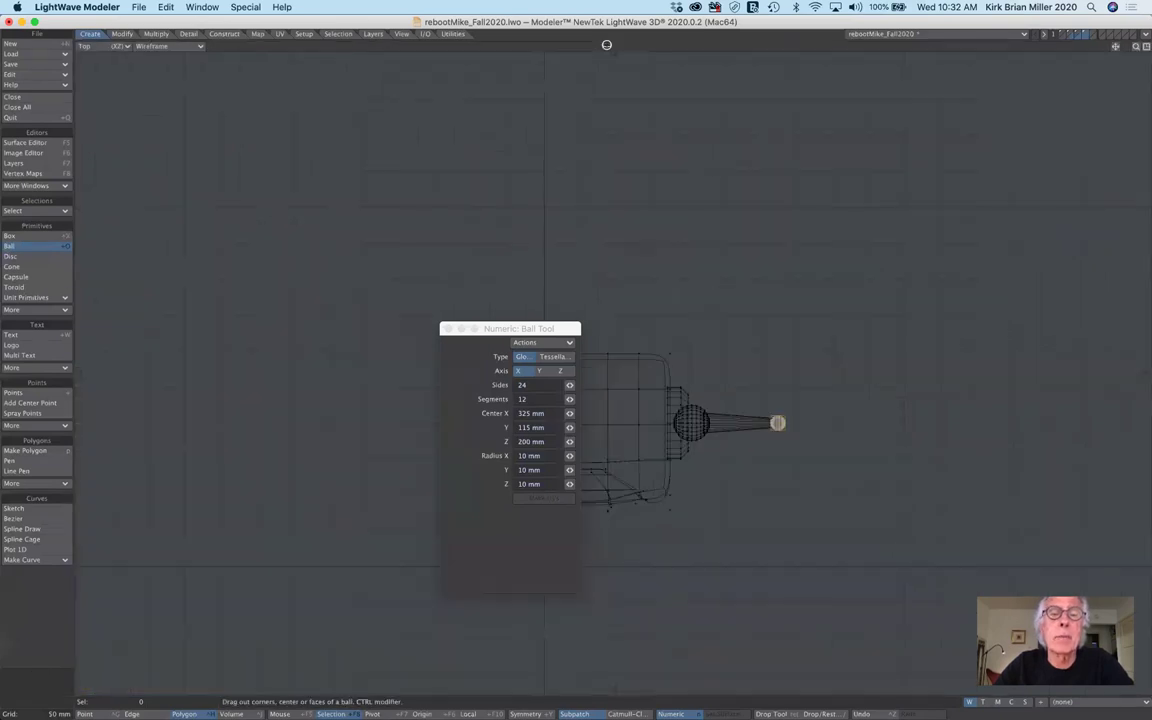
left_click_drag(554, 328, 356, 254)
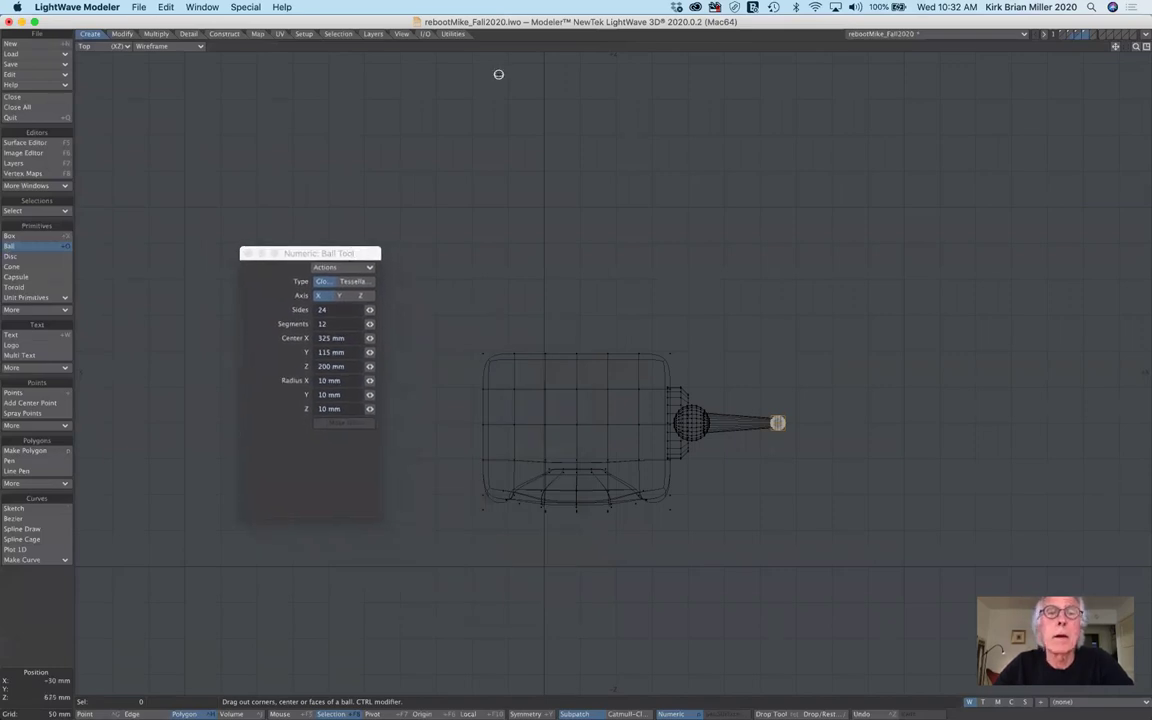
left_click(1145, 47)
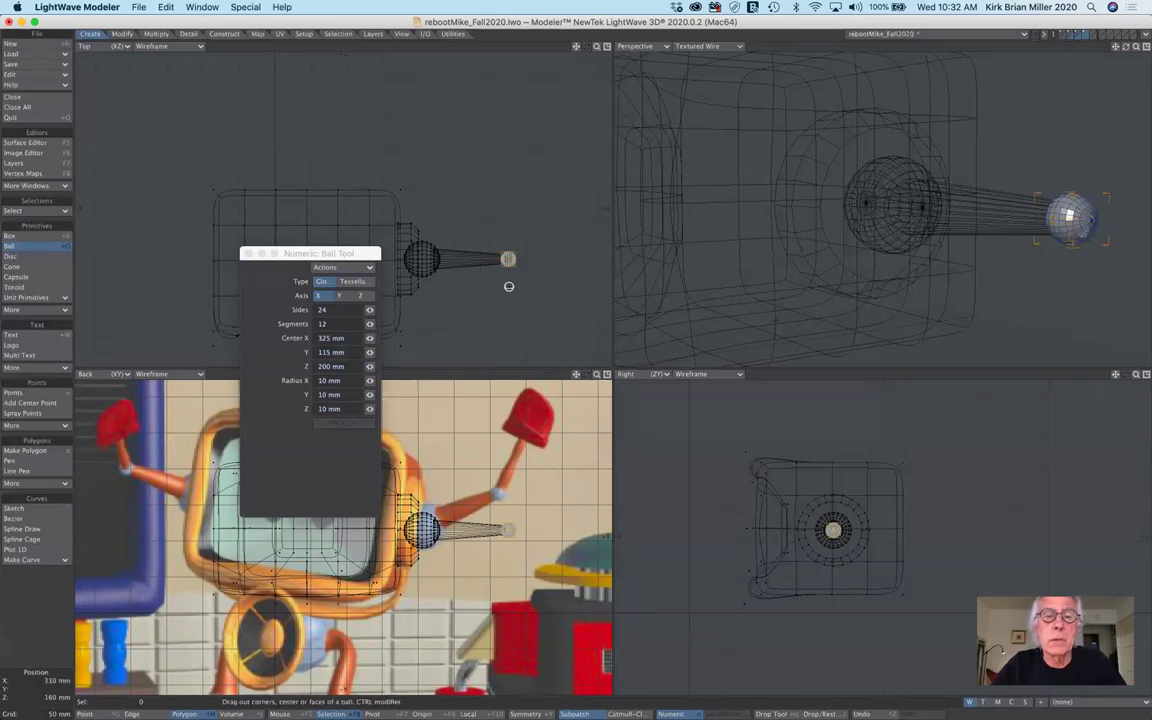
- Finish the Ball tool and assign the existing chrome surface to the ball at the arm's end
left_click(41, 249)
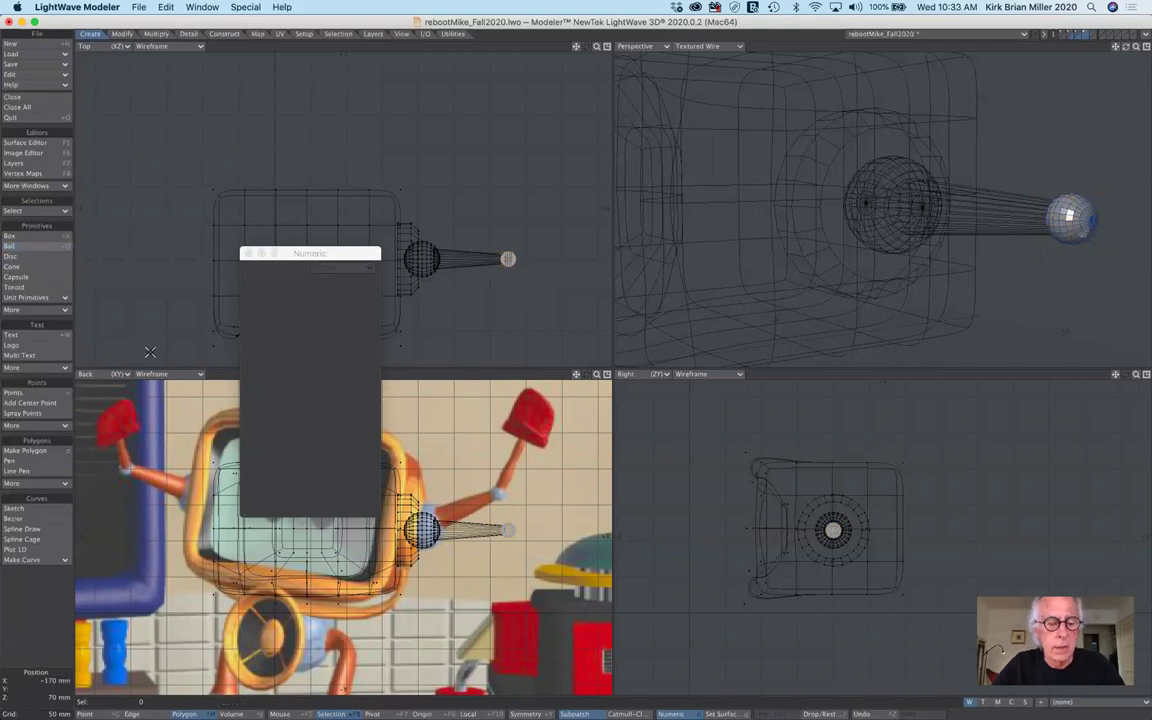
key("q")
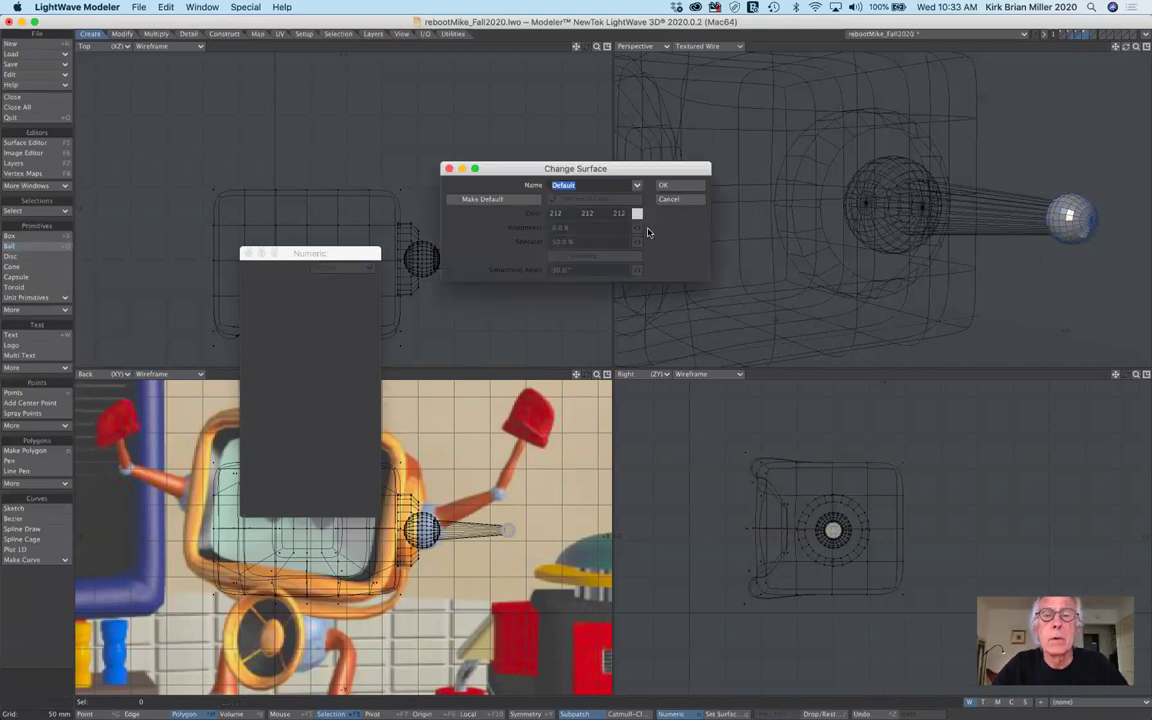
left_click(637, 187)
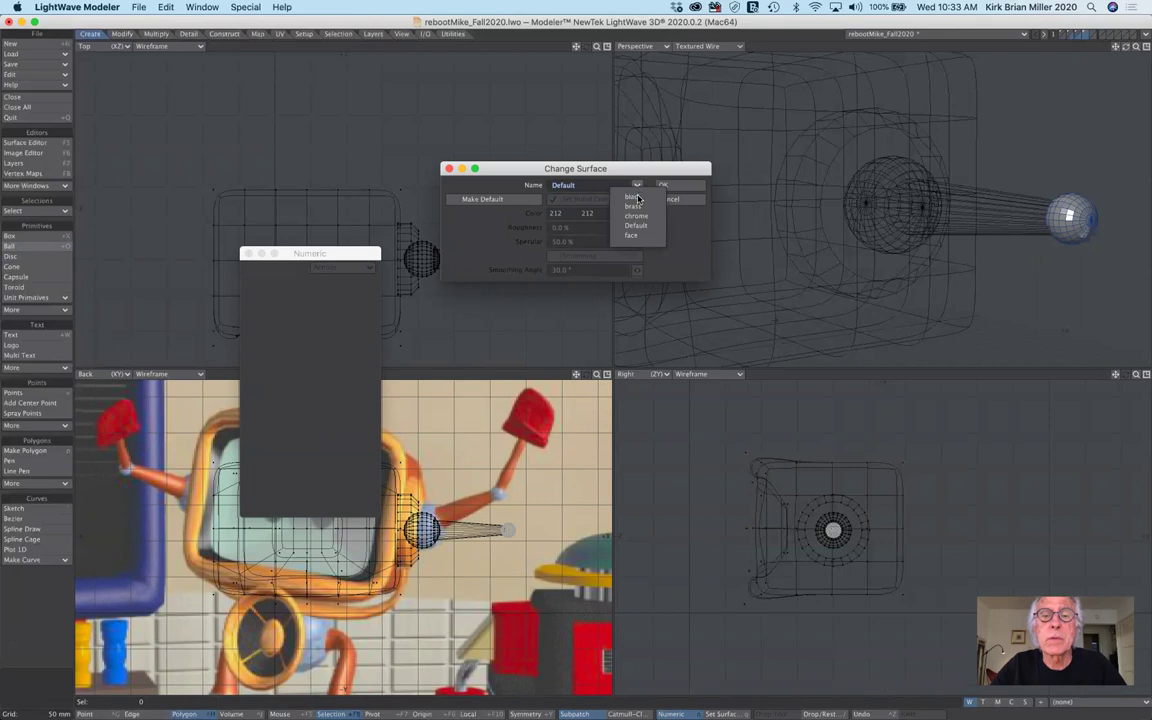
left_click(637, 217)
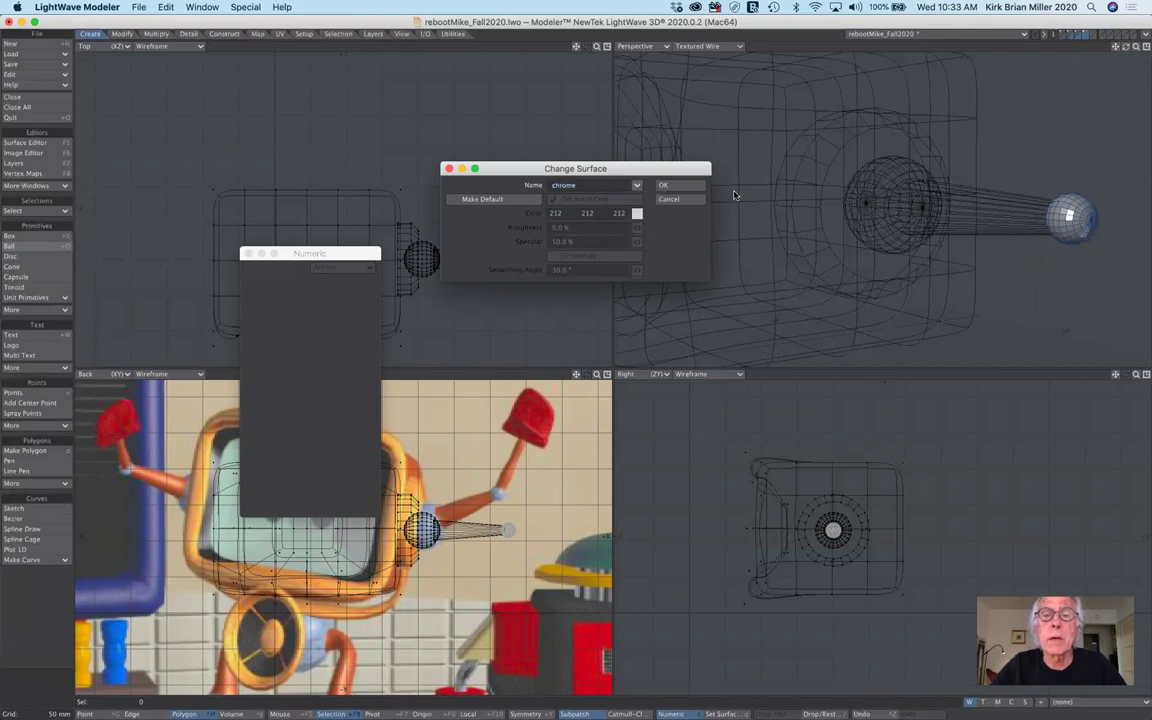
left_click(663, 185)
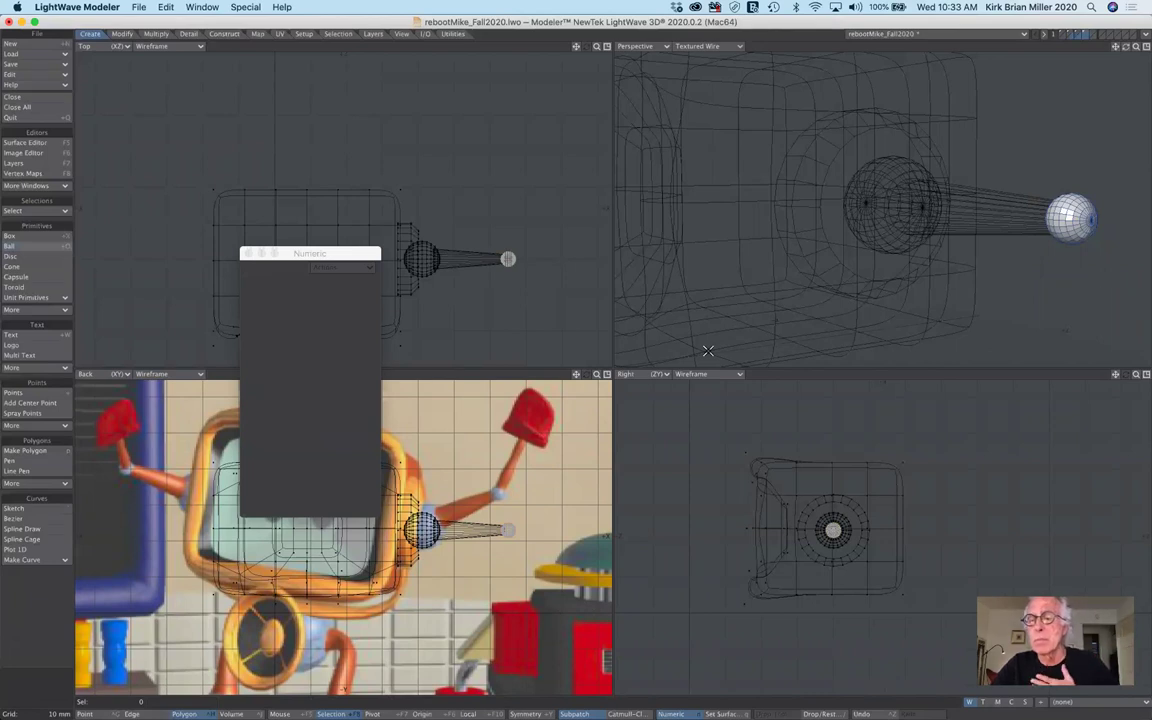
- Cut the ball from its working layer and paste it into the arm's layer at the end of the tapered arm
key("Delete")
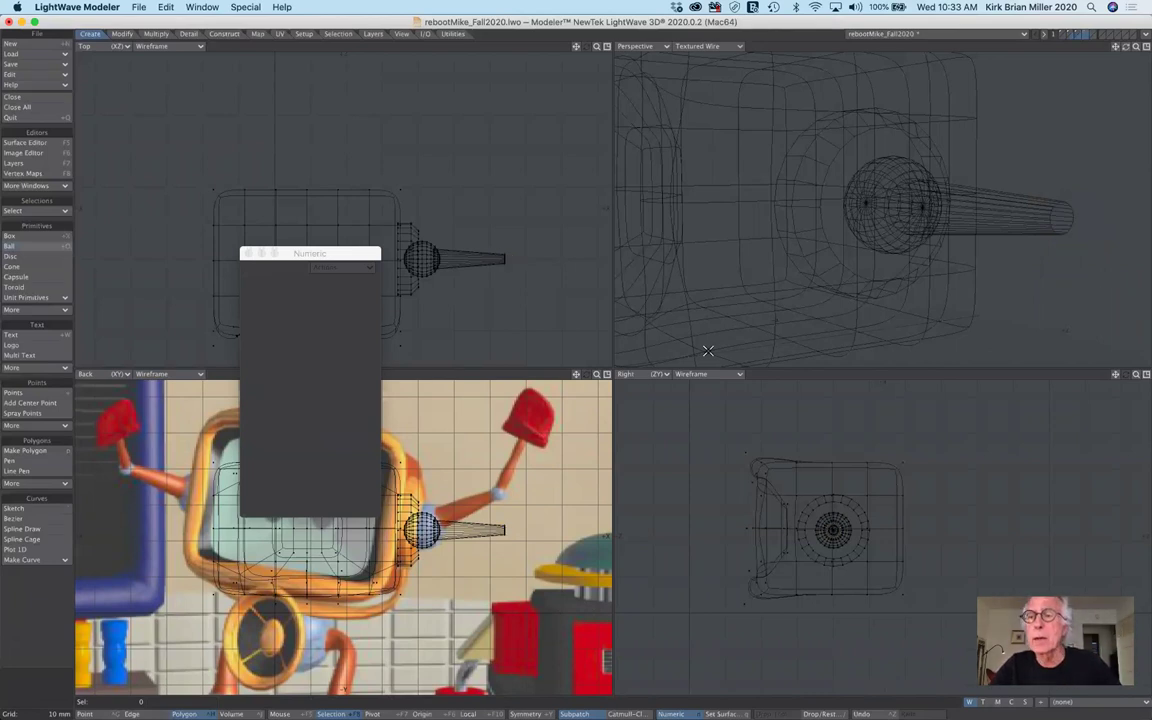
left_click(1078, 33)
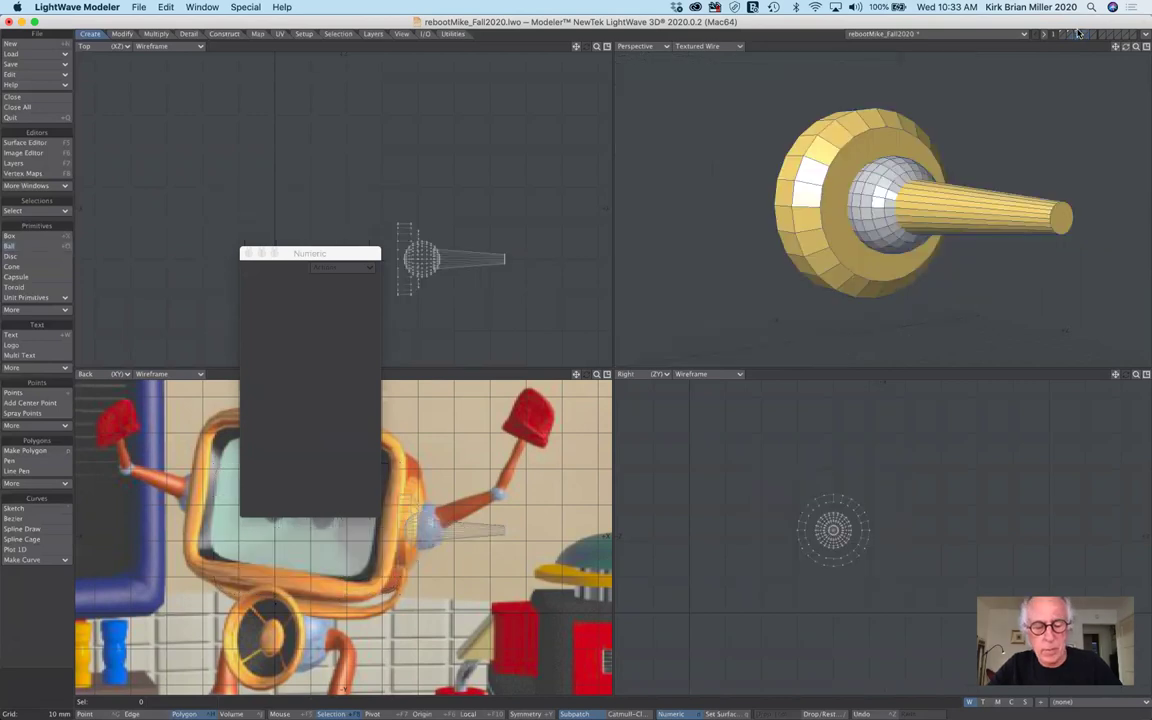
key("ctrl+z")
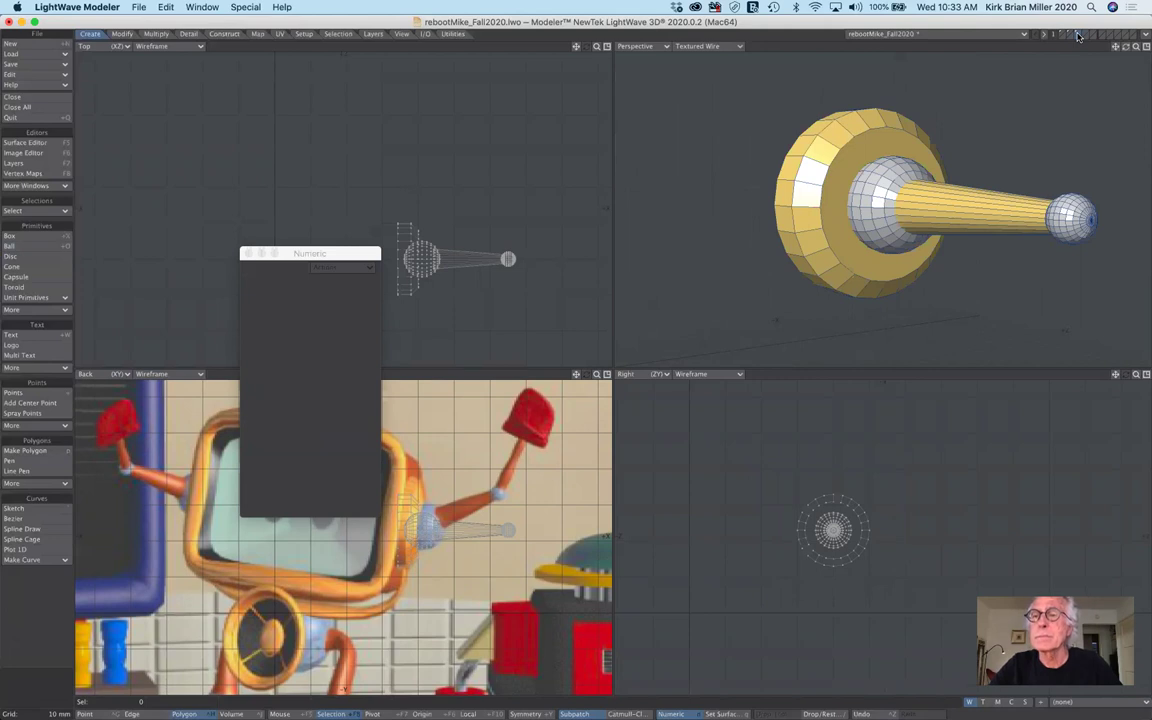
- Make the empty working layer active with the arm and TV head layers in the background, and move the numeric window clear
left_click(1084, 34)
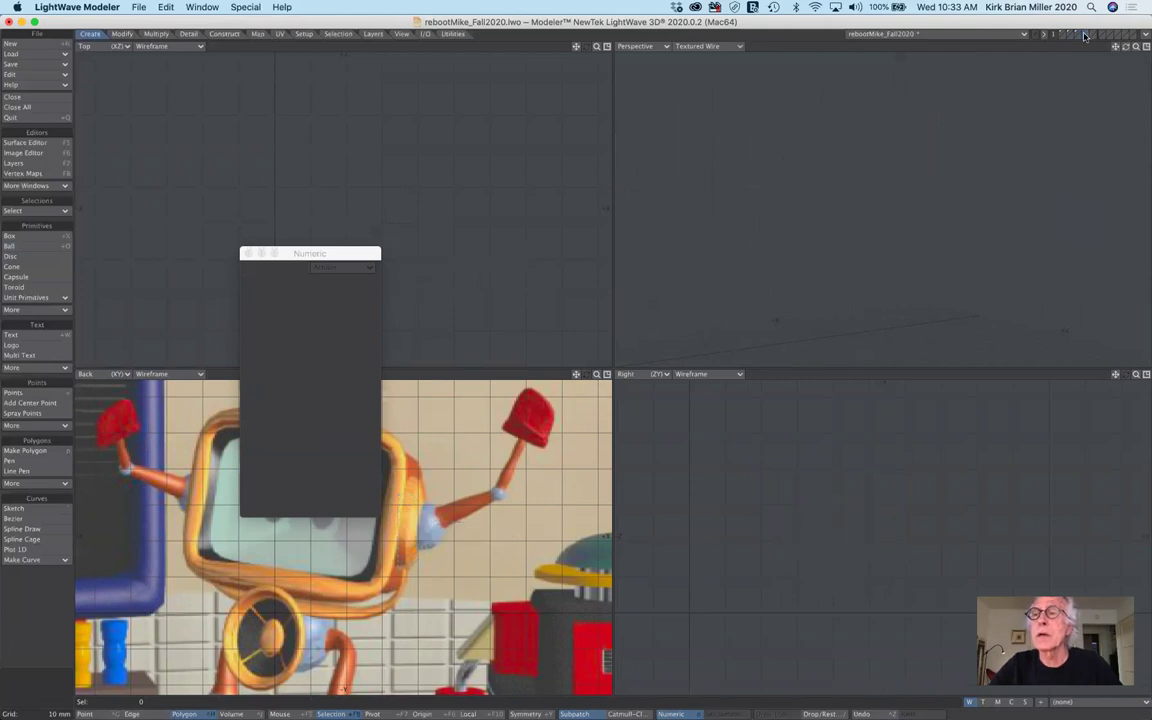
left_click(1080, 38)
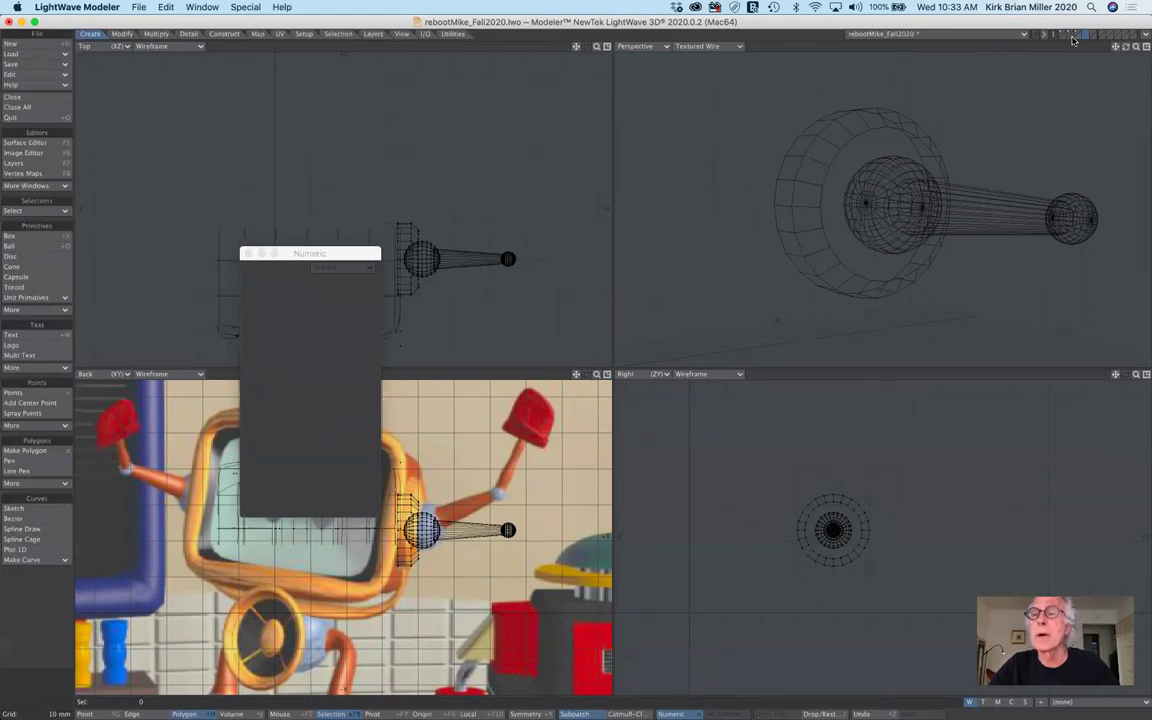
left_click(1080, 39)
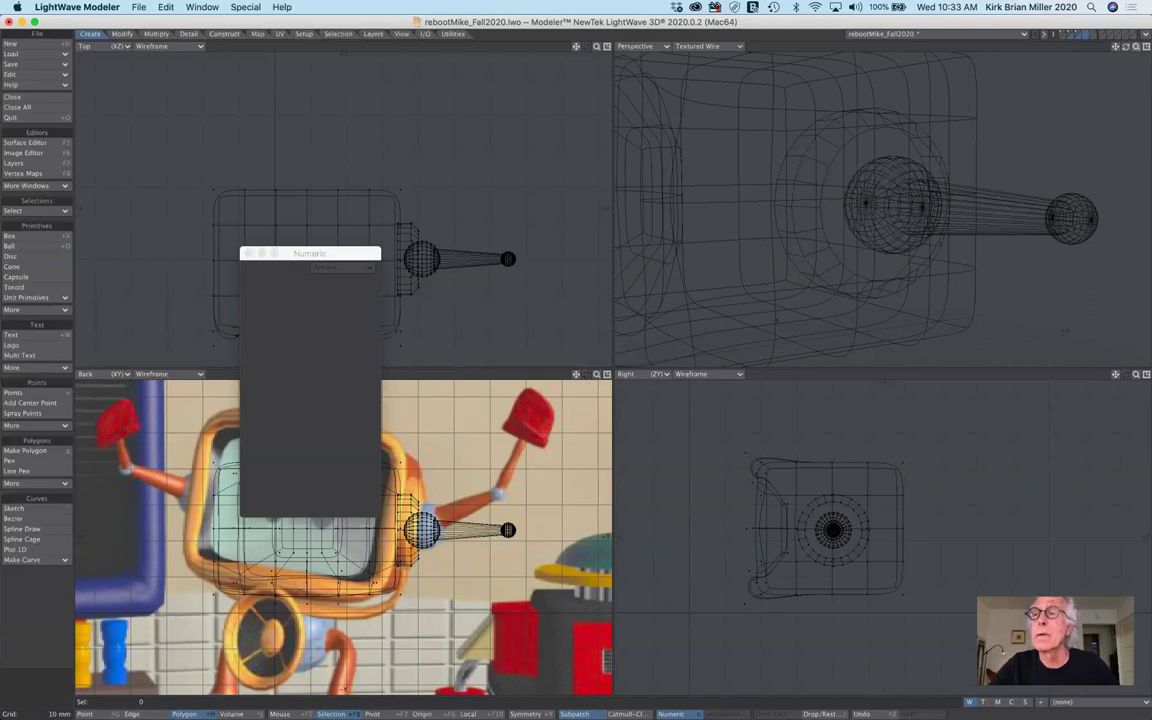
key("a")
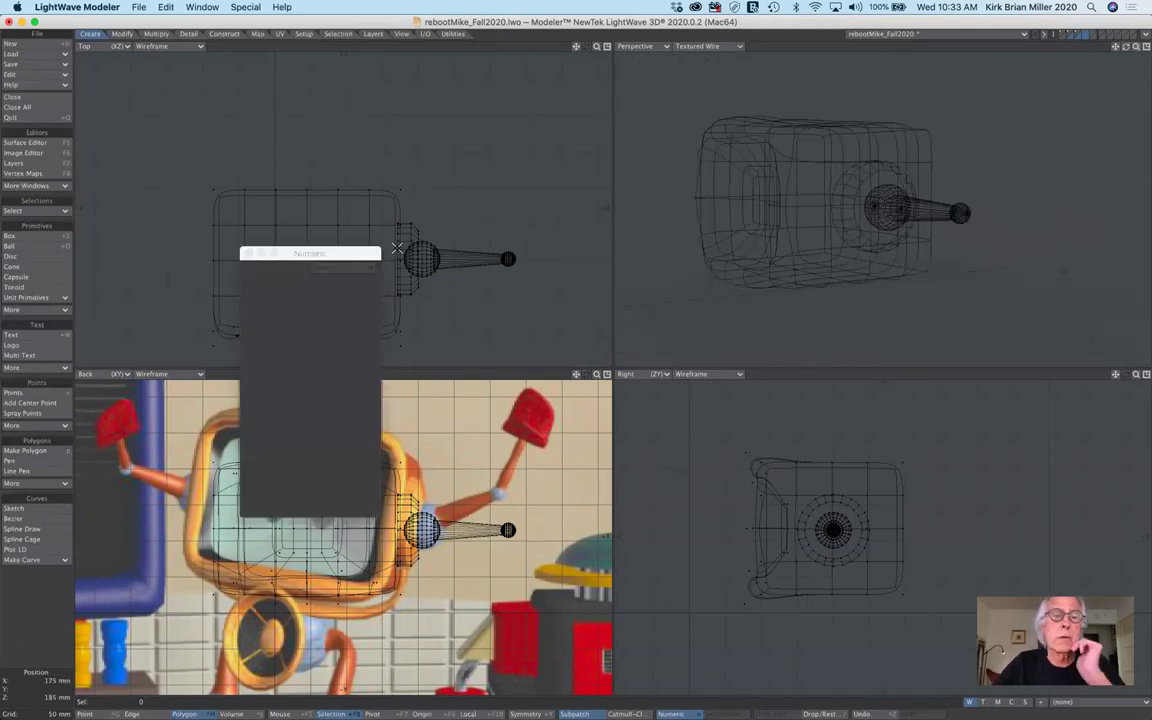
left_click_drag(368, 256, 610, 328)
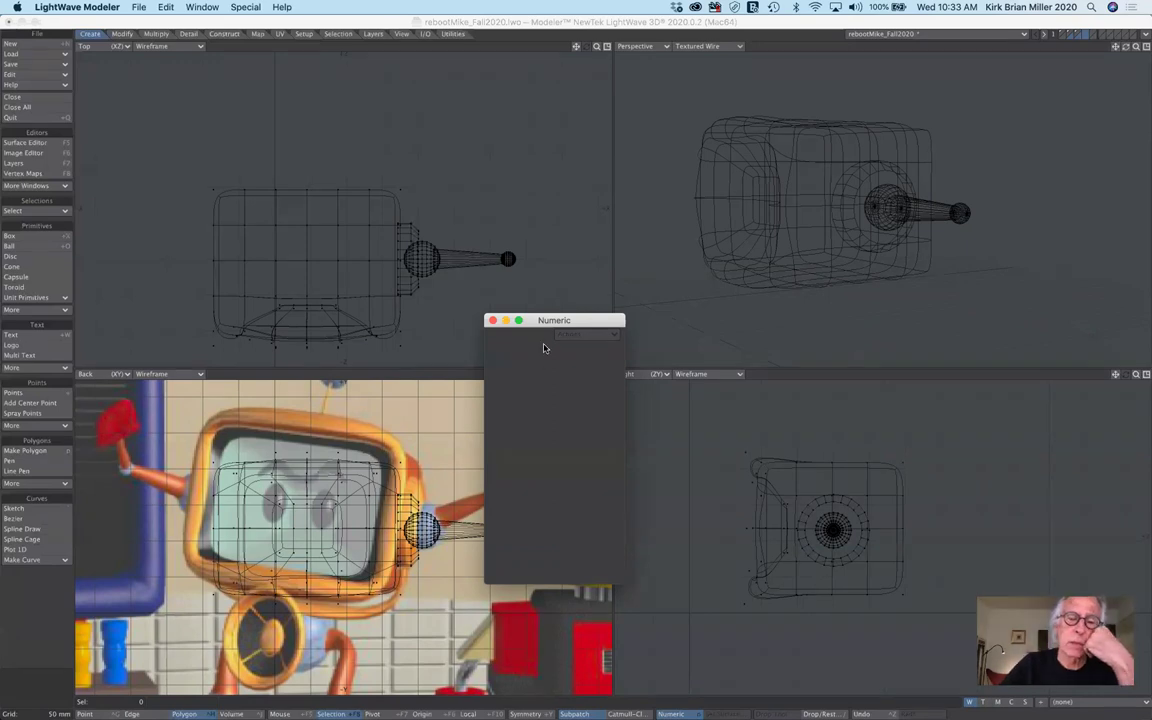
left_click_drag(547, 322, 644, 366)
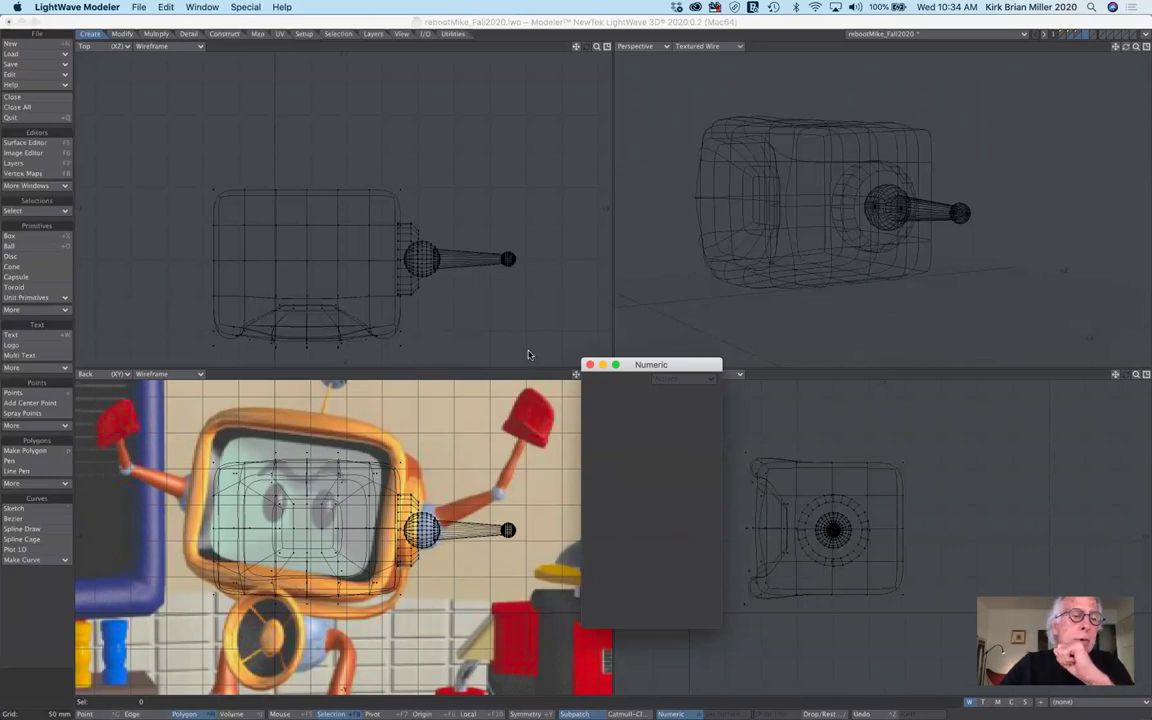
- Start an X-axis disc with 24 sides on the arm's axis at Y 115 mm and Z 200 mm, with 6 mm Y and Z radii
left_click(34, 258)
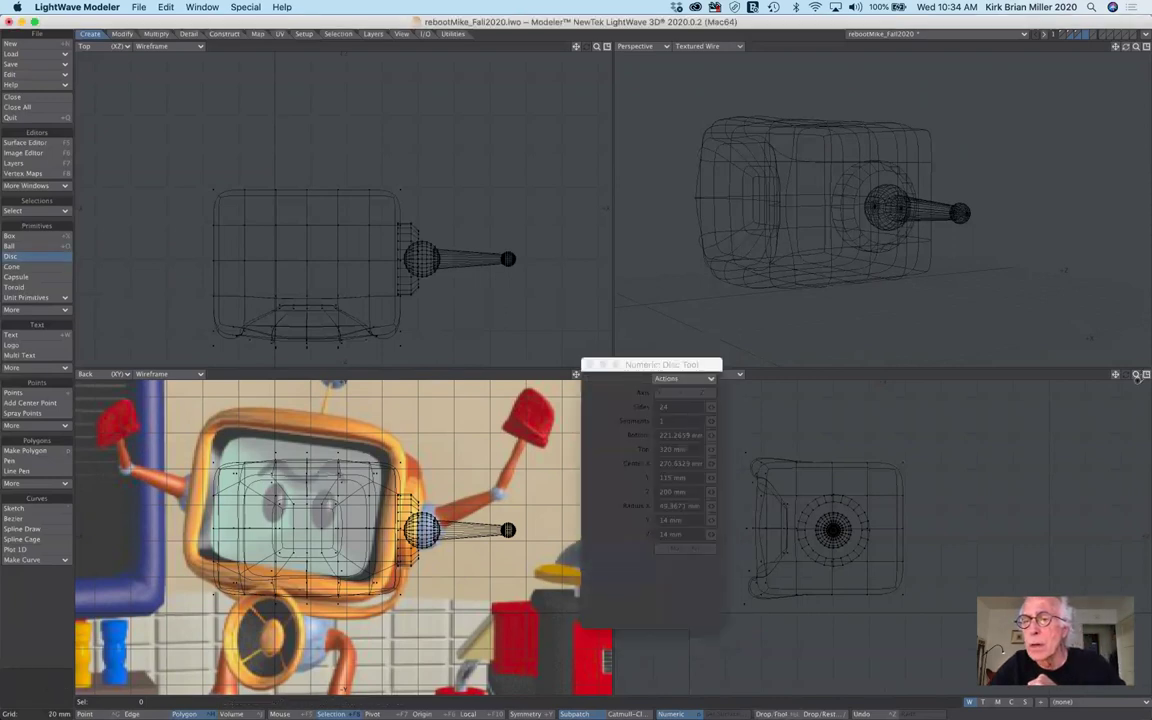
scroll(343, 537, "up", 5)
scroll(400, 530, "up", 2)
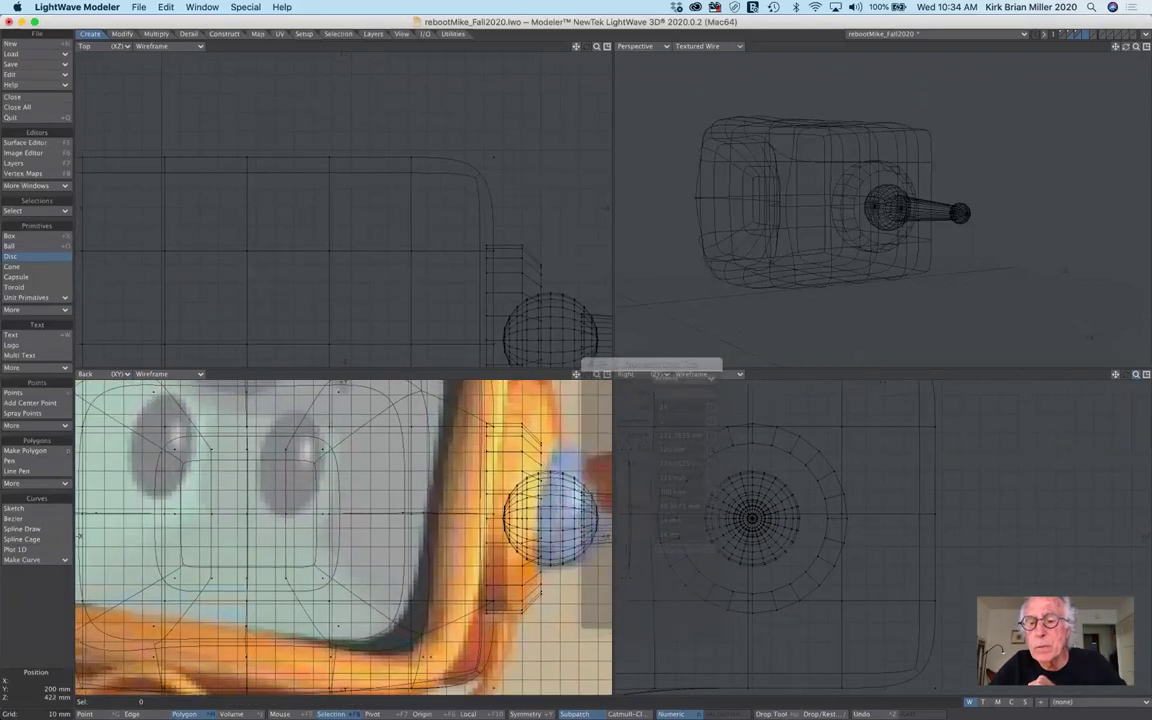
scroll(824, 505, "up", 2)
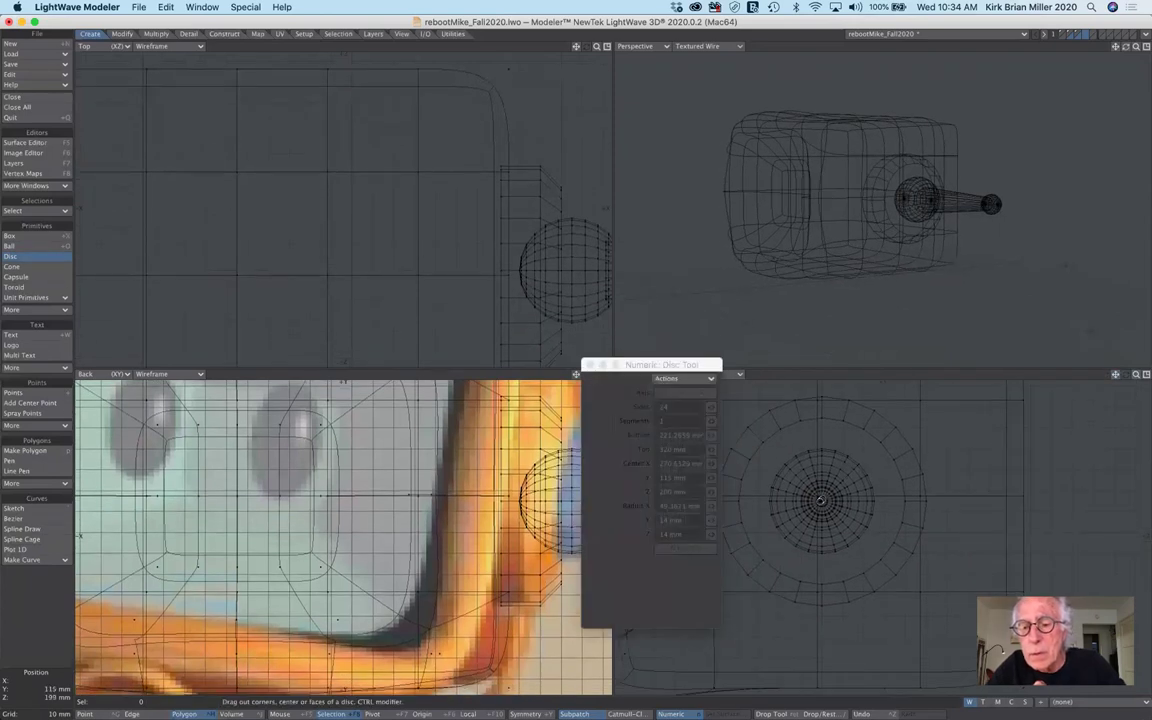
left_click_drag(821, 499, 831, 507)
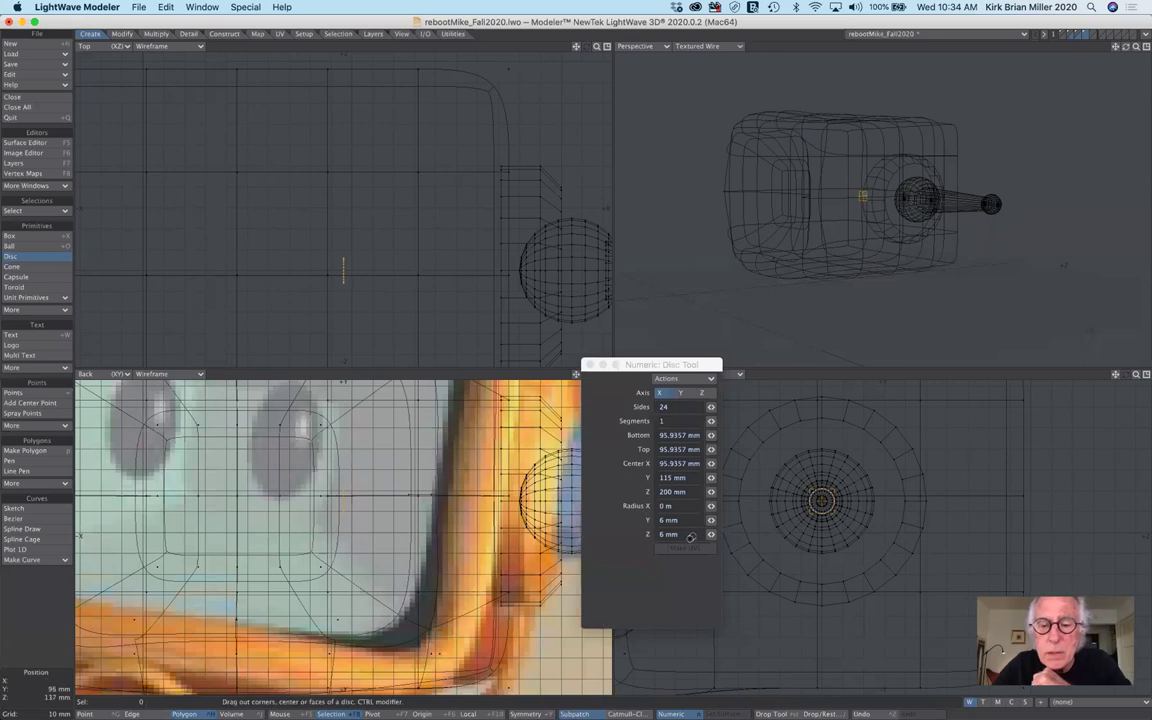
- Extend the disc into a cylinder along X and place it just beyond the small ball, spanning about X 331 mm to 405 mm
left_click_drag(345, 270, 506, 284)
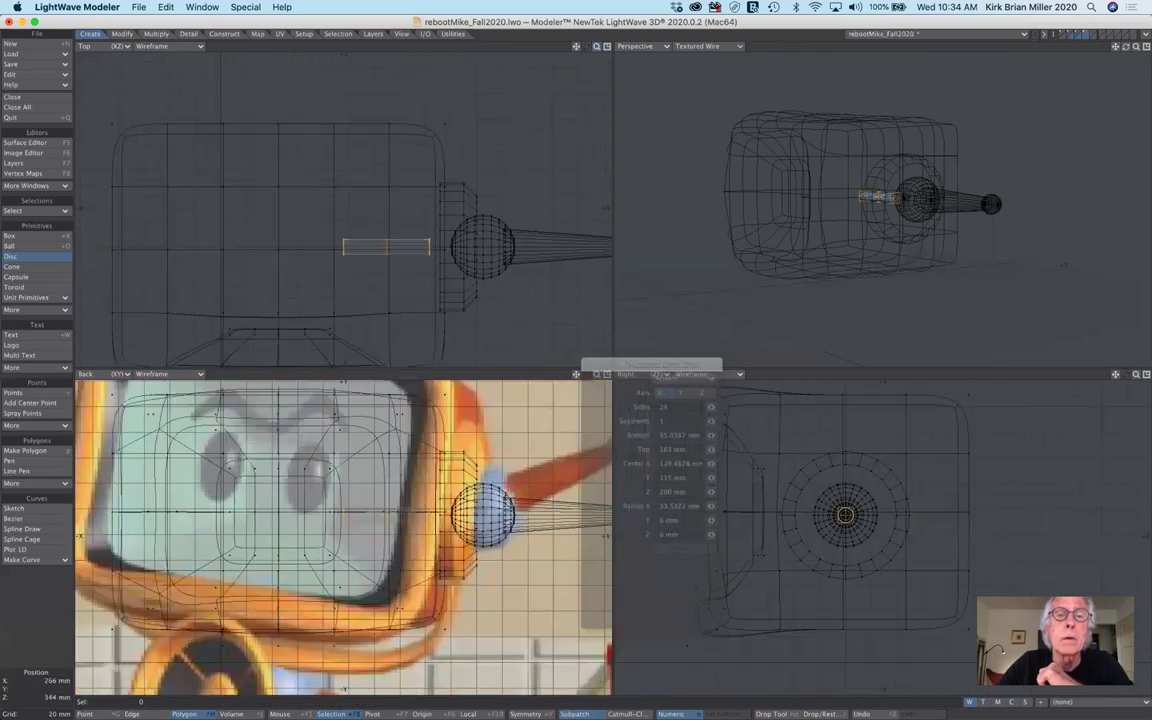
key("a")
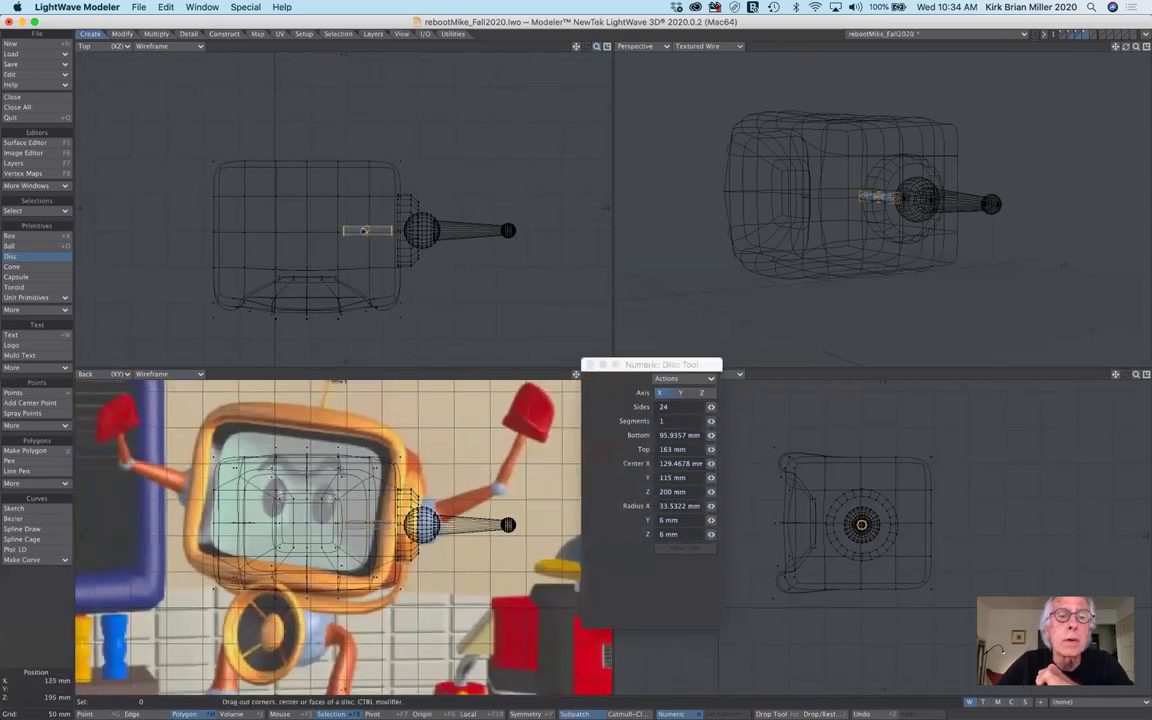
left_click_drag(368, 231, 536, 229)
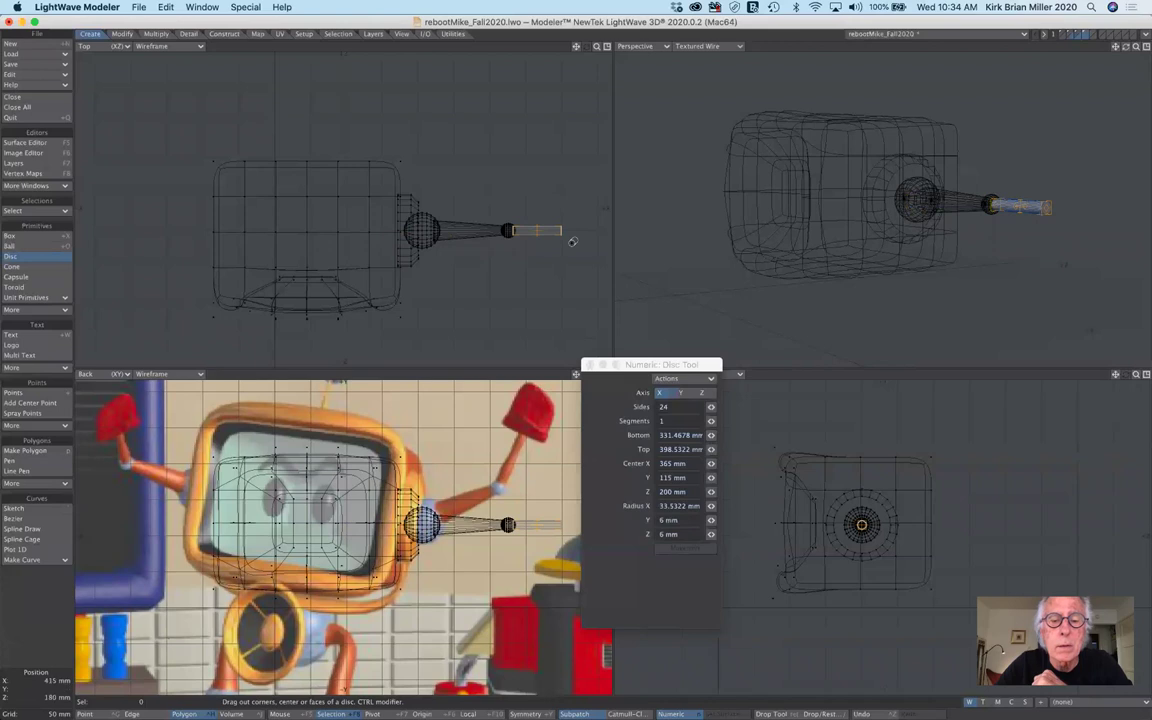
left_click_drag(560, 230, 566, 230)
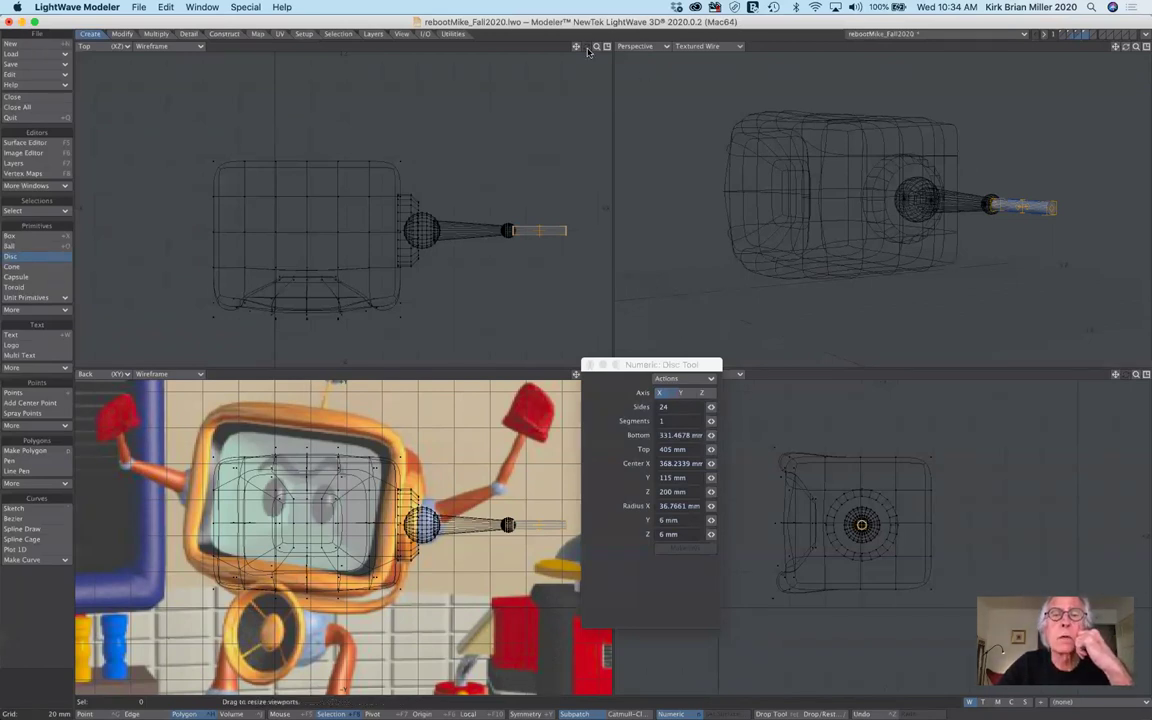
- Divide the forearm cylinder into 36 segments and finish the Disc tool
mouse_move(596, 46)
left_mouse_down()
mouse_move(622, 46)
mouse_move(496, 45)
mouse_move(576, 46)
left_mouse_up()
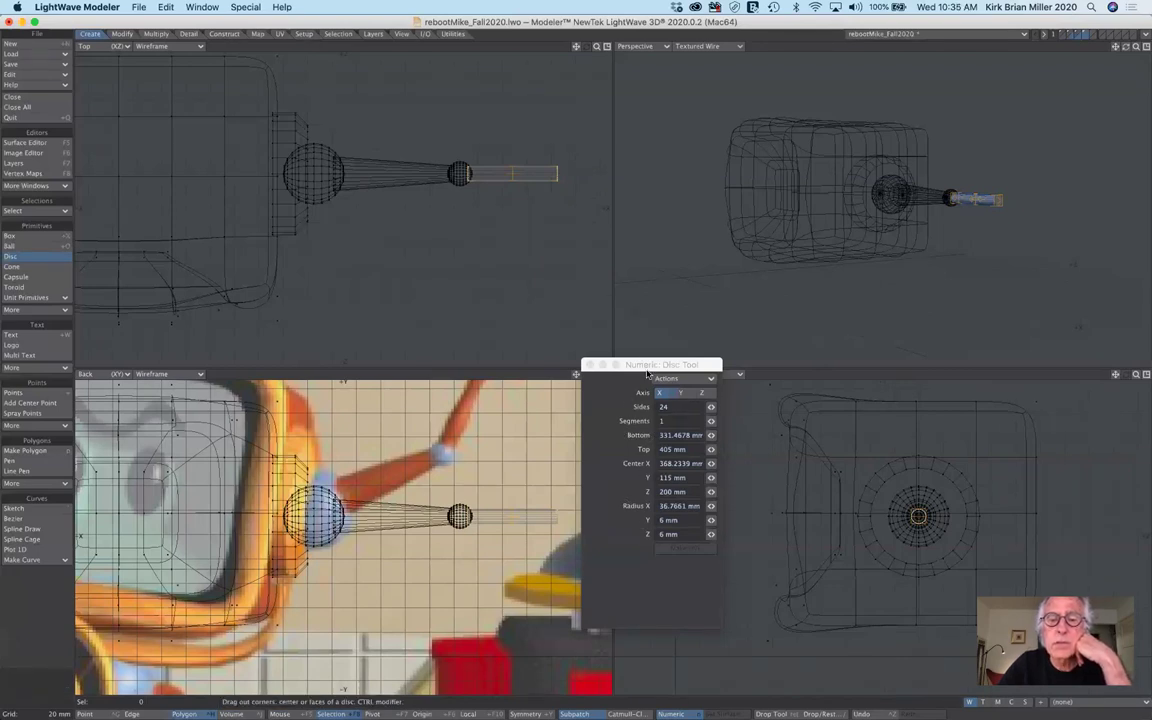
left_click_drag(650, 365, 590, 253)
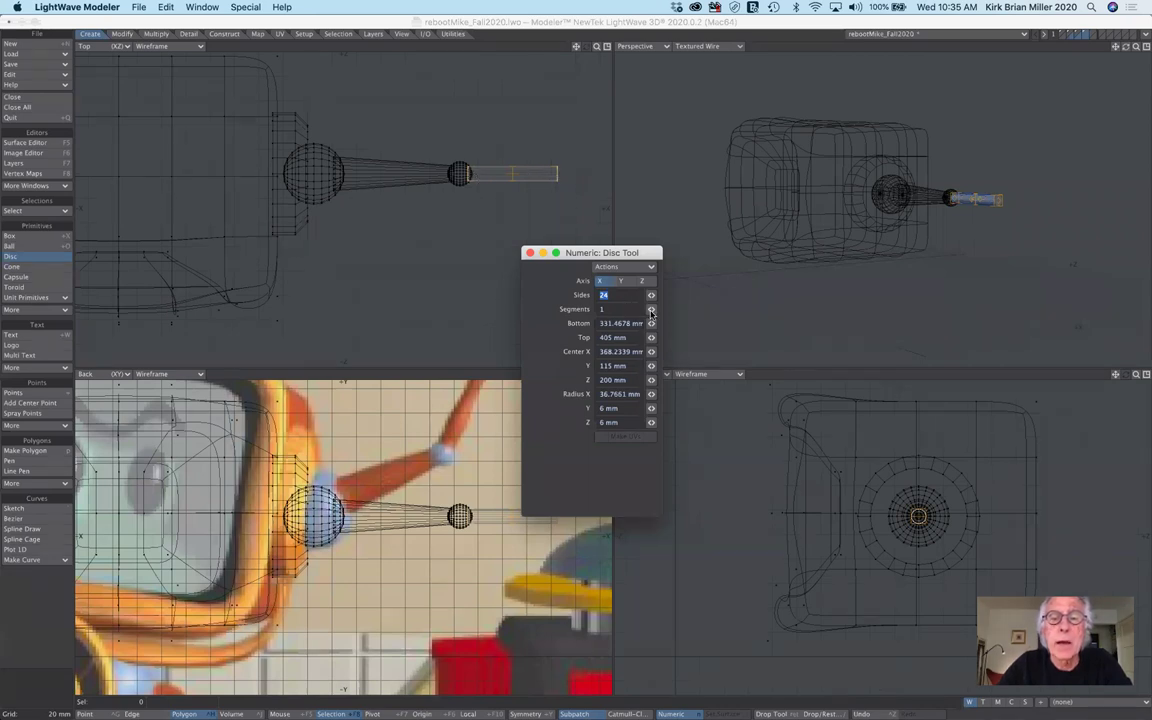
left_click_drag(651, 309, 678, 309)
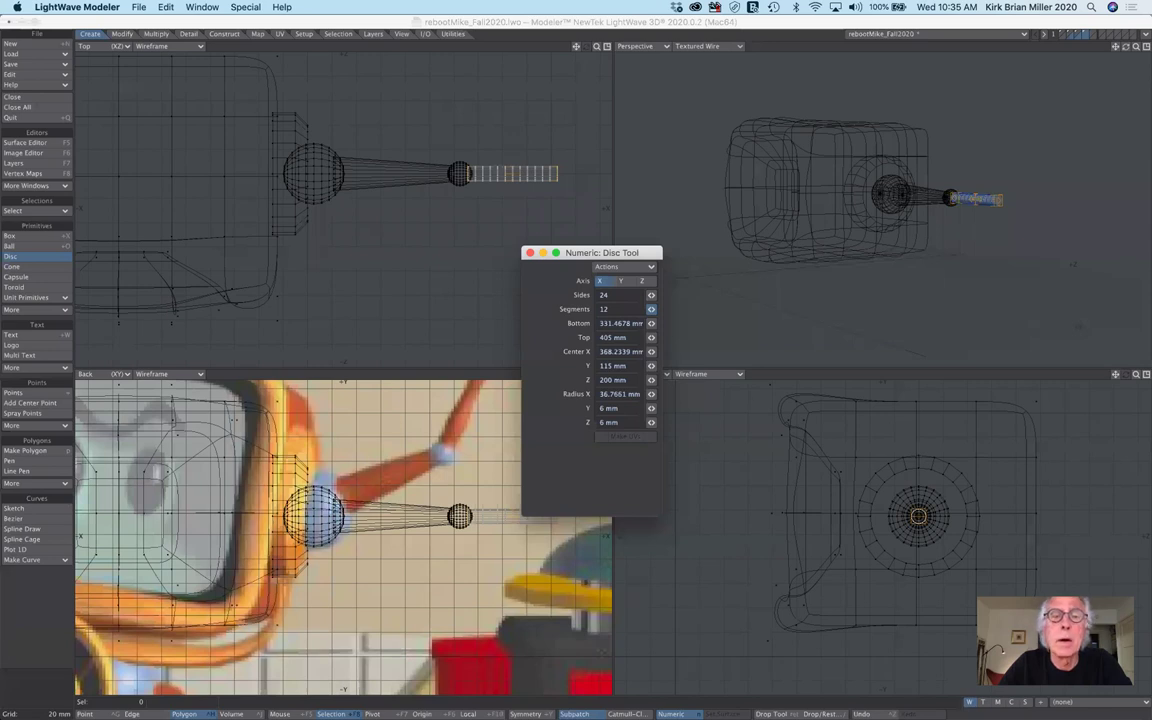
left_click_drag(678, 309, 722, 309)
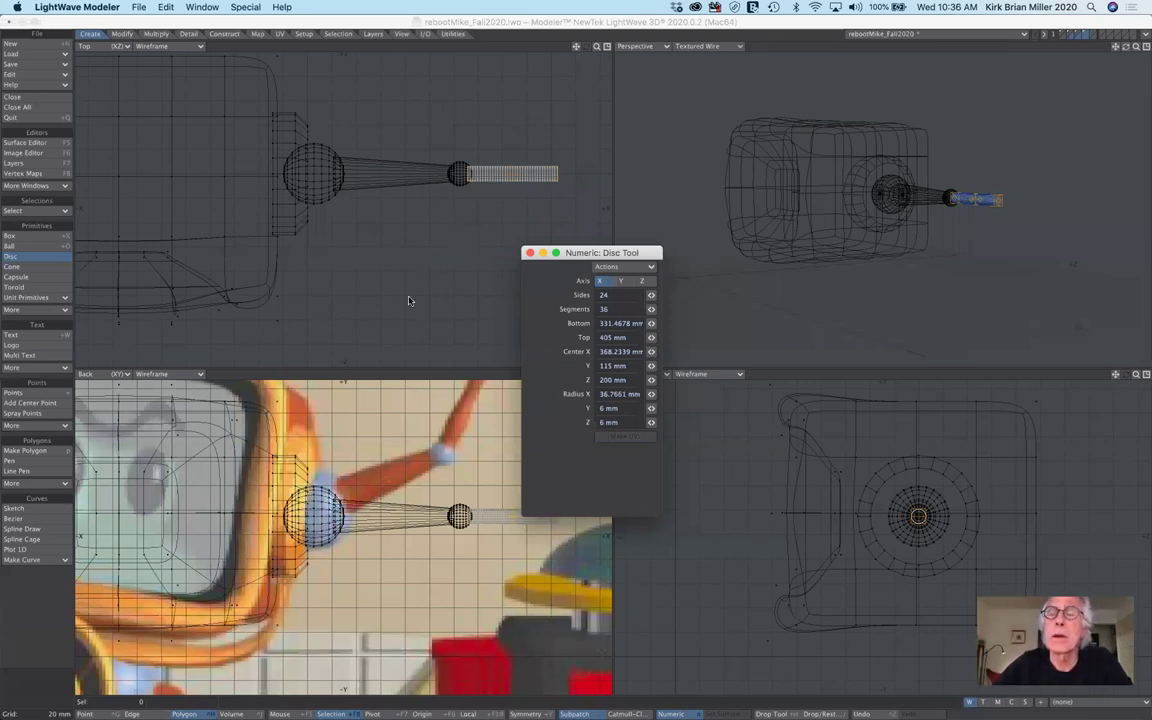
left_click(45, 258)
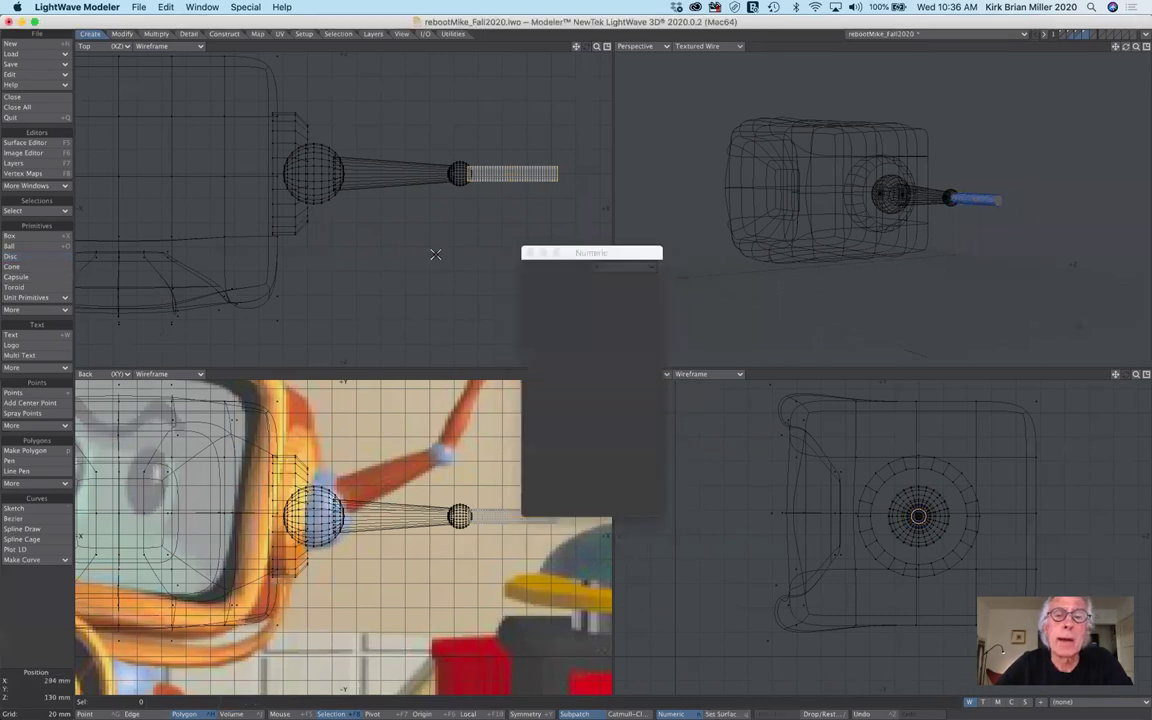
- Activate the Pole Evenly tool for the forearm cylinder and move its numeric window clear of the side view
left_click_drag(647, 259, 716, 427)
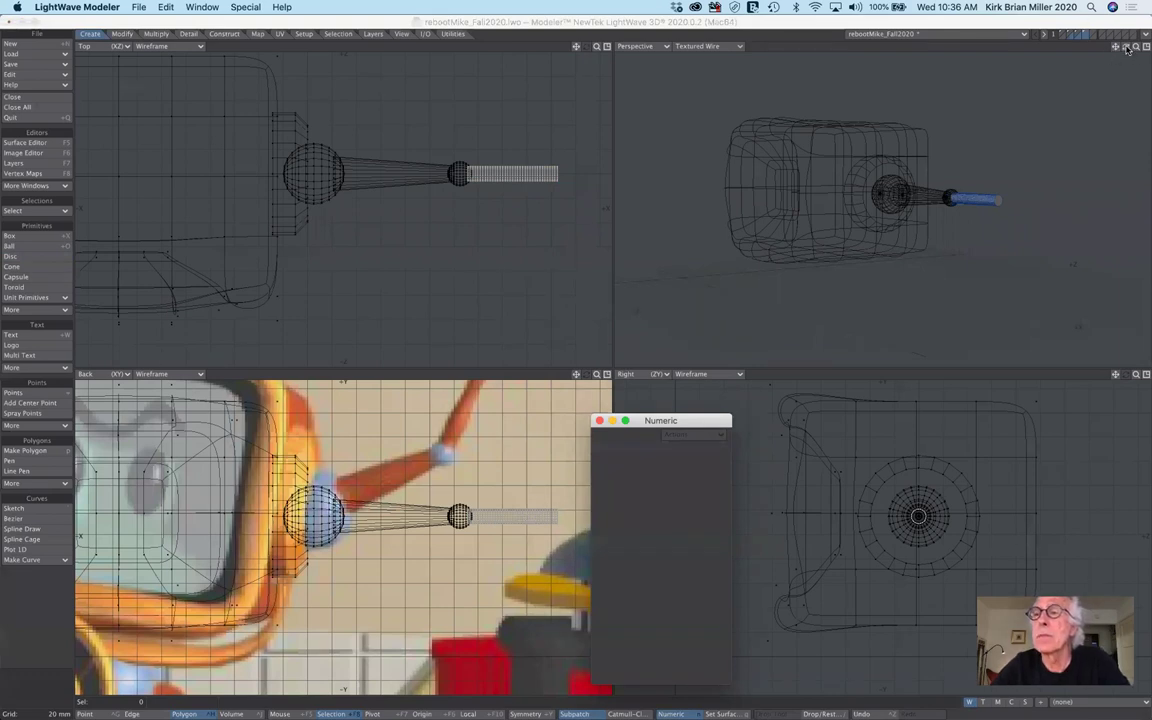
key("n")
left_click_drag(1118, 47, 858, 297)
key("n")
scroll(1015, 47, "up", 2)
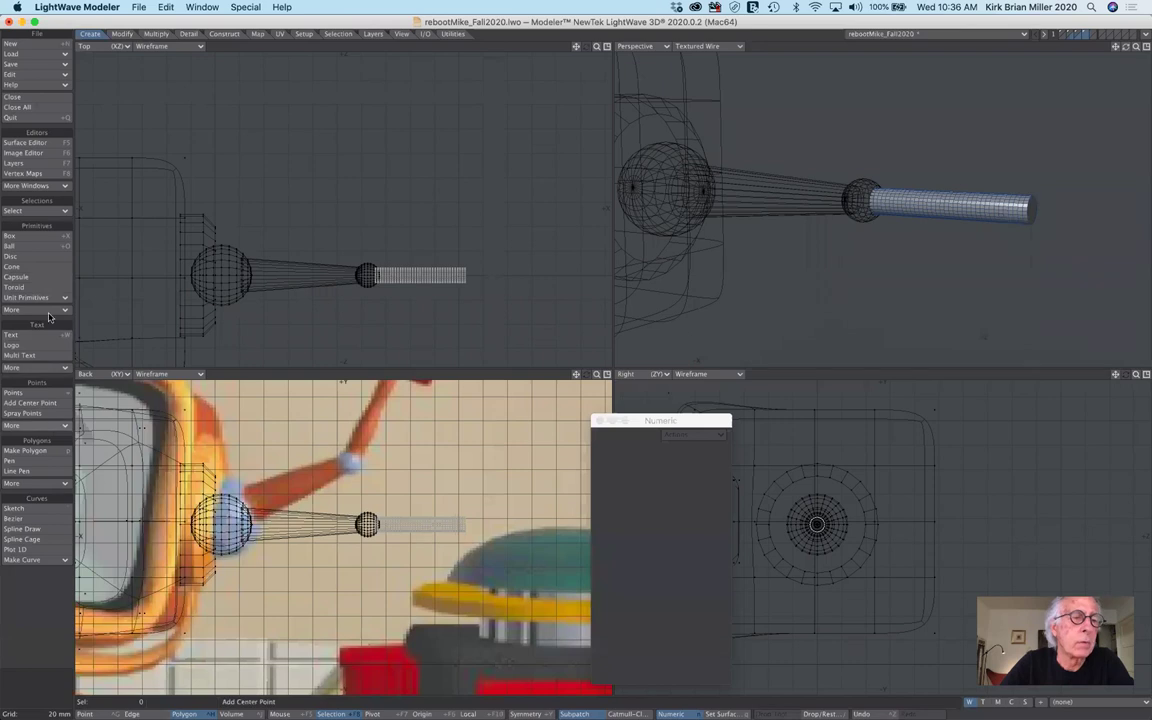
left_click(121, 34)
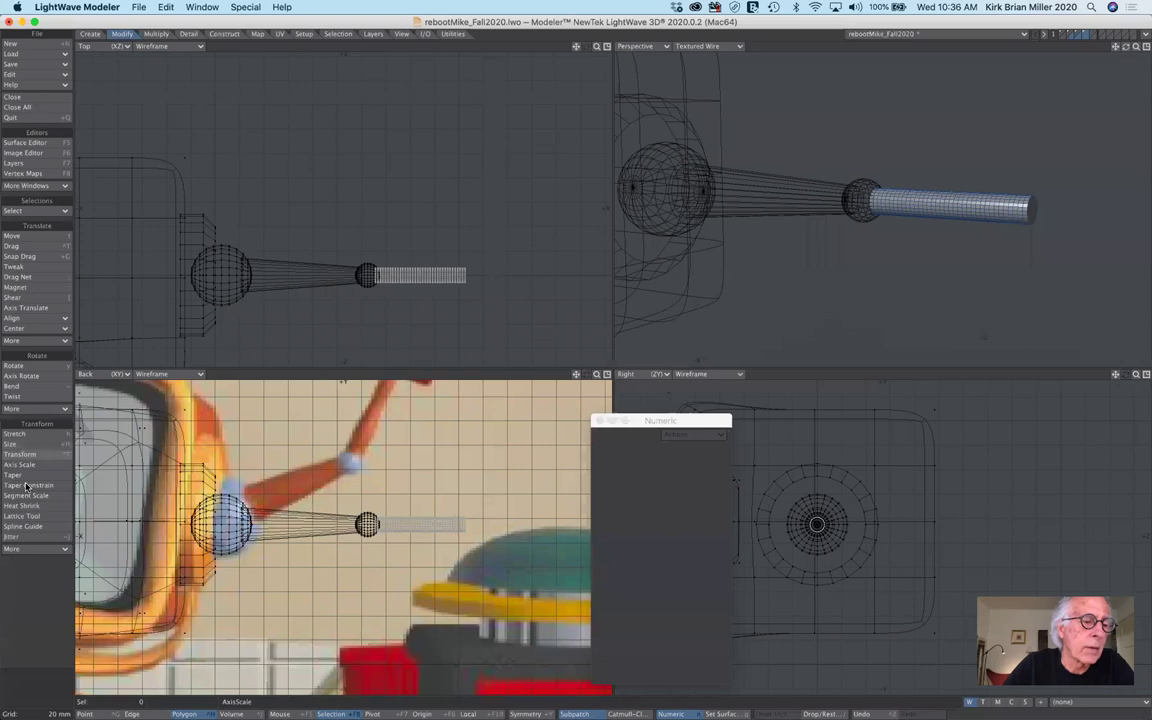
left_click(52, 549)
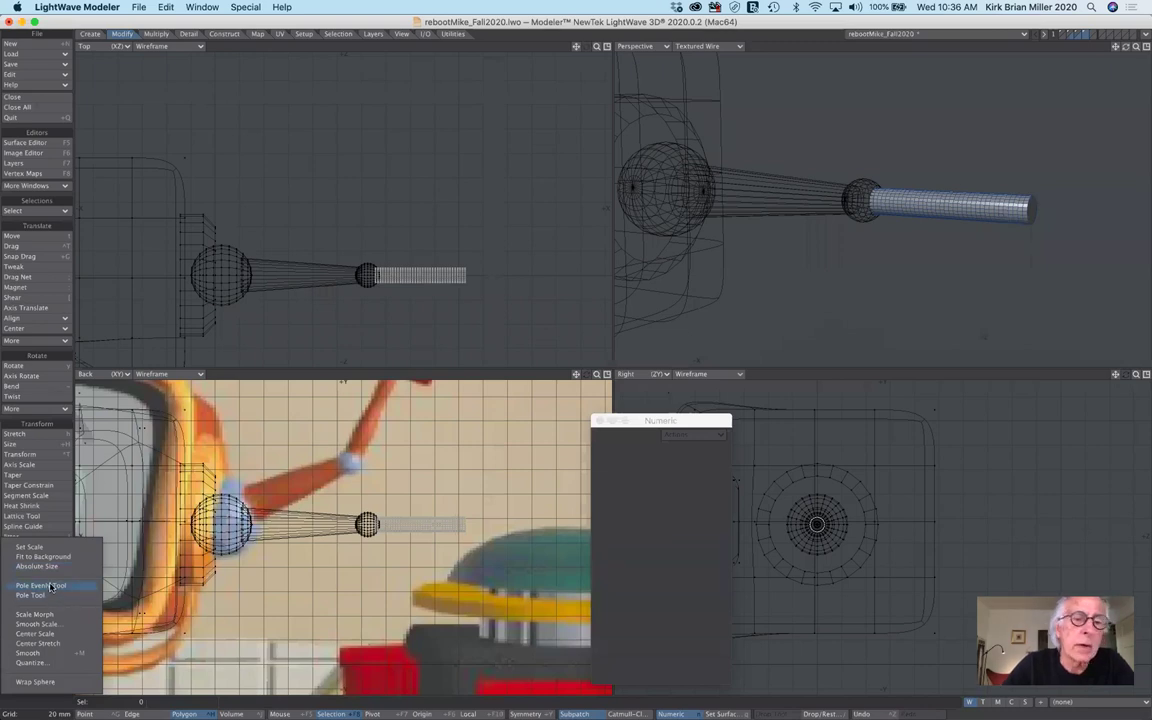
left_click(50, 587)
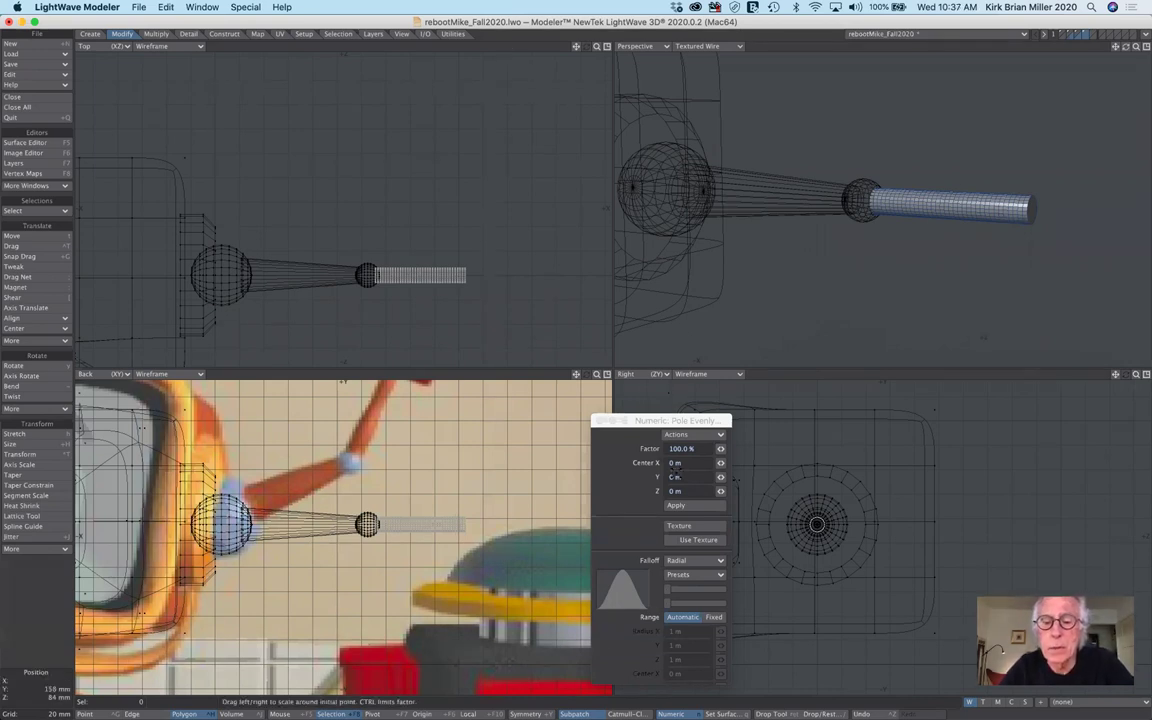
left_click_drag(669, 420, 660, 113)
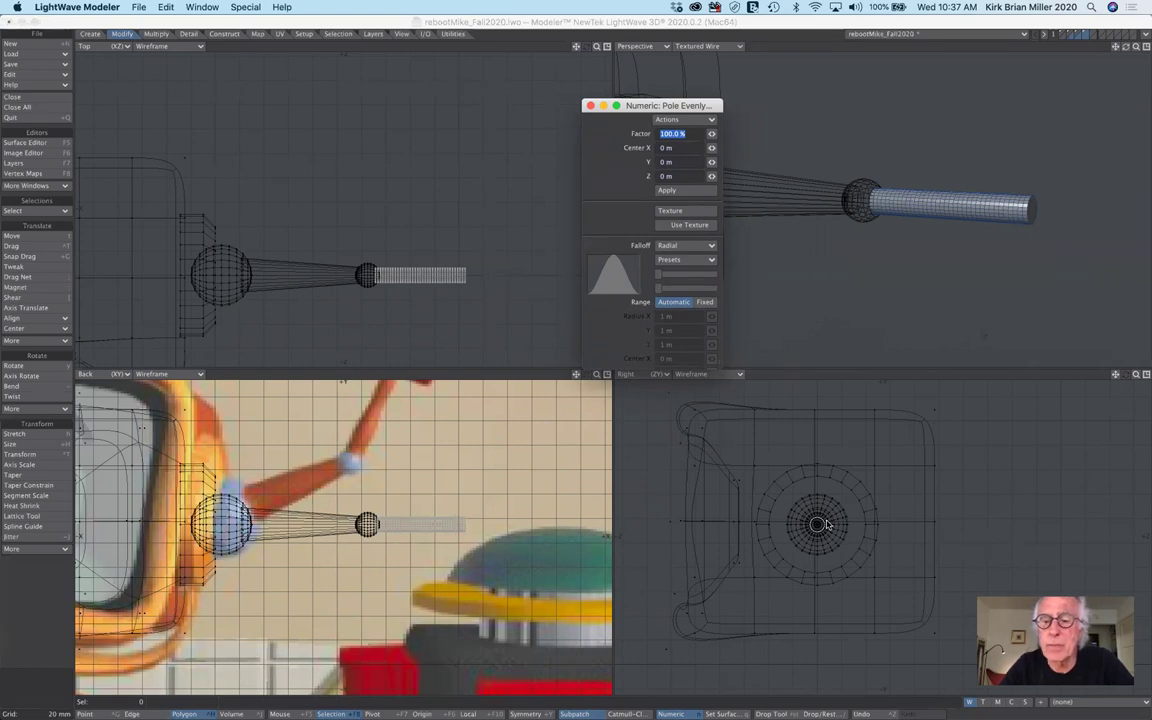
- Try scaling the cylinder with Pole Evenly at a 1600% factor and automatic radial falloff range, and undo it
left_click_drag(737, 470, 790, 474)
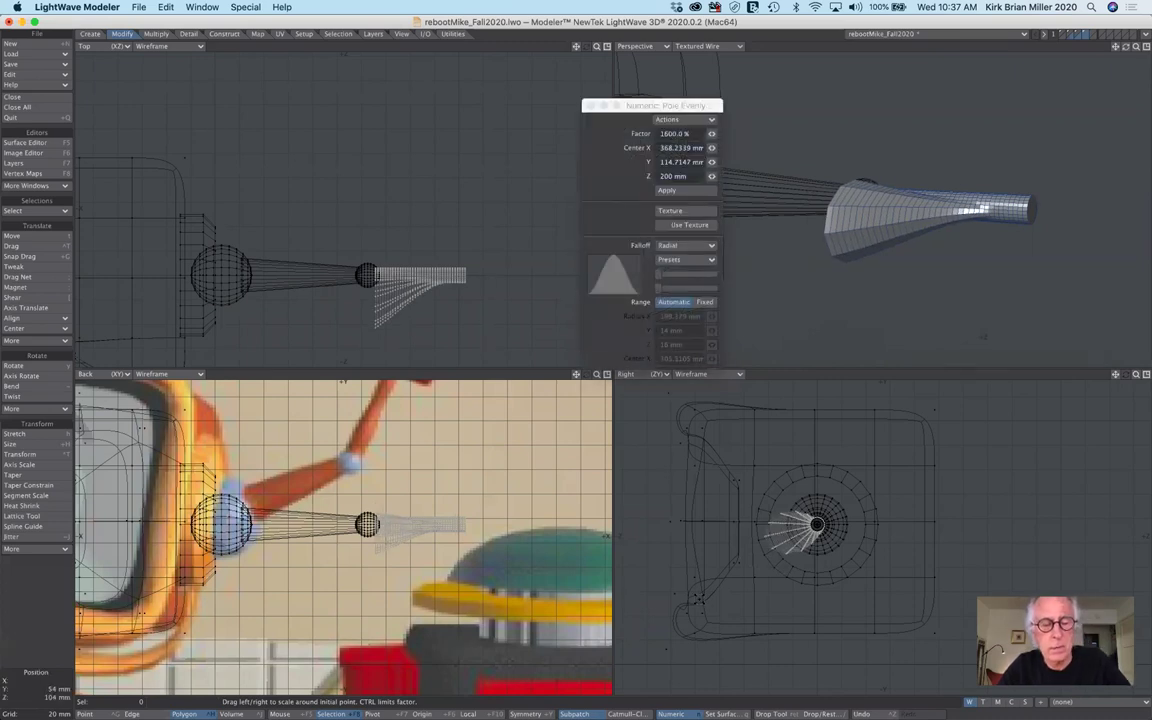
key("u")
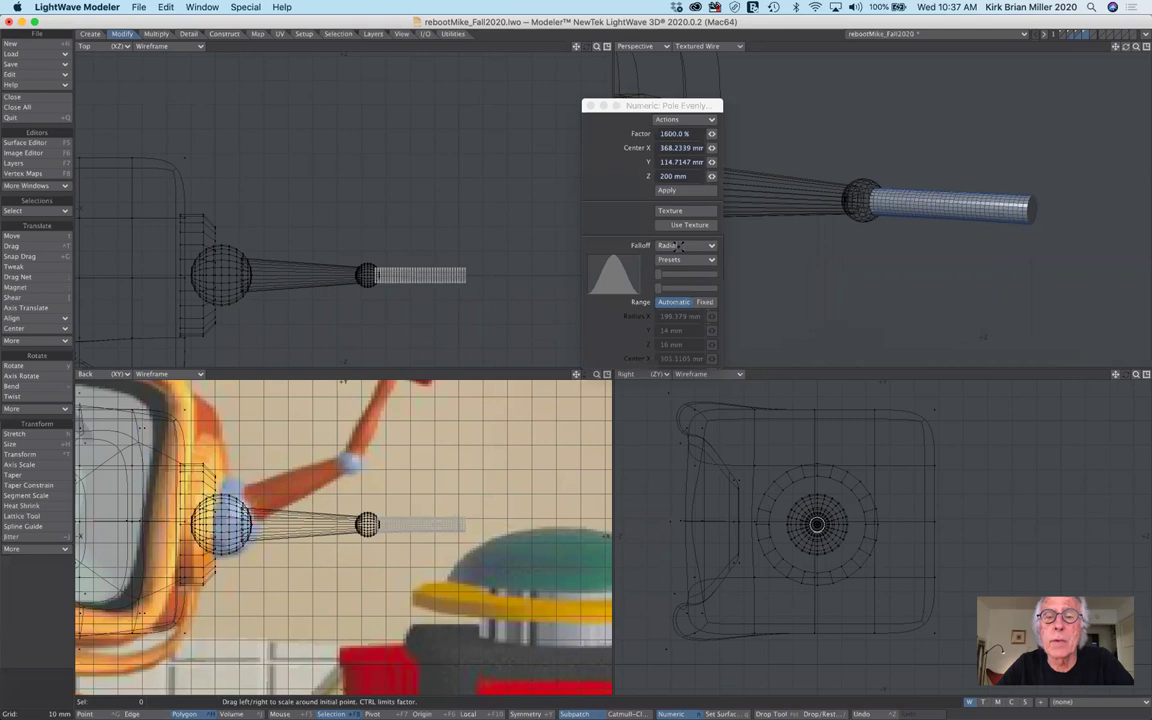
- Define a fixed radial falloff over the cylinder's inner half, centred at X 350 mm with radii of 36 mm in X, 23.149 mm in Y and 24 mm in Z
left_click(682, 245)
left_click(659, 279)
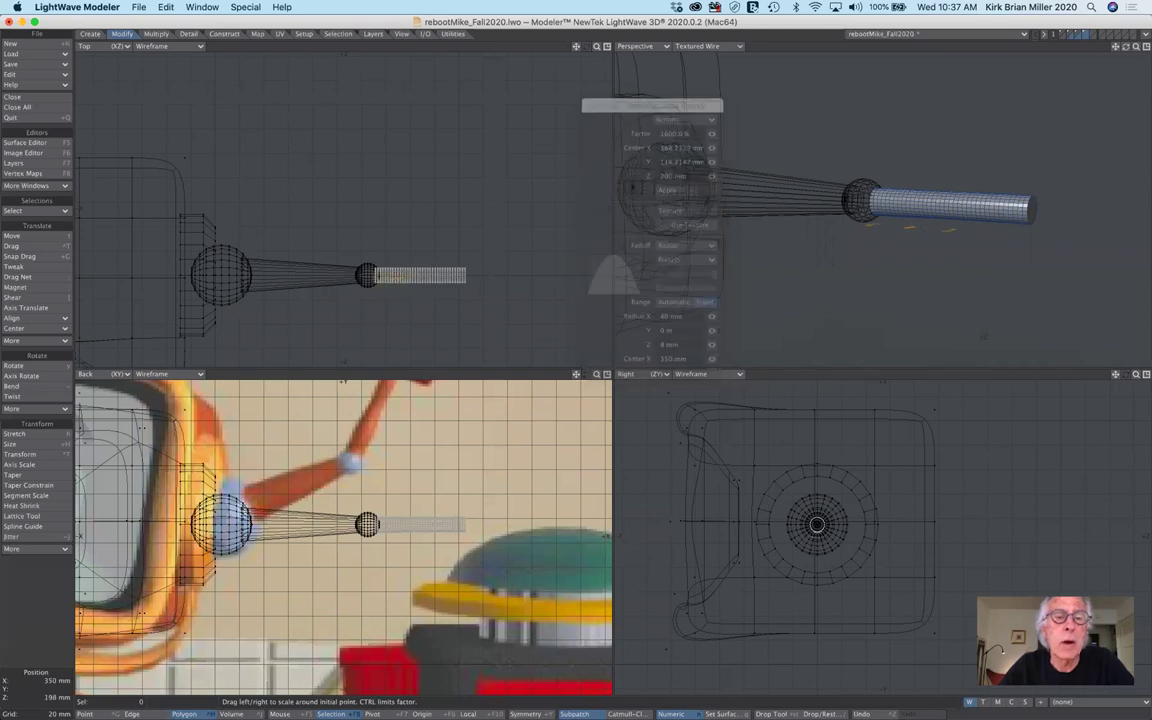
right_click_drag(337, 253, 340, 256)
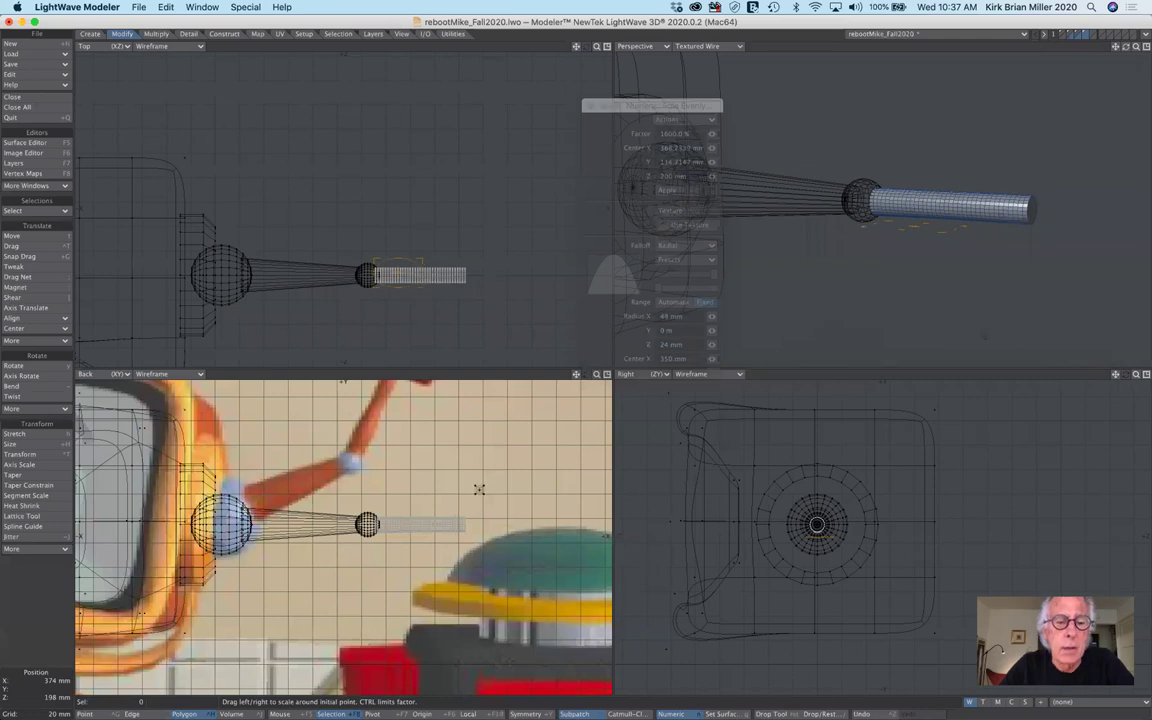
mouse_move(925, 545)
left_mouse_down()
mouse_move(930, 585)
mouse_move(922, 568)
left_mouse_up()
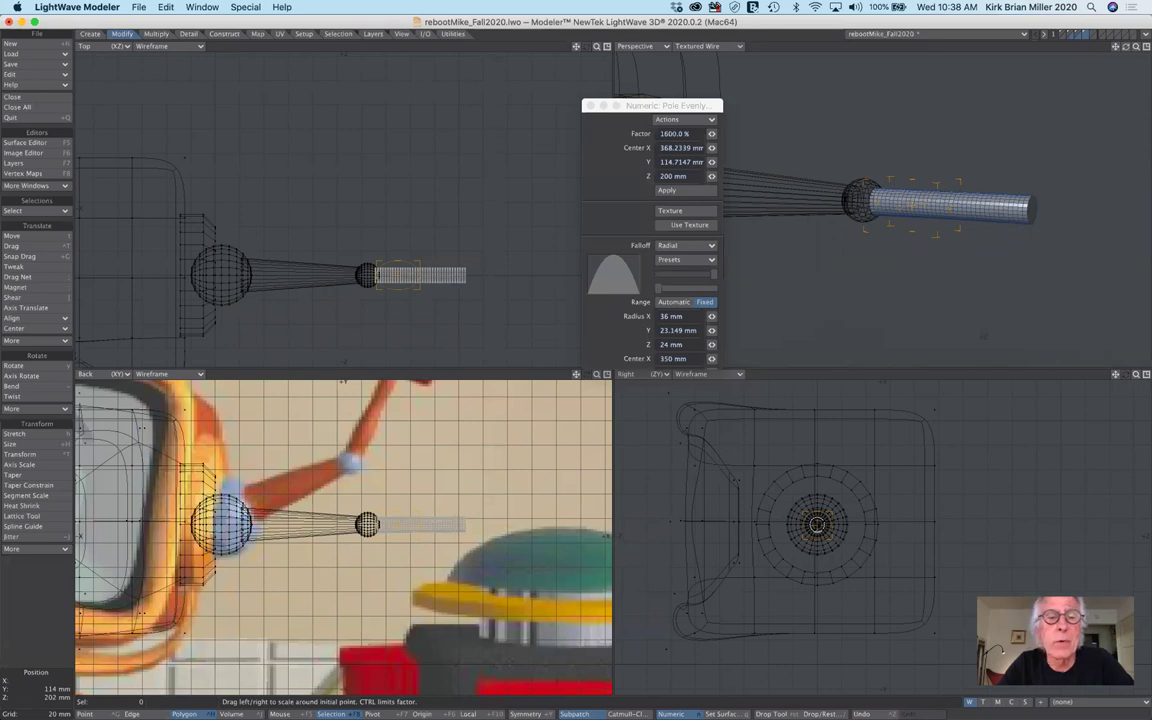
- Try scaling the cylinder's inner half with Pole Evenly, ending at a 148% factor, and undo it
left_click_drag(860, 190, 838, 190)
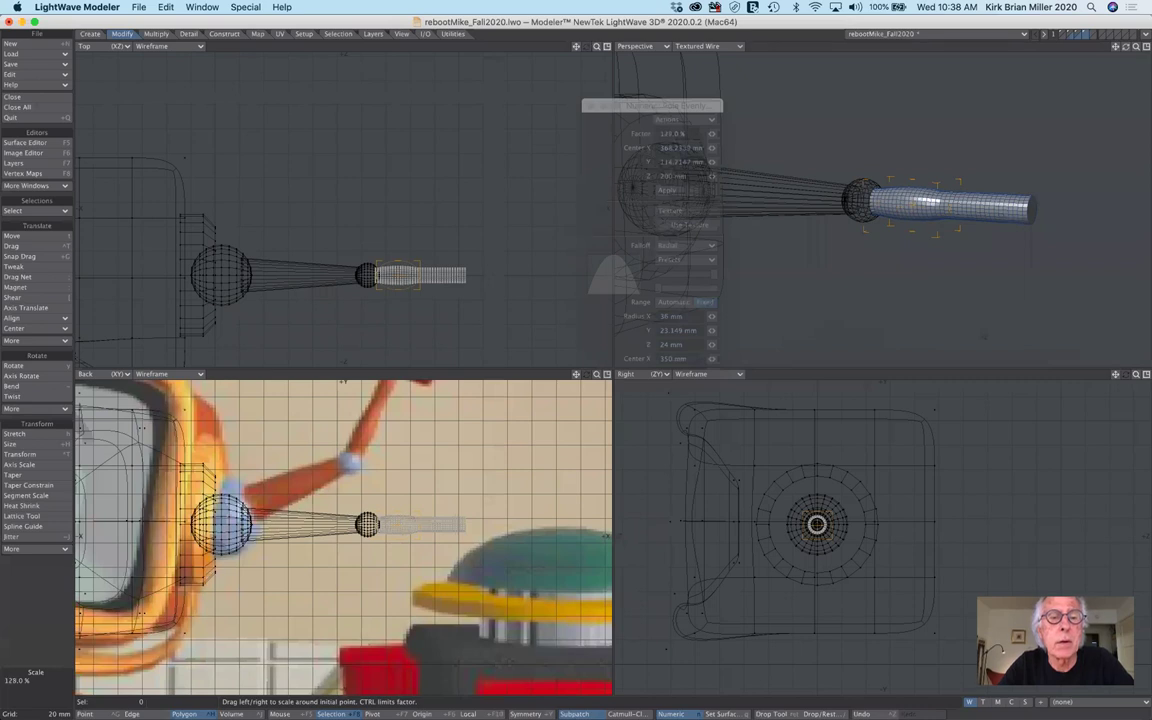
left_click_drag(830, 180, 800, 182)
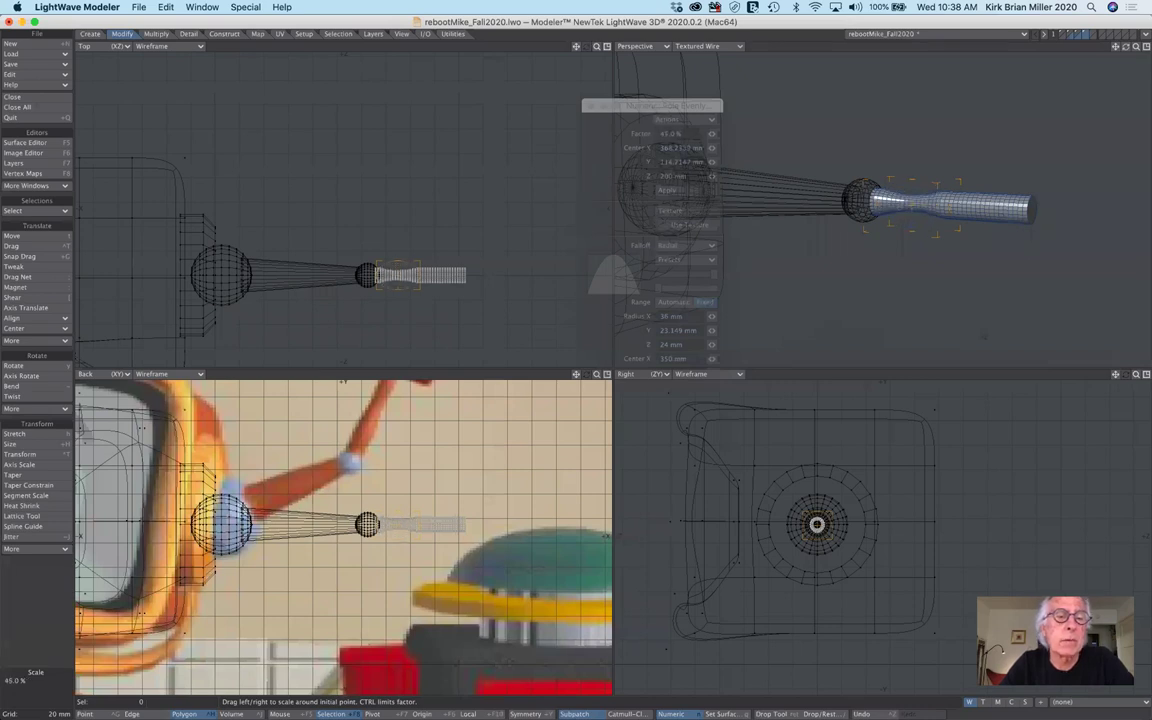
mouse_move(800, 182)
left_mouse_down()
mouse_move(842, 178)
mouse_move(821, 180)
left_mouse_up()
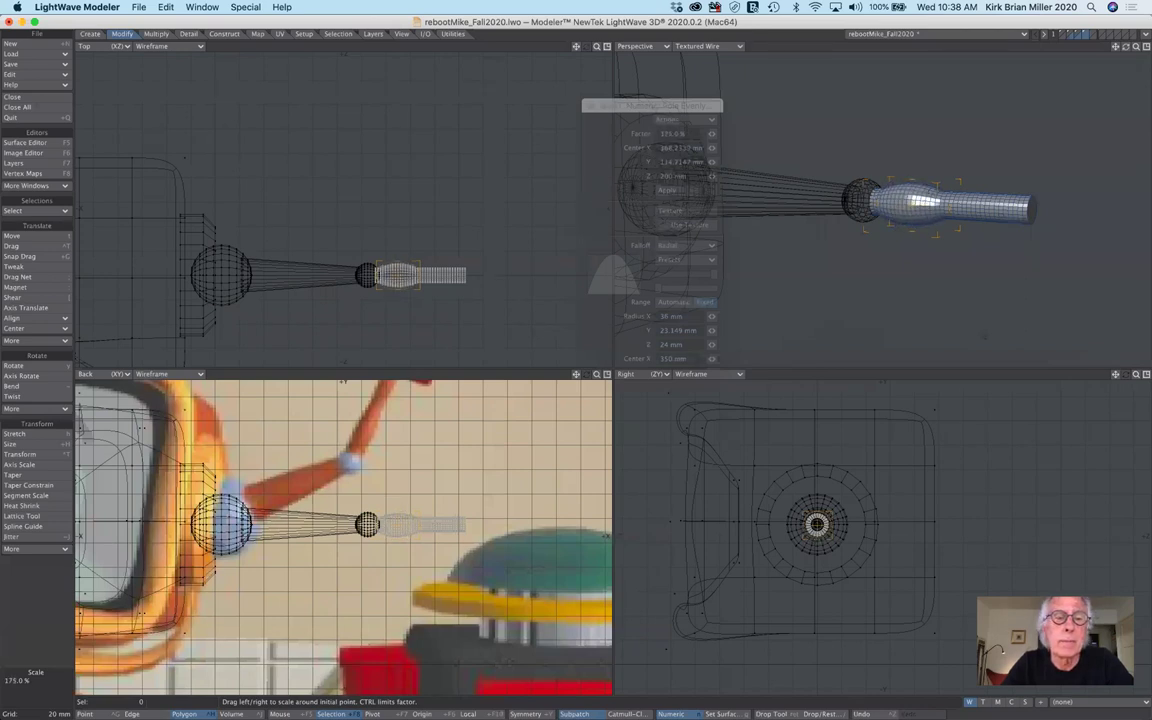
left_click_drag(821, 180, 812, 180)
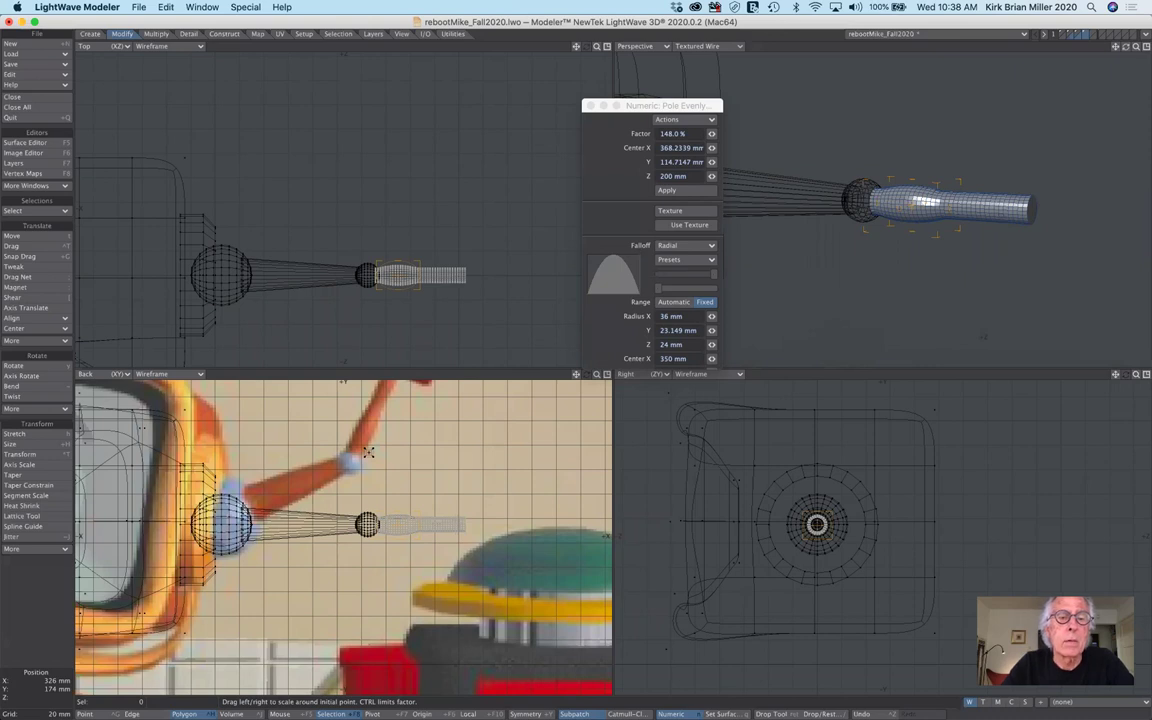
key("ctrl+z")
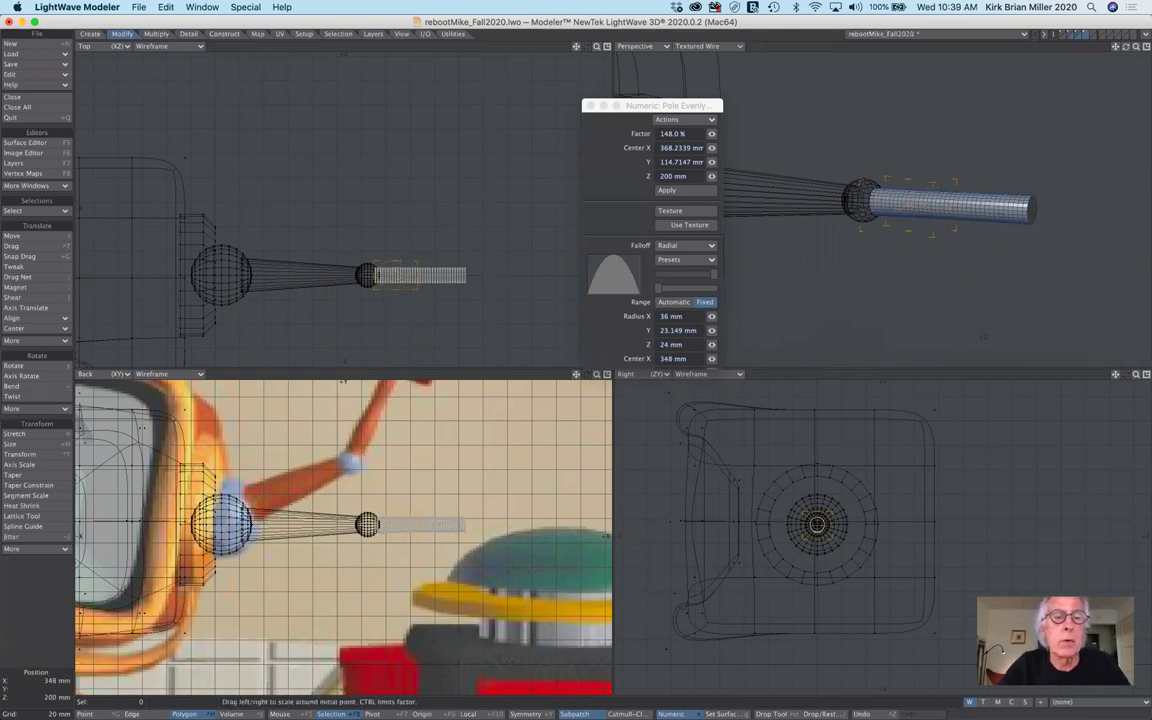
- Recentre the radial falloff at X 354 mm and bulge the cylinder's inner half with Pole Evenly at a 158% factor
key("n")
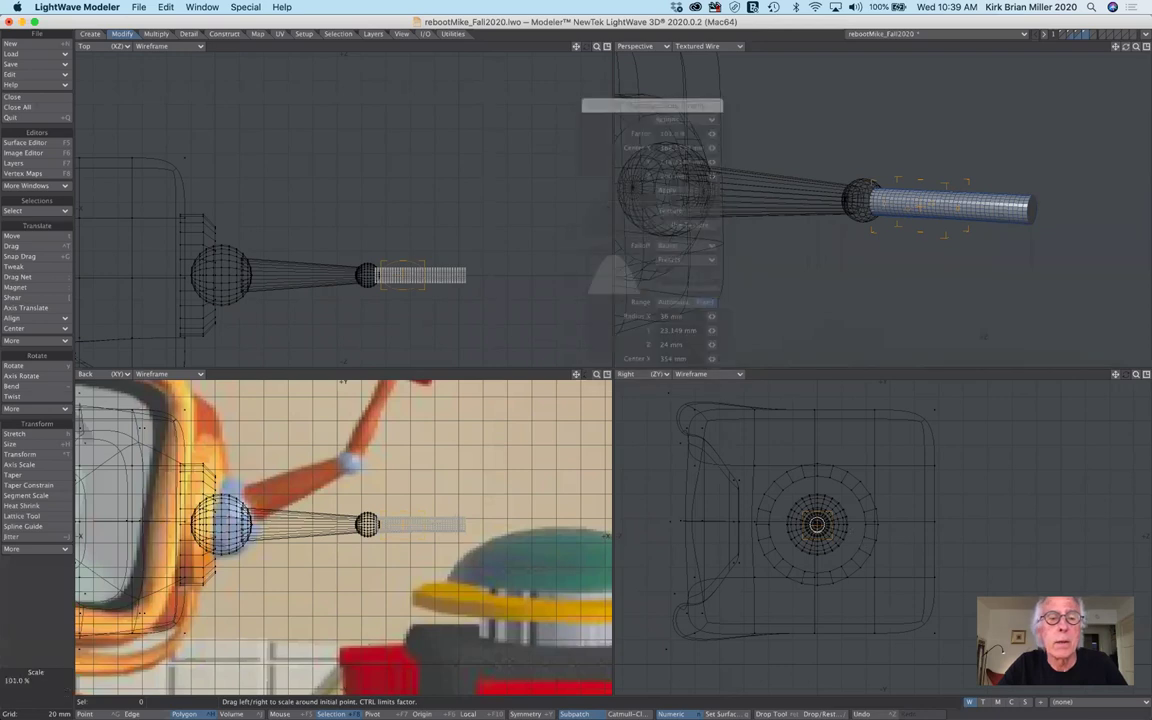
left_click_drag(735, 472, 738, 472)
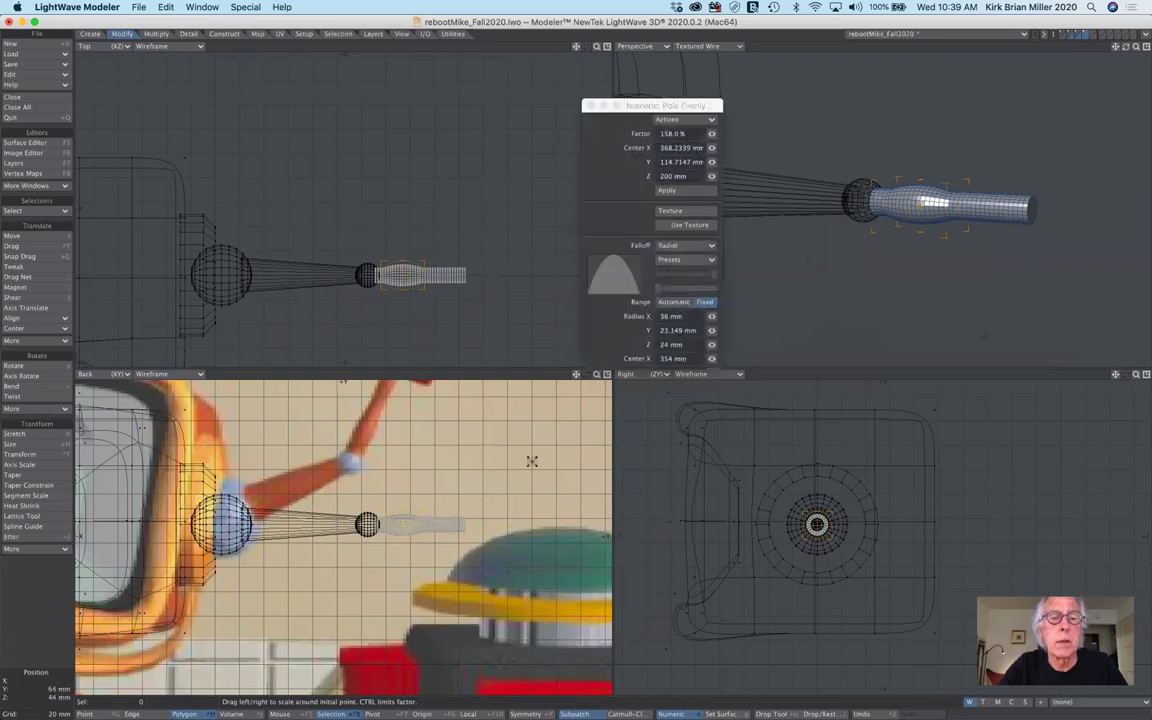
- Bulge the cylinder's outer half with Pole Evenly at 133%, using a falloff centred at X 388 mm with a 32 mm X radius, and finish the tool
left_click(401, 273)
left_click(385, 237)
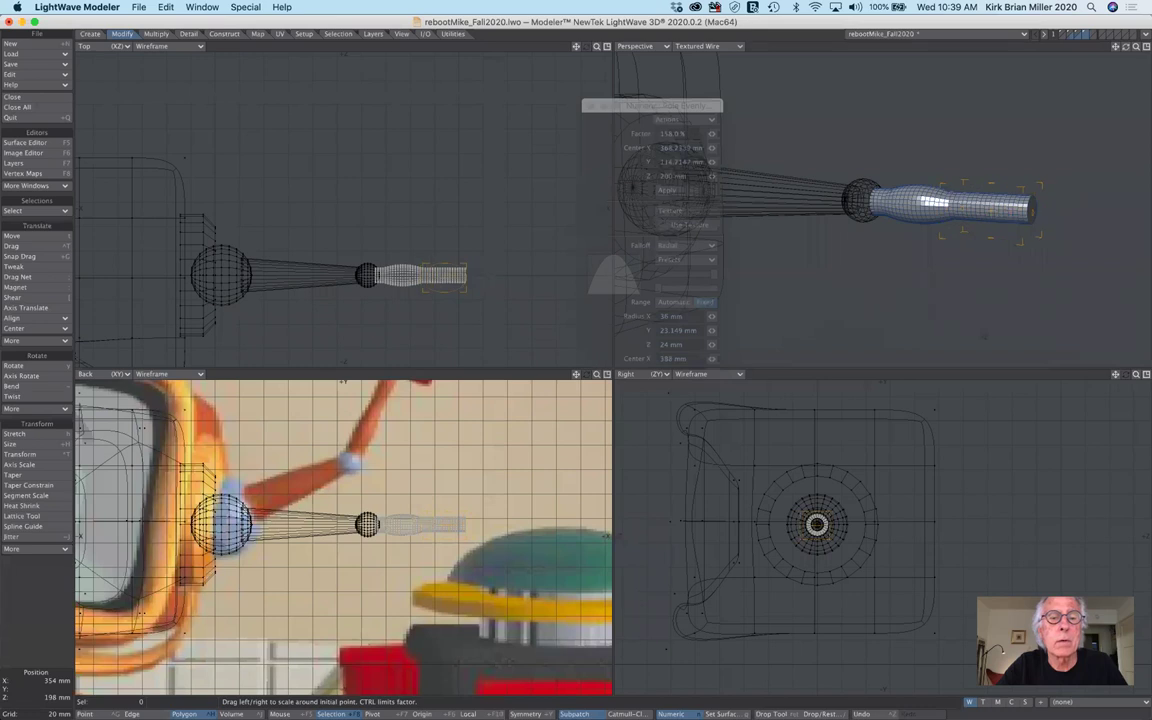
left_click(383, 237)
left_click_drag(362, 249, 416, 236)
left_click_drag(417, 244, 418, 245)
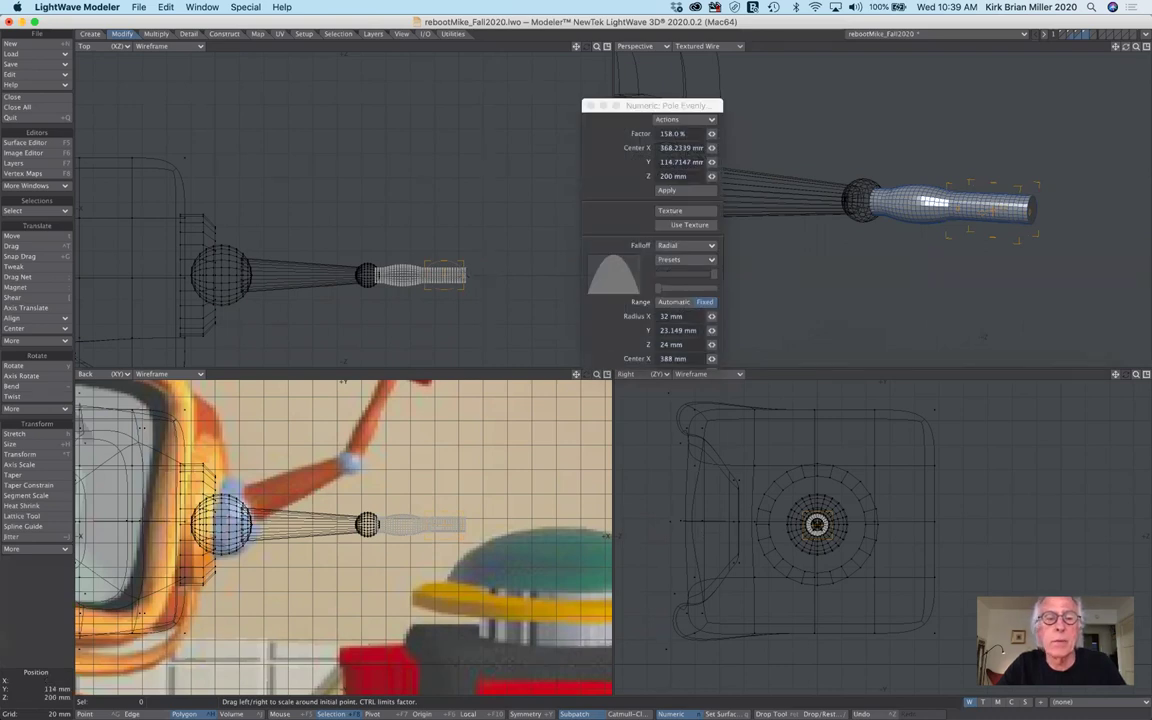
left_click_drag(985, 337, 958, 343)
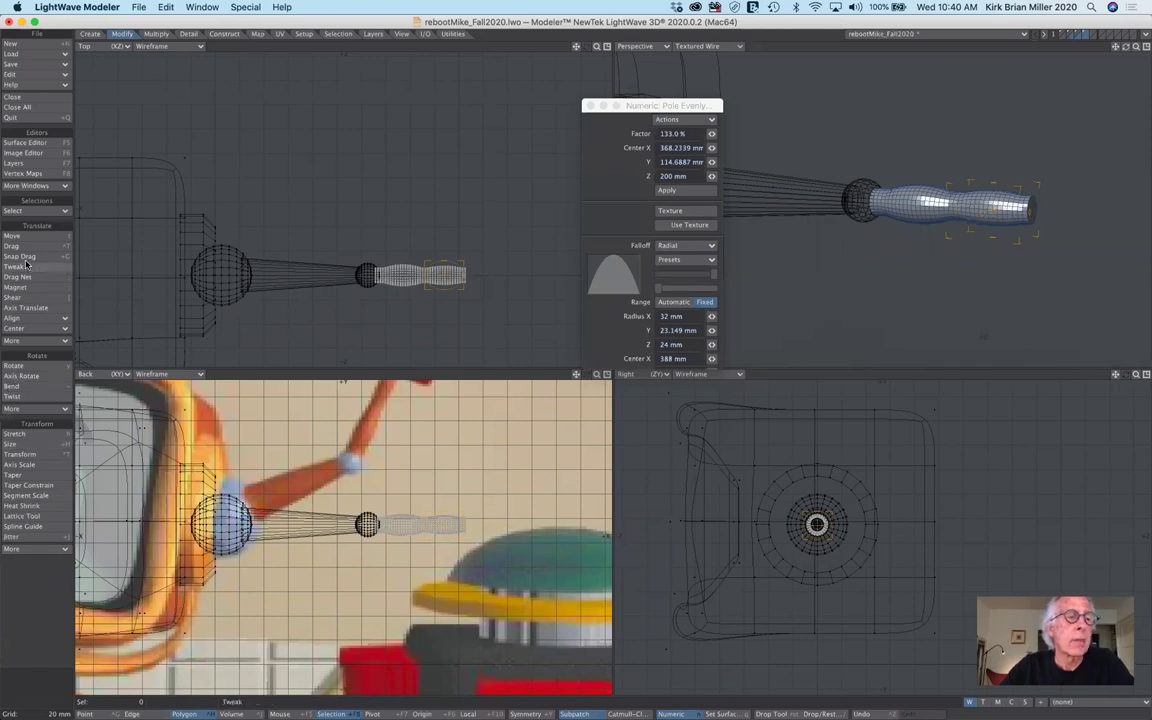
left_click(38, 549)
left_click(43, 553)
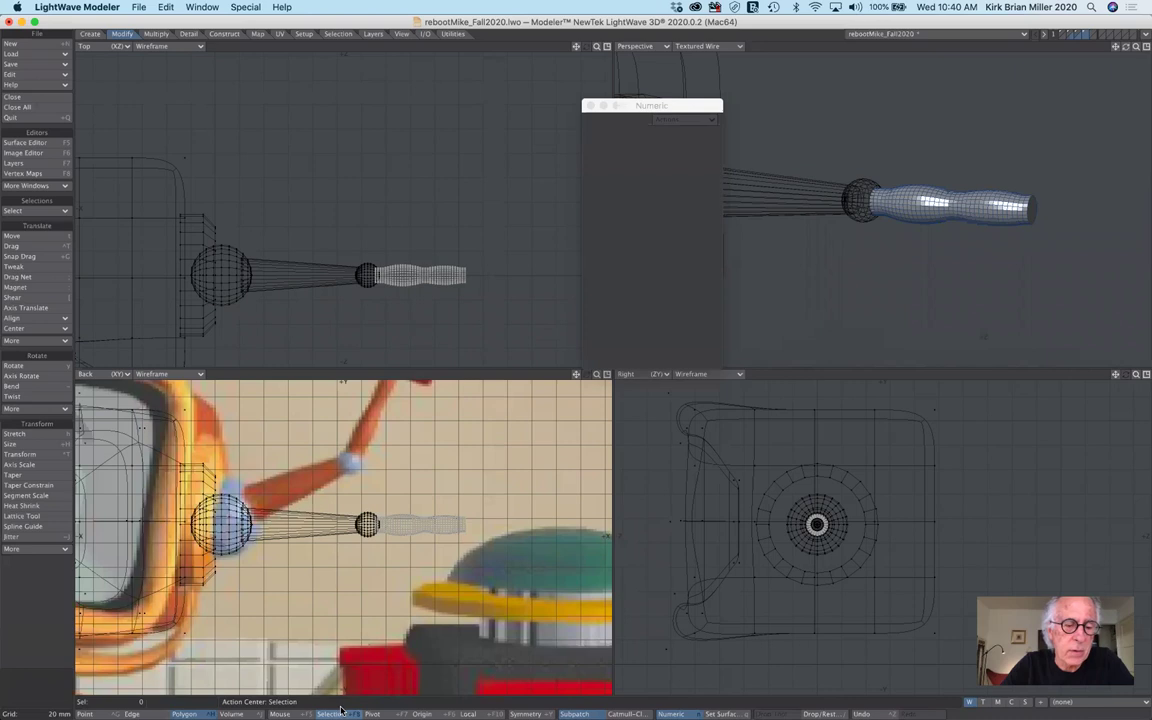
- Set the action centre to Mouse and stretch the forearm from X 332 mm to 106% horizontally and 97% vertically in the top view
left_click(287, 711)
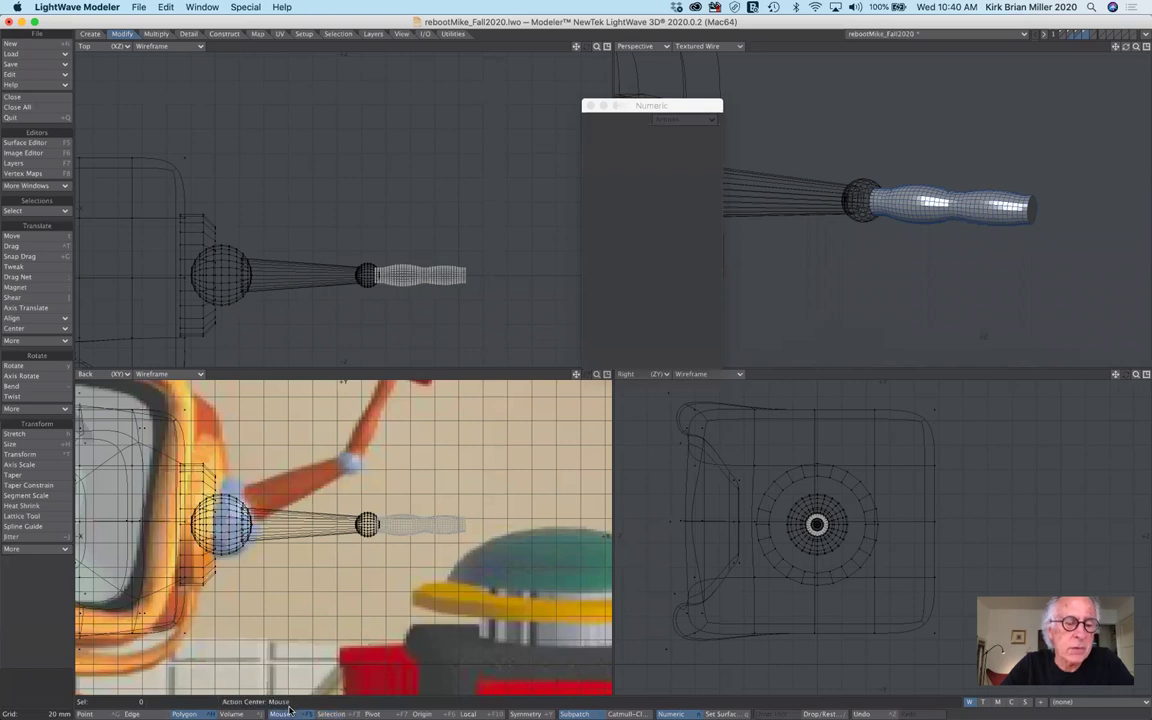
left_click(14, 433)
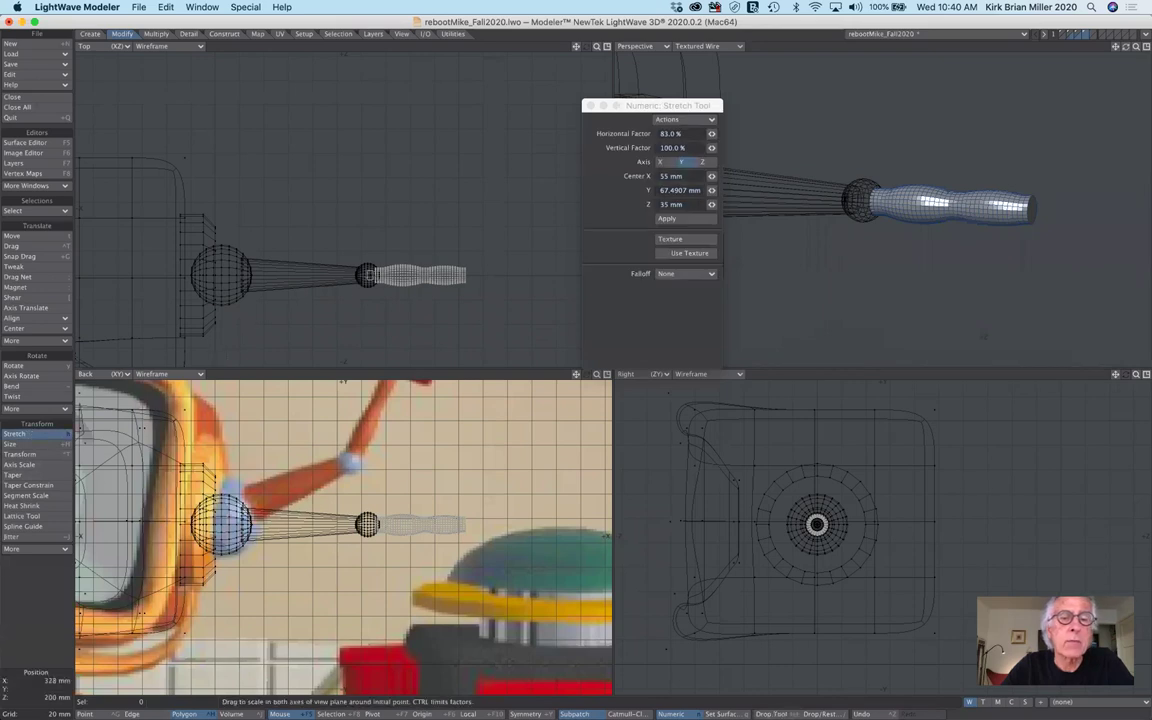
left_click_drag(636, 190, 653, 192)
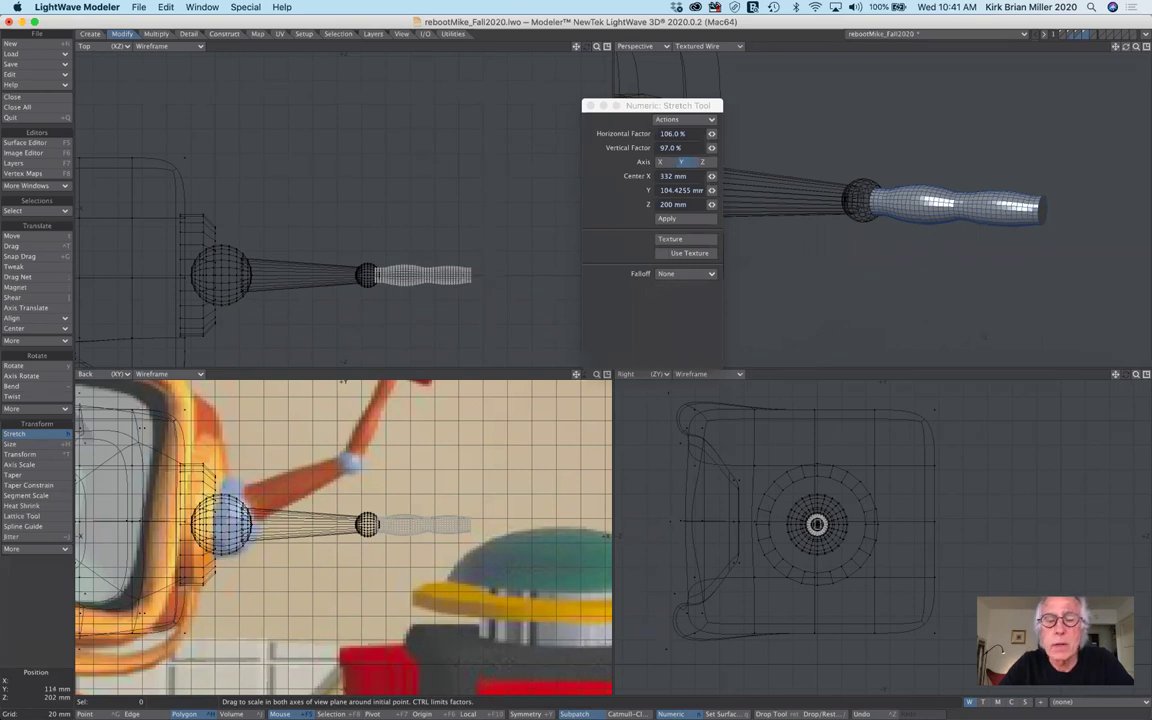
- Slim the forearm in the side view by stretching it to 90% horizontally and 84% vertically, and finish the Stretch tool
left_click_drag(736, 472, 728, 462)
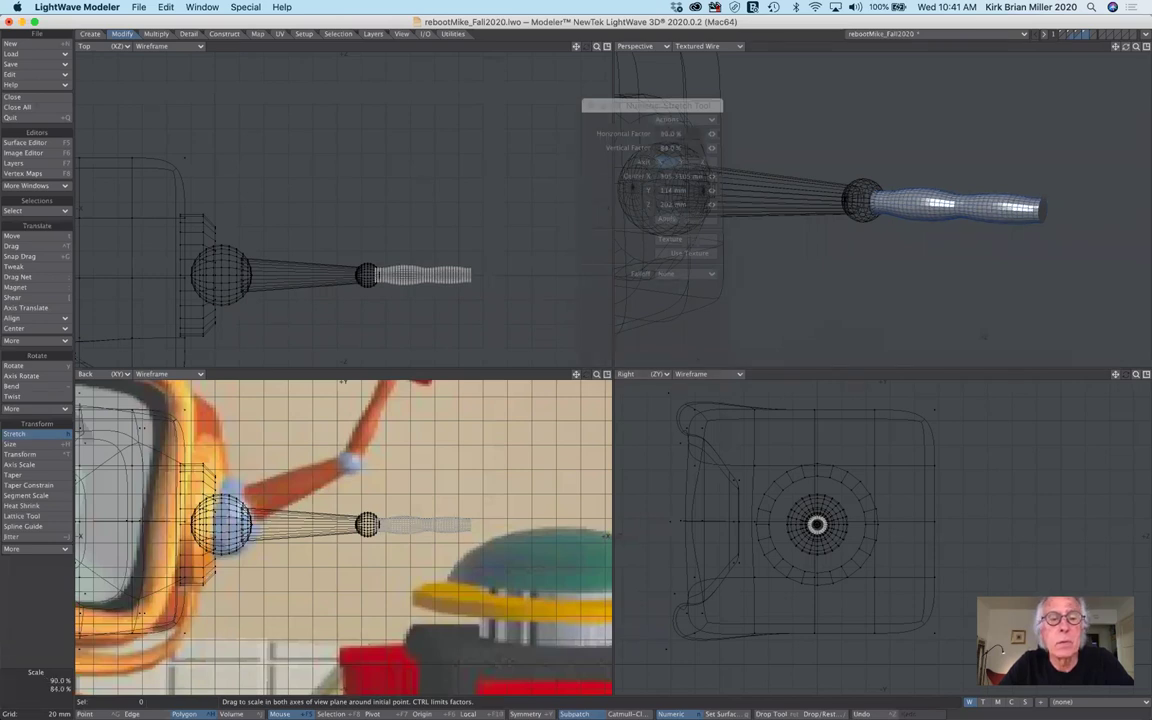
left_click_drag(699, 589, 699, 589)
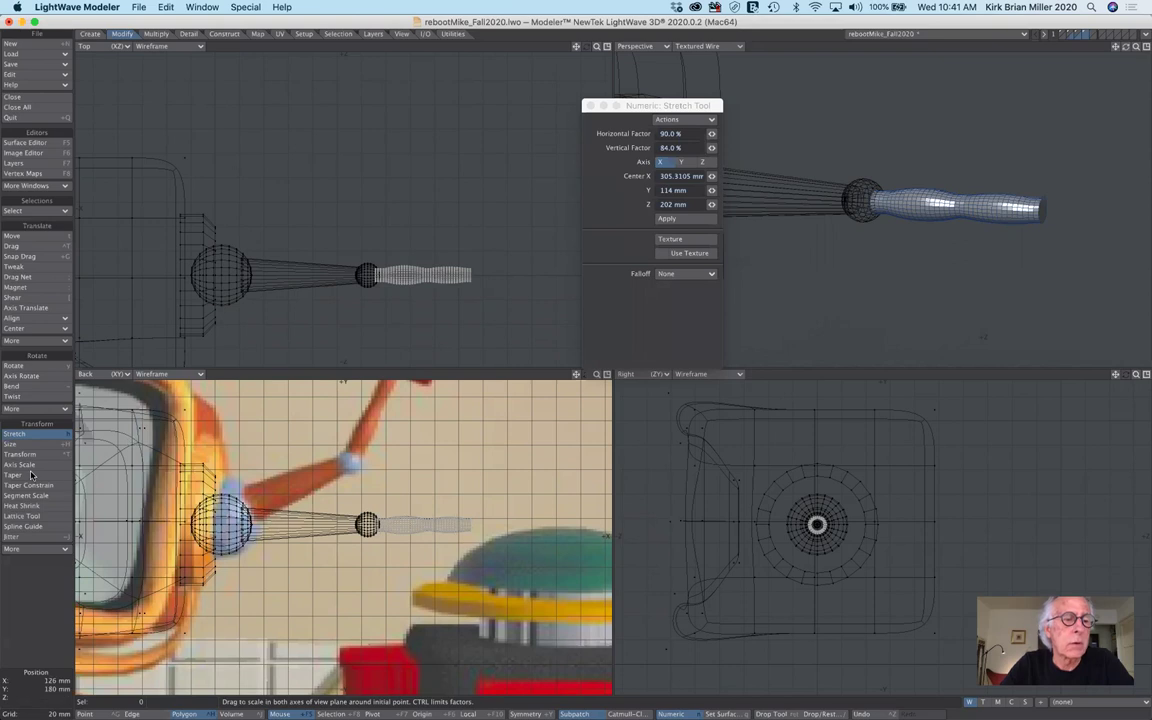
left_click(32, 435)
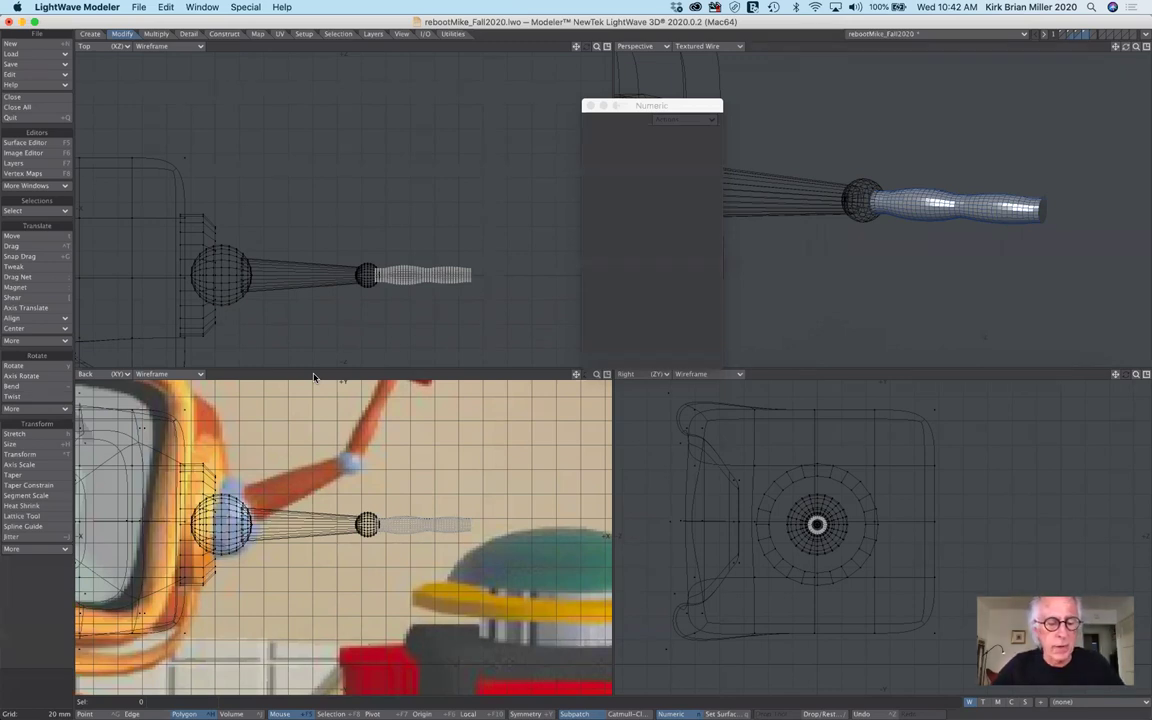
- Assign the existing brass surface to the forearm
key("q")
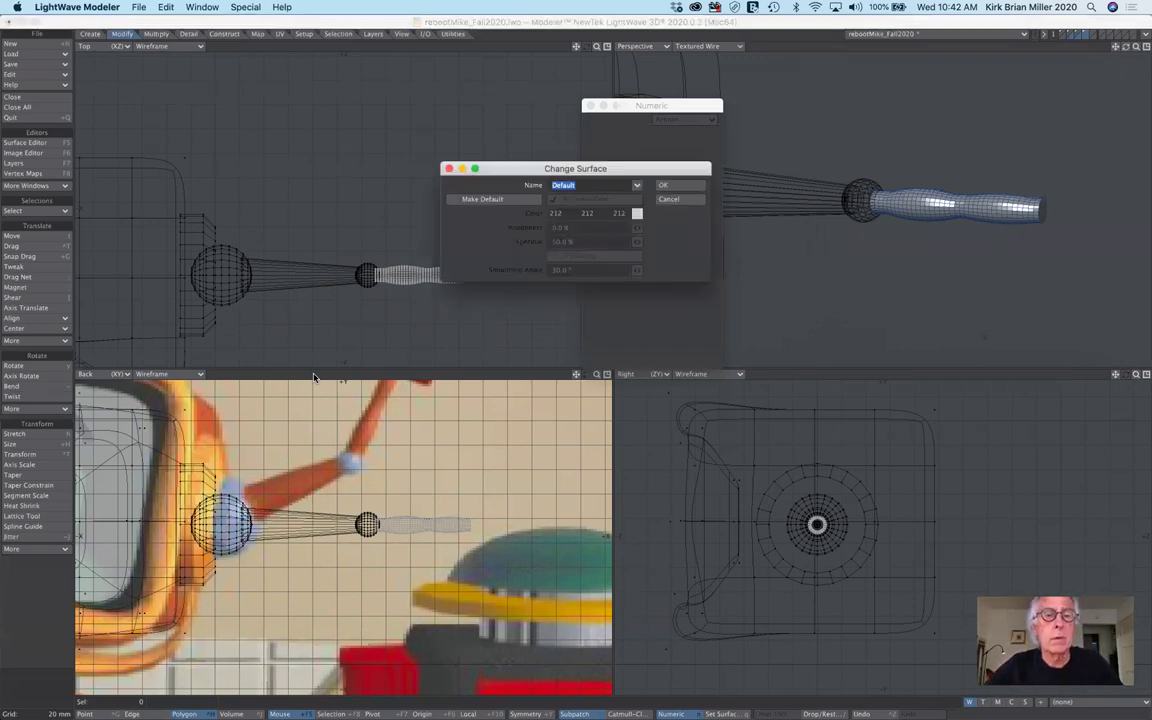
left_click(637, 185)
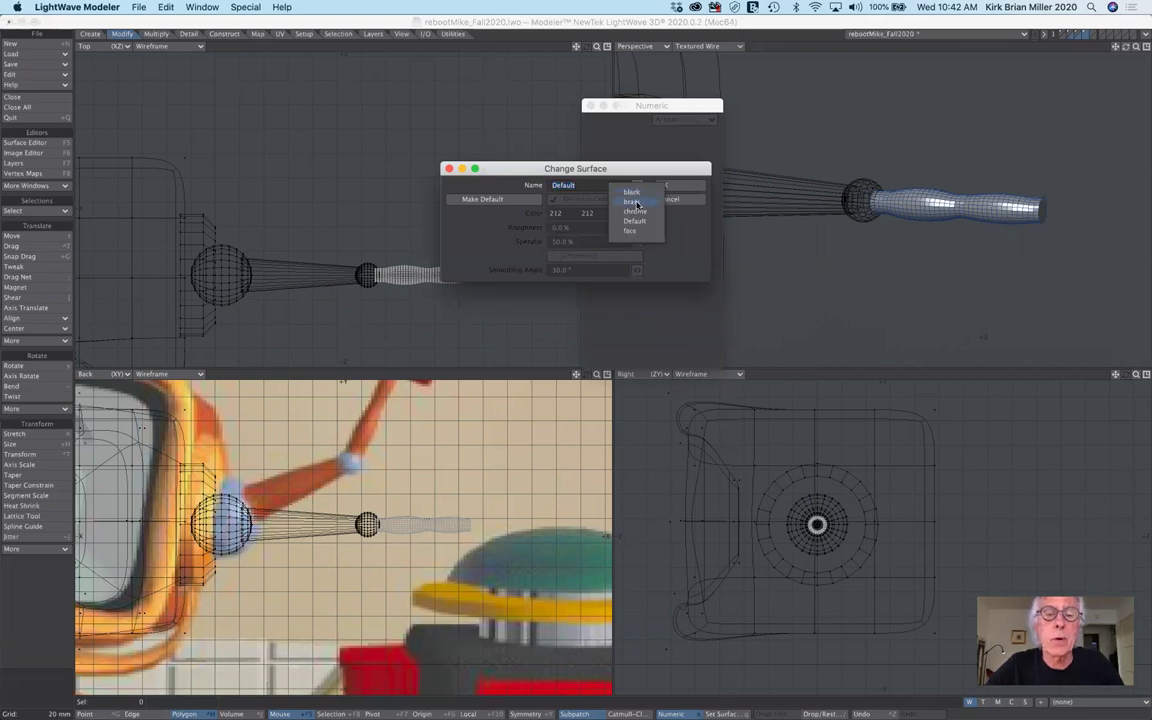
left_click(633, 202)
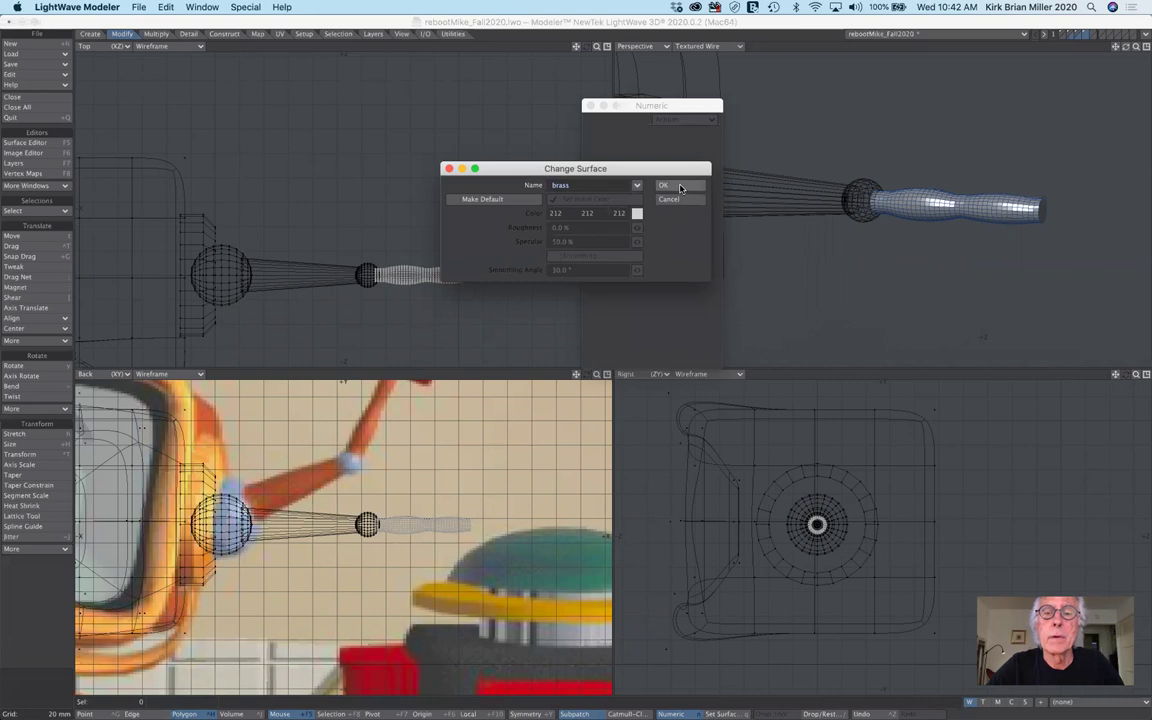
left_click(664, 186)
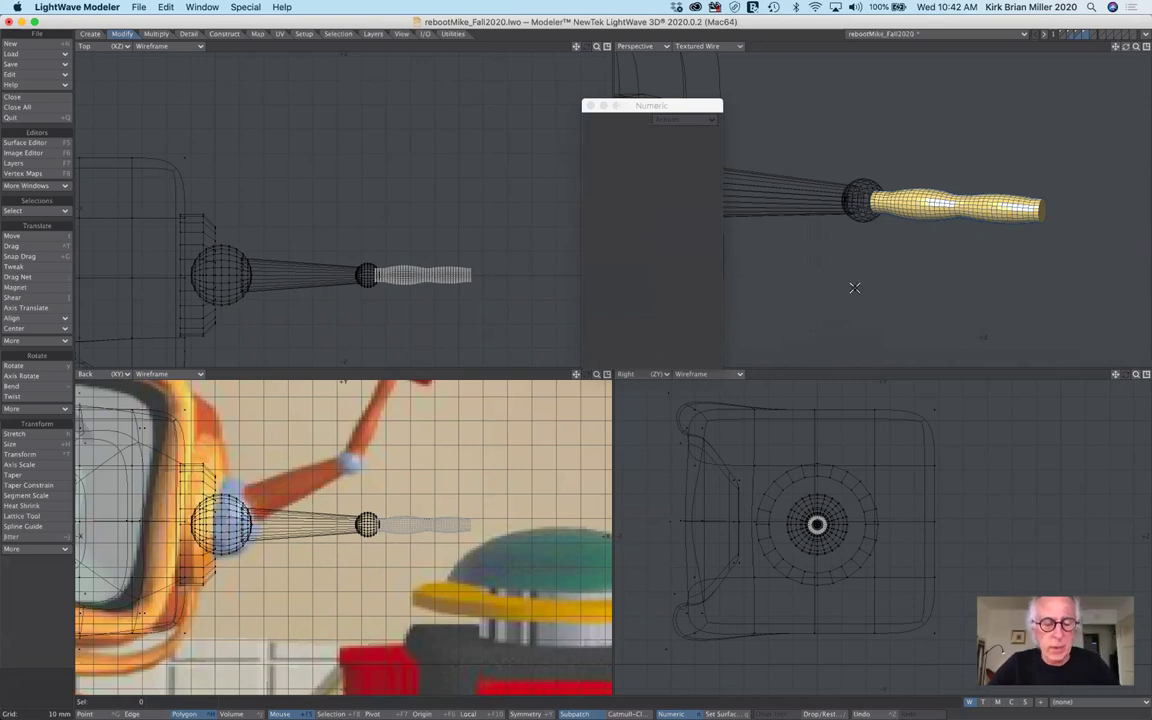
- Cut the forearm from its layer and paste it into the layer holding the arm
key("minus")
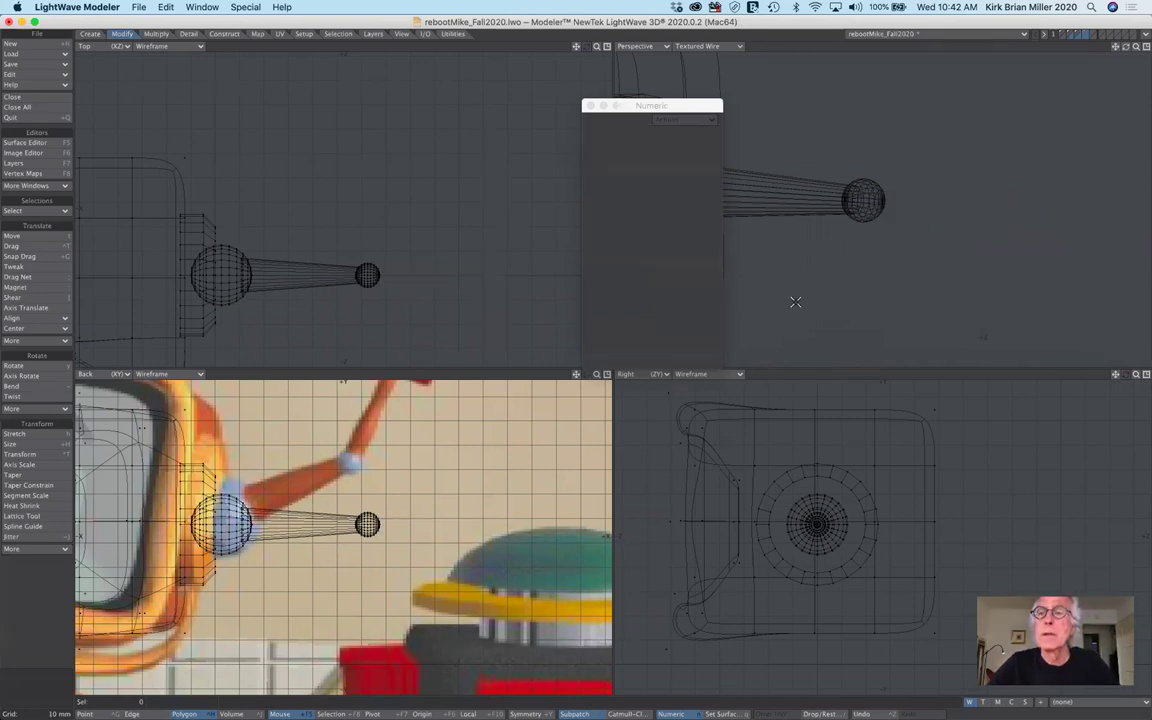
left_click(1077, 34)
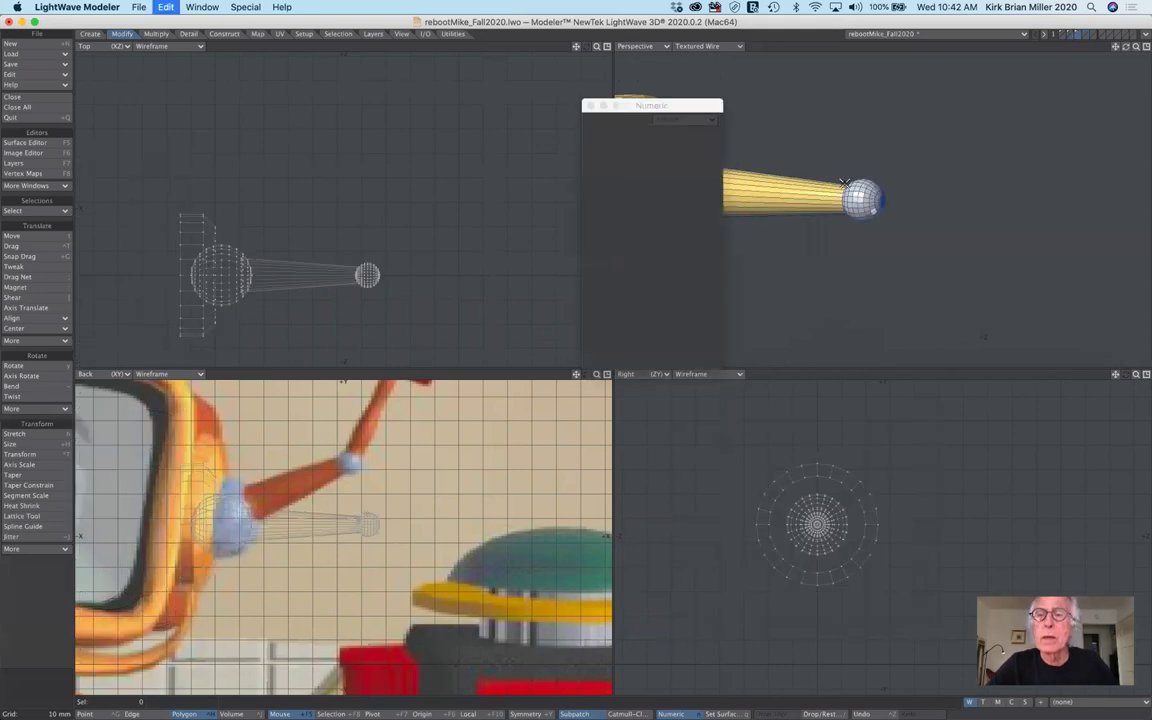
key("ctrl+v")
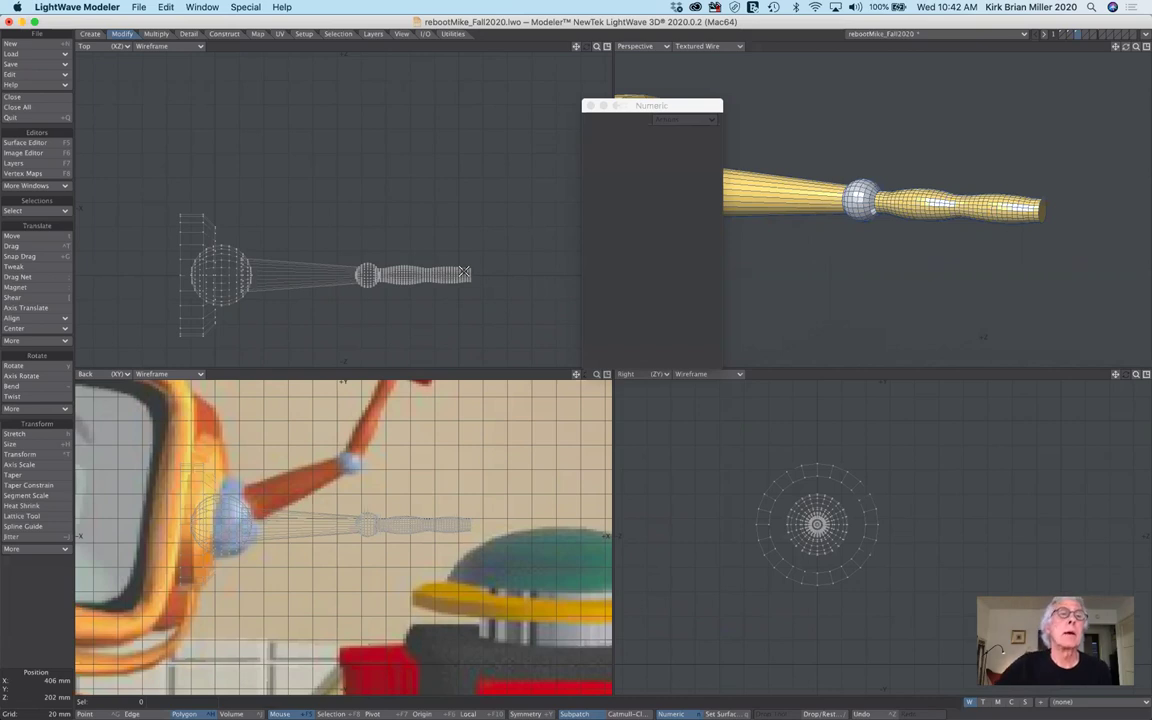
- Return to the emptied layer and show the arm and TV body layers as background references
left_click(1087, 35)
left_click(1078, 38)
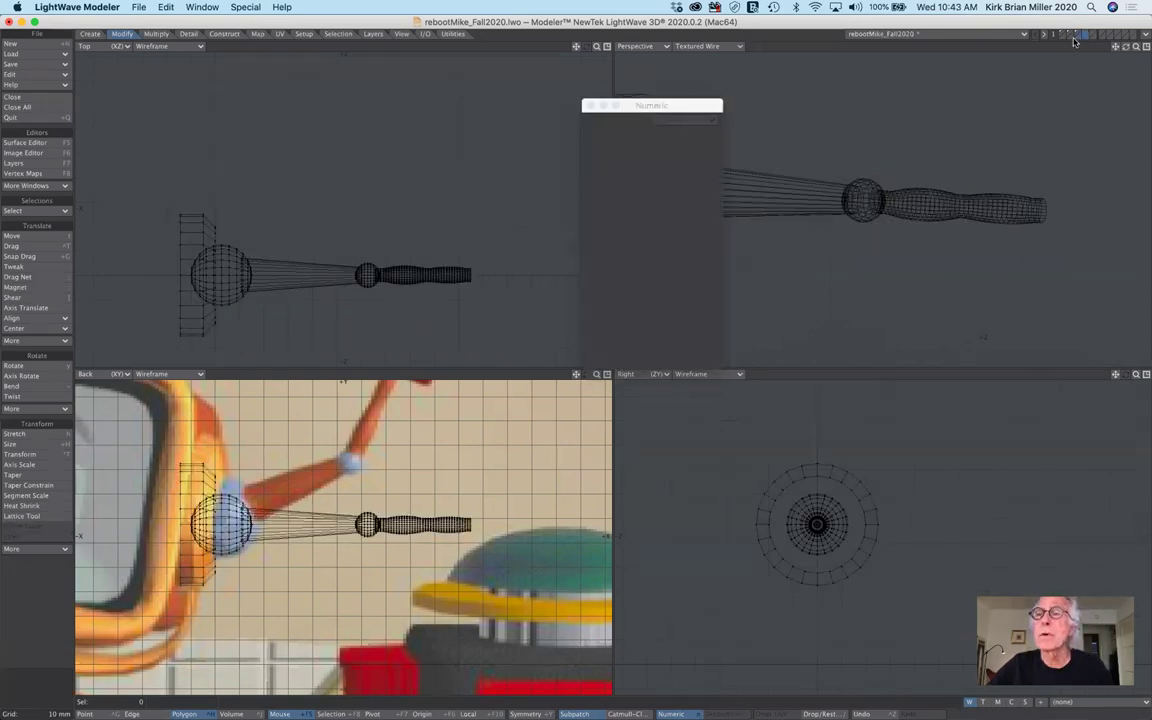
left_click(1069, 38)
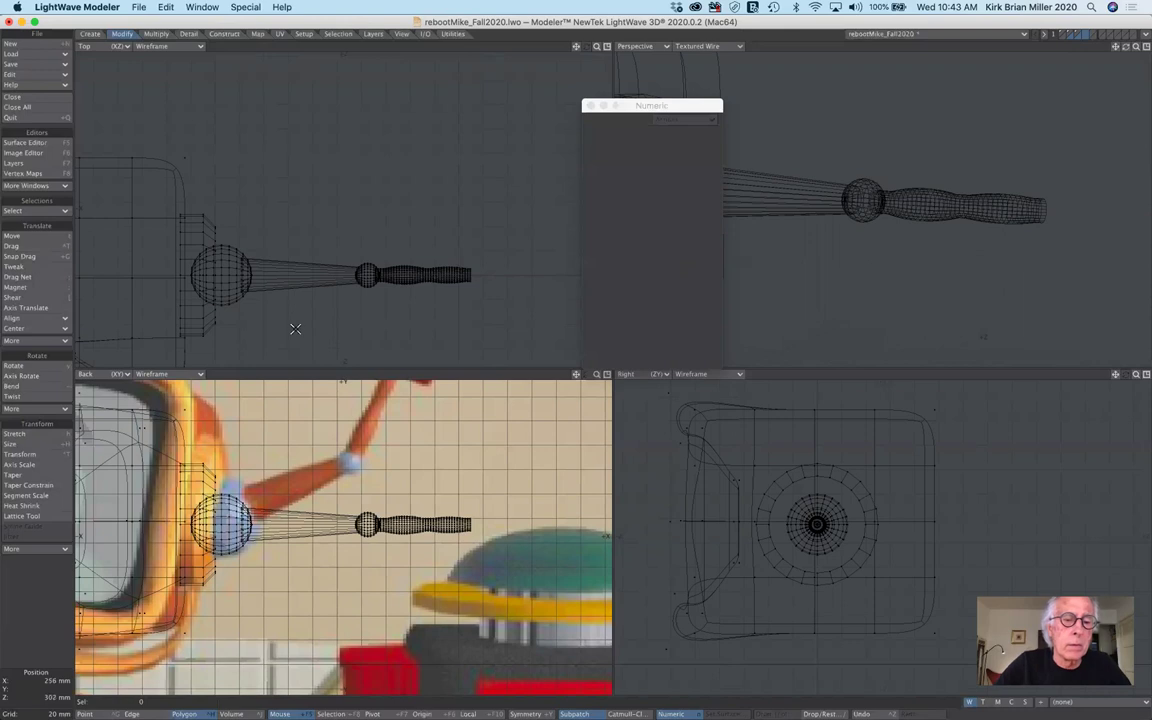
- Create a box at the forearm's outer end, 16 mm wide, 16 mm deep and 55.26 mm high, centred at X 416 mm and Y 118 mm
left_click_drag(577, 375, 581, 467)
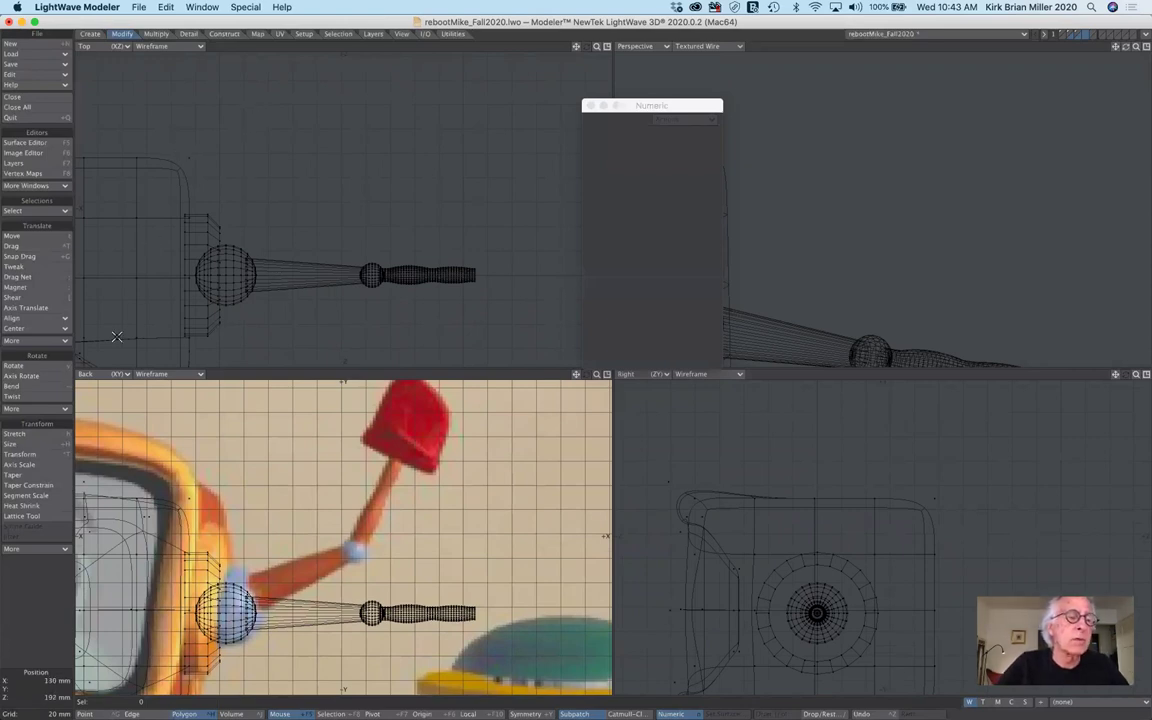
left_click(92, 34)
left_click(40, 237)
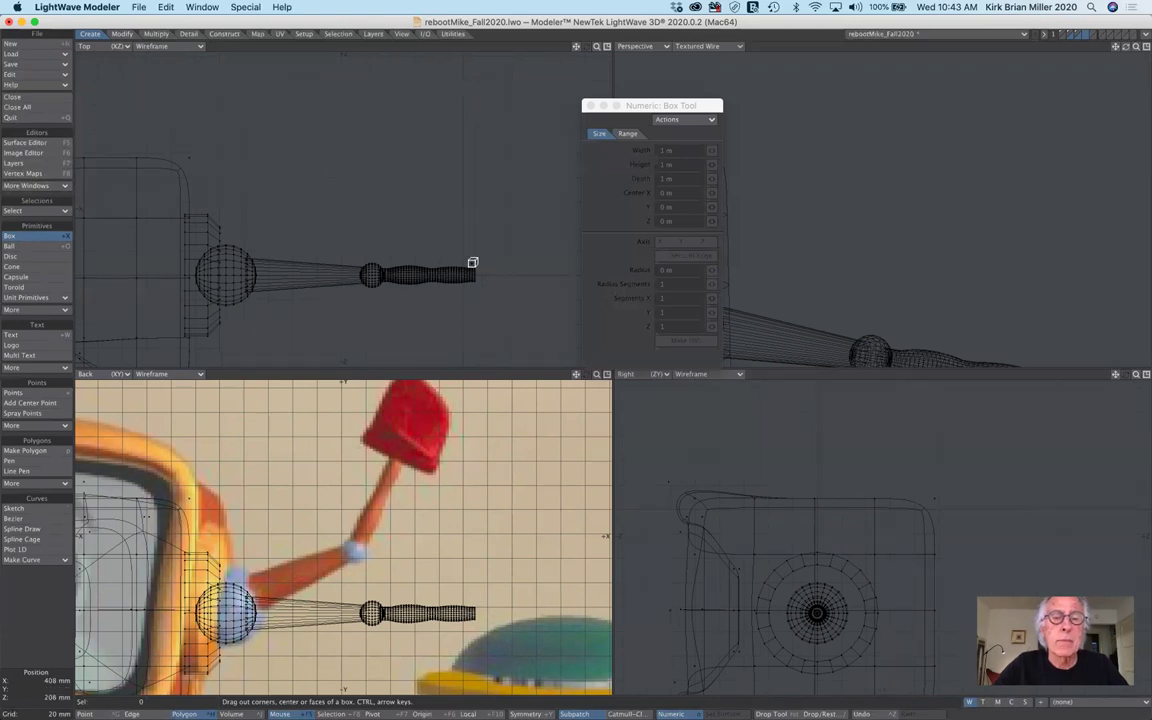
left_click_drag(475, 267, 491, 278)
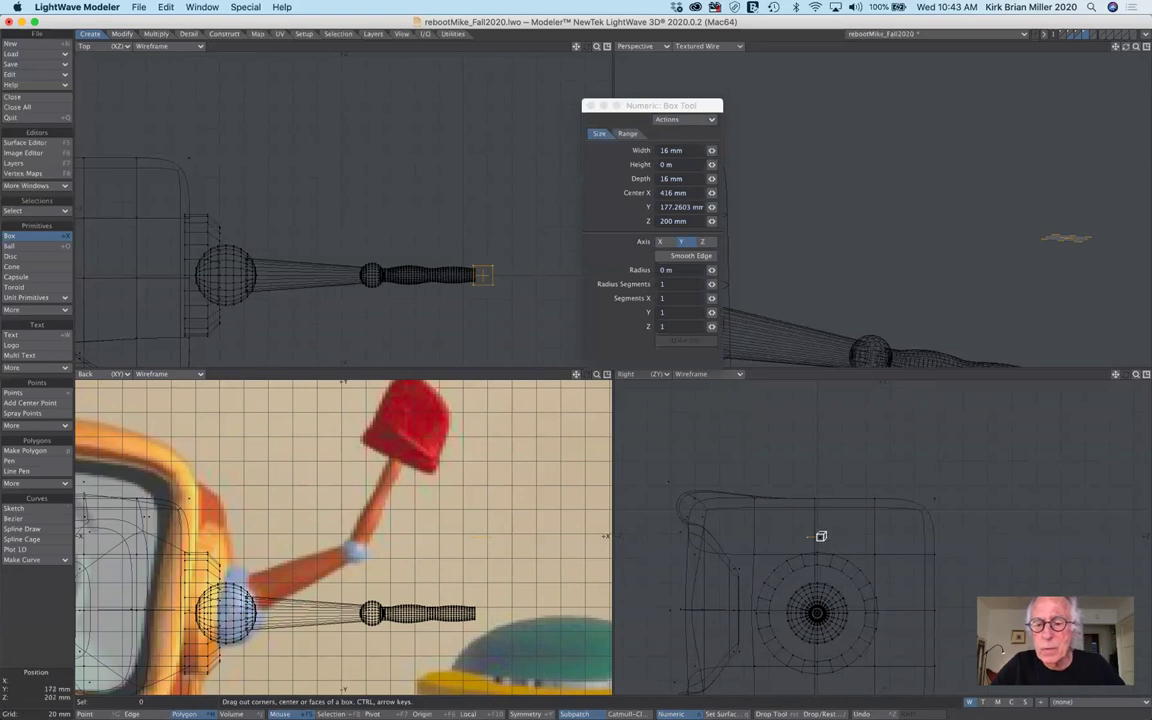
left_click_drag(817, 537, 819, 607)
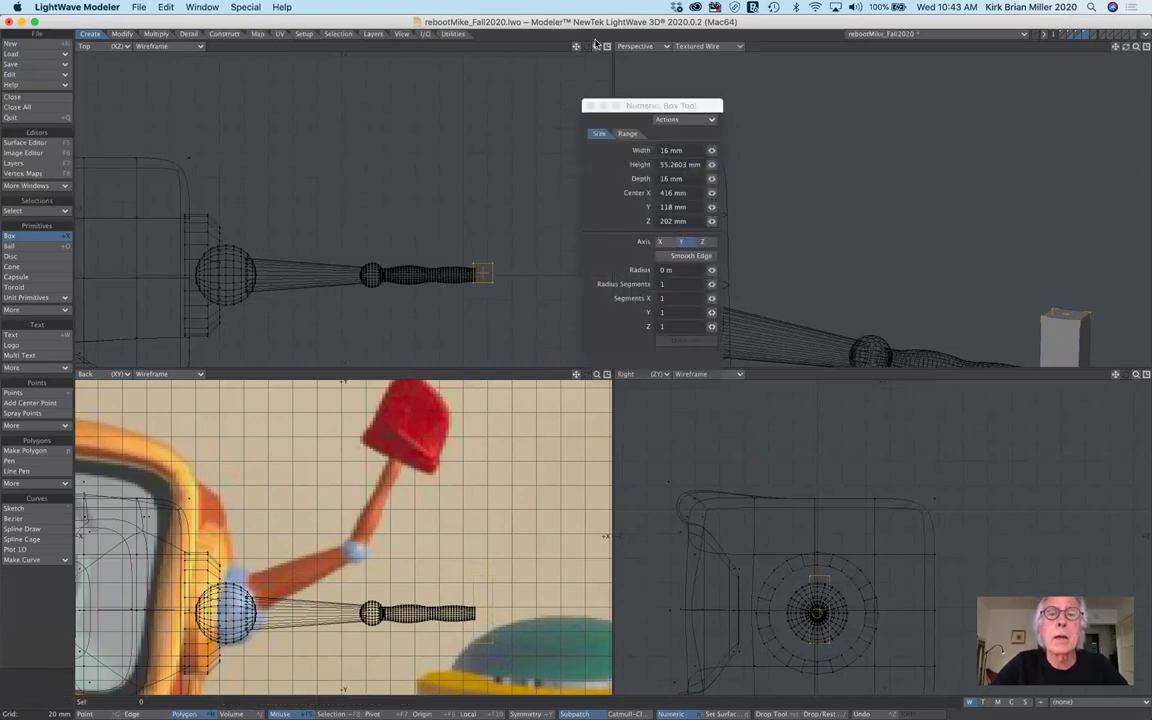
- Centre the box on the forearm at Z 200 mm and extend its height upward to 223.6301 mm
left_click_drag(578, 45, 598, 62)
left_click_drag(479, 298, 481, 298)
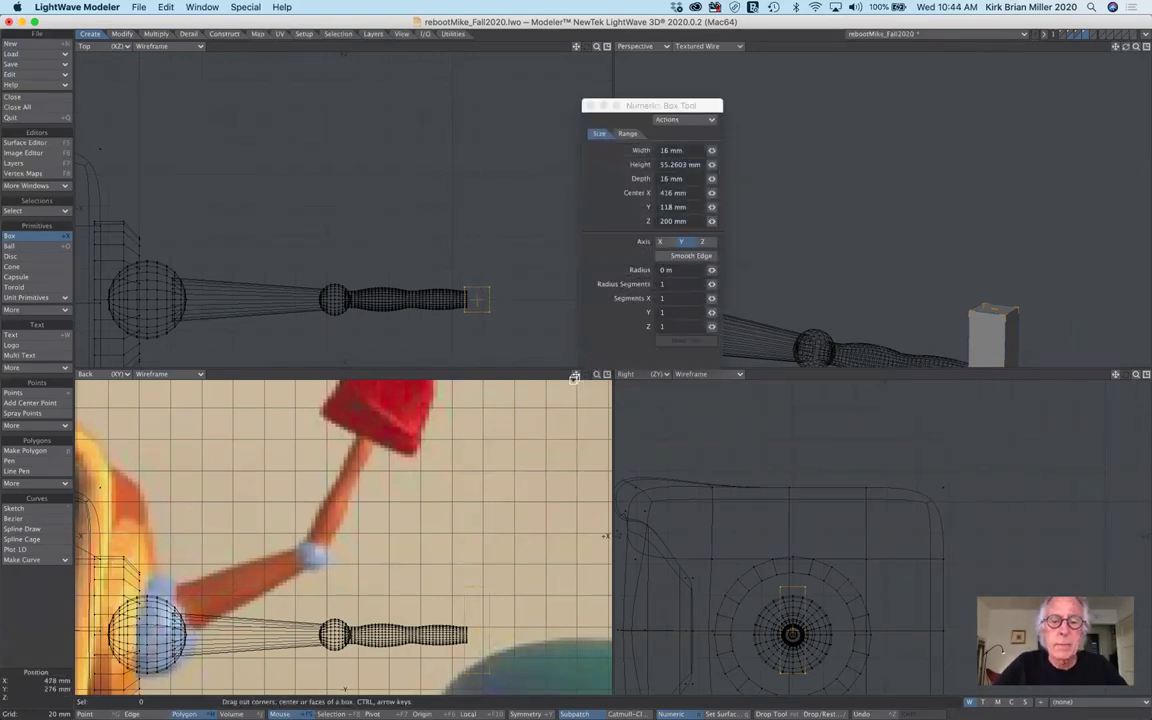
left_click_drag(574, 377, 571, 327)
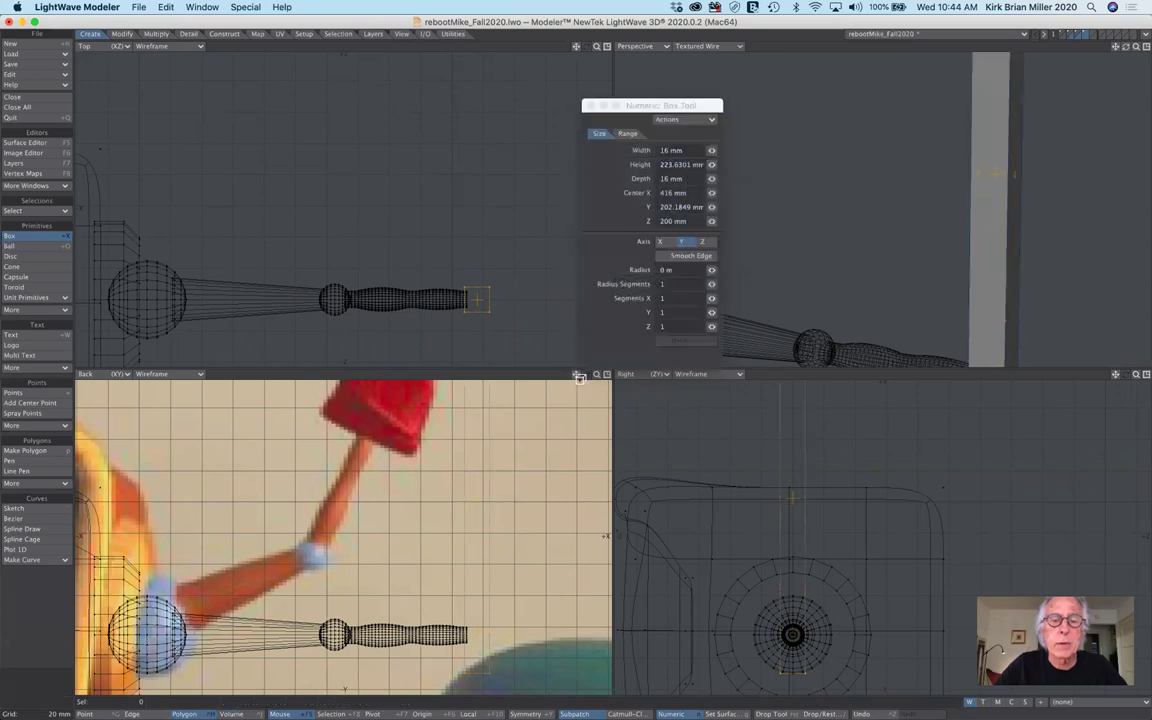
left_click_drag(576, 378, 532, 357)
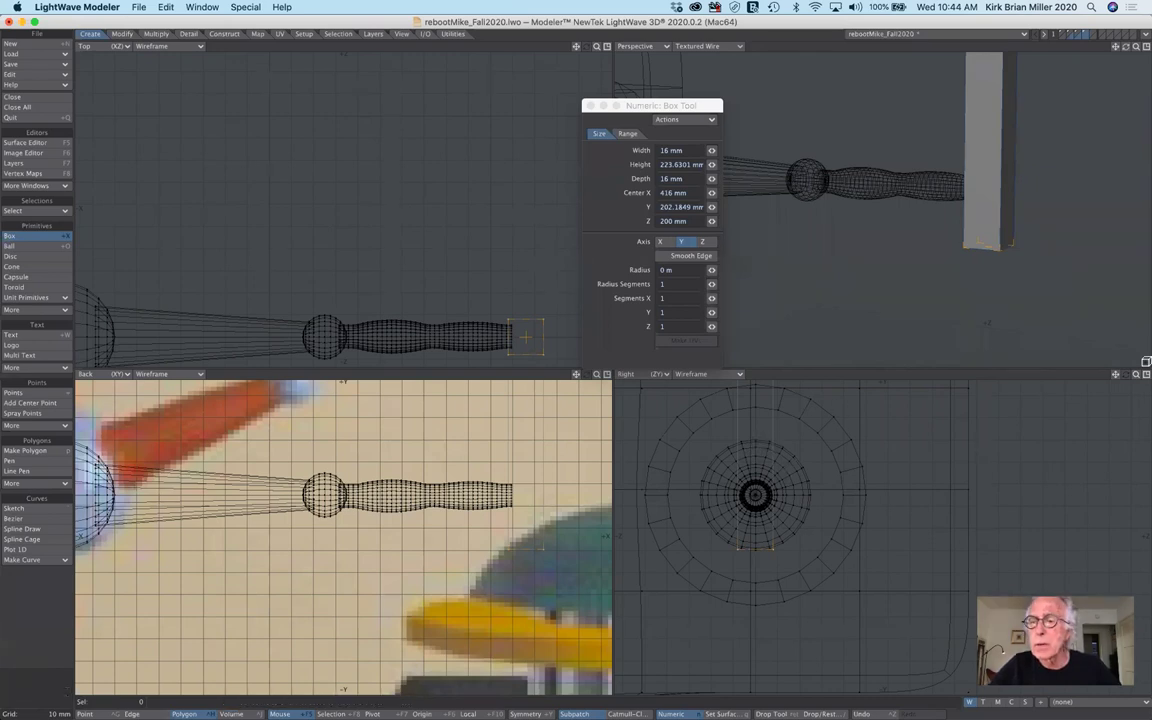
- Shorten the hand box to 44 mm high, centred on the forearm at Y 116 mm
left_click_drag(1137, 377, 921, 395)
left_click_drag(812, 406, 814, 512)
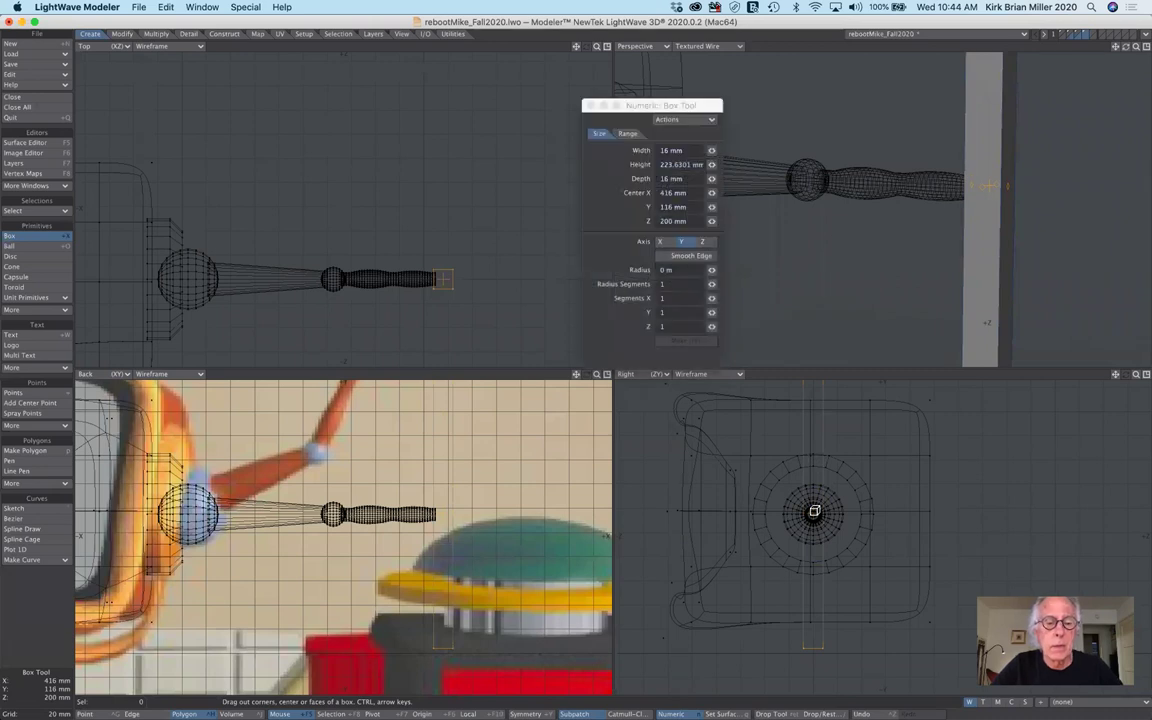
left_click_drag(443, 649, 442, 536)
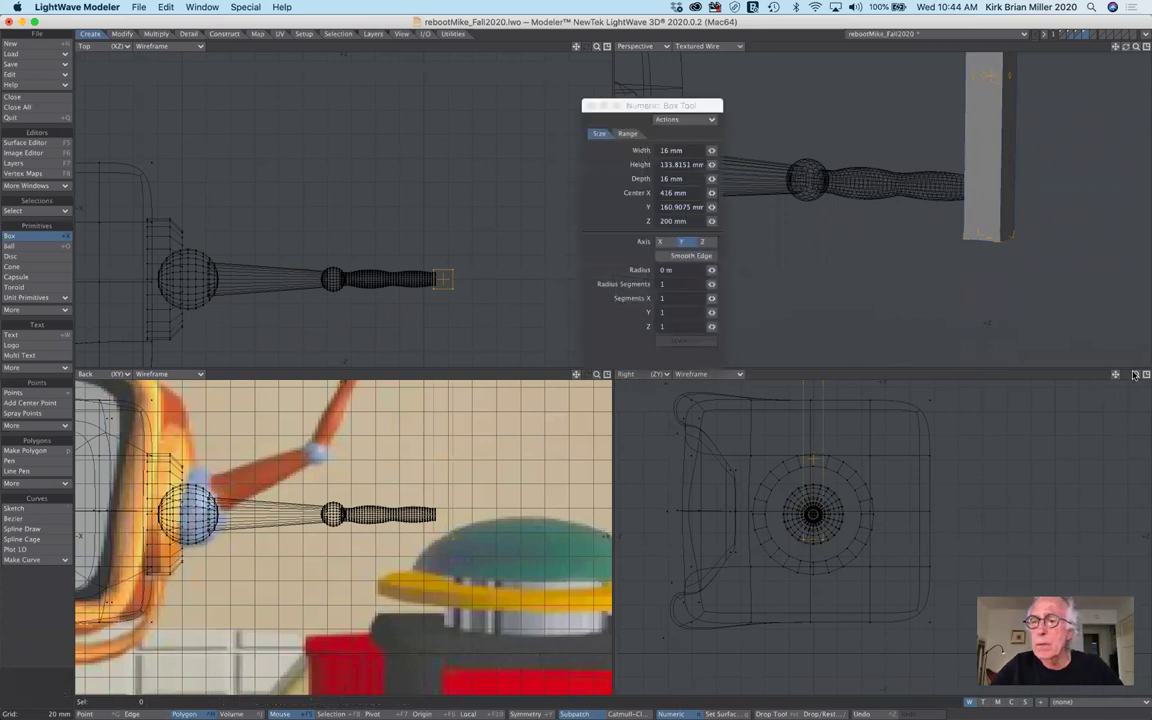
left_click_drag(1137, 374, 837, 498)
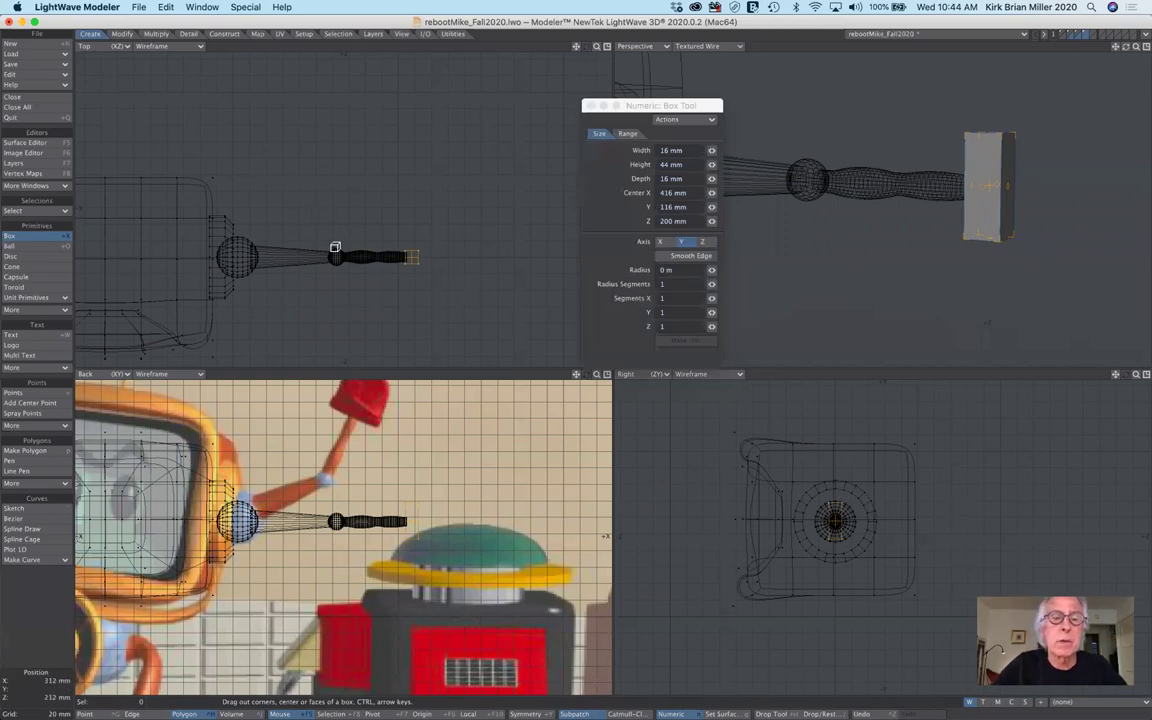
- Divide the hand box into 2 segments along each of X, Y and Z and finish it
mouse_move(1127, 47)
left_mouse_down()
mouse_move(1140, 50)
mouse_move(1100, 52)
mouse_move(1145, 52)
mouse_move(1130, 51)
left_mouse_up()
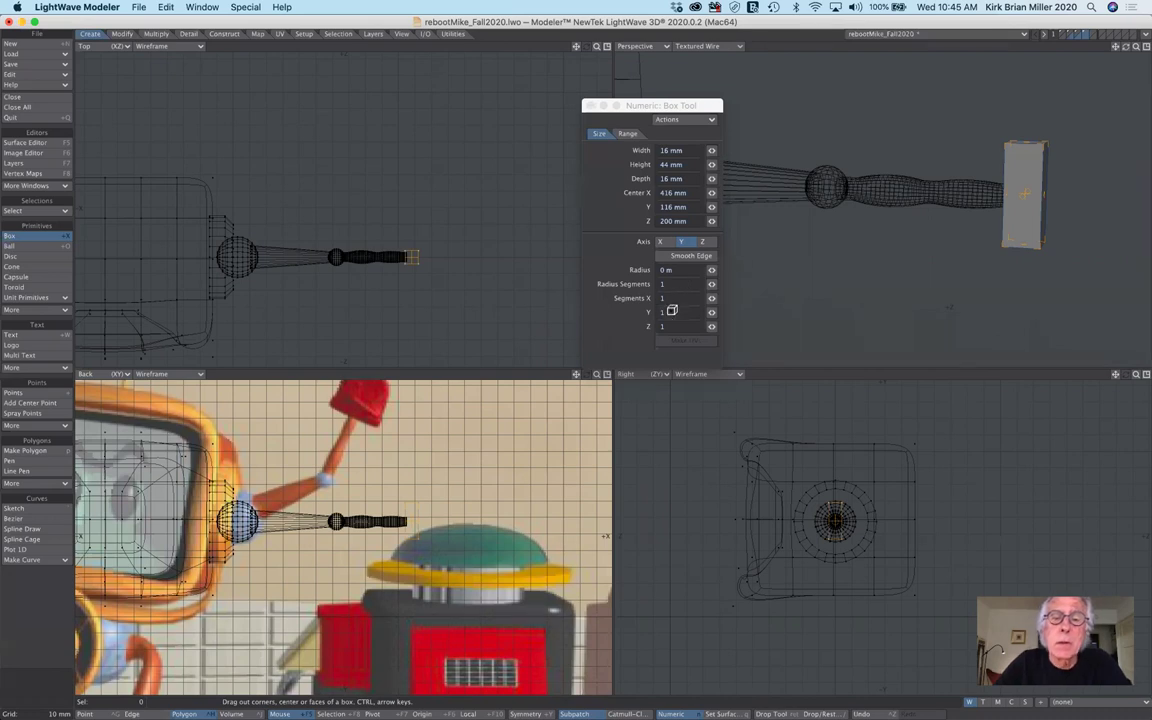
left_click(712, 298)
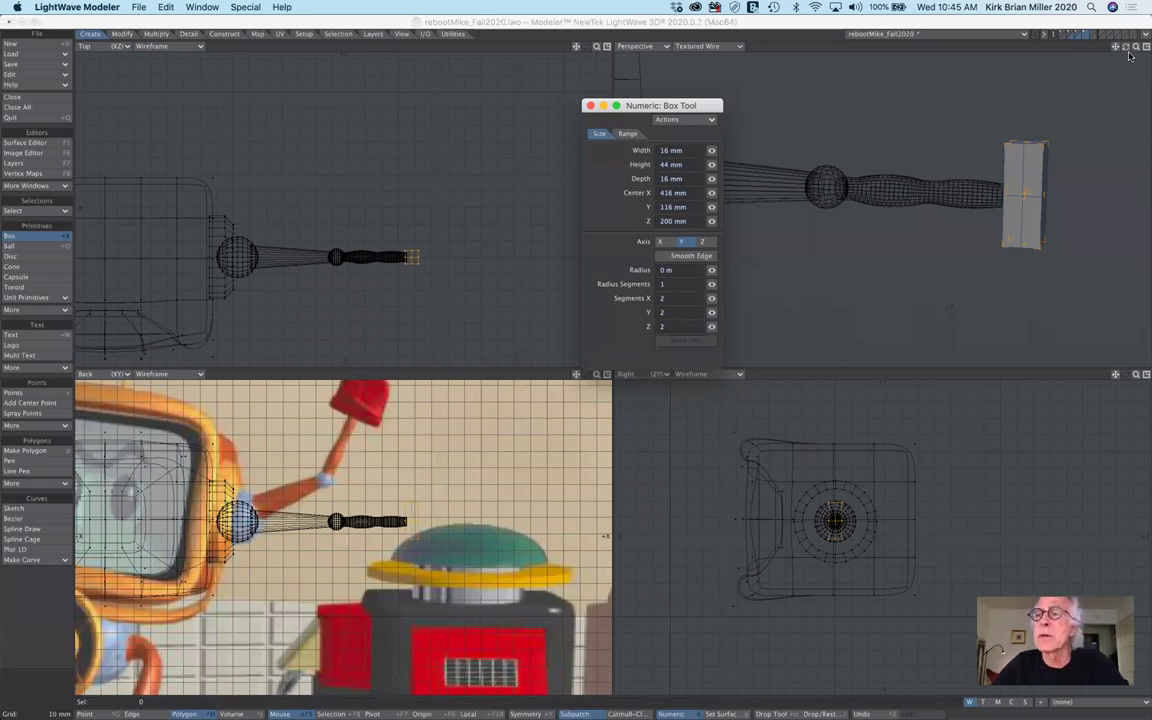
left_click_drag(1126, 50, 791, 51)
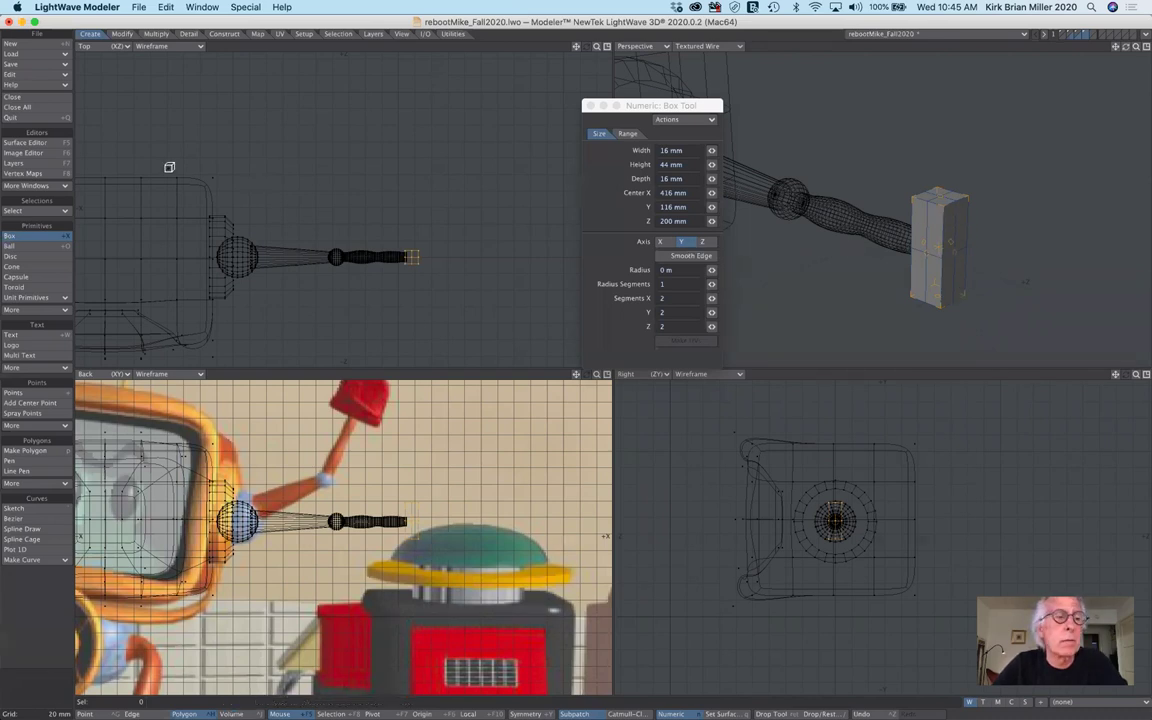
left_click(50, 238)
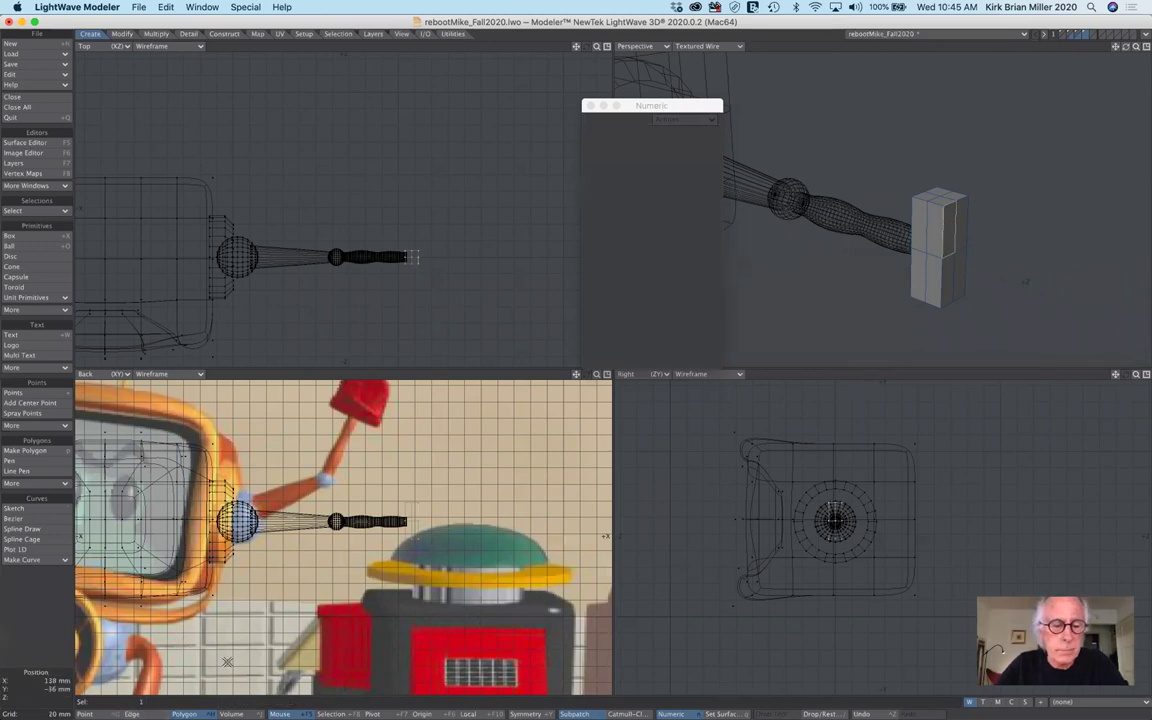
- Bevel the upper −Z polygon on the box's outer face and move it 32 mm in X and -8 mm in Z as a thumb
left_click(330, 712)
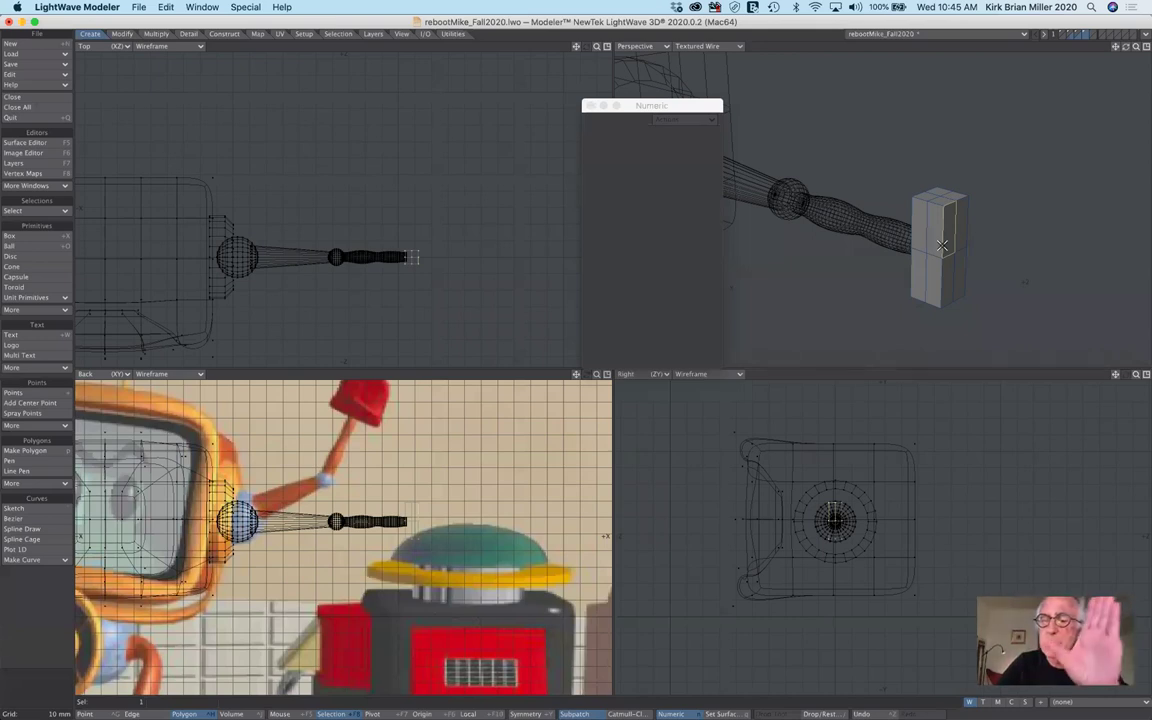
key("b")
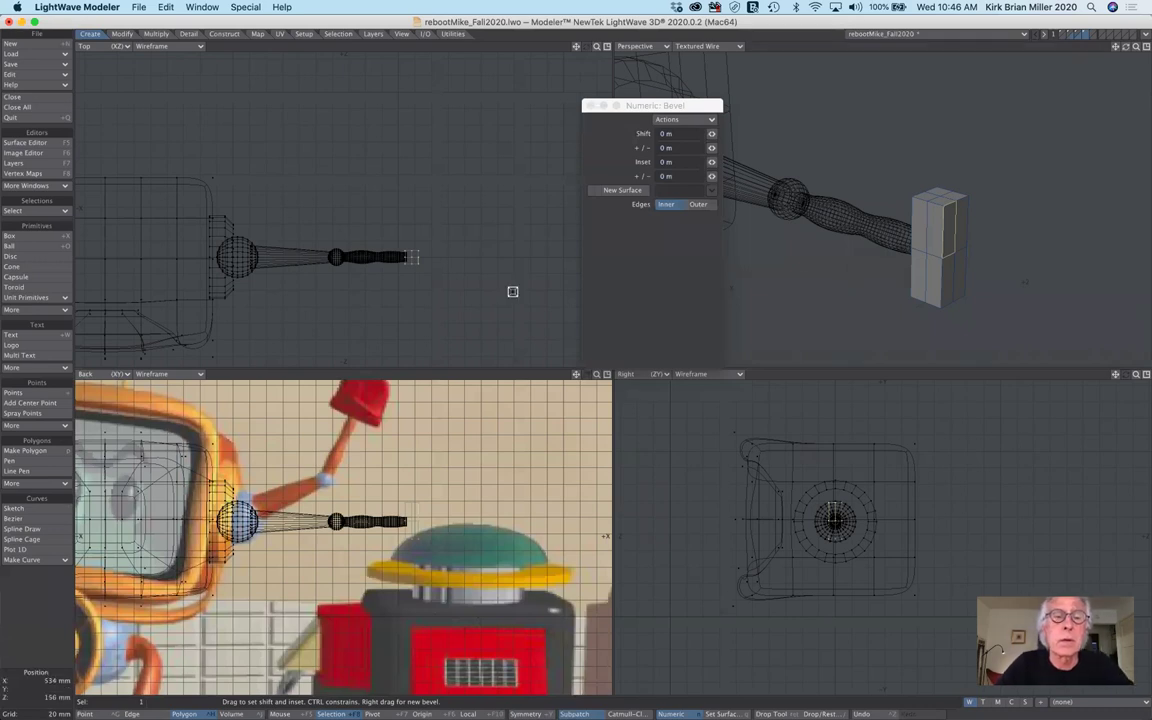
key("t")
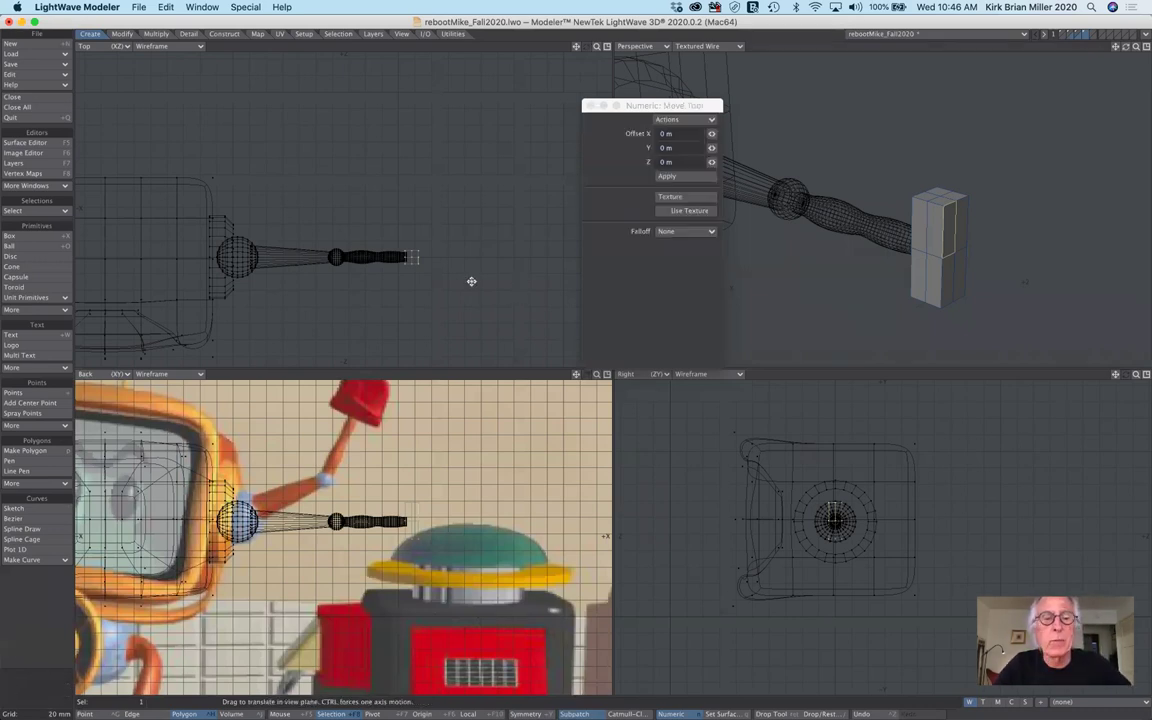
left_click_drag(424, 261, 456, 268)
left_click_drag(880, 200, 820, 200, "alt")
left_click_drag(1125, 47, 1117, 51)
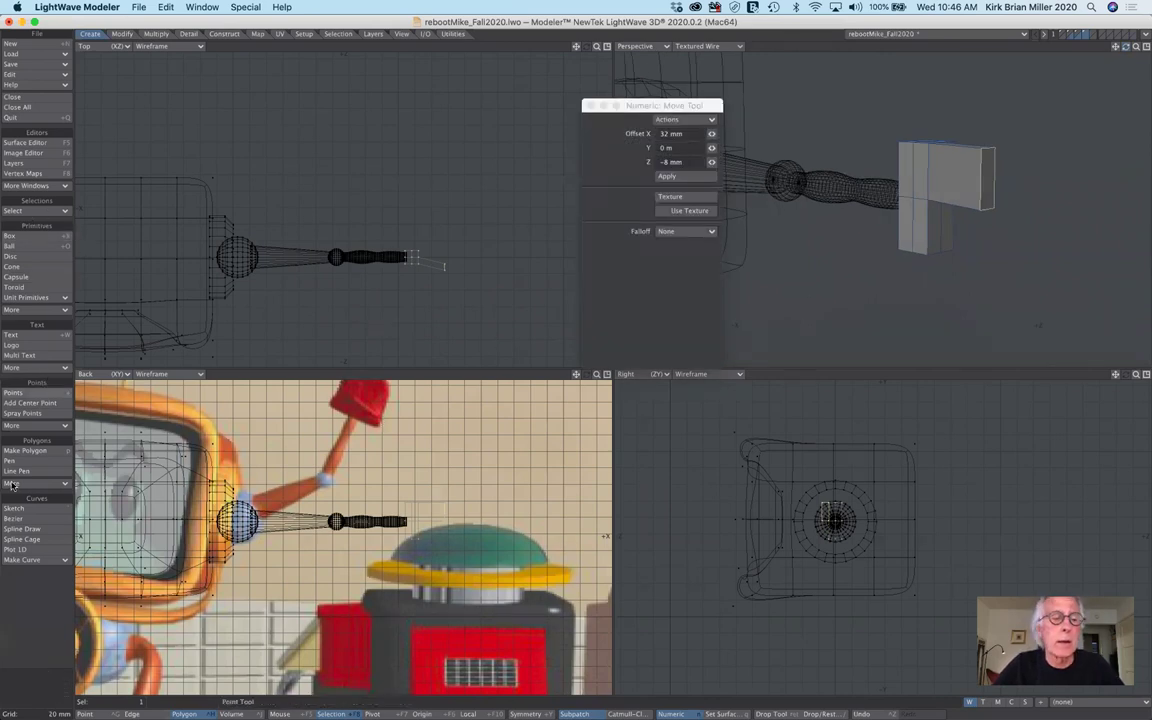
key("space")
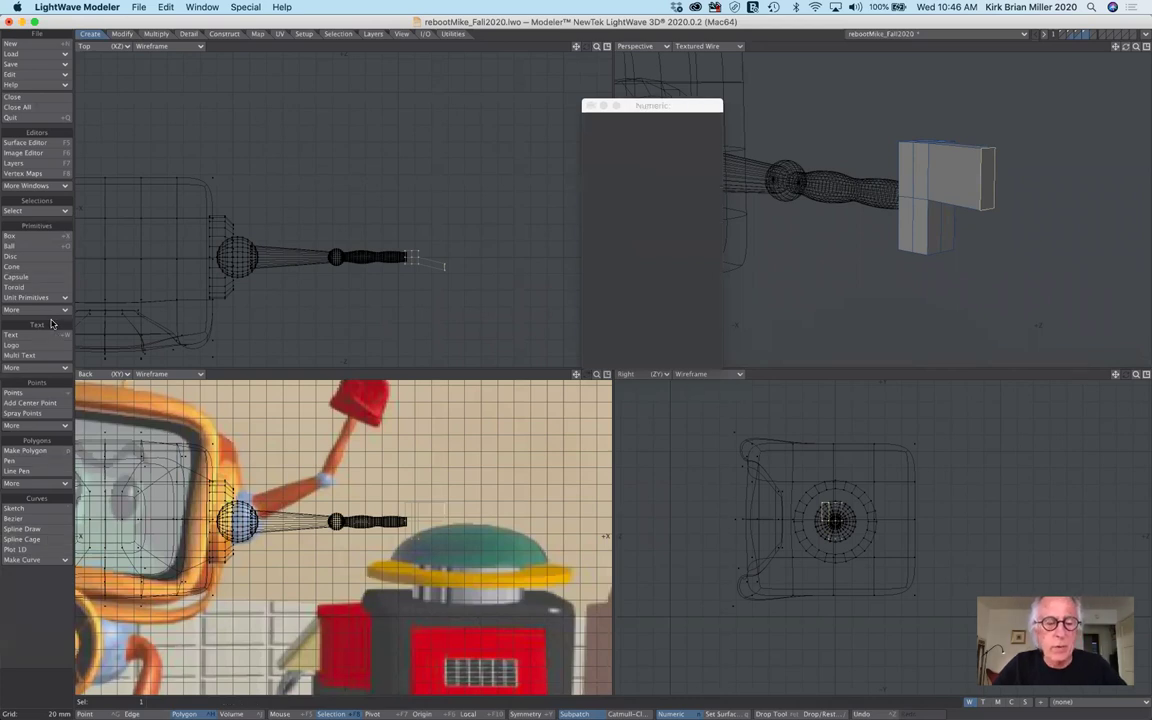
- Deselect the thumb polygon and convert the hand mesh to a smooth subpatch surface
key("slash")
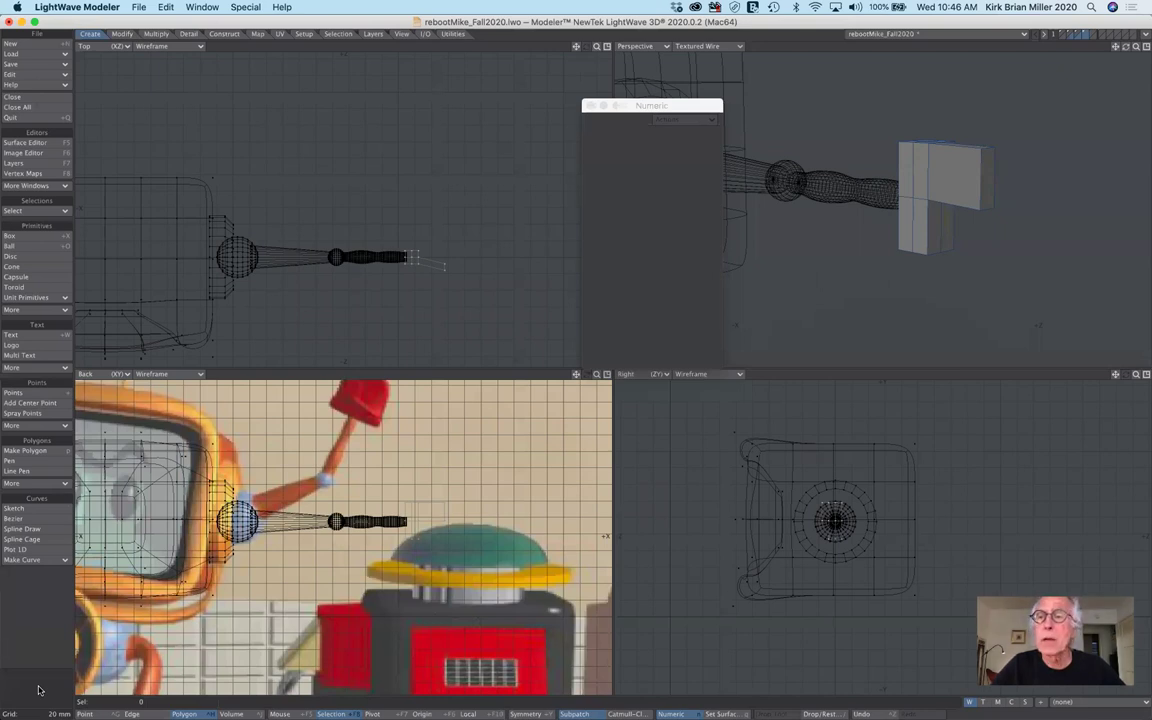
key("Tab")
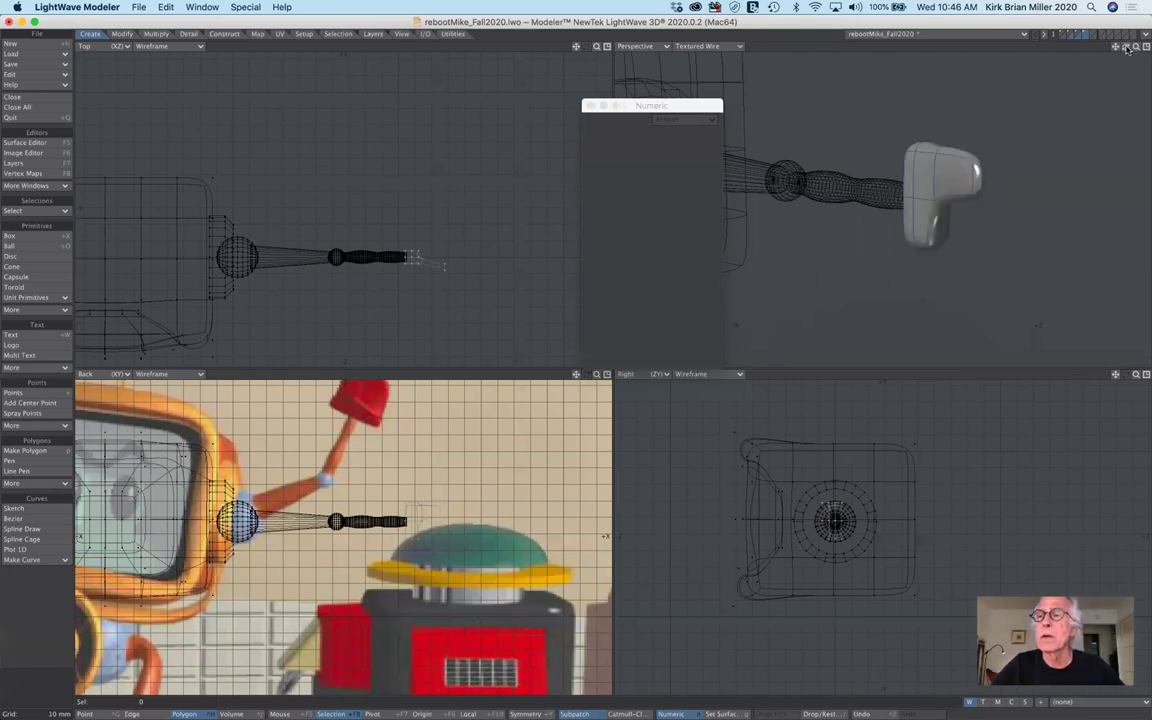
left_click_drag(1125, 50, 1033, 82)
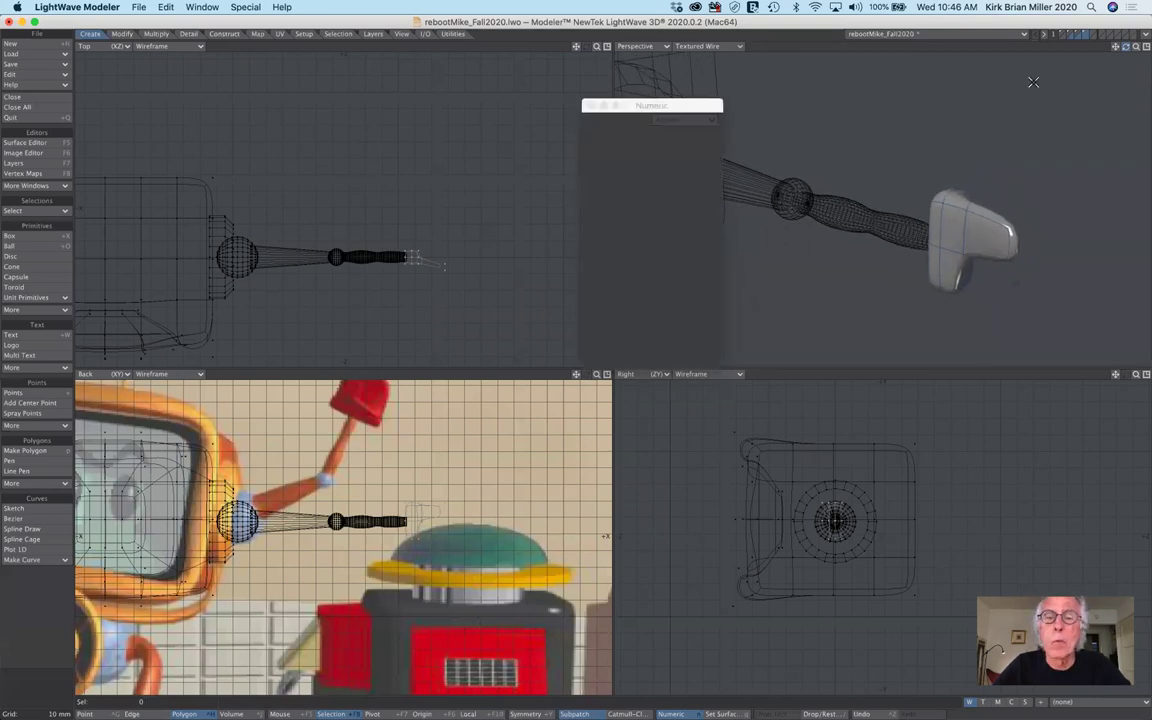
- Select the upper and lower polygons on the +Z half of the hand's outer face, beside the thumb
left_click_drag(576, 374, 576, 416)
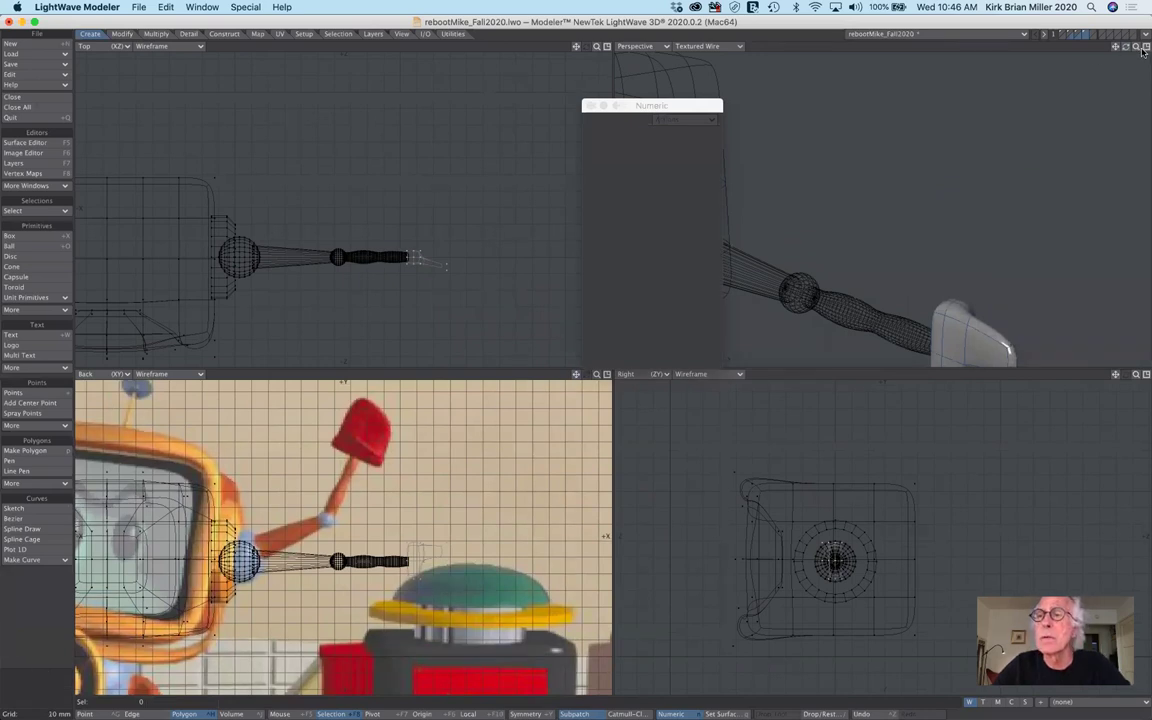
left_click_drag(576, 46, 576, 54)
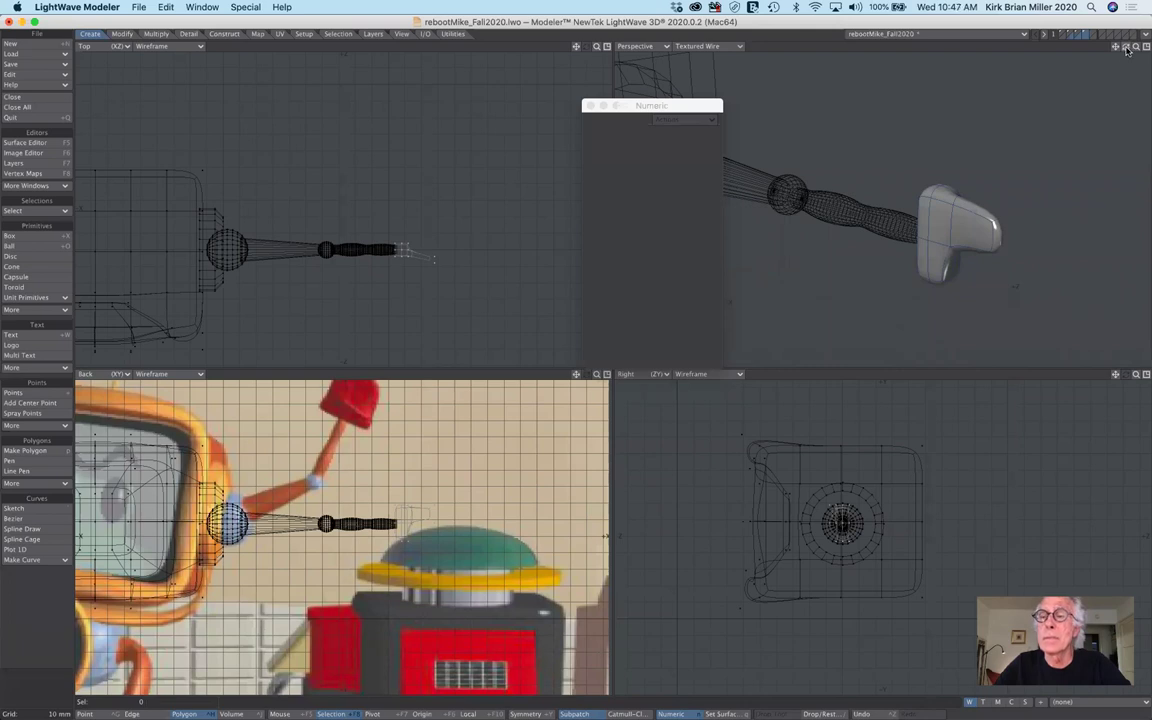
left_click_drag(1127, 50, 813, 188)
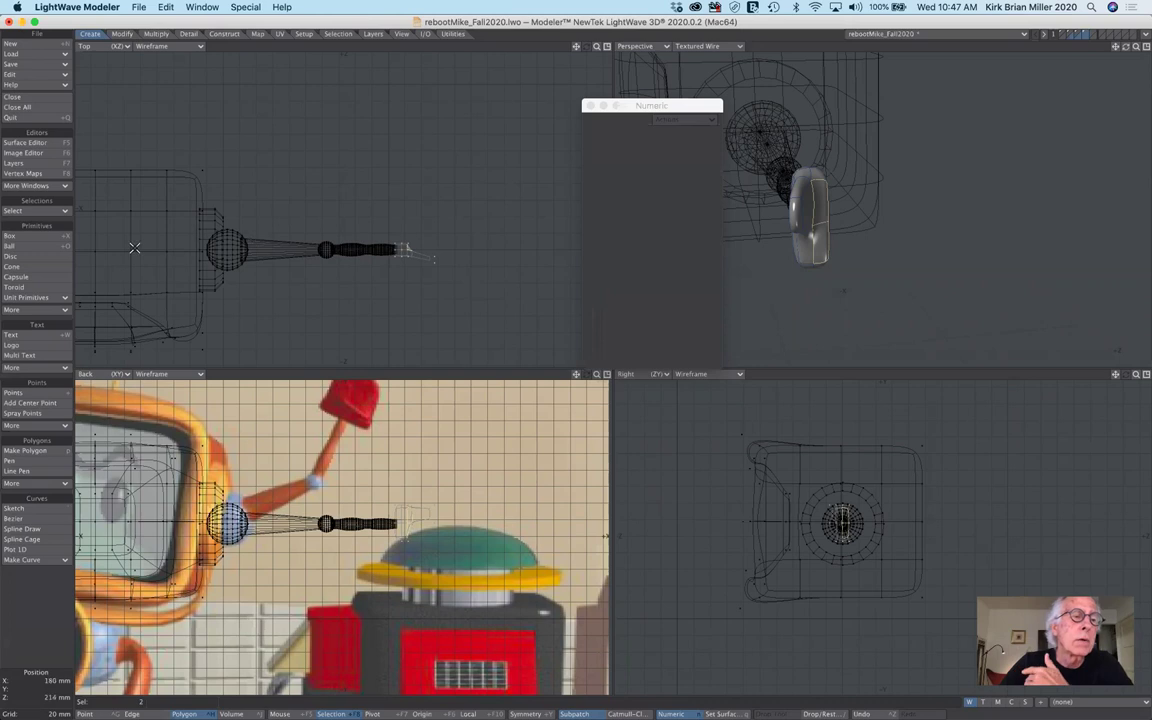
- Try to bevel the two selected polygons and move them outward 64 mm in X and 10 mm in Z
left_click(66, 258)
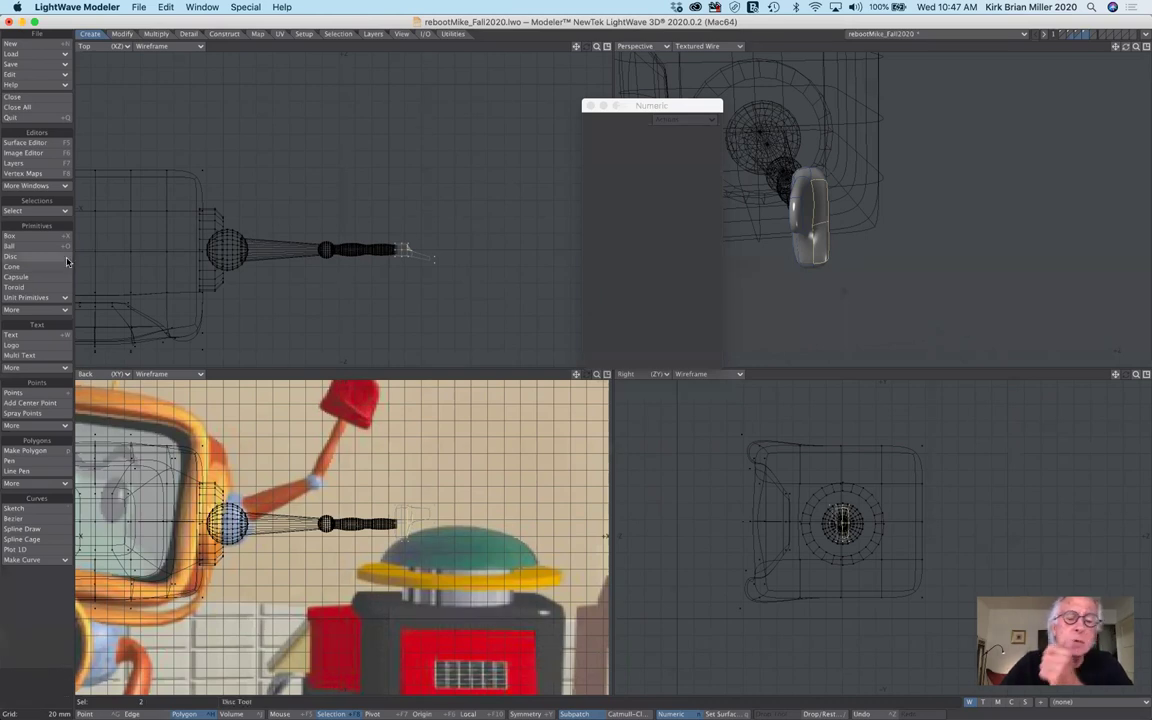
key("b")
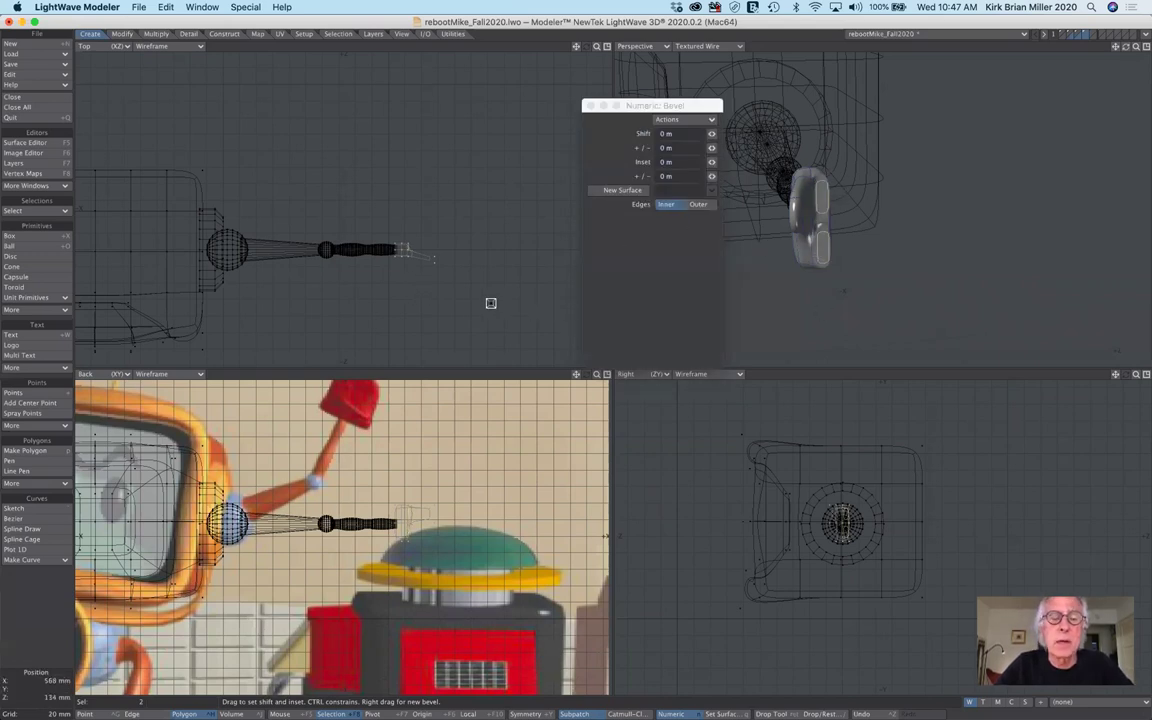
key("t")
left_click_drag(473, 299, 515, 288)
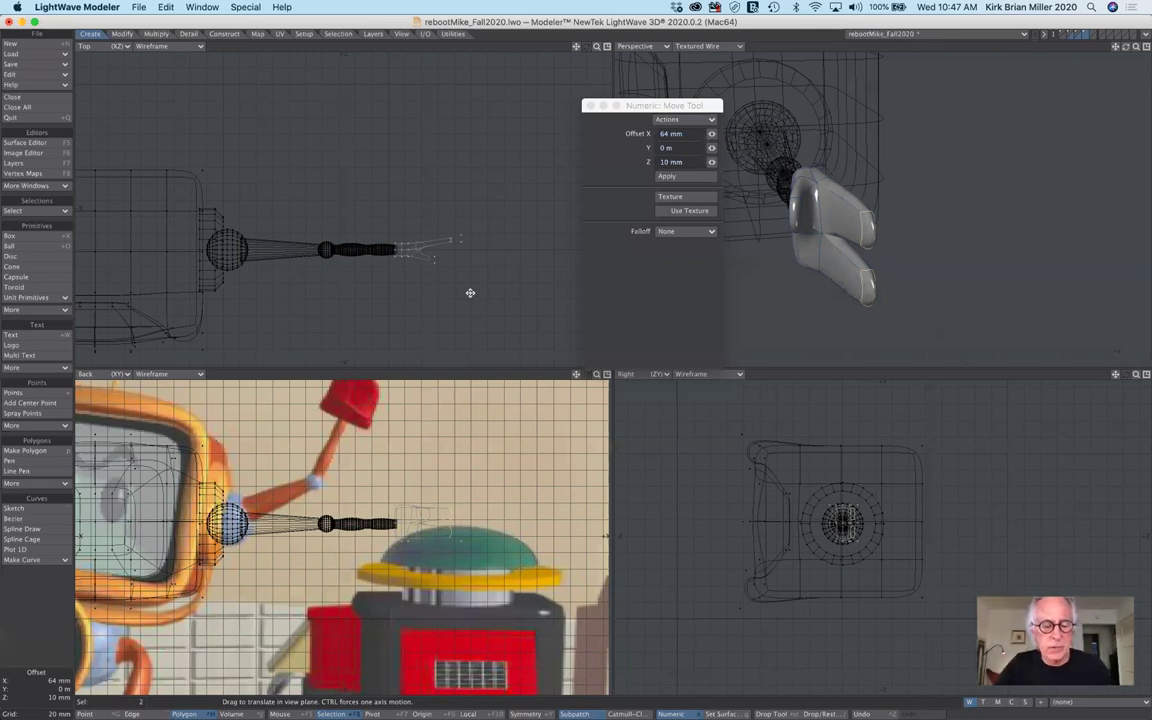
key("ctrl+z")
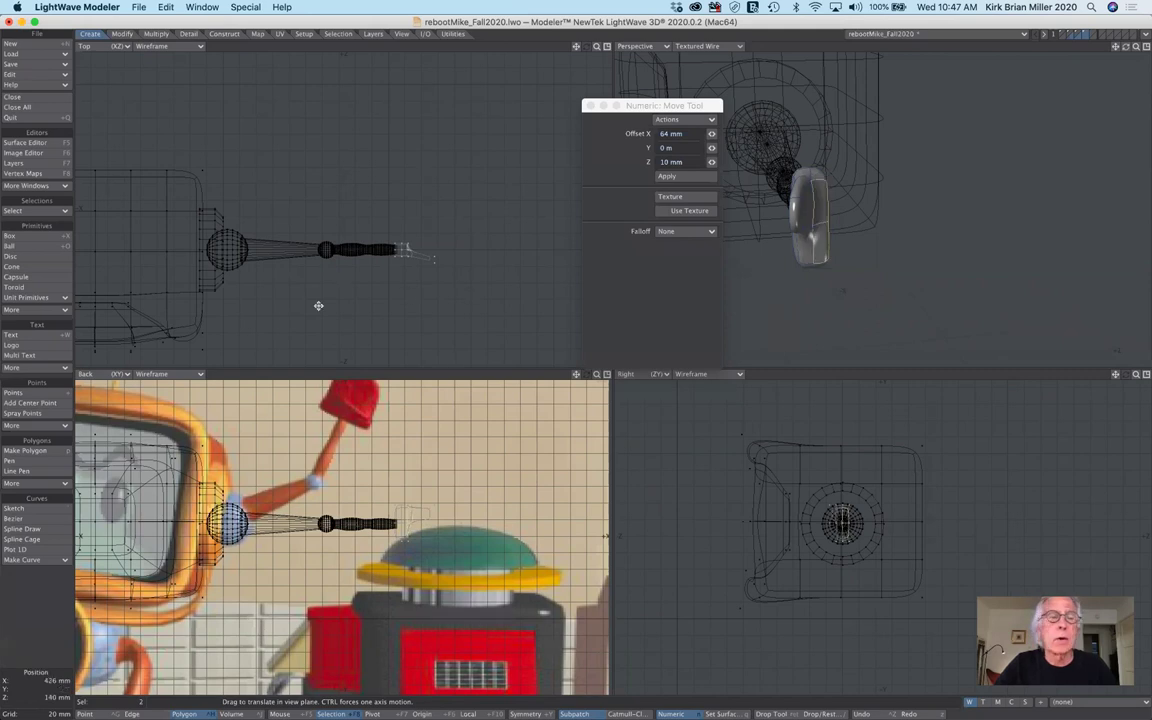
- Extend the two selected polygons together with Smooth Shift, move them 48 mm outward in X, and deselect them
left_click(156, 35)
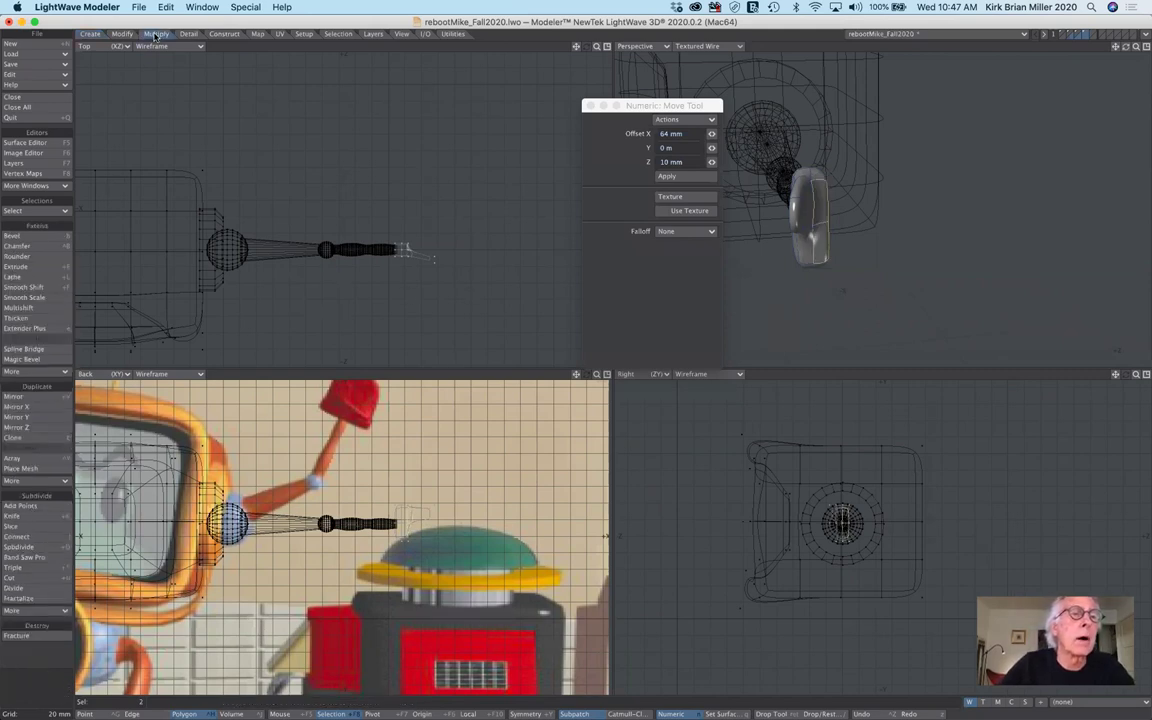
left_click(45, 289)
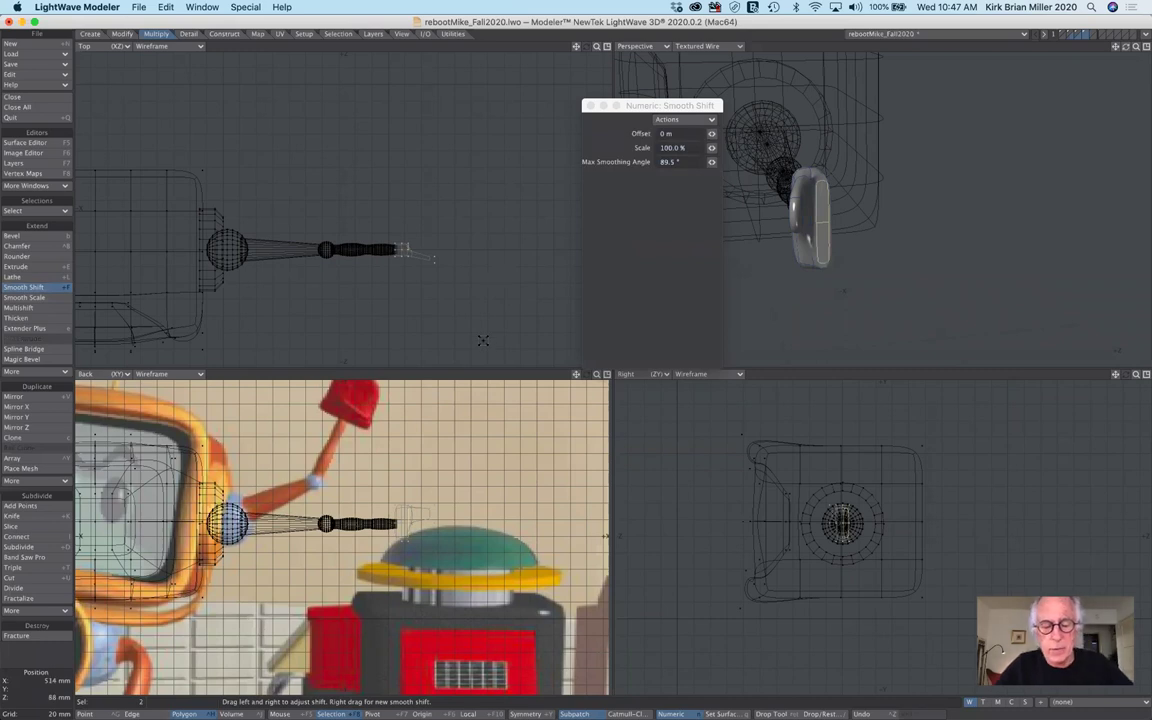
key("t")
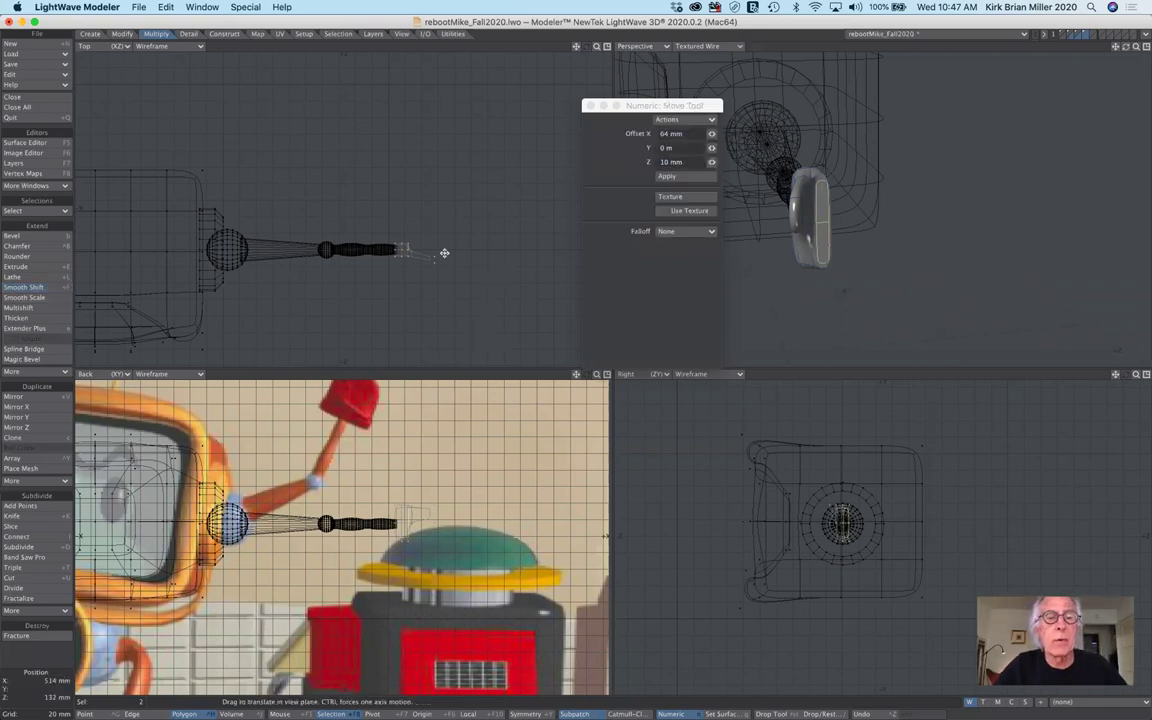
mouse_move(432, 258)
left_mouse_down()
mouse_move(455, 247)
mouse_move(445, 247)
left_mouse_up()
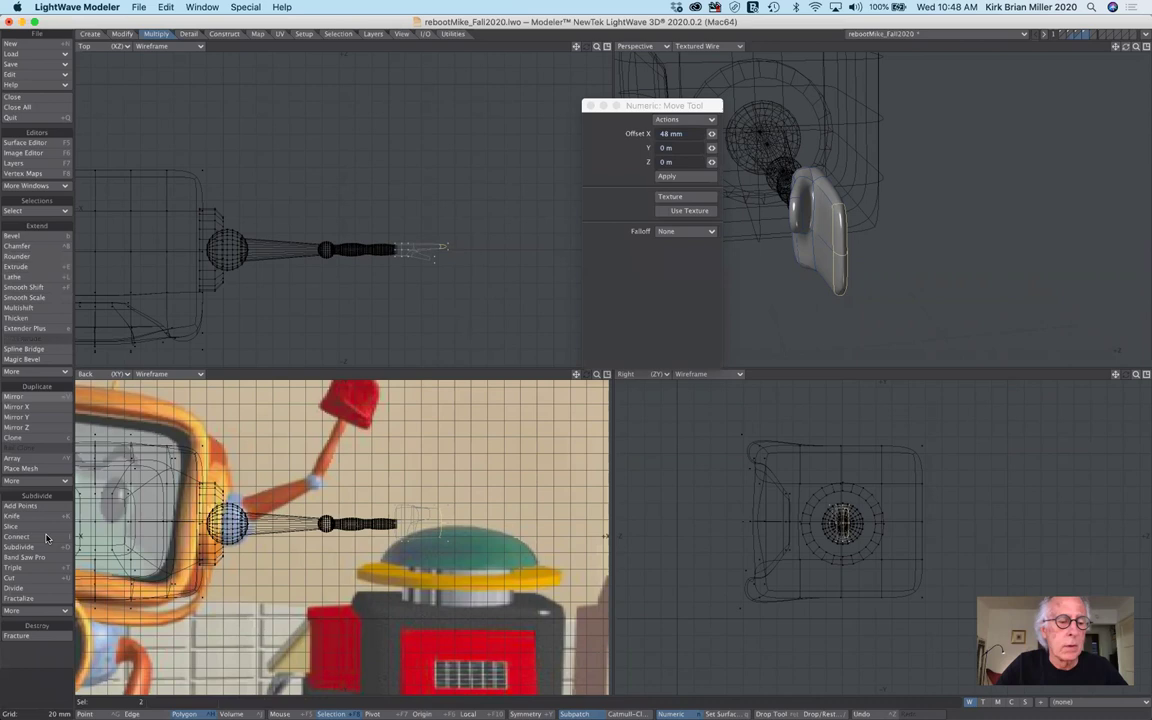
left_click(30, 672)
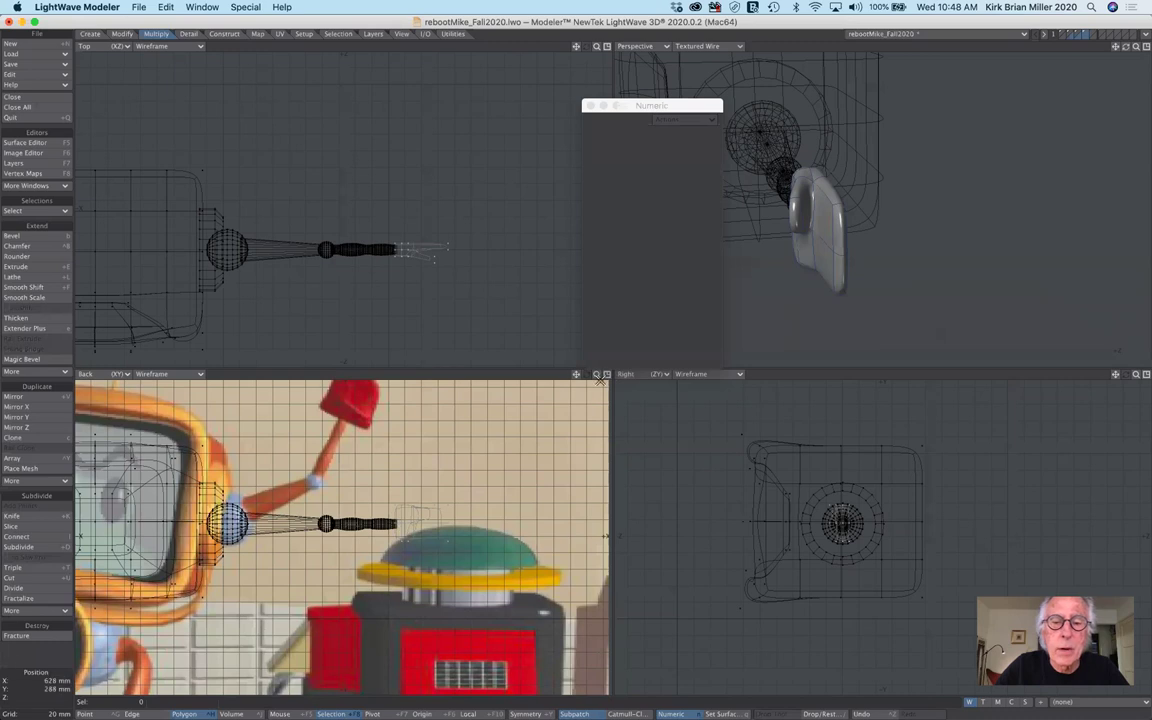
- Reshape the finger section with the Drag tool, pulling its upper outer points outward about 16 mm in X and 2 mm in Y
left_click_drag(597, 378, 578, 380)
left_click_drag(576, 378, 502, 378)
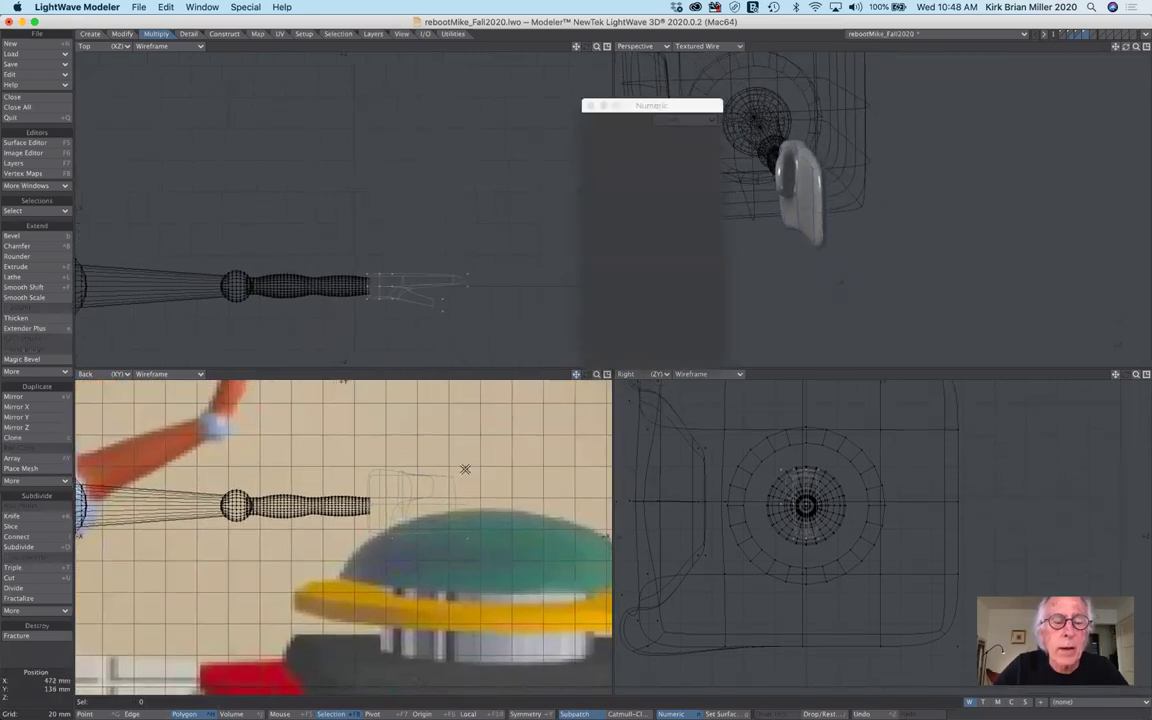
left_click(127, 36)
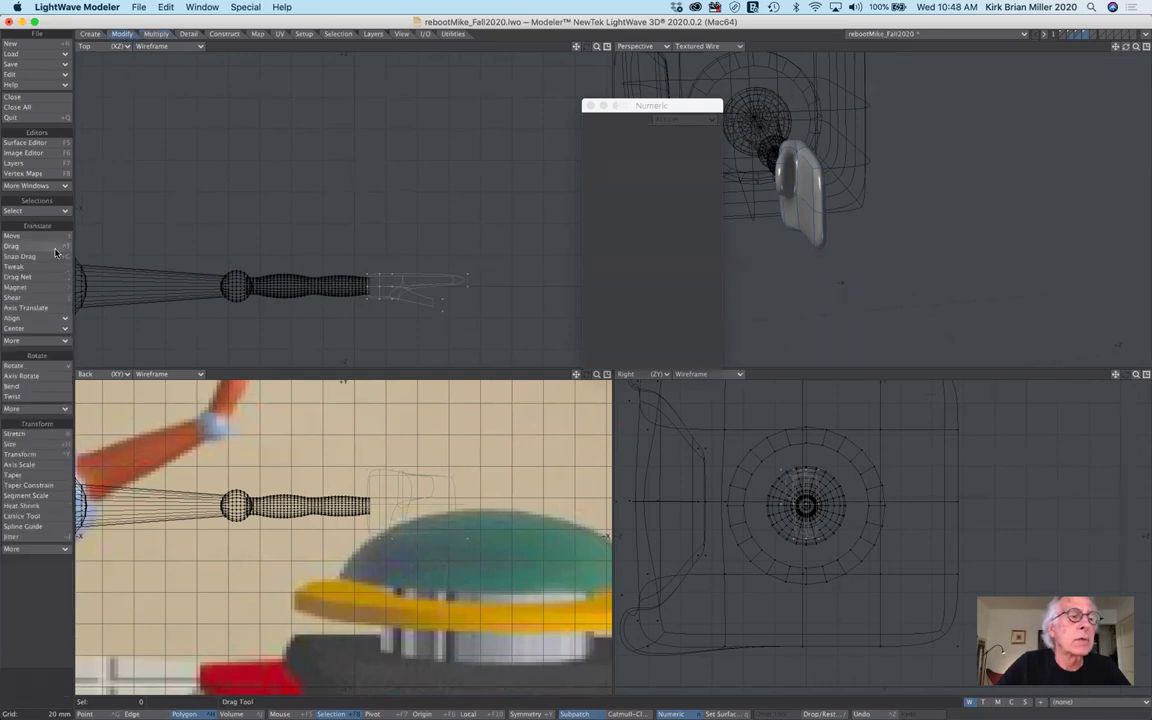
left_click(53, 248)
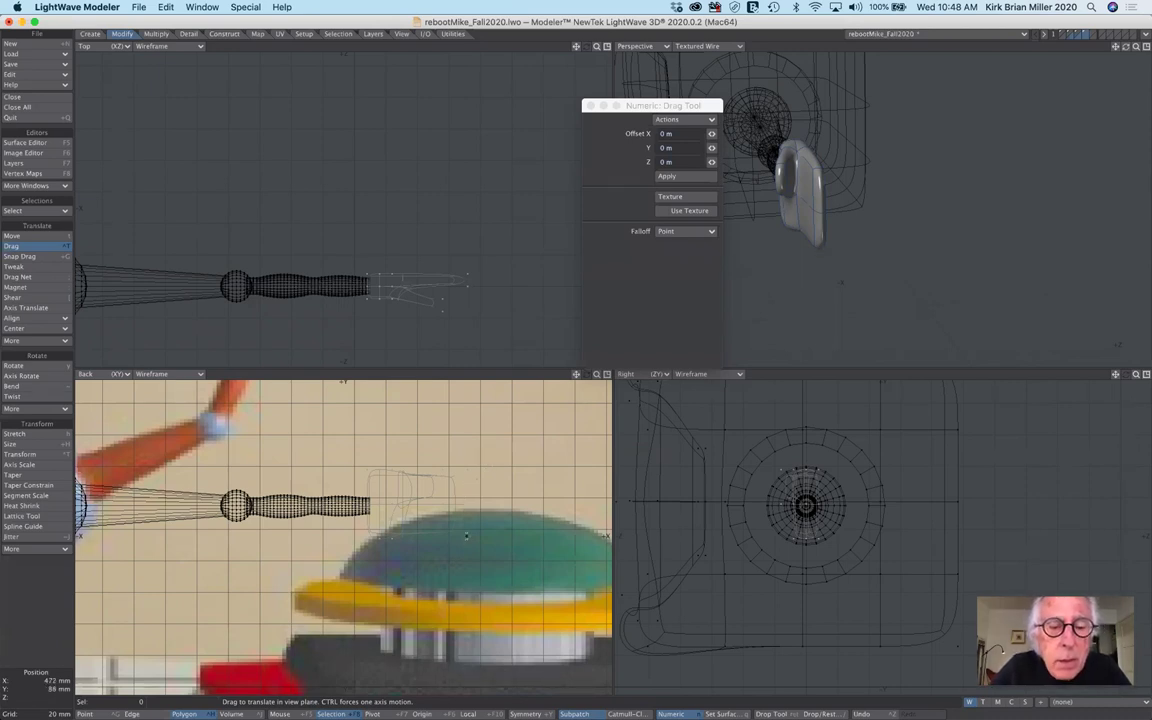
left_click_drag(468, 479, 461, 477)
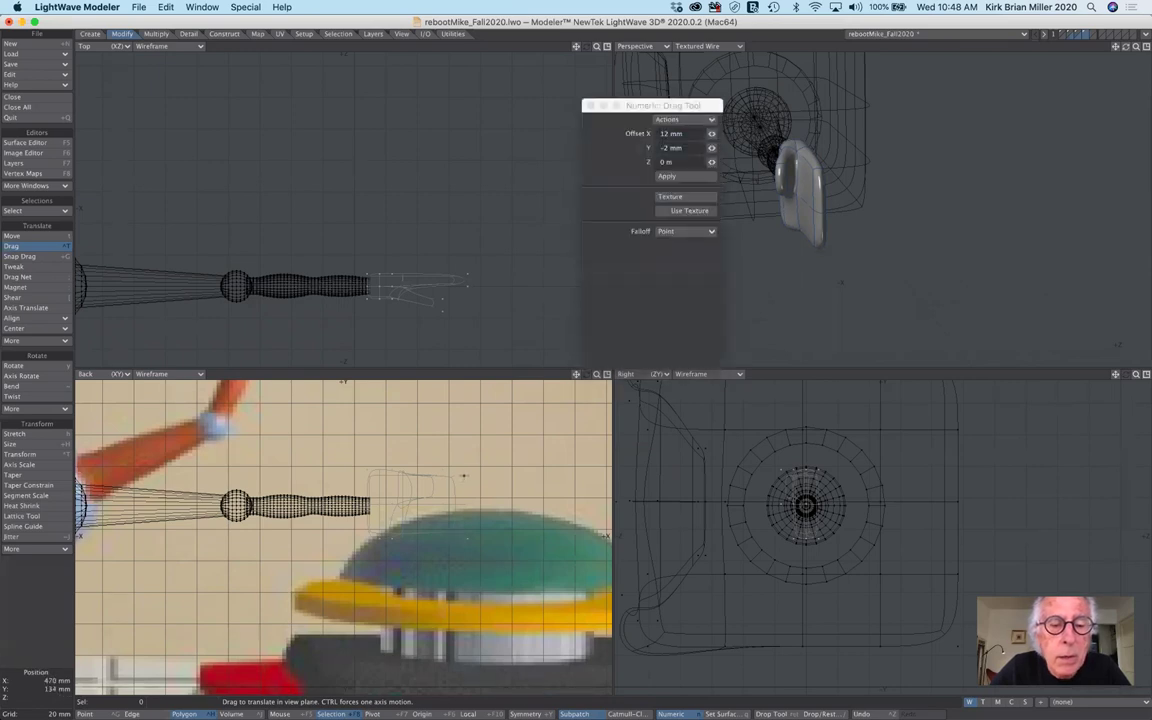
left_click_drag(465, 468, 465, 464)
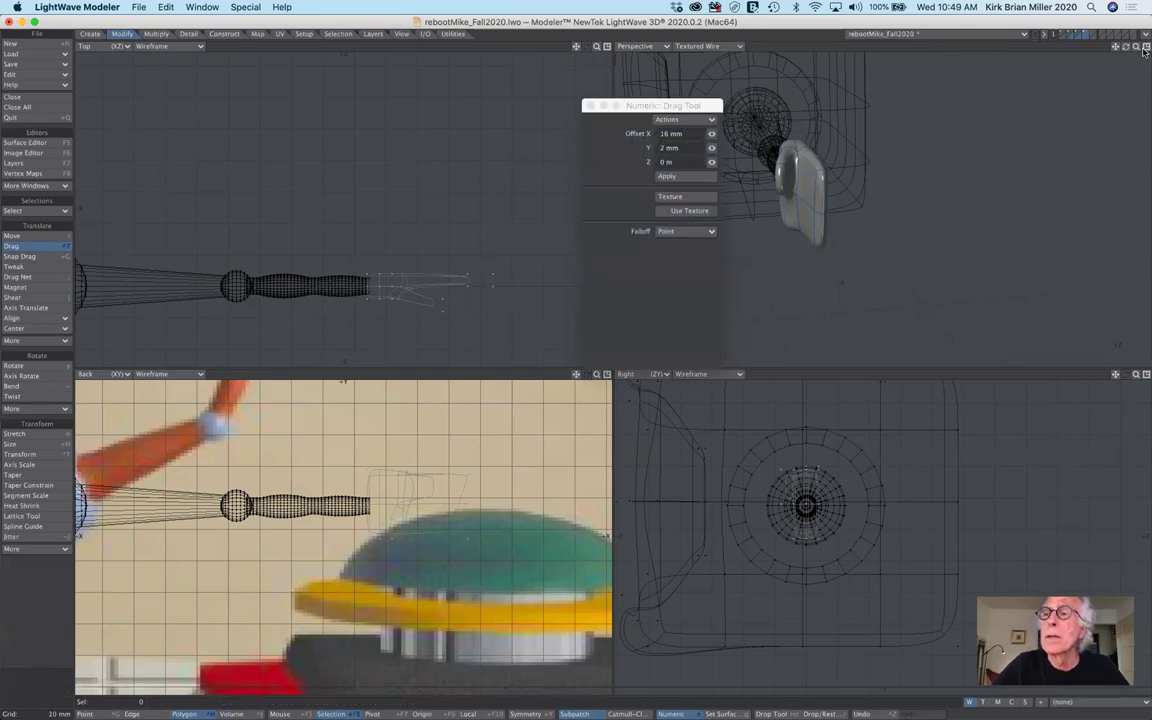
- Stretch the hand around its center to about 121% in height, and about 154% in depth along Z
left_click_drag(880, 220, 935, 228, "alt")
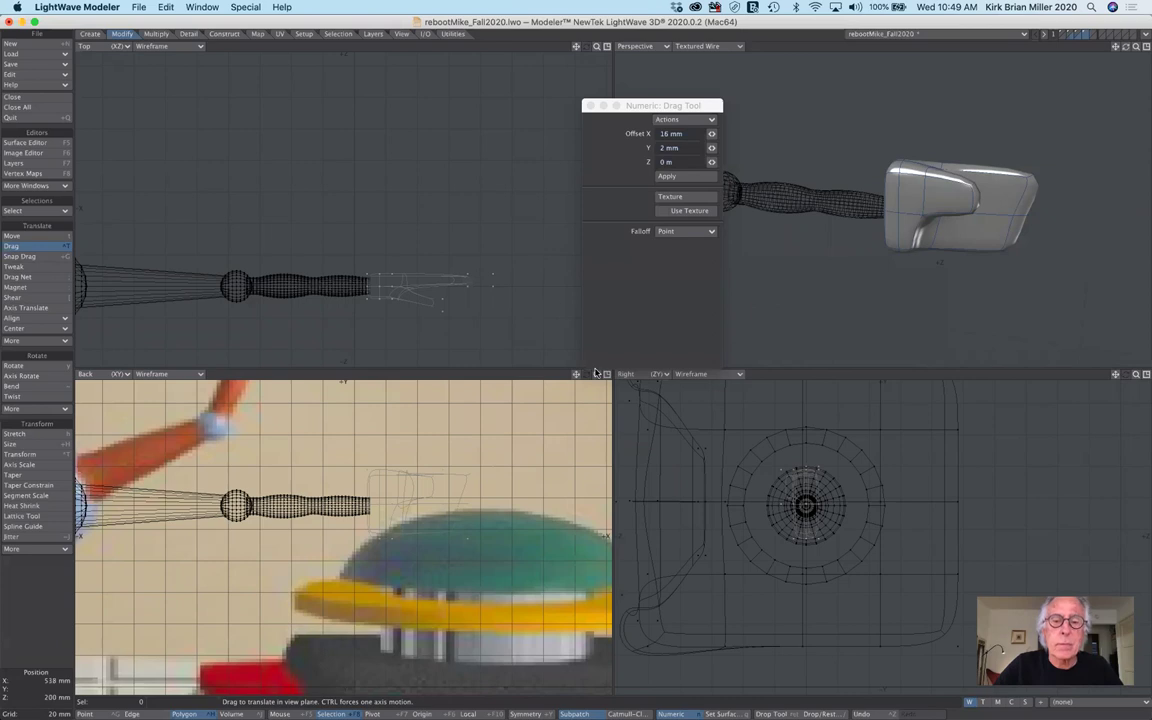
left_click_drag(597, 378, 558, 383)
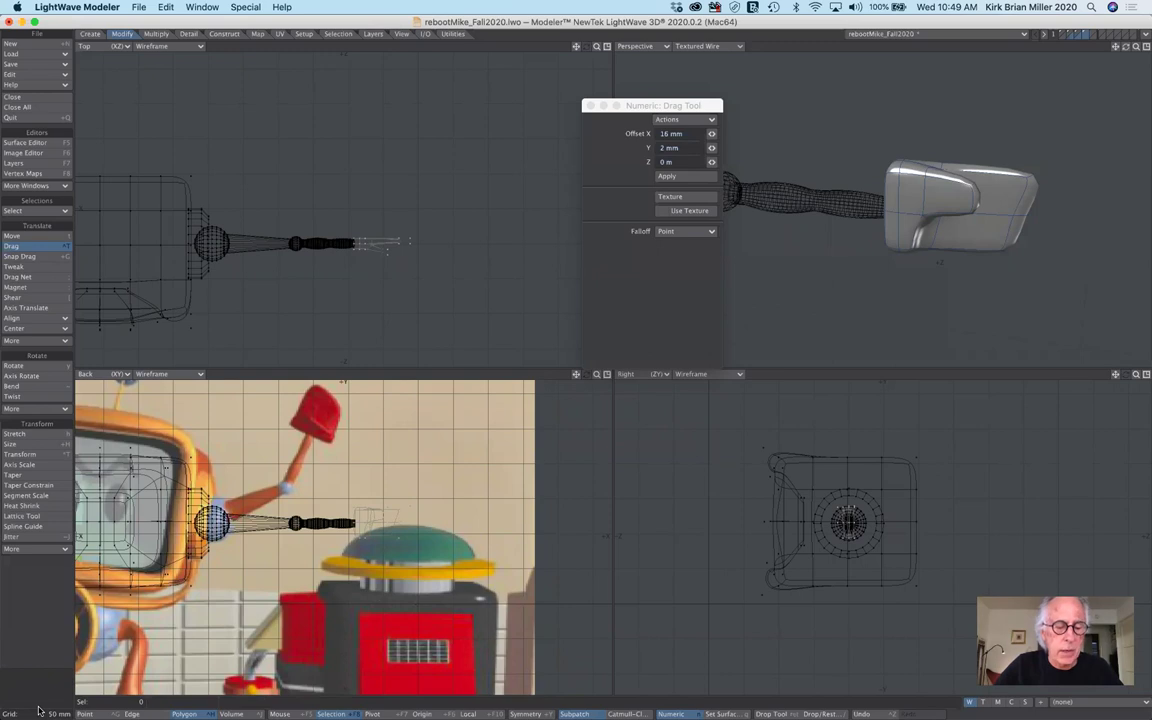
key("t")
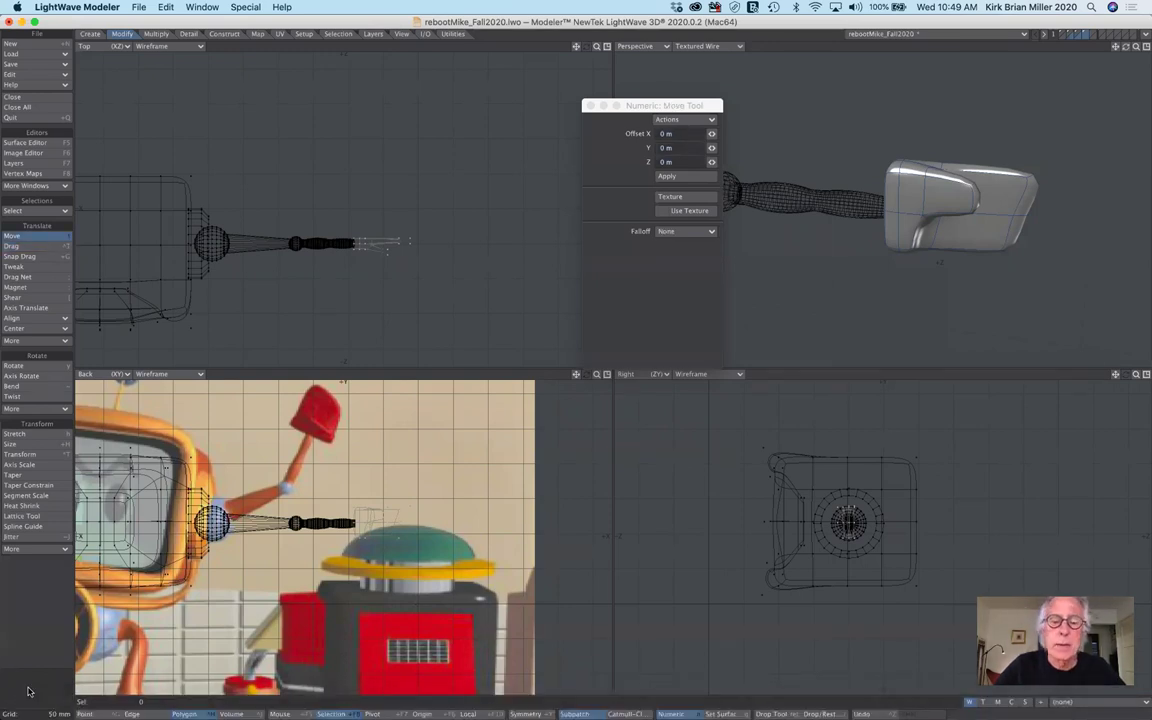
key("space")
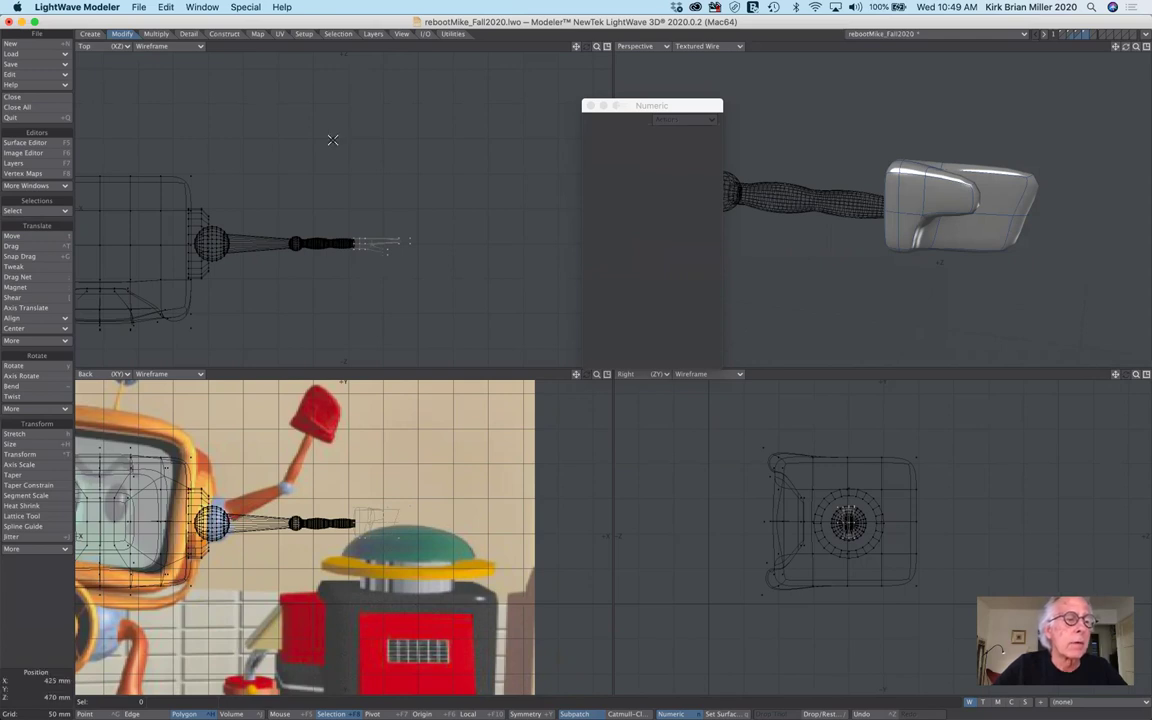
key("h")
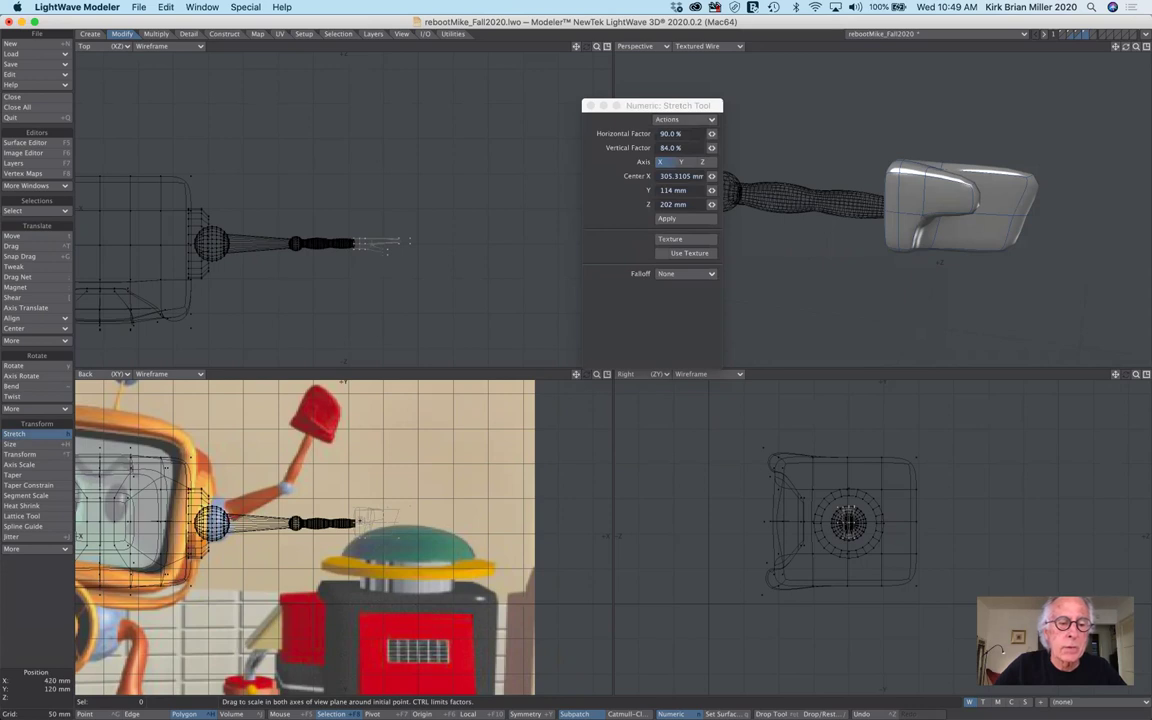
left_click_drag(380, 515, 392, 491)
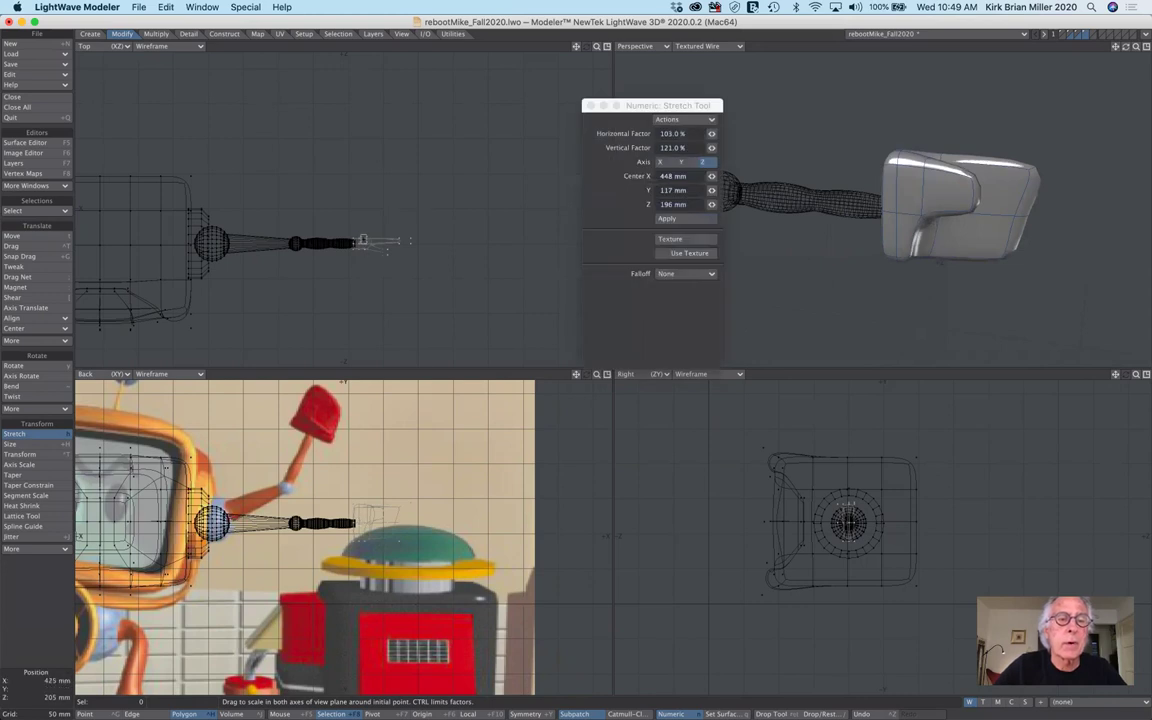
left_click_drag(328, 217, 329, 208)
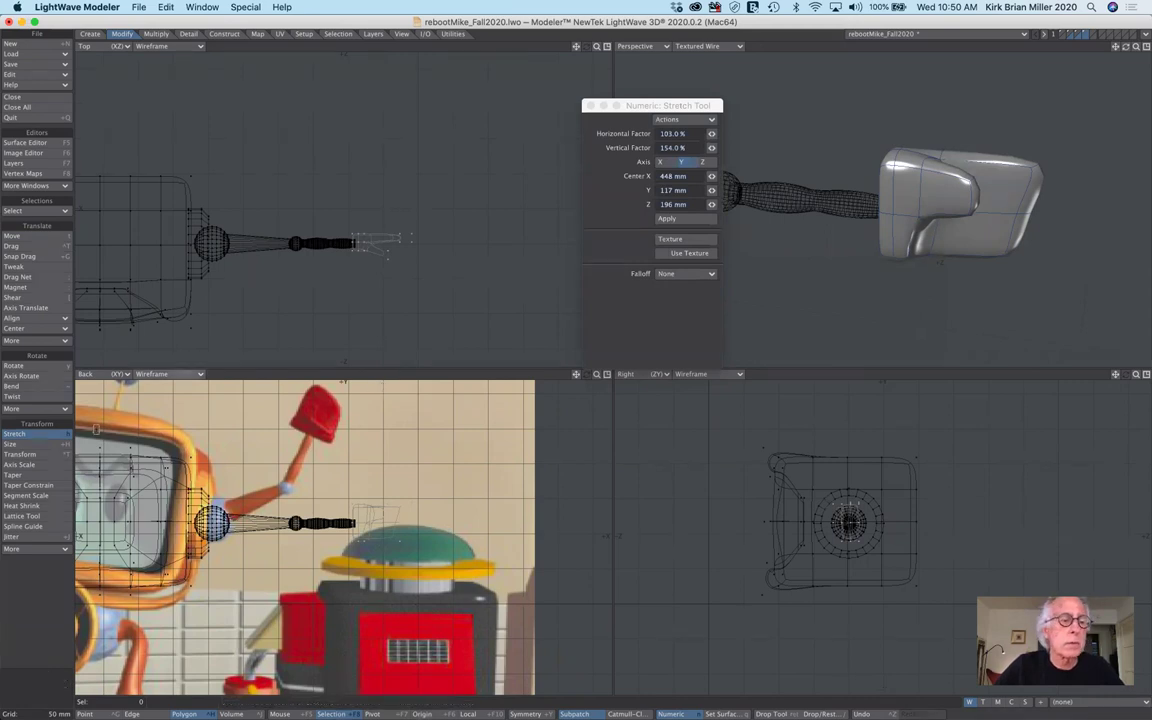
left_click(57, 438)
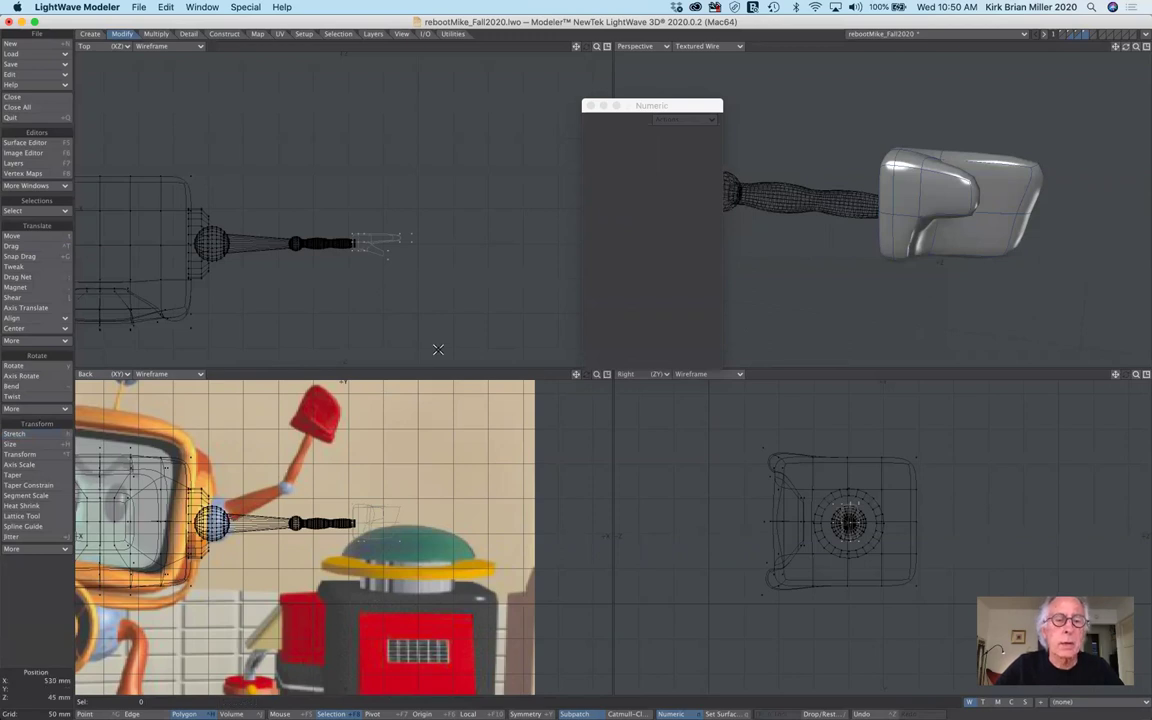
- Assign the hand a new surface named "red" with color 191, 0, 0
key("q")
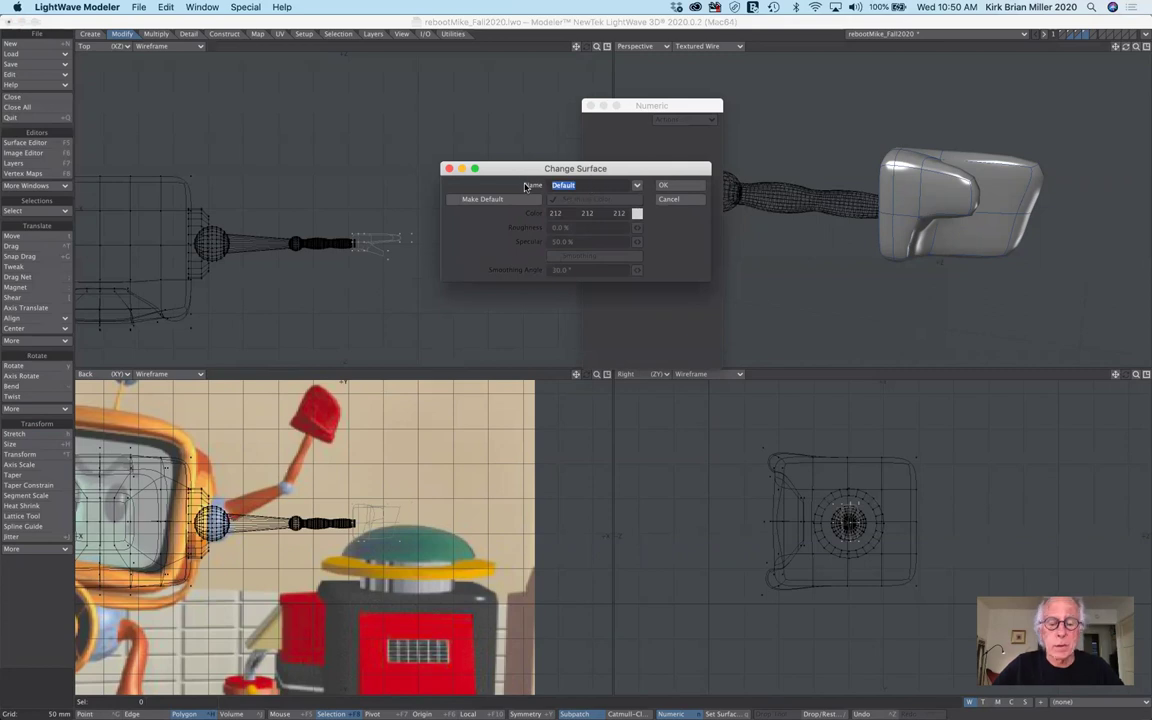
type("red")
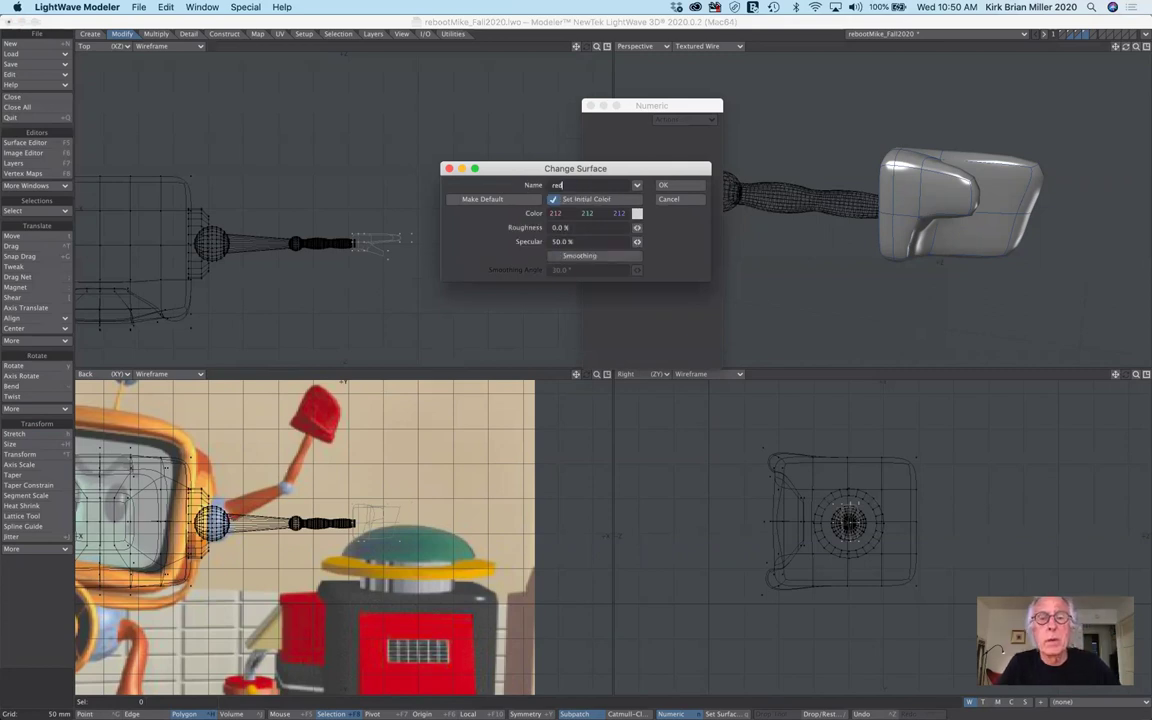
left_click(637, 213)
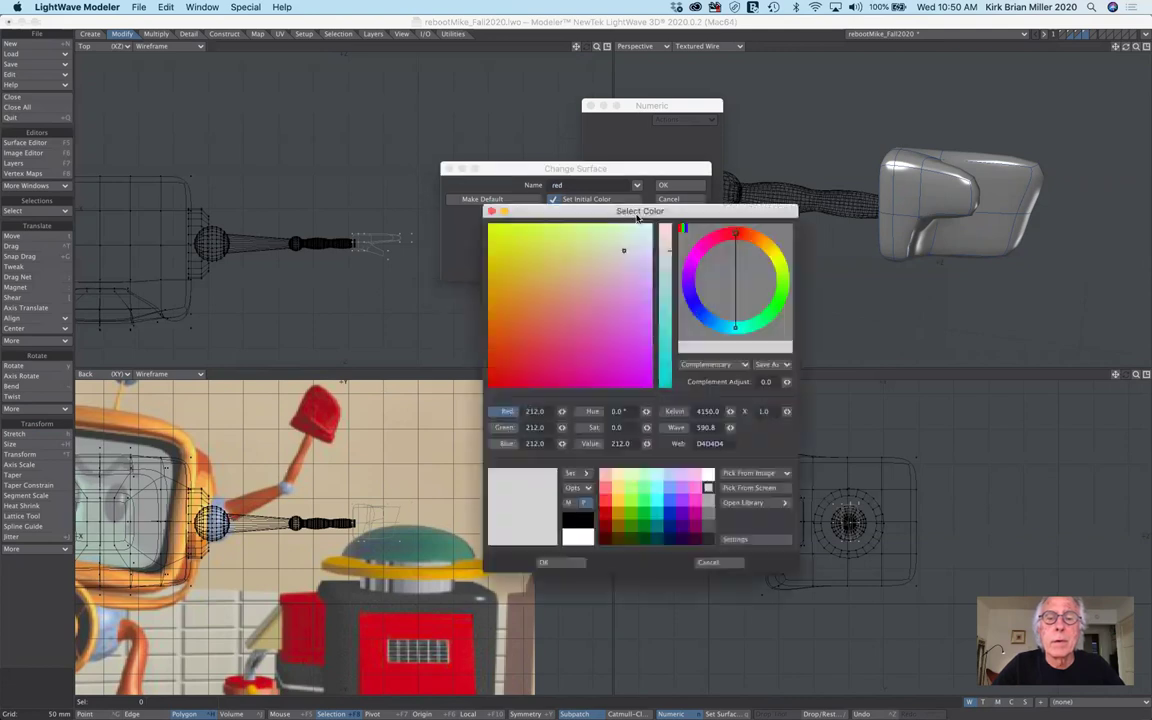
left_click(603, 516)
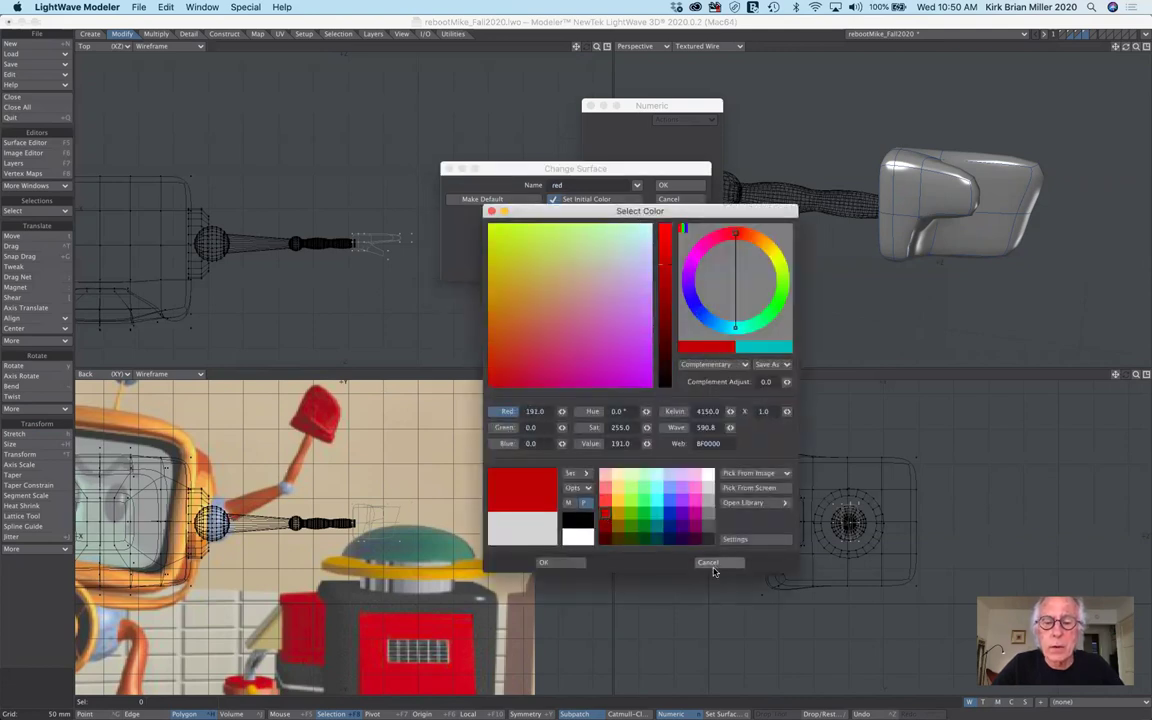
left_click(578, 563)
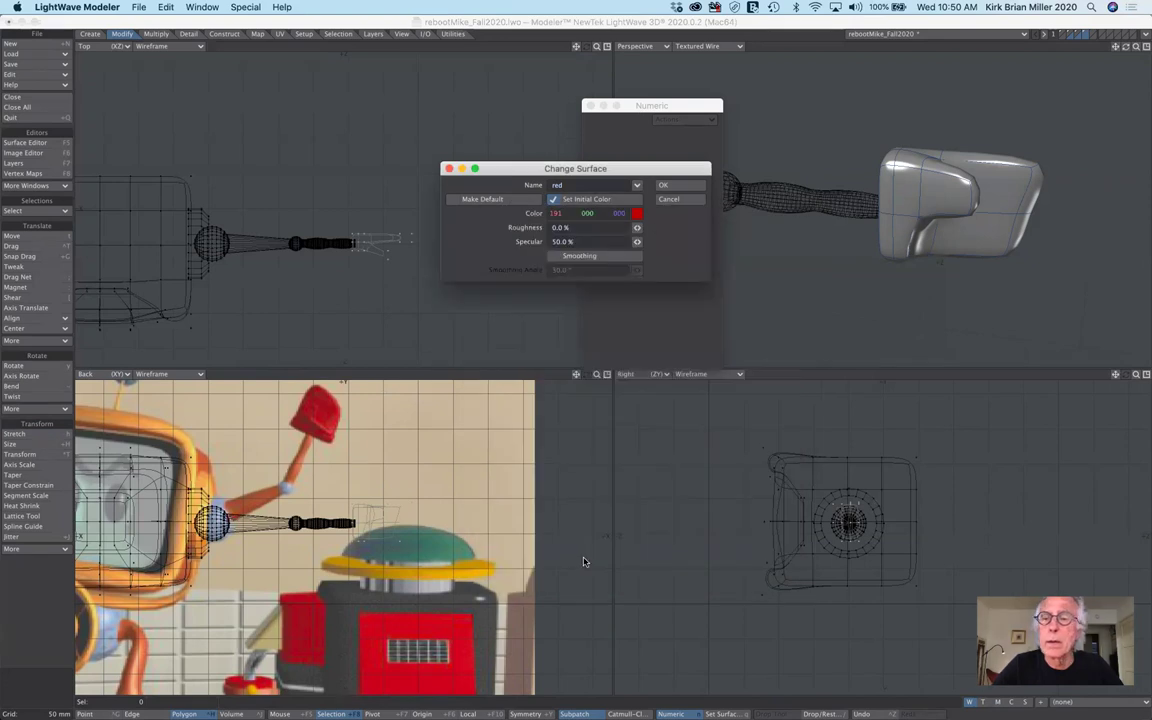
left_click(698, 186)
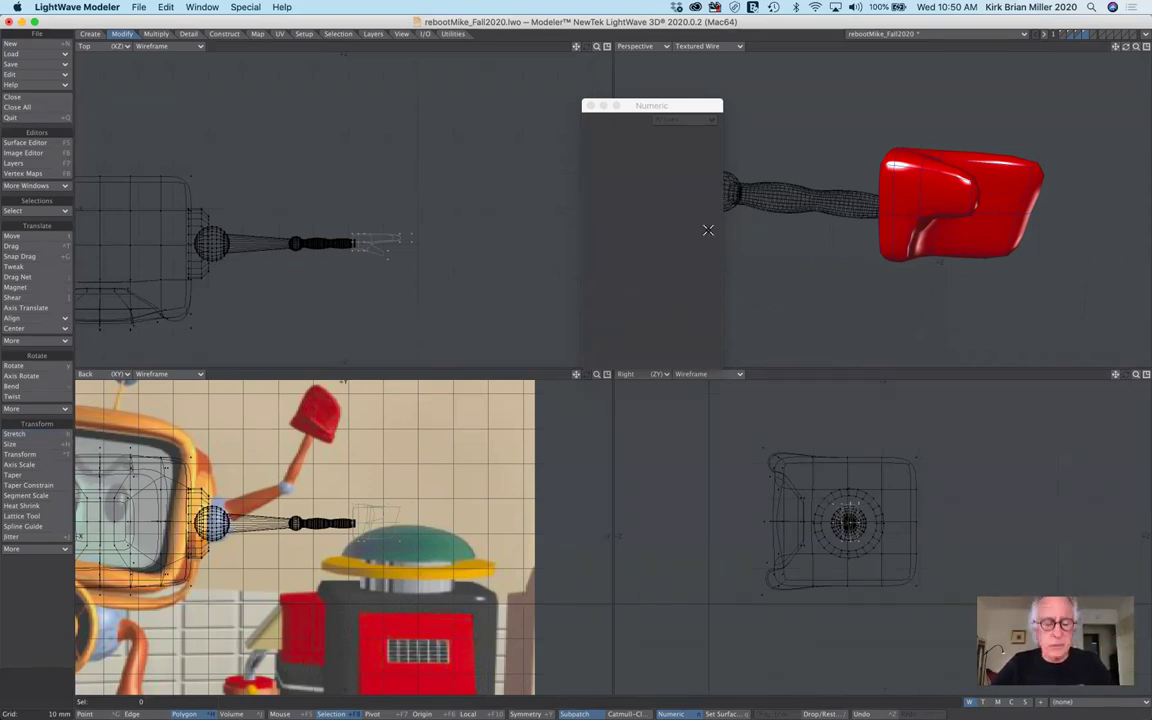
- Cut the red hand from its layer and paste it into the layer holding the arm
key("1")
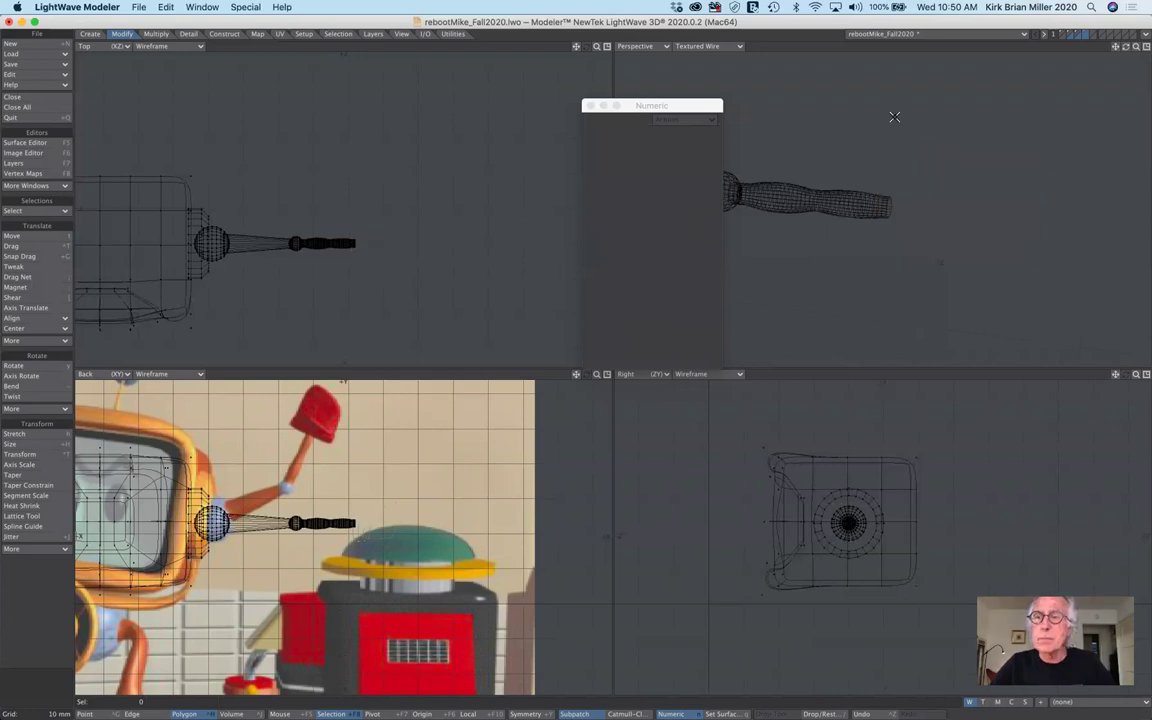
left_click(1078, 33)
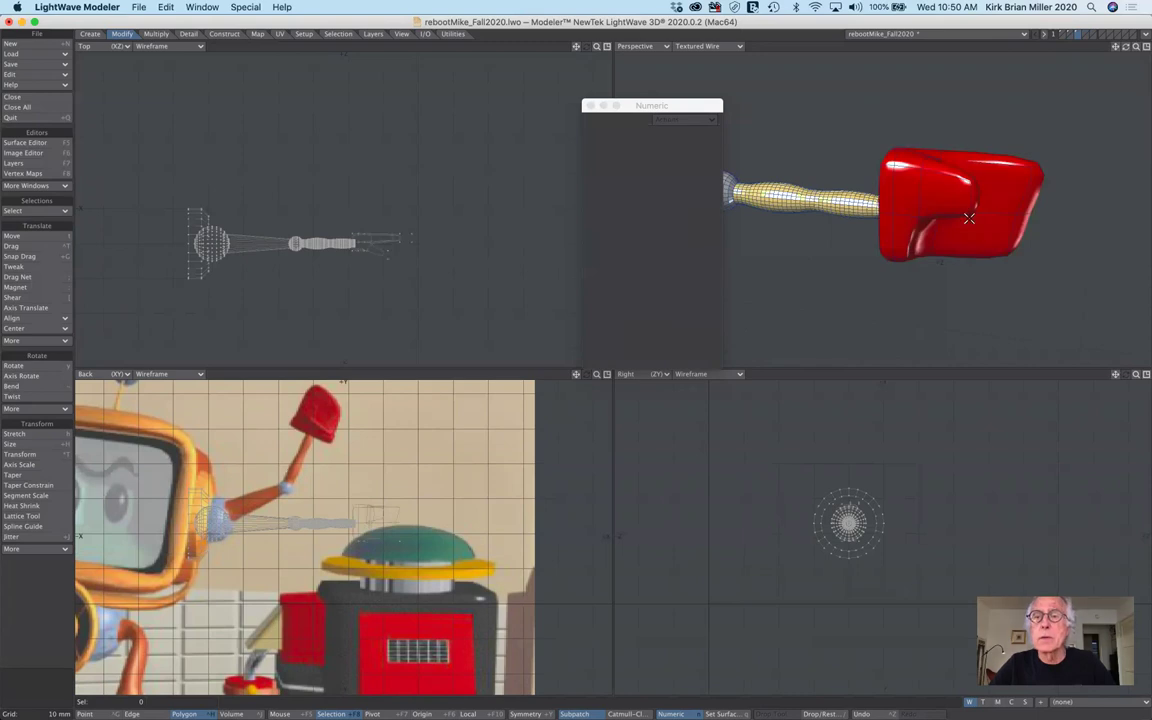
left_click_drag(640, 105, 690, 401)
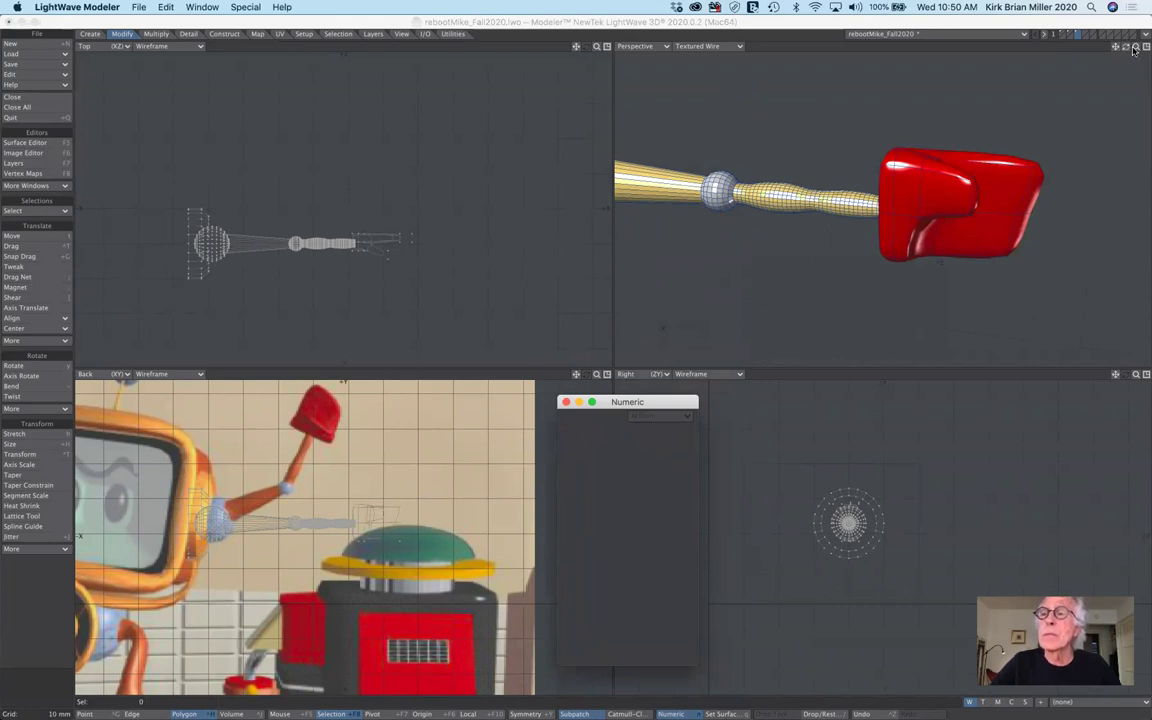
- Show the TV head's layer in the background as a reference for the complete arm
left_click_drag(1136, 46, 1063, 40)
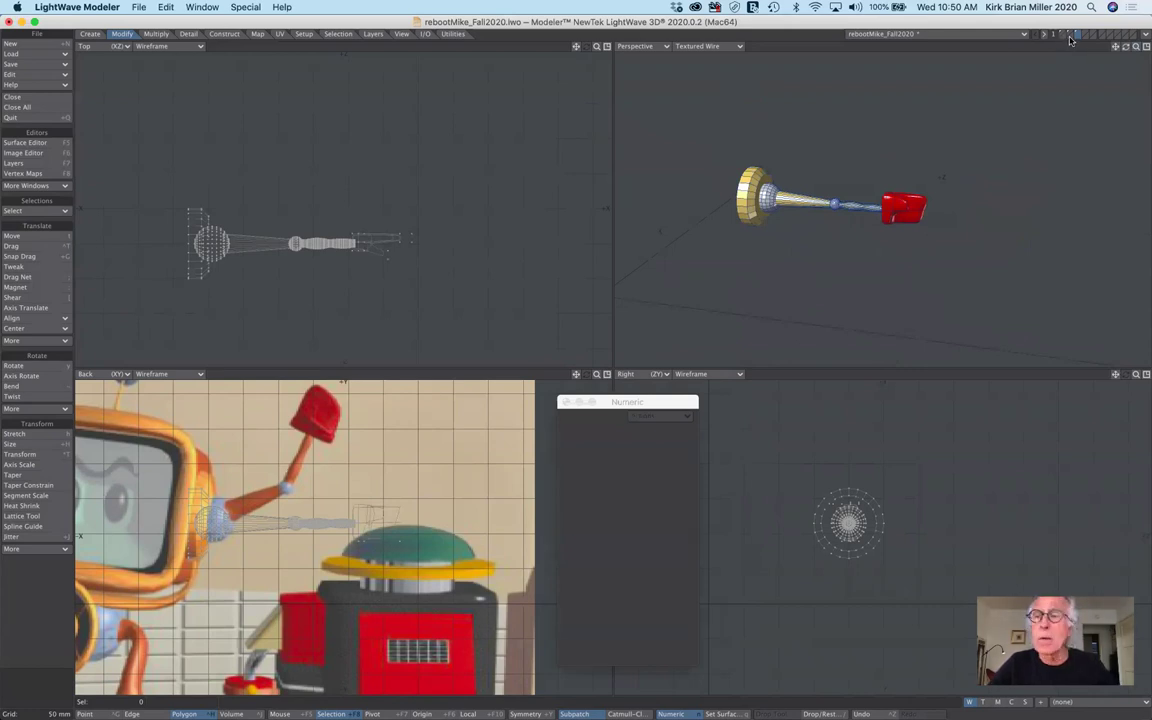
left_click(1070, 37)
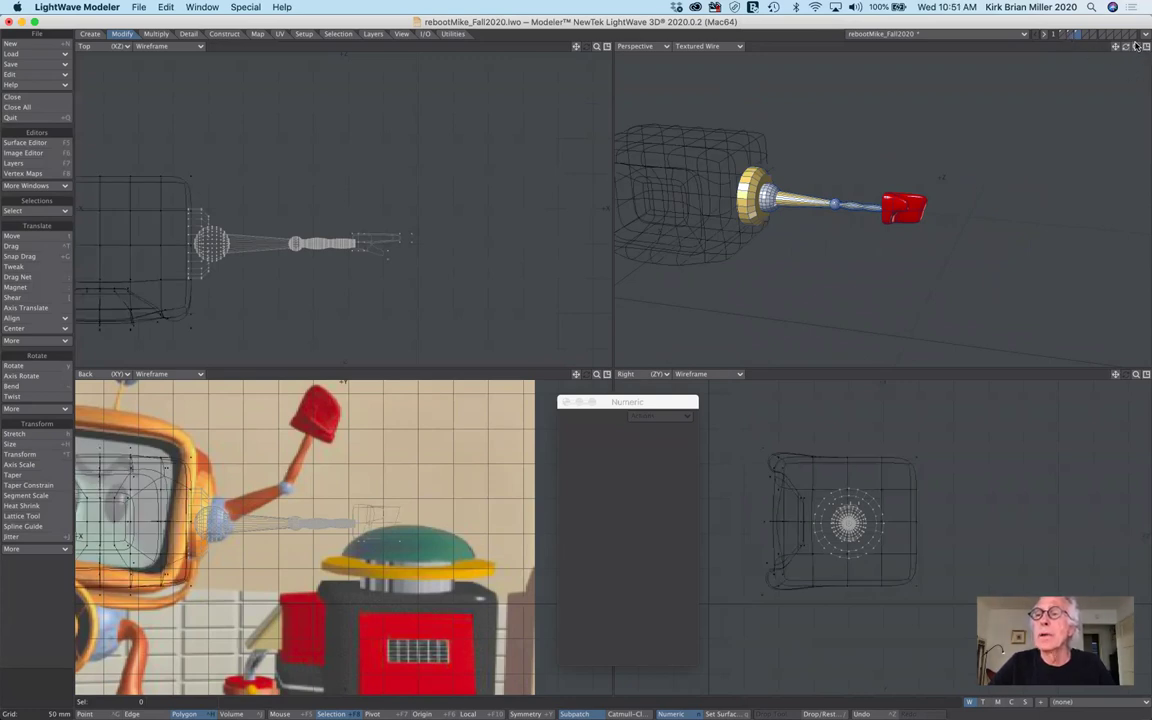
left_click_drag(1125, 46, 1090, 52)
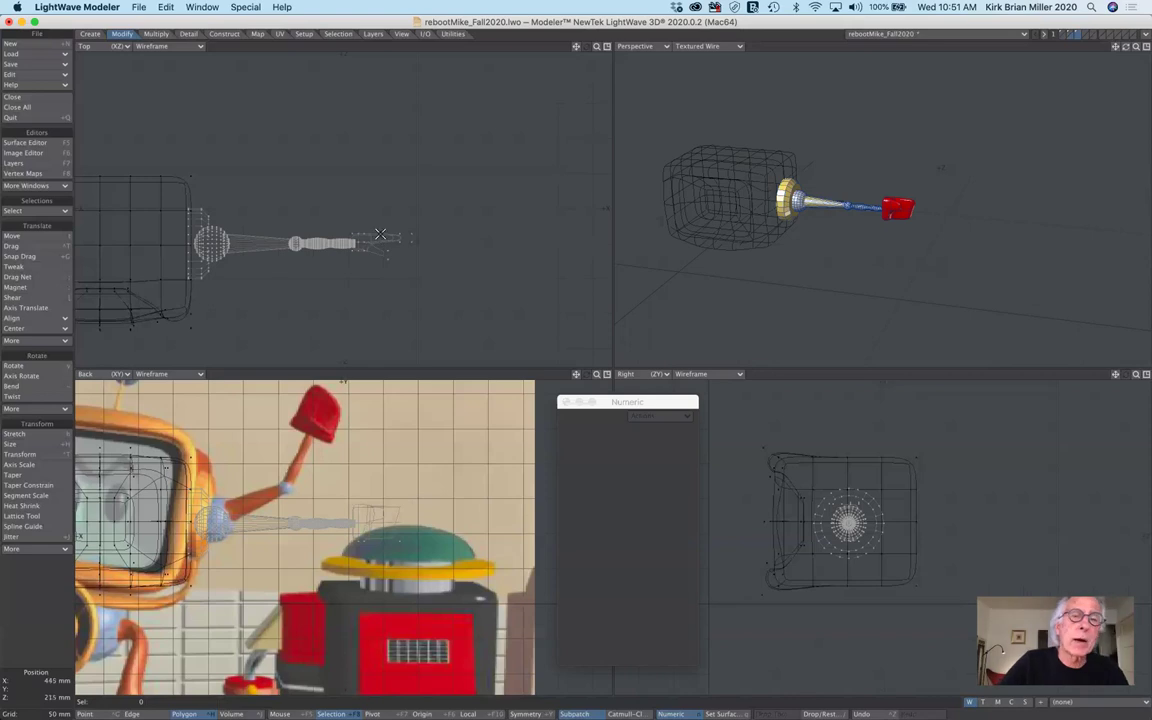
left_click_drag(576, 50, 715, 38)
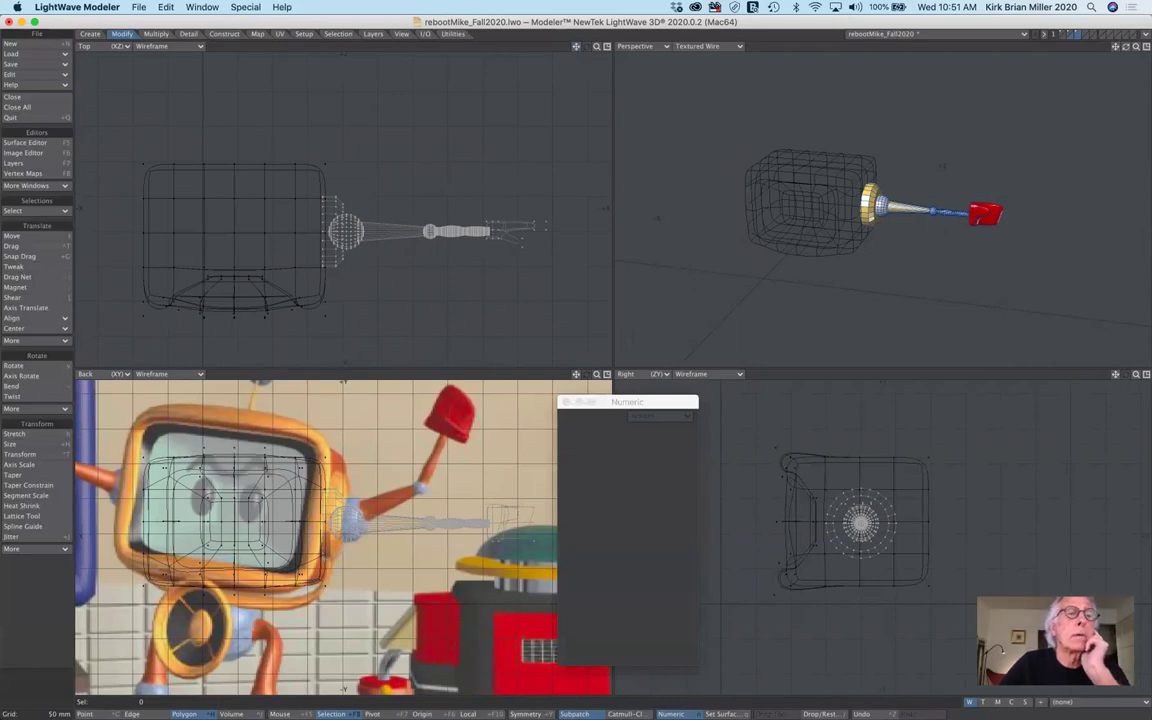
- Mirror the complete arm across the X axis about the TV head's middle at X 45 mm, Z 190 mm, and save the object
left_click(160, 34)
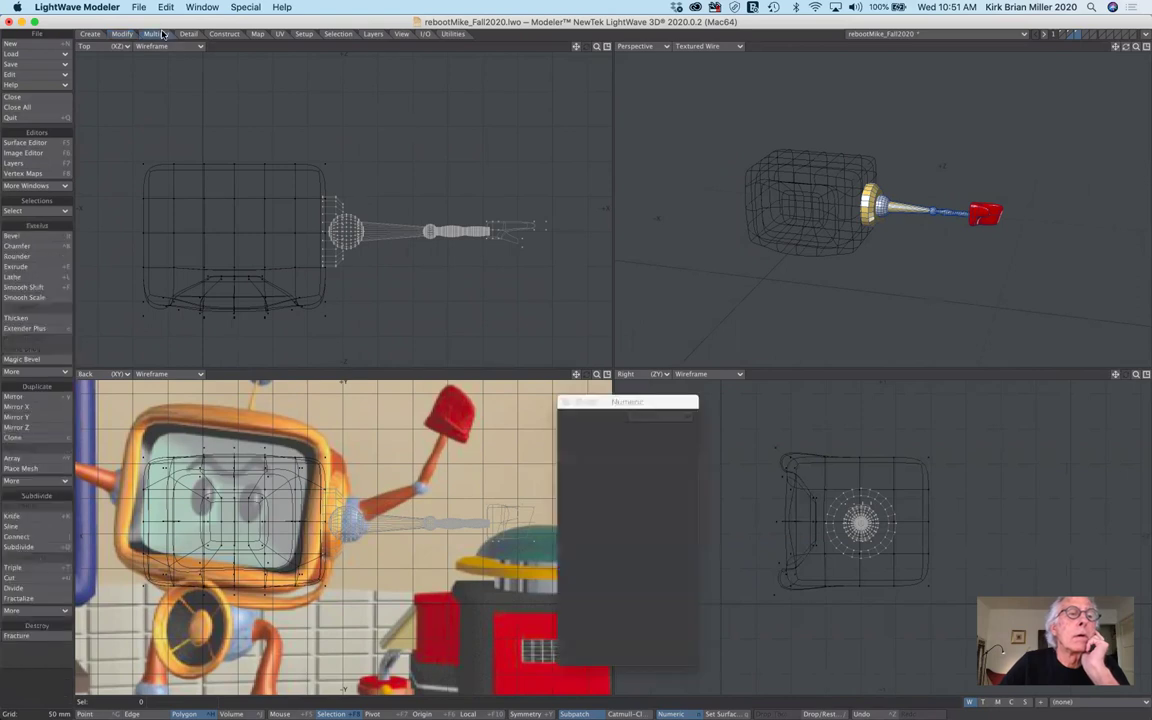
left_click(50, 397)
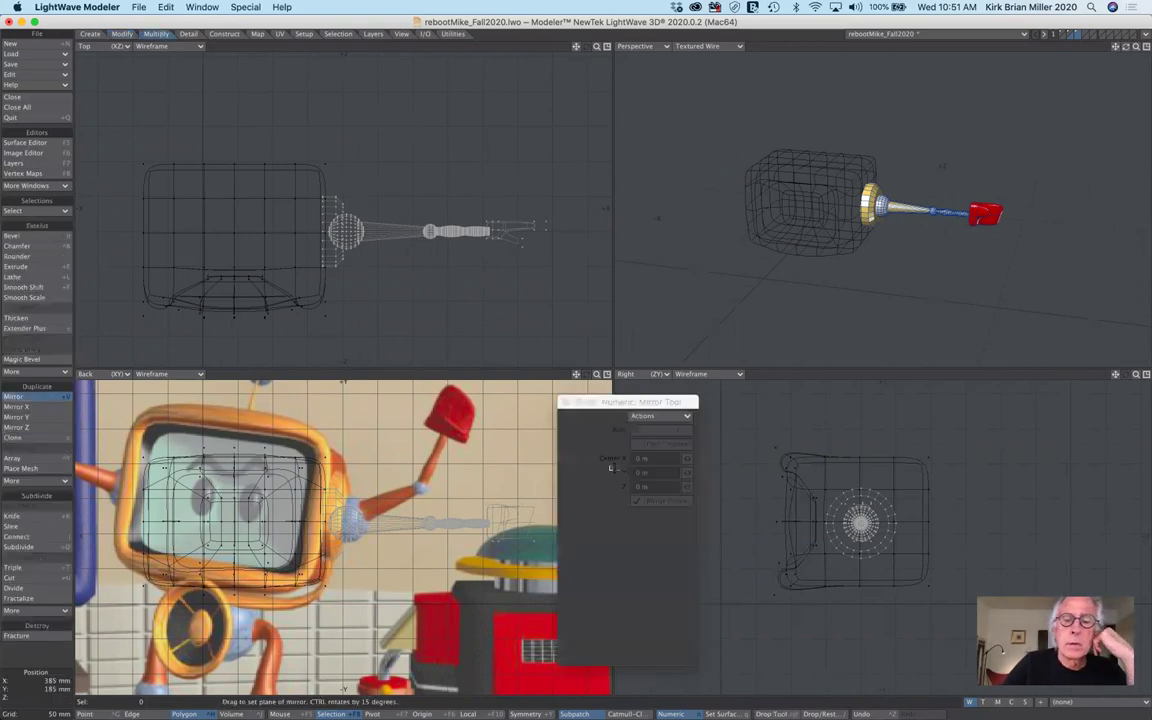
left_click_drag(672, 402, 650, 336)
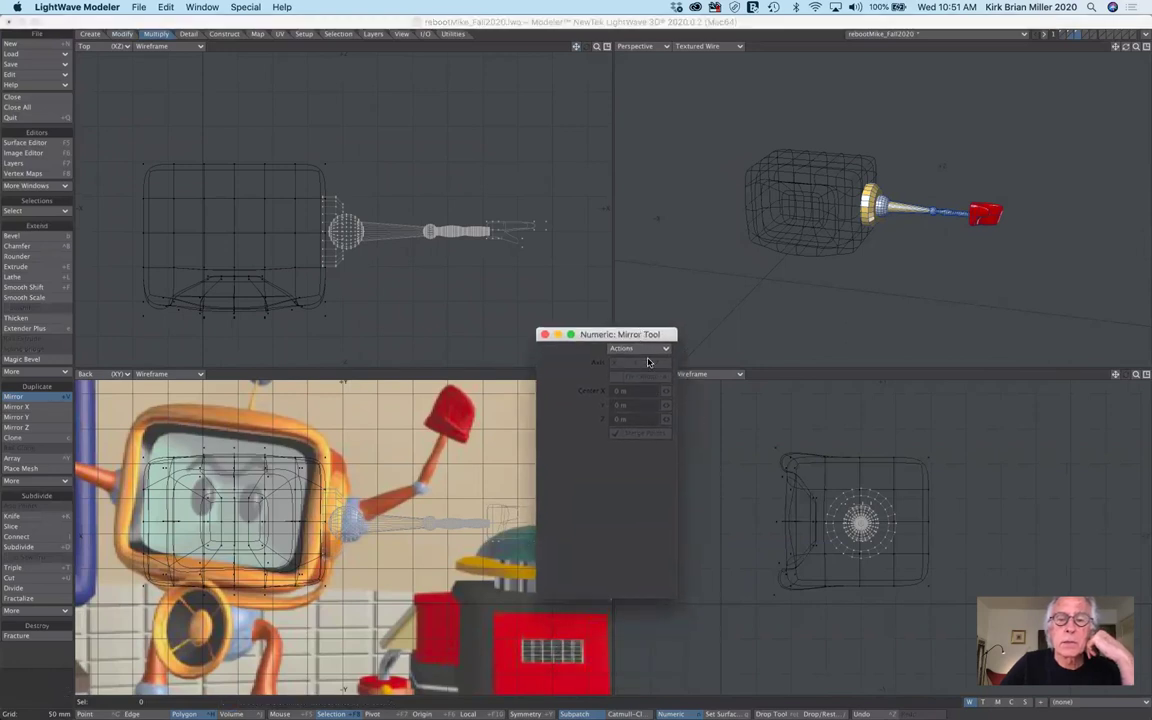
left_click(642, 350)
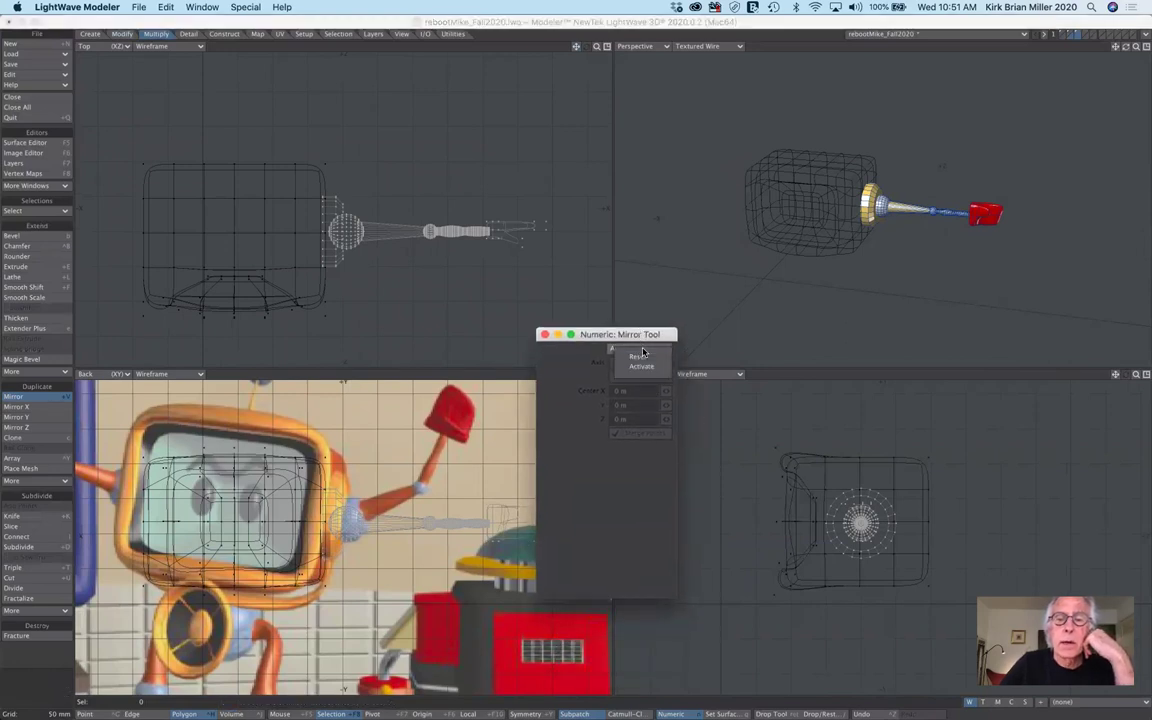
left_click(641, 366)
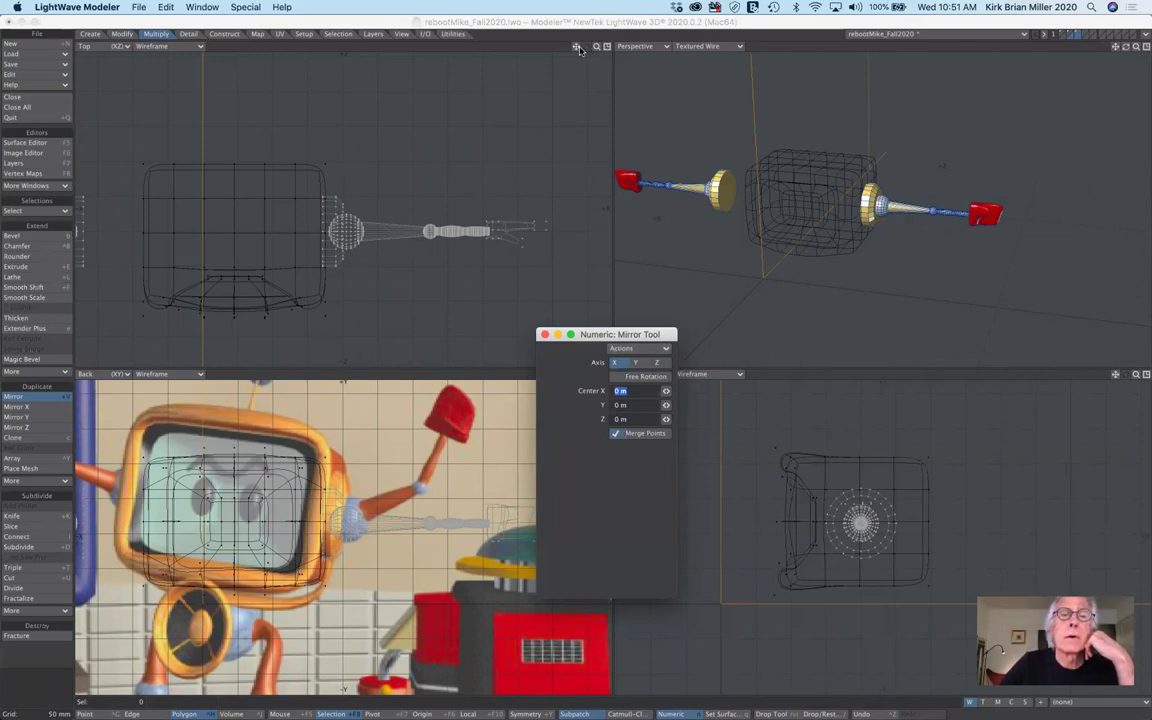
left_click(638, 363)
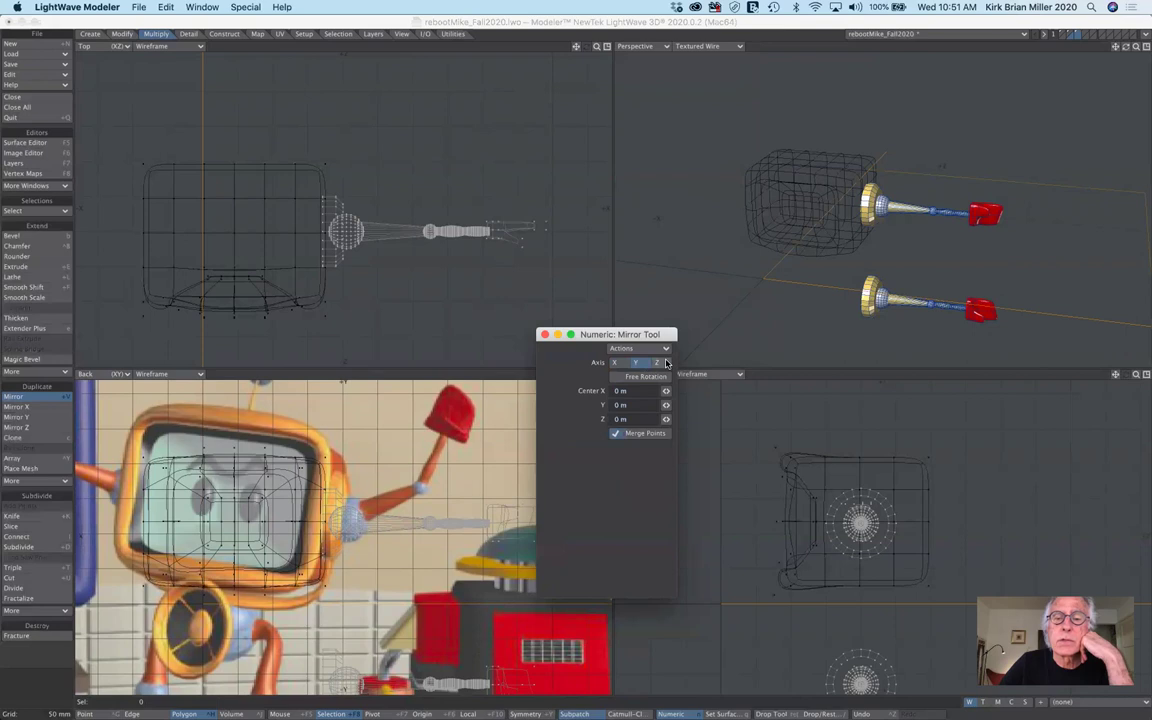
left_click(666, 363)
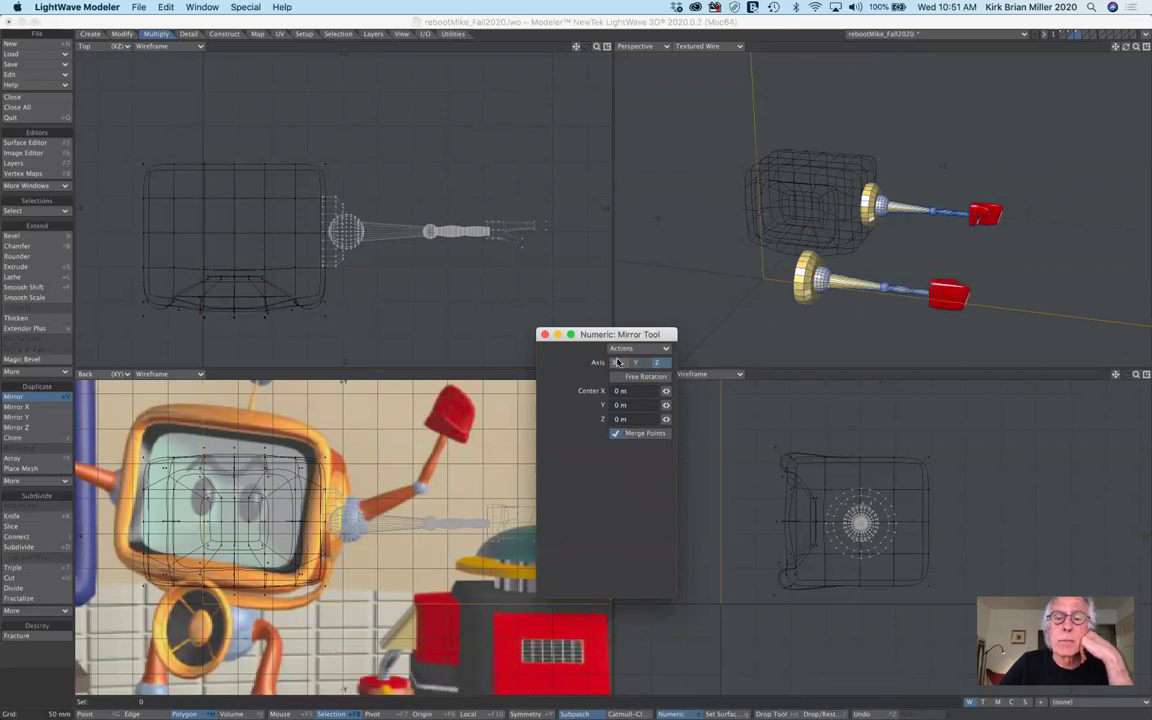
left_click(618, 364)
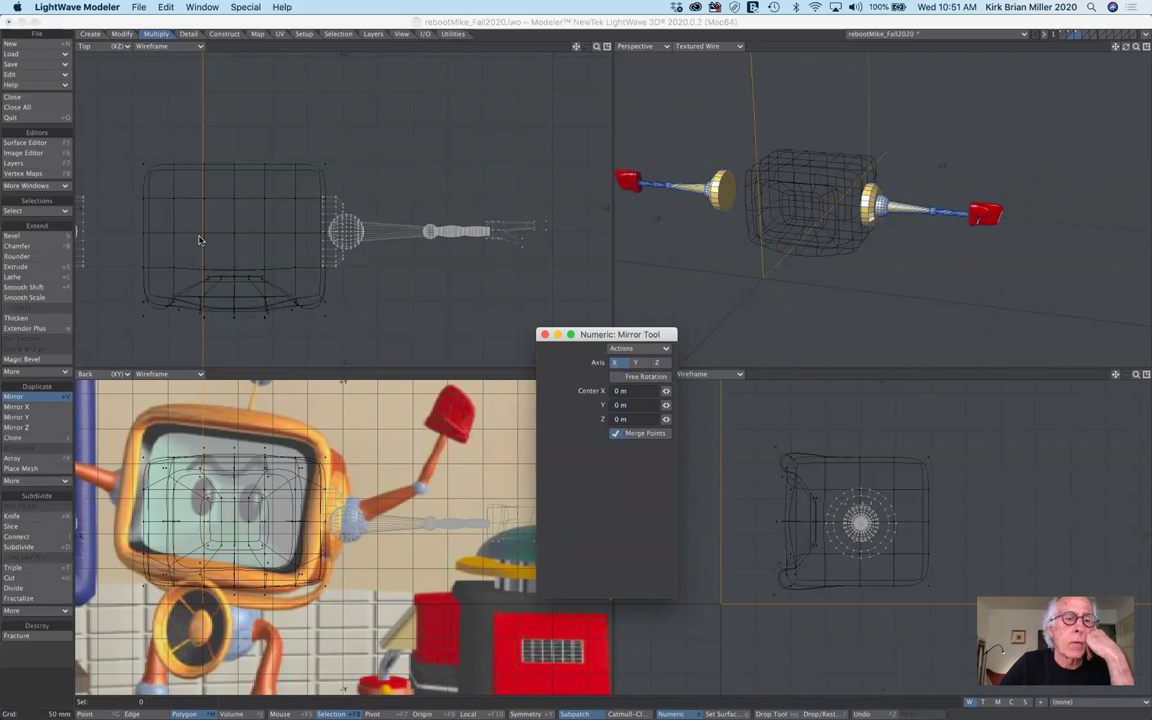
left_click_drag(205, 241, 212, 238)
left_click_drag(218, 237, 230, 238)
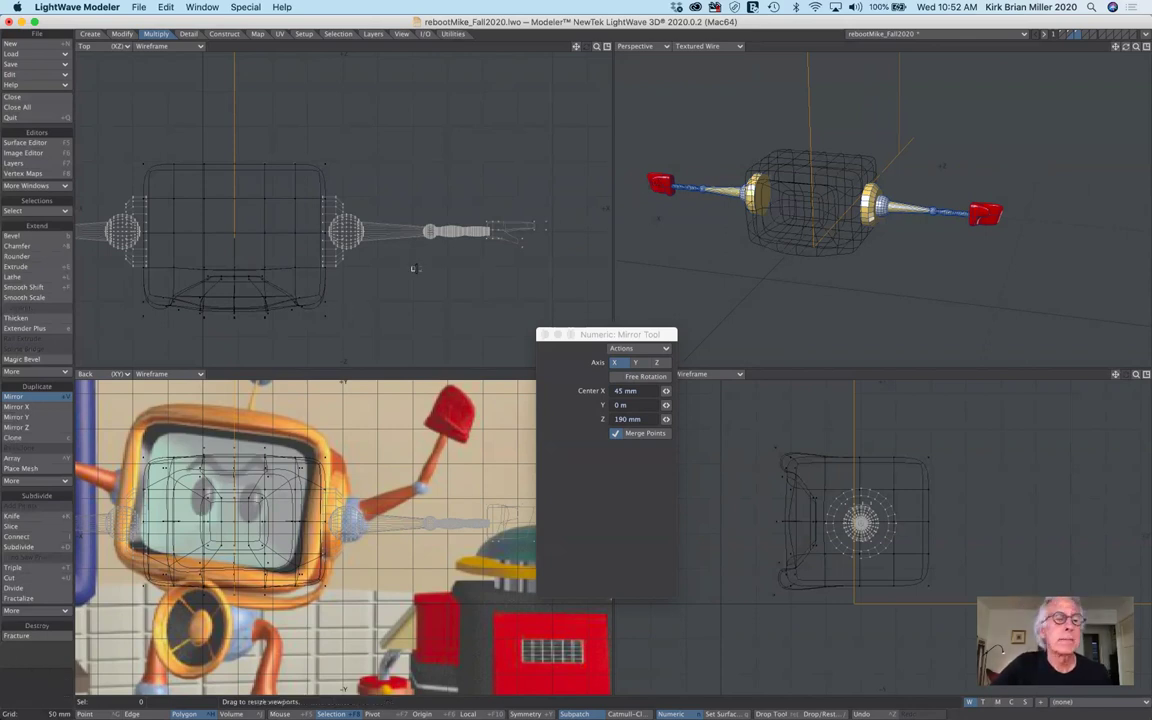
left_click(24, 397)
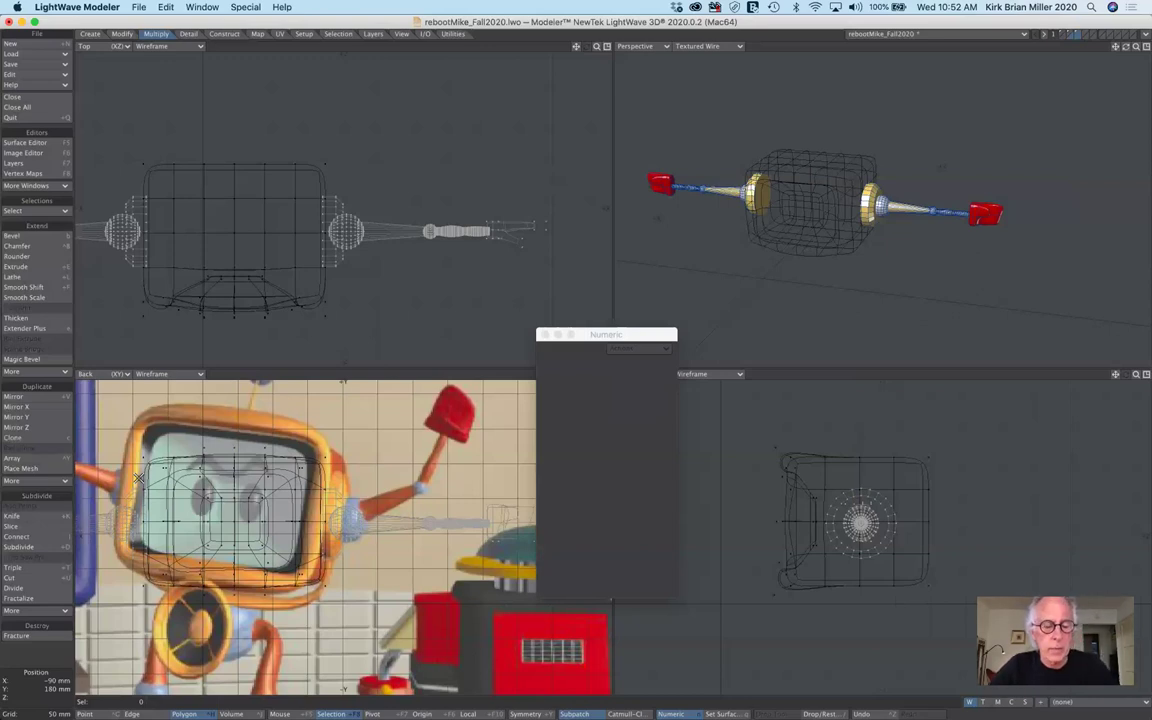
key("super+s")
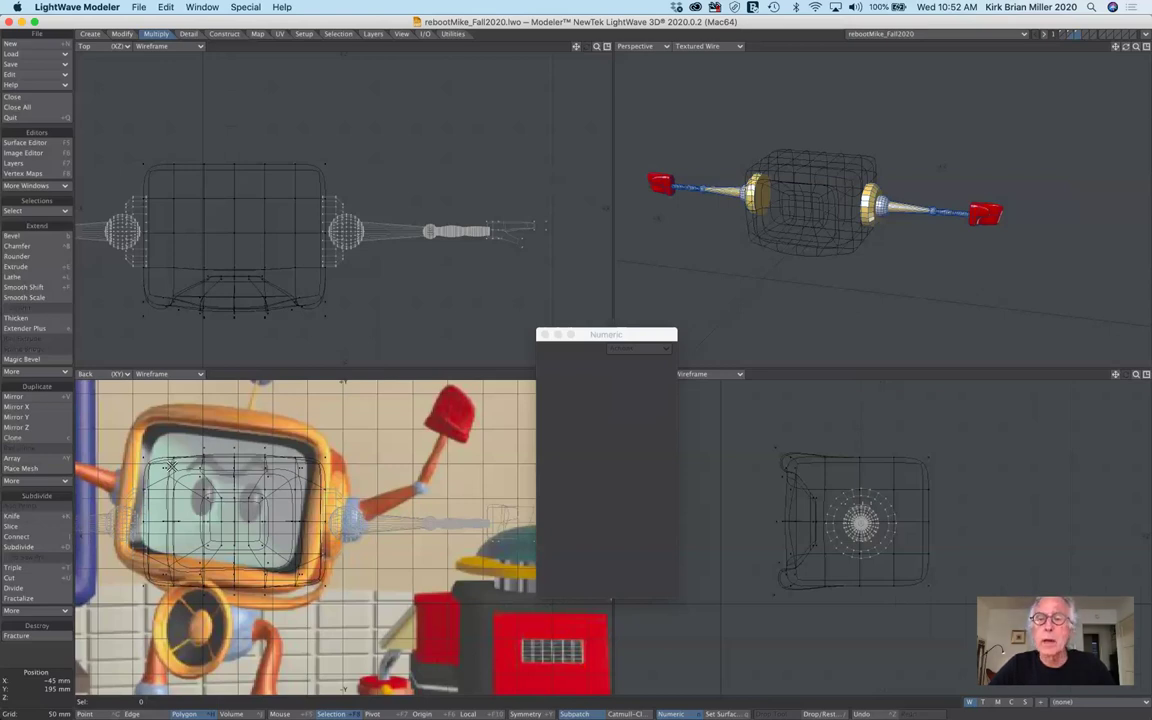
- Cut both arms from their layer and paste them into the TV head's layer
key("1")
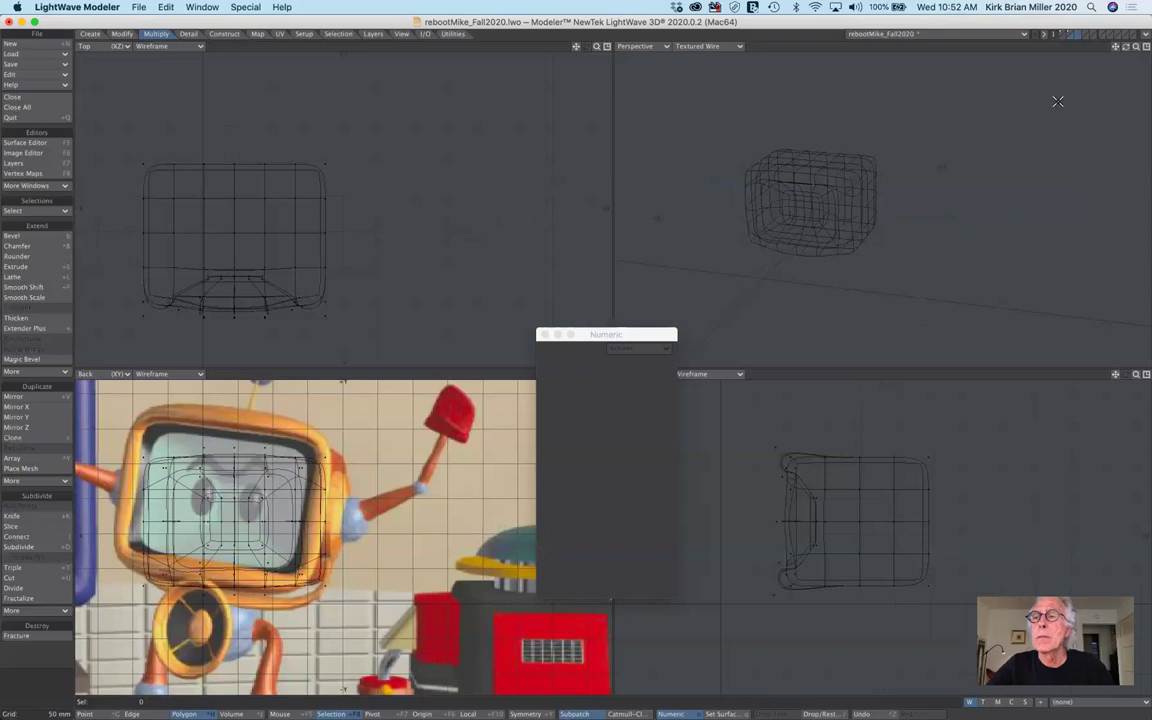
left_click(1068, 33)
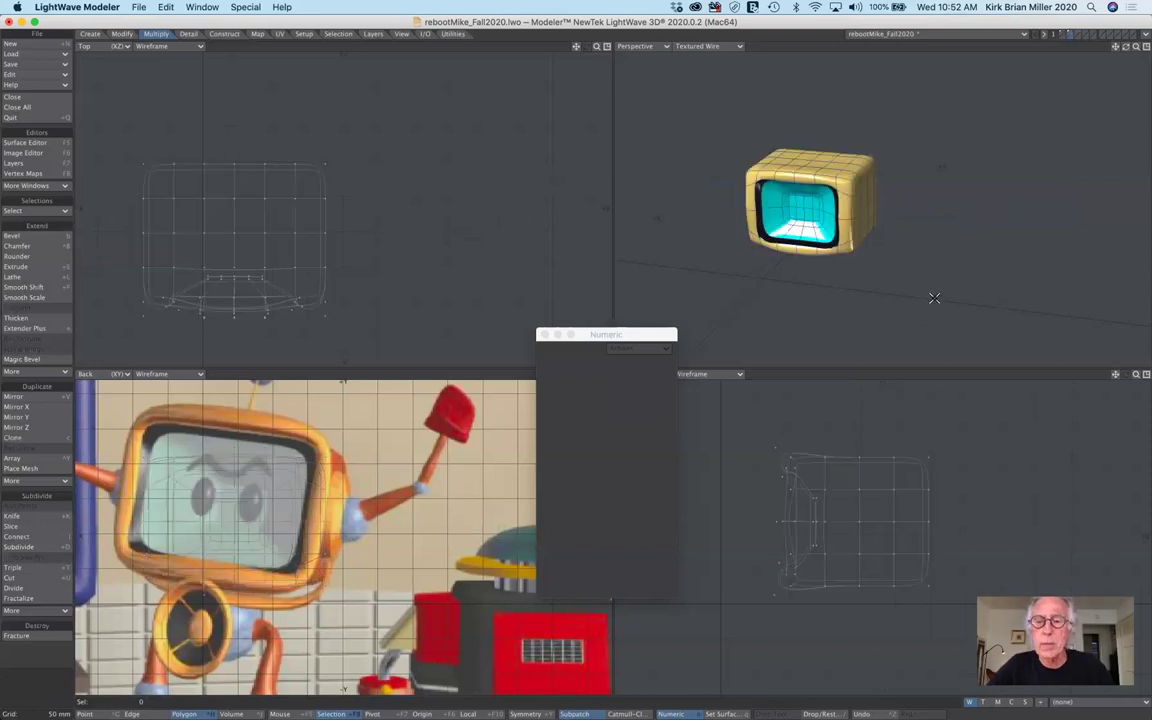
key("2")
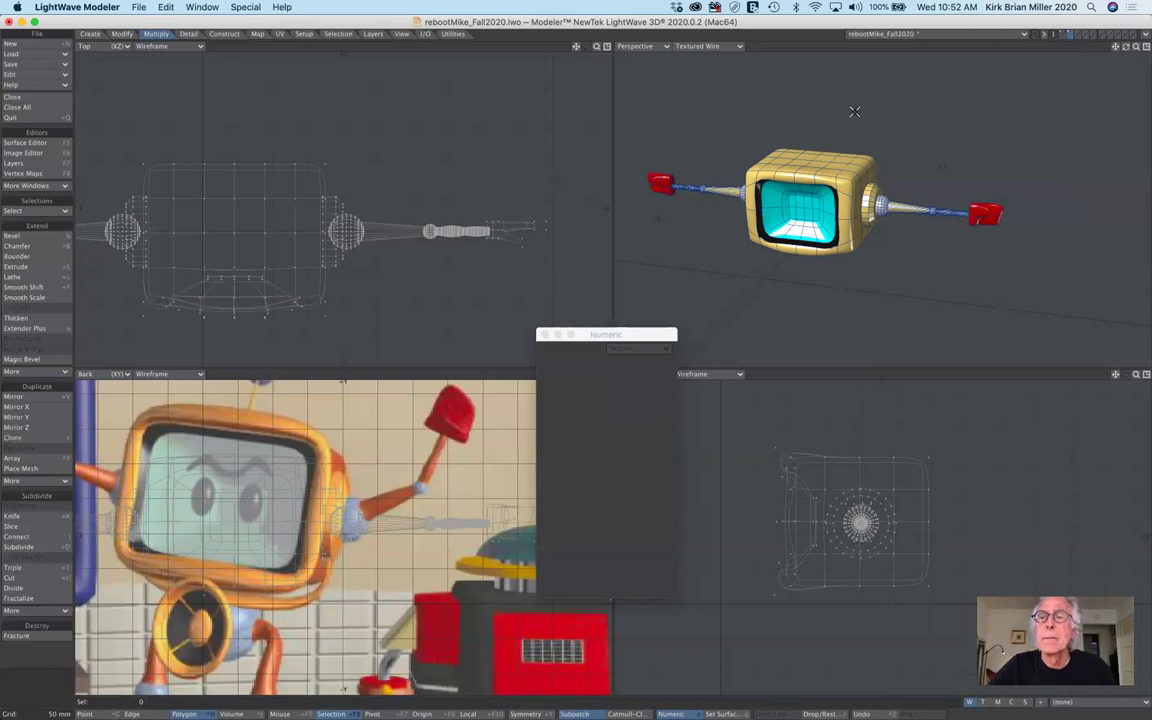
- Switch the perspective view to Texture shading and check the TV head with both arms in a full-window view
left_click(738, 47)
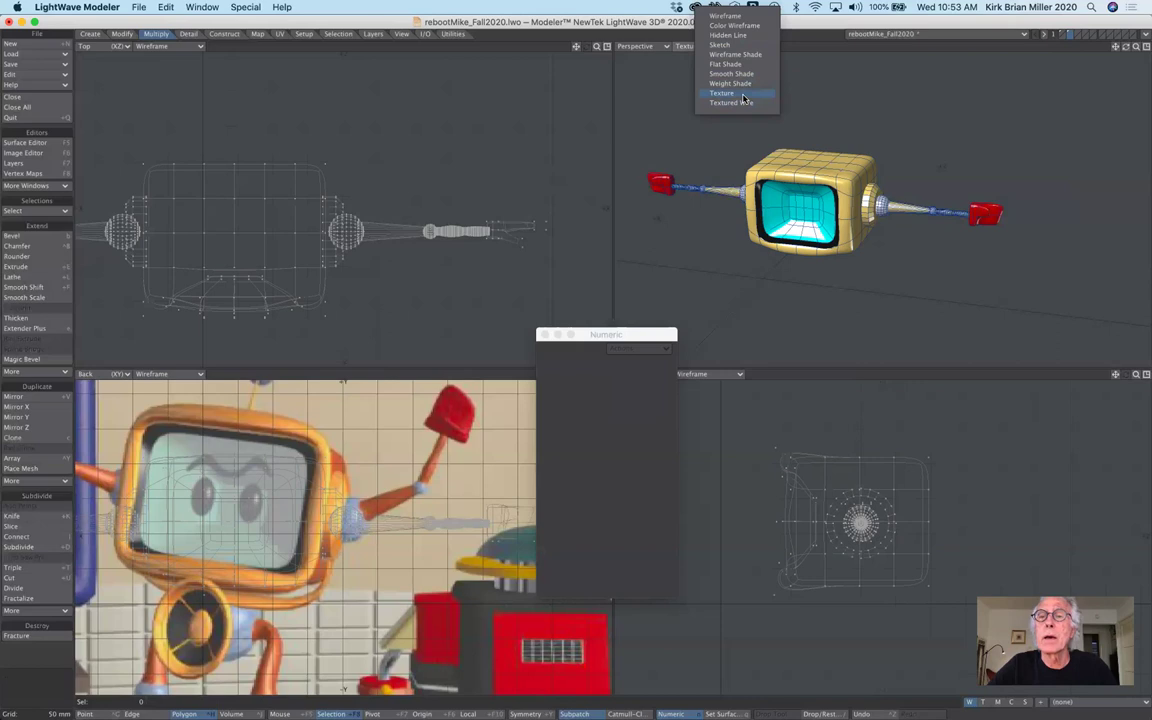
left_click(742, 94)
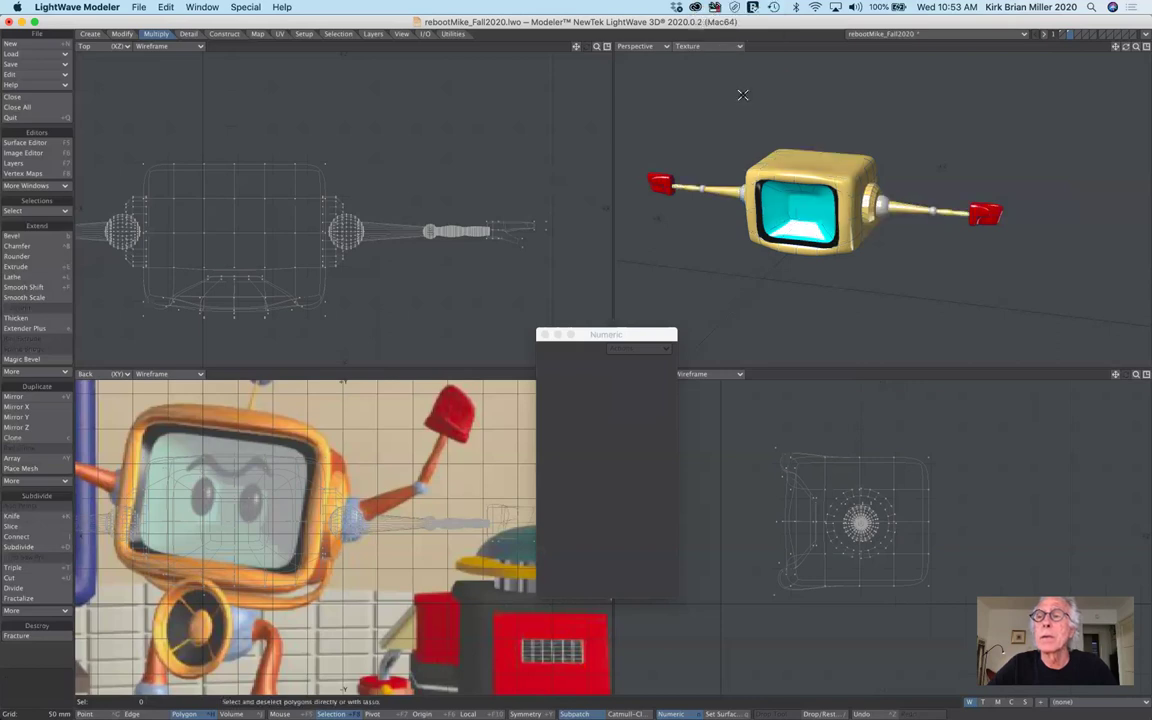
left_click(1145, 47)
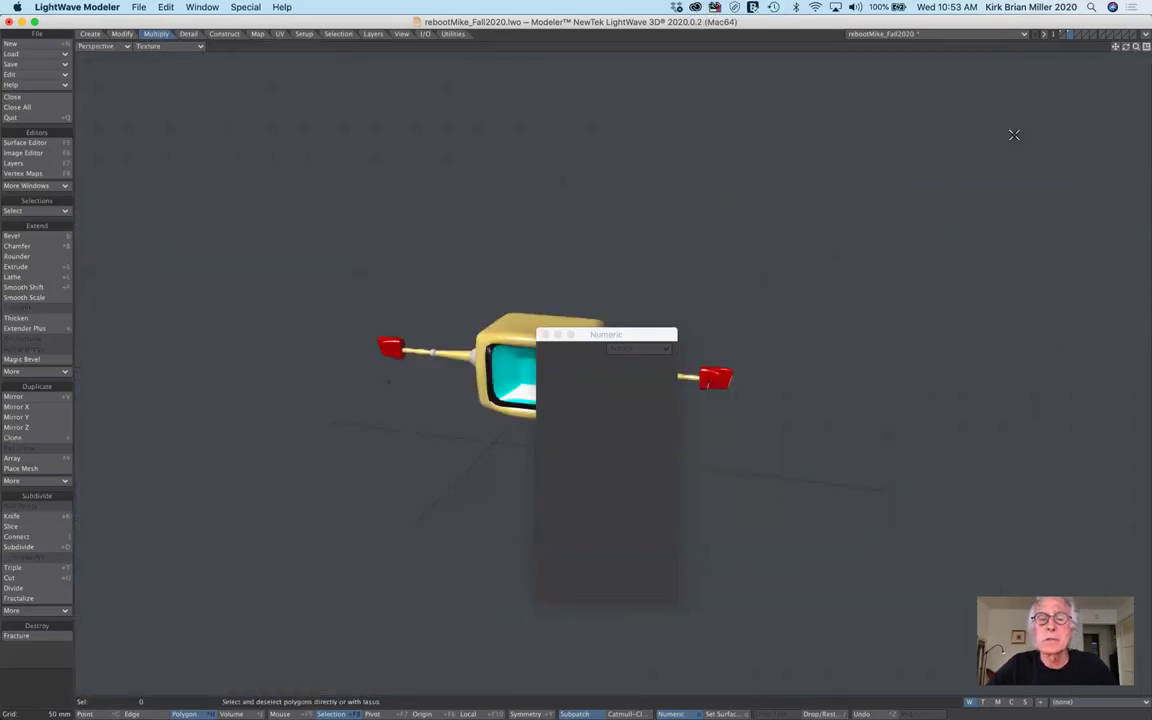
left_click_drag(643, 334, 1023, 112)
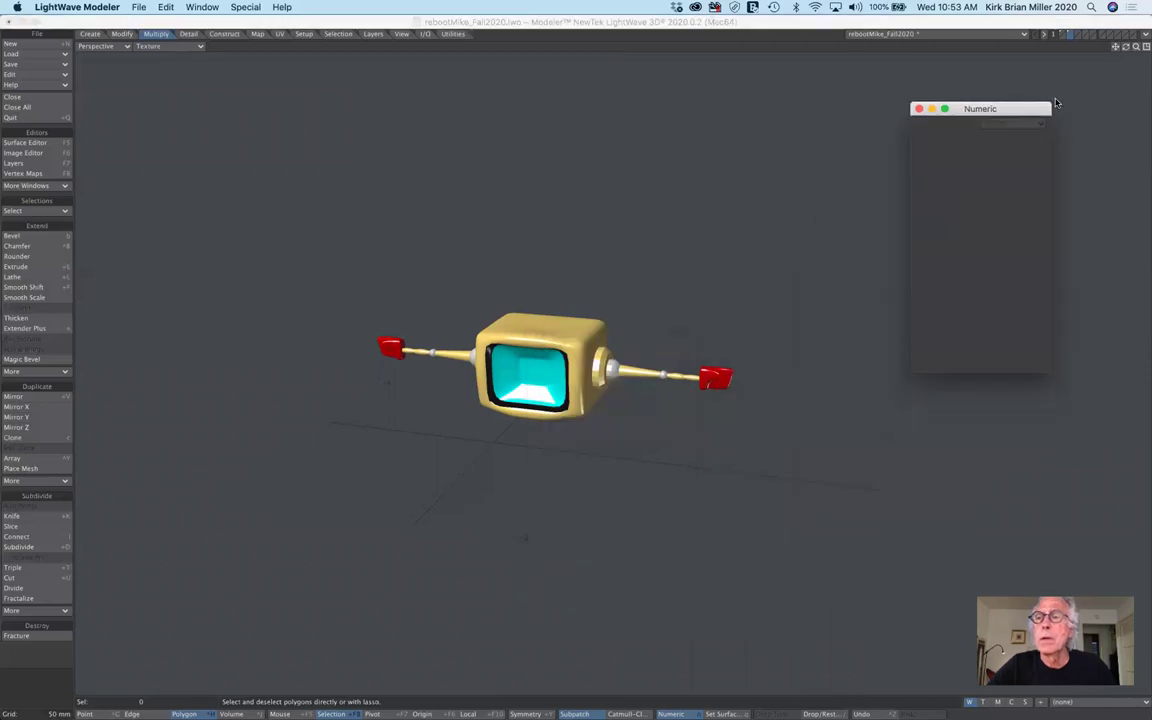
mouse_move(1137, 48)
left_mouse_down()
mouse_move(1115, 50)
mouse_move(1135, 69)
left_mouse_up()
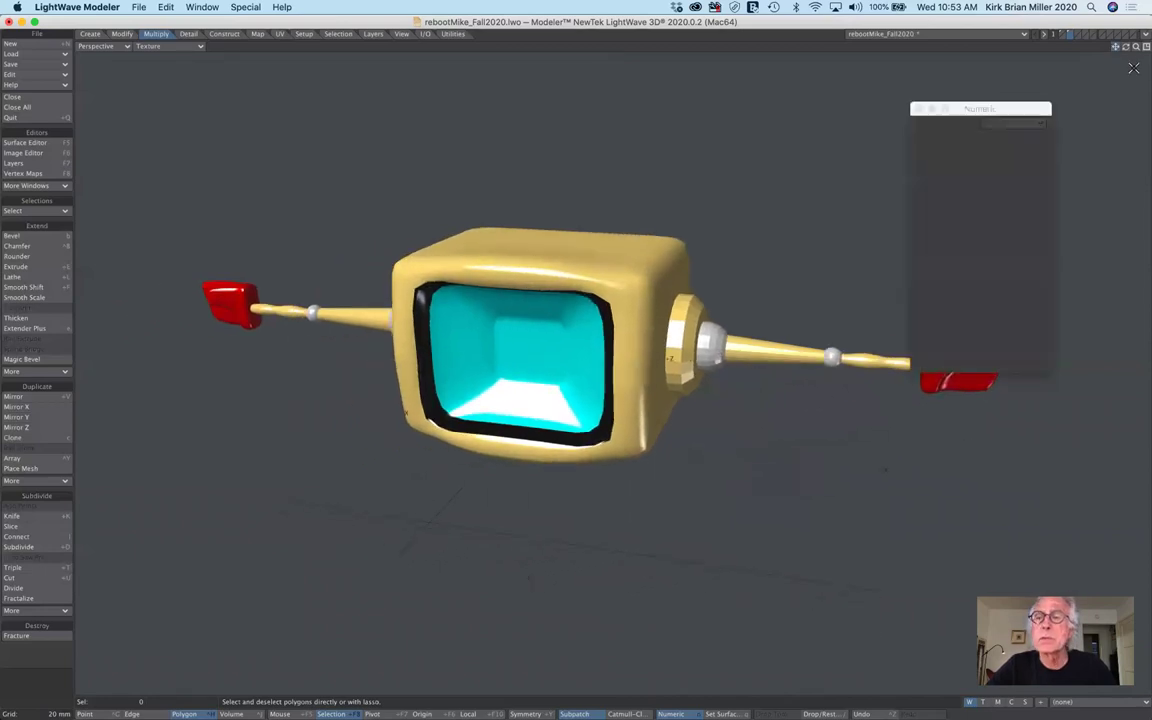
left_click(1027, 108)
left_click_drag(1027, 108, 1097, 76)
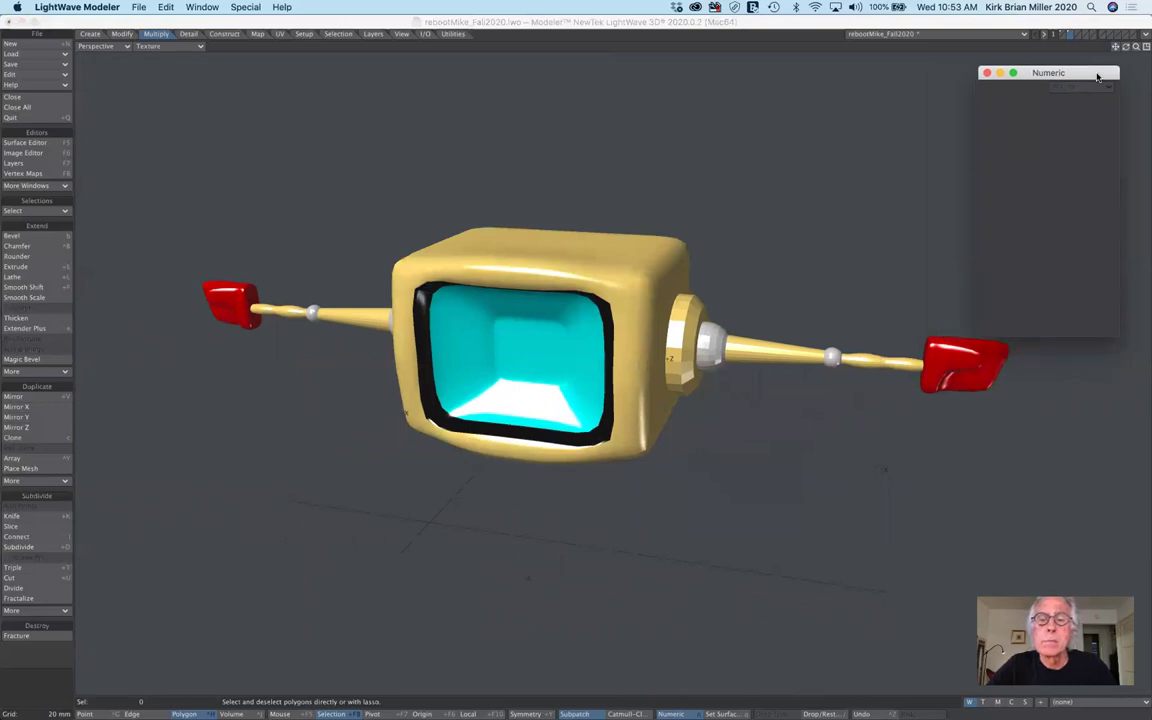
left_click_drag(1097, 76, 1087, 86)
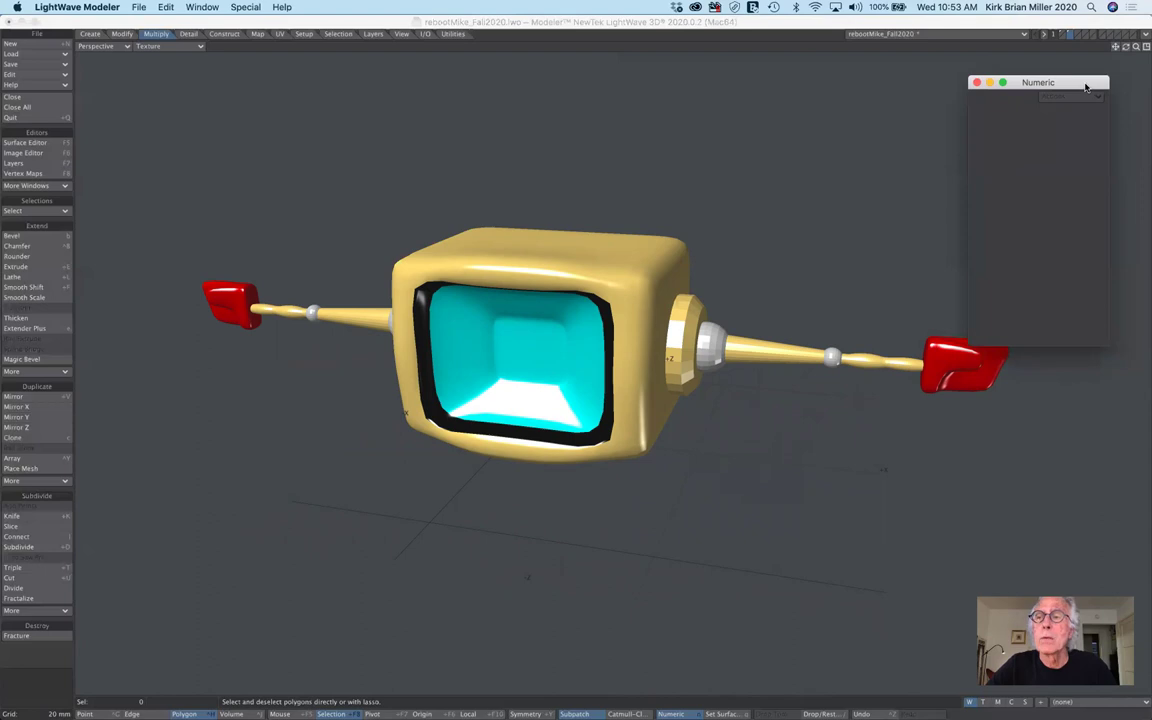
left_click(1145, 46)
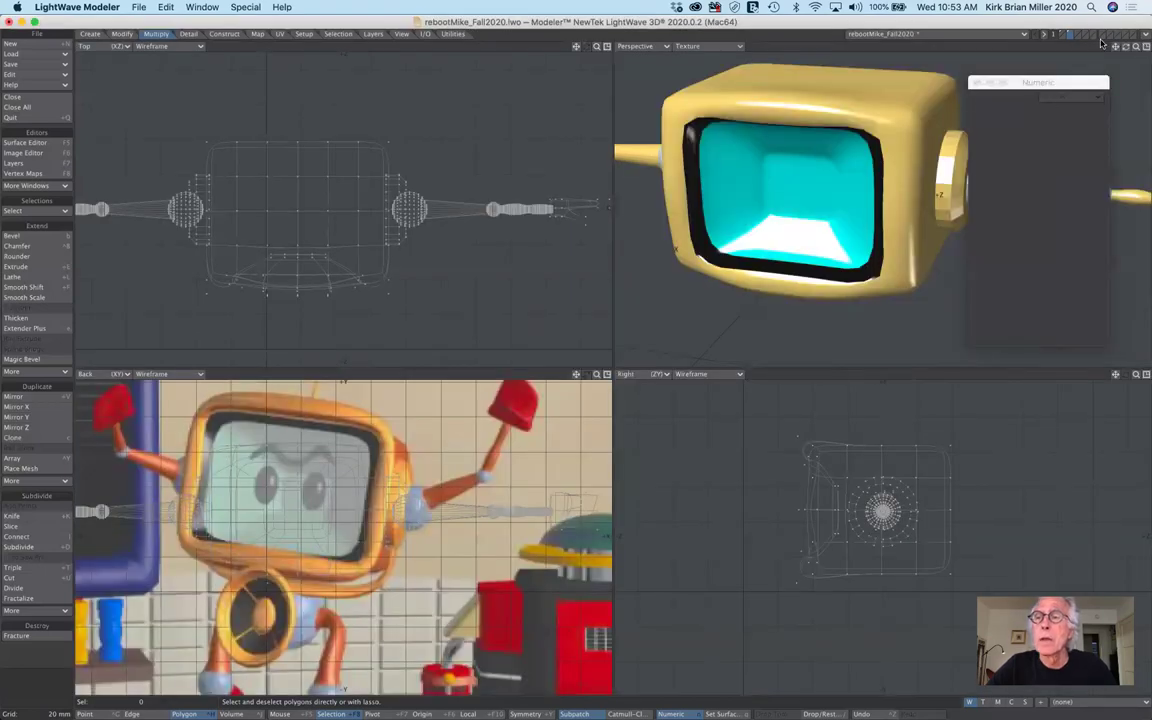
- Examine the TV head and arms in the perspective view from different distances and angles
key("a")
scroll(940, 183, "down", 5)
scroll(940, 183, "up", 6)
scroll(940, 183, "down", 6)
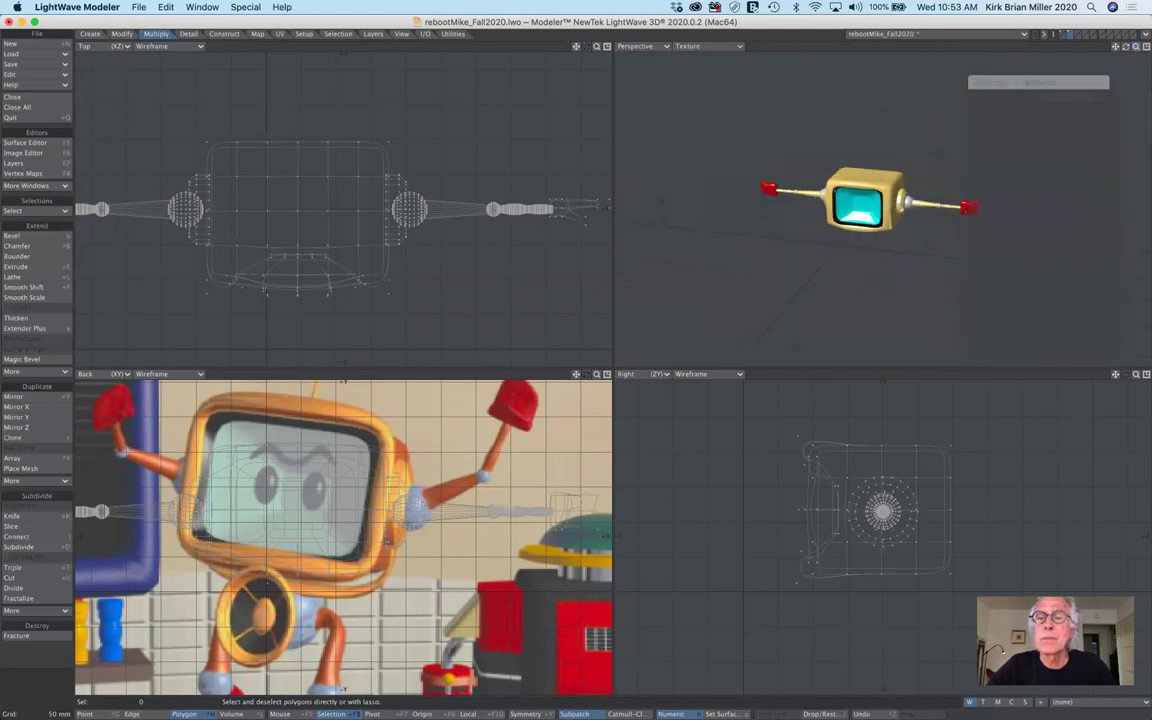
scroll(940, 183, "up", 5)
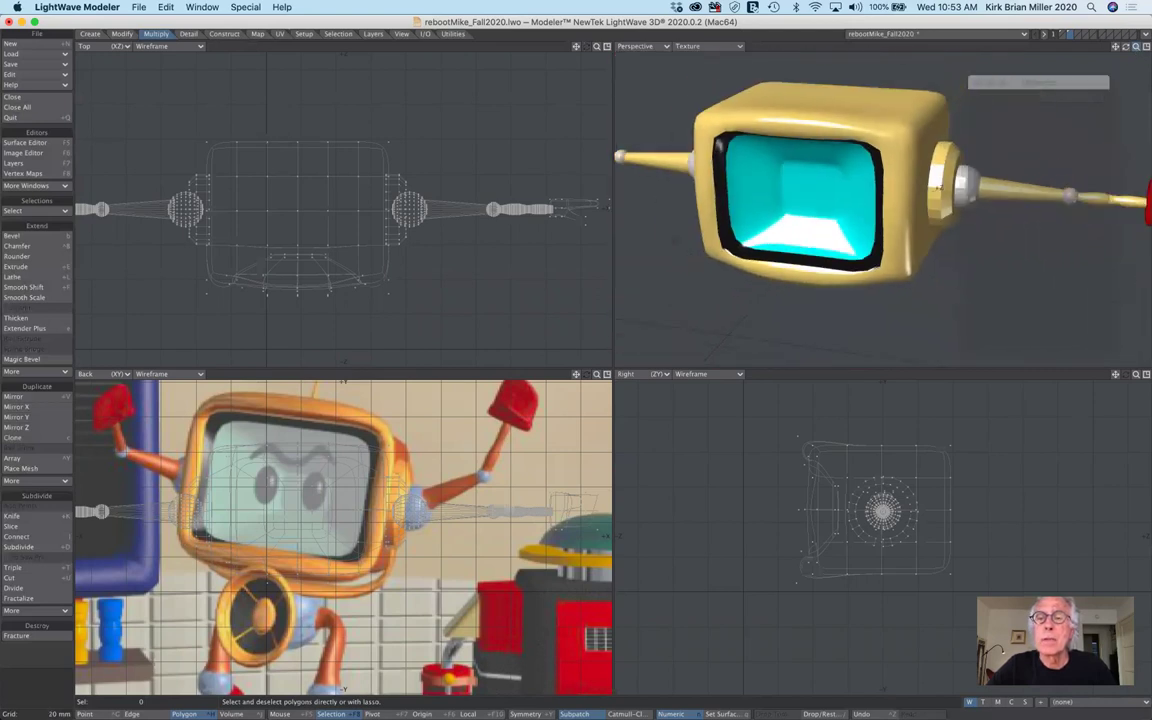
left_click_drag(1020, 48, 1144, 65, "alt")
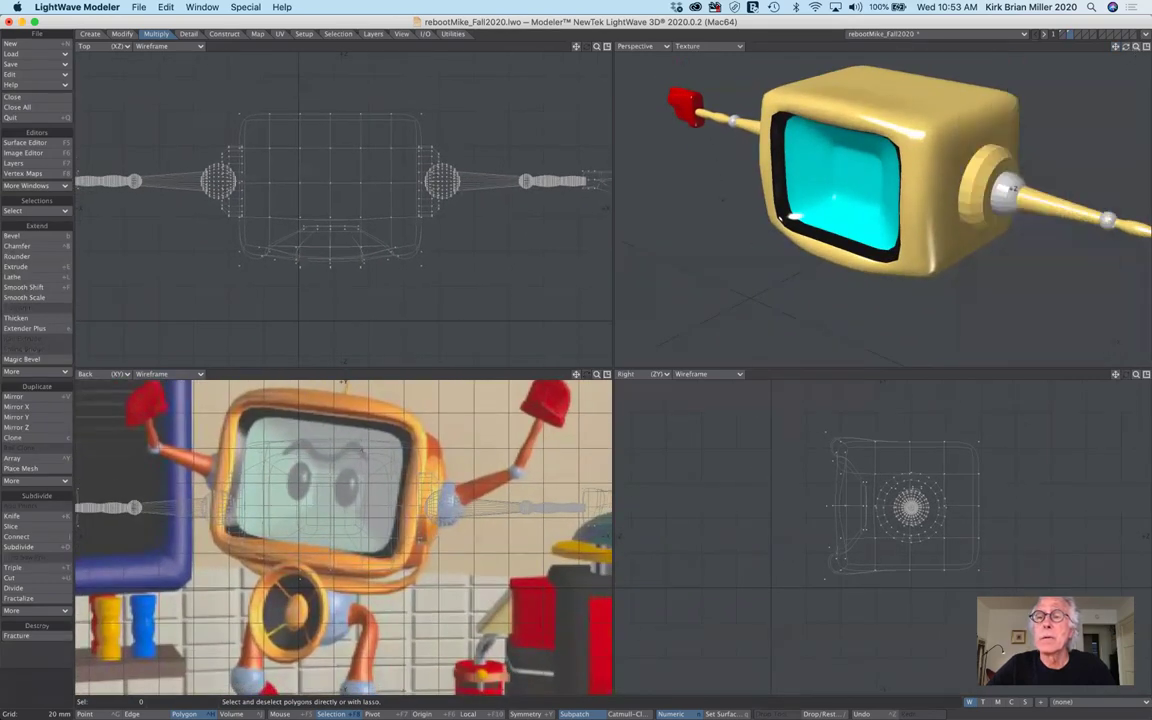
scroll(711, 289, "up", 5)
scroll(711, 289, "down", 5)
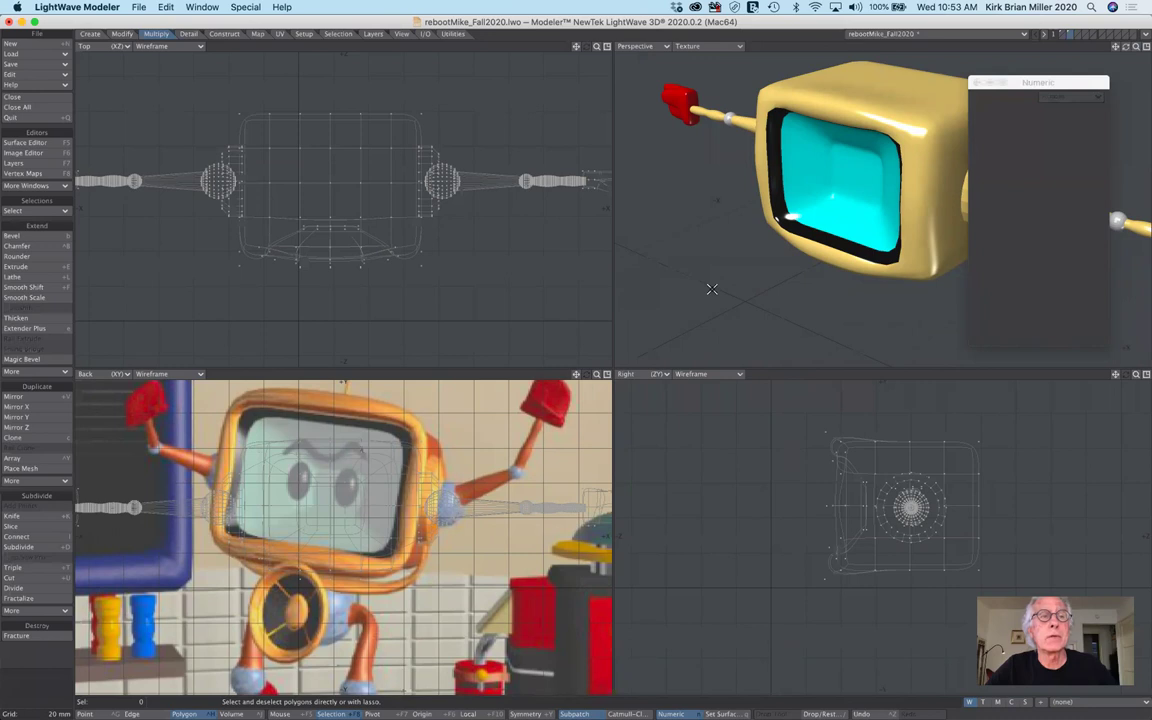
- Turn Independent Zoom off and back on for the perspective viewport in the display options
key("d")
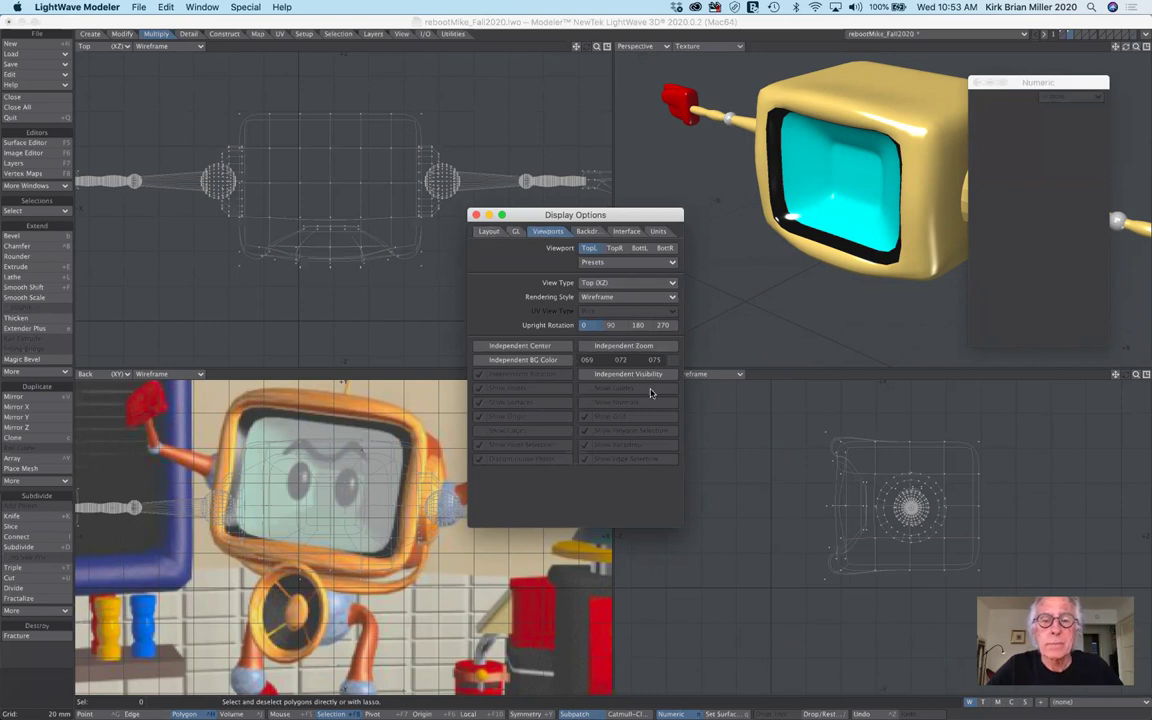
left_click(621, 247)
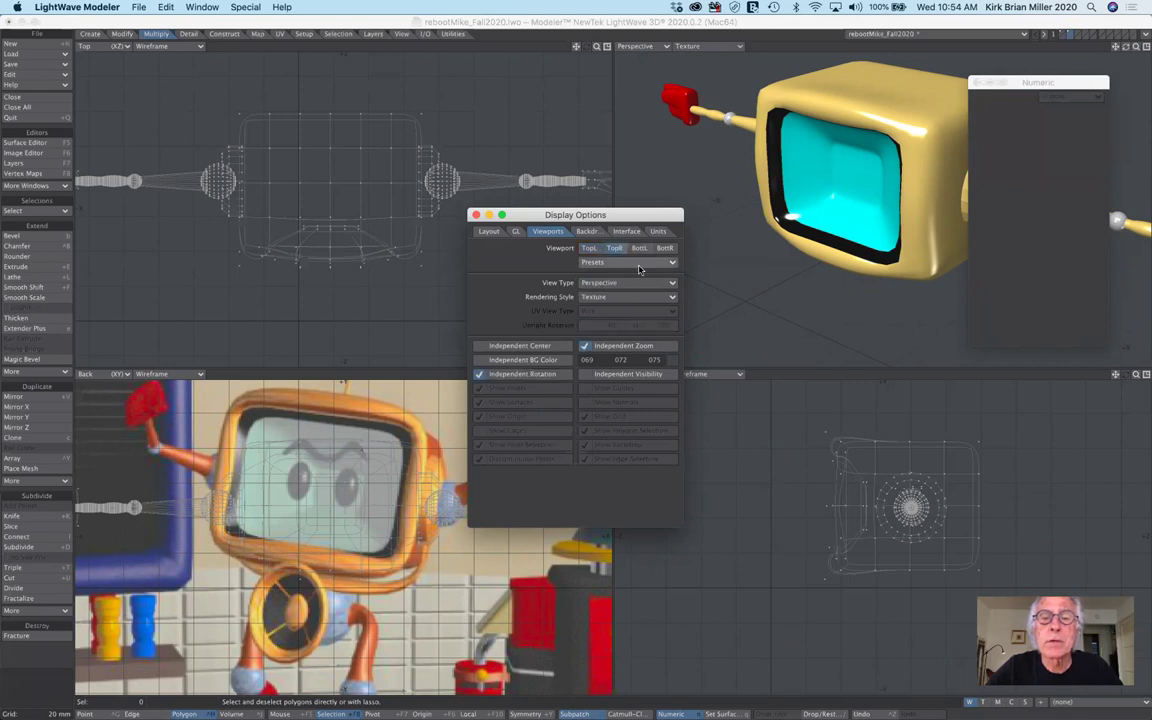
left_click(585, 346)
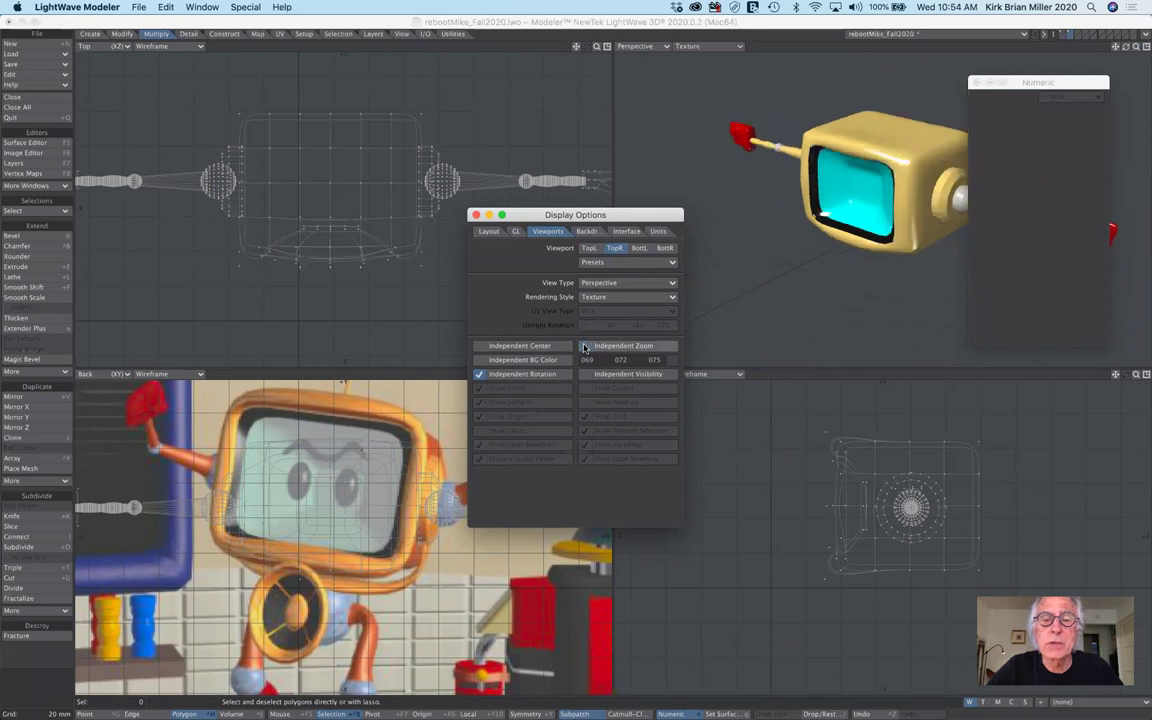
left_click(585, 346)
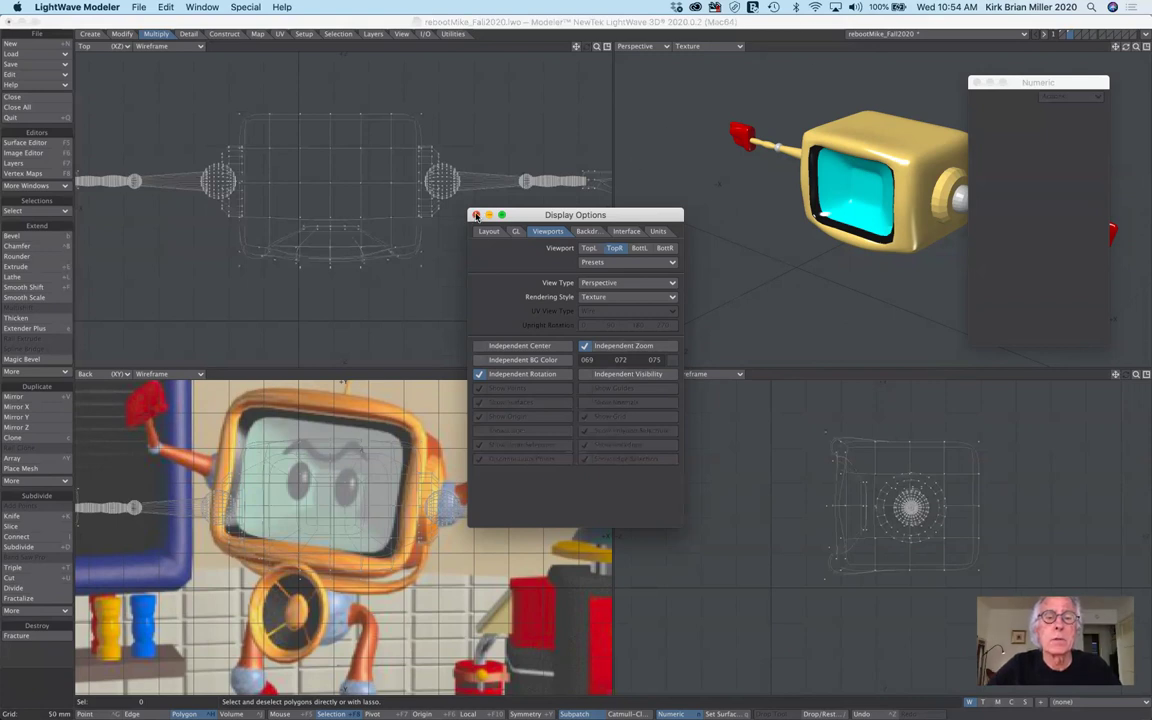
left_click(476, 216)
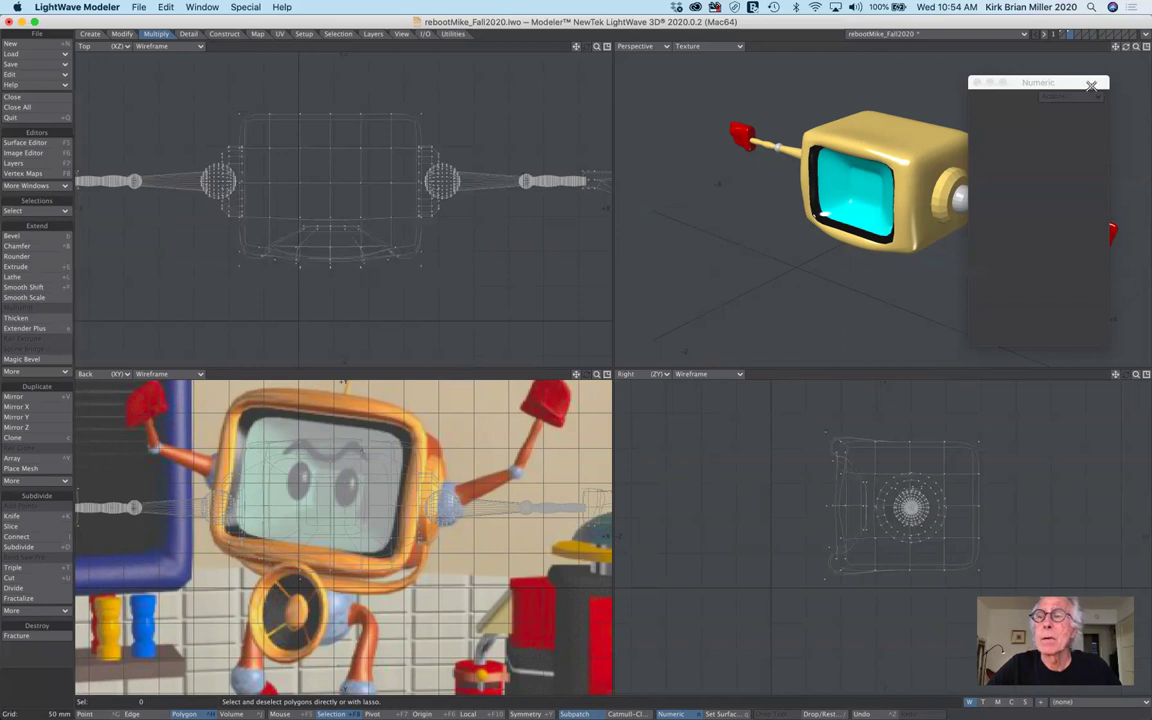
- Move the Numeric window clear of the robot's hand in the perspective view and save the object
left_click_drag(1090, 84, 1107, 270)
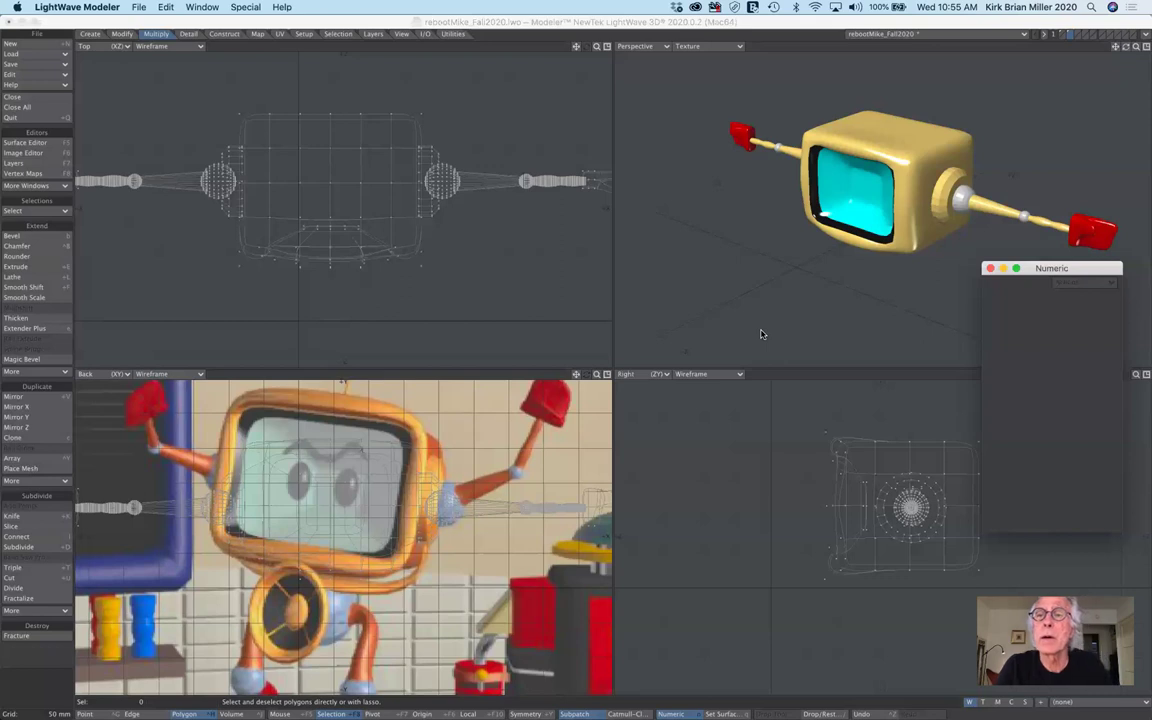
key("super+s")
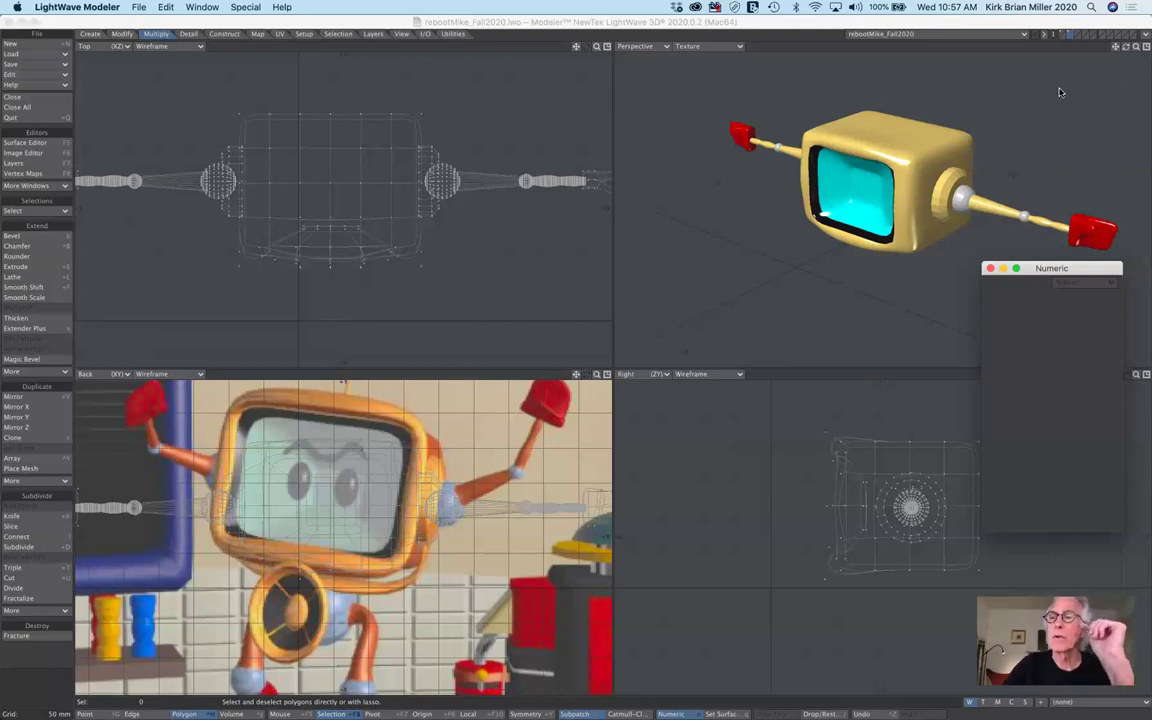
- Open the Surface Editor alongside a close perspective view of the shoulder joint where the arm meets the TV head
left_click_drag(1116, 47, 1050, 88)
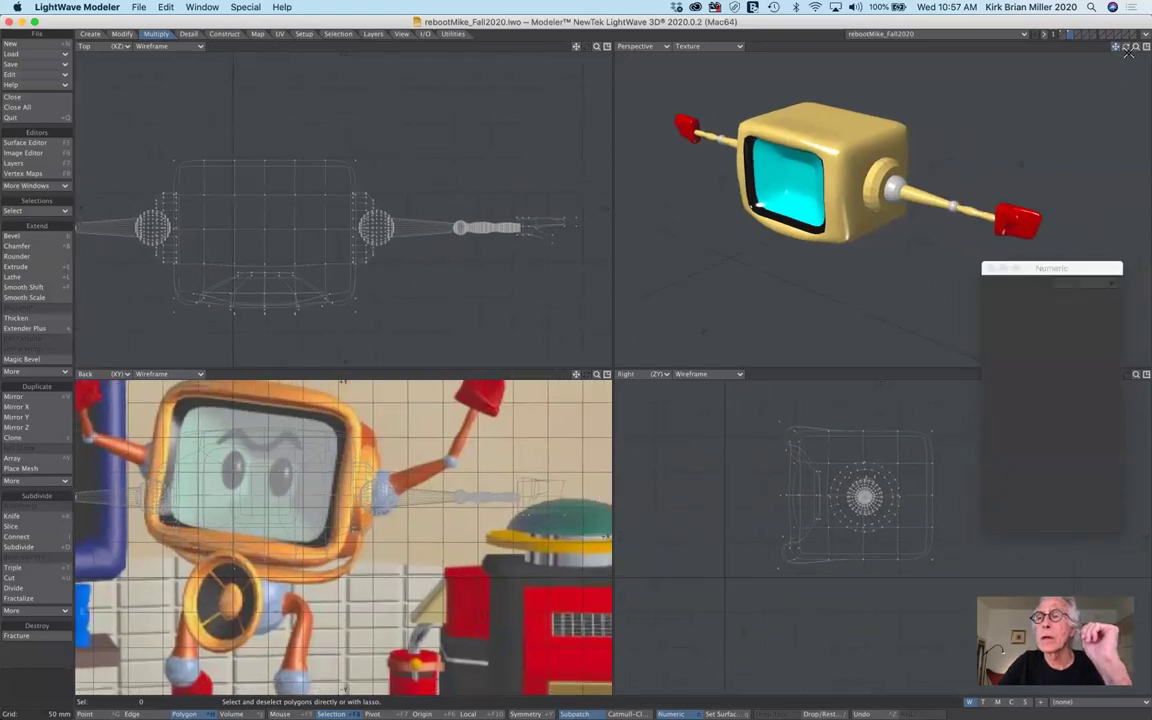
left_click_drag(1128, 47, 985, 65)
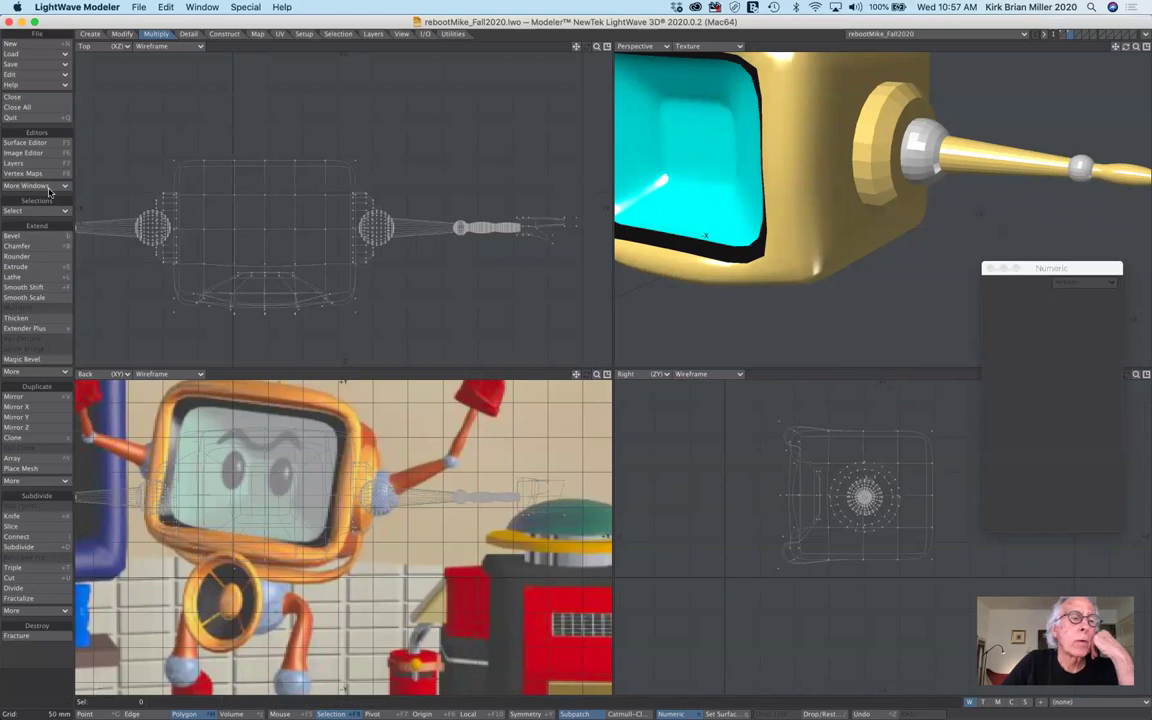
left_click(41, 144)
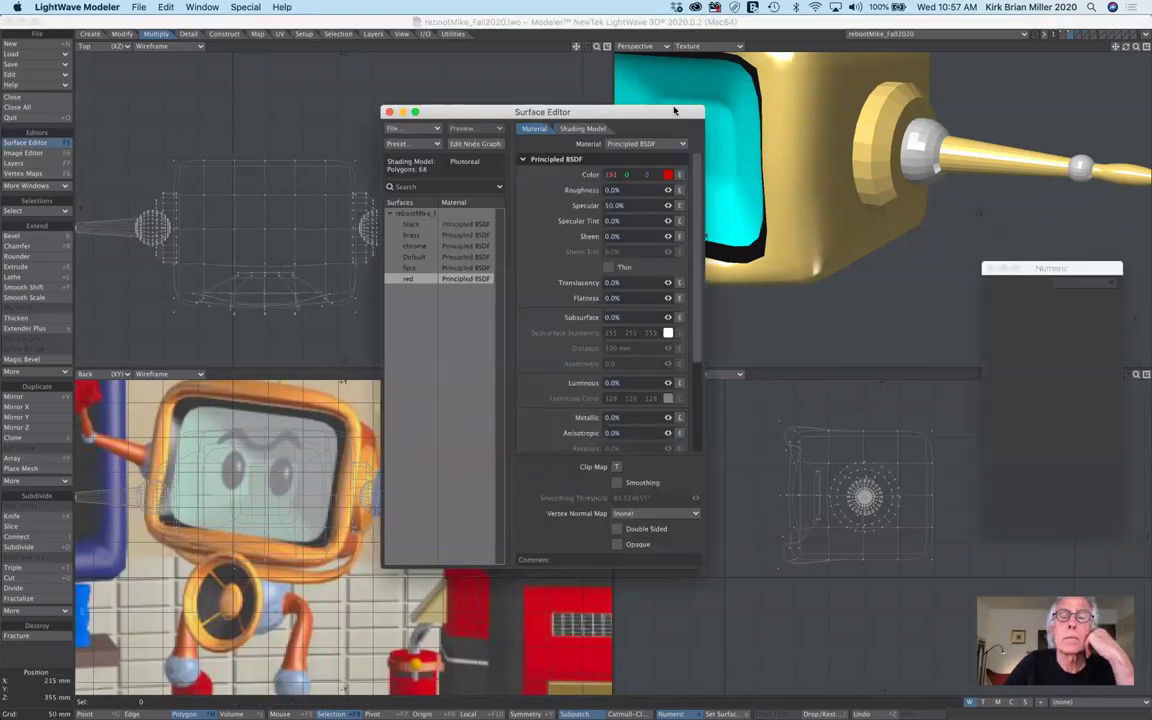
left_click_drag(673, 118, 488, 80)
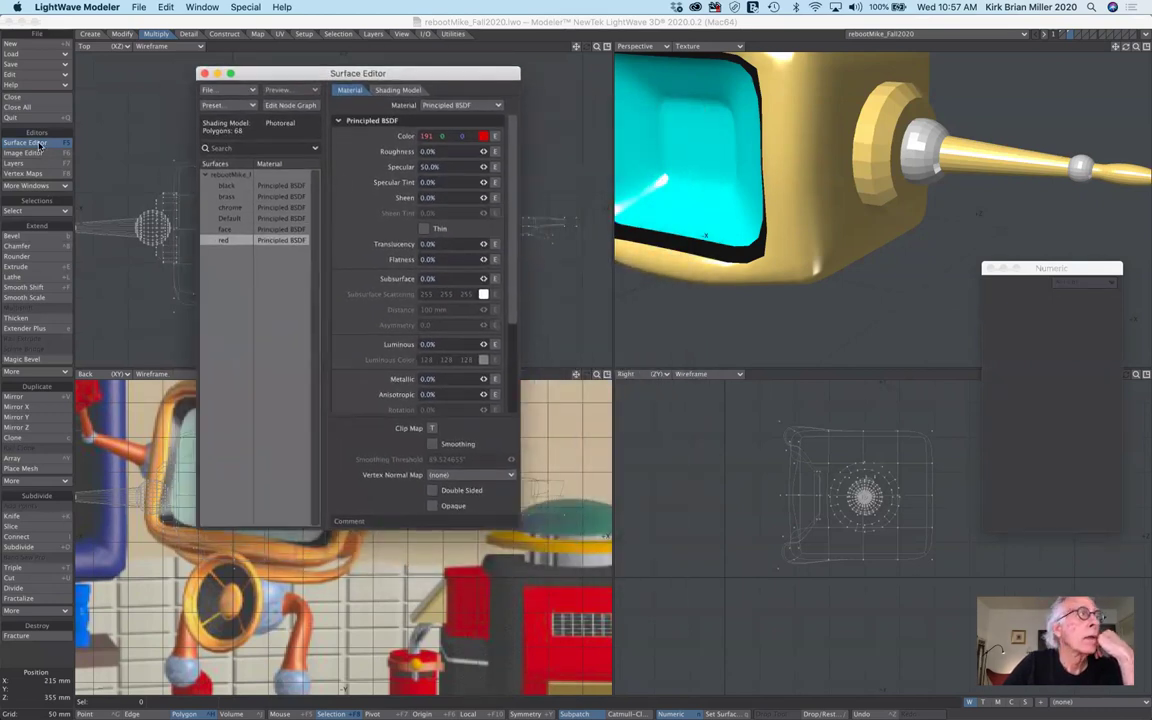
- Try Smoothing on the brass surface, comparing it on and off
left_click(236, 197)
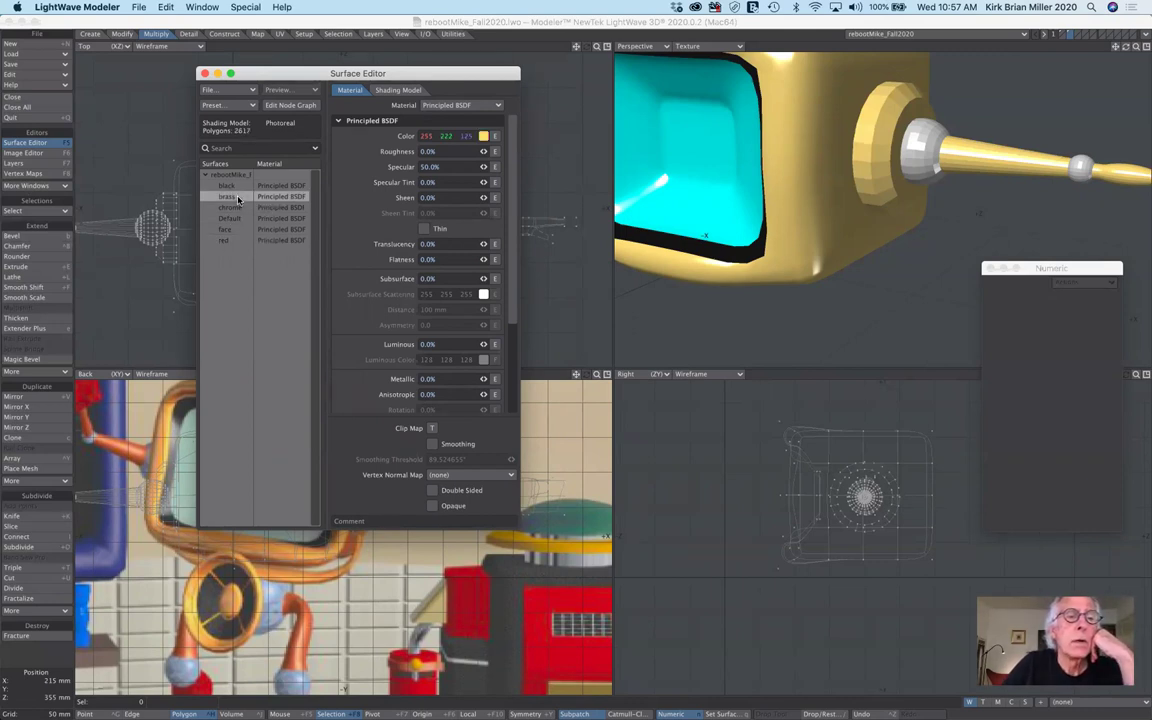
left_click(432, 444)
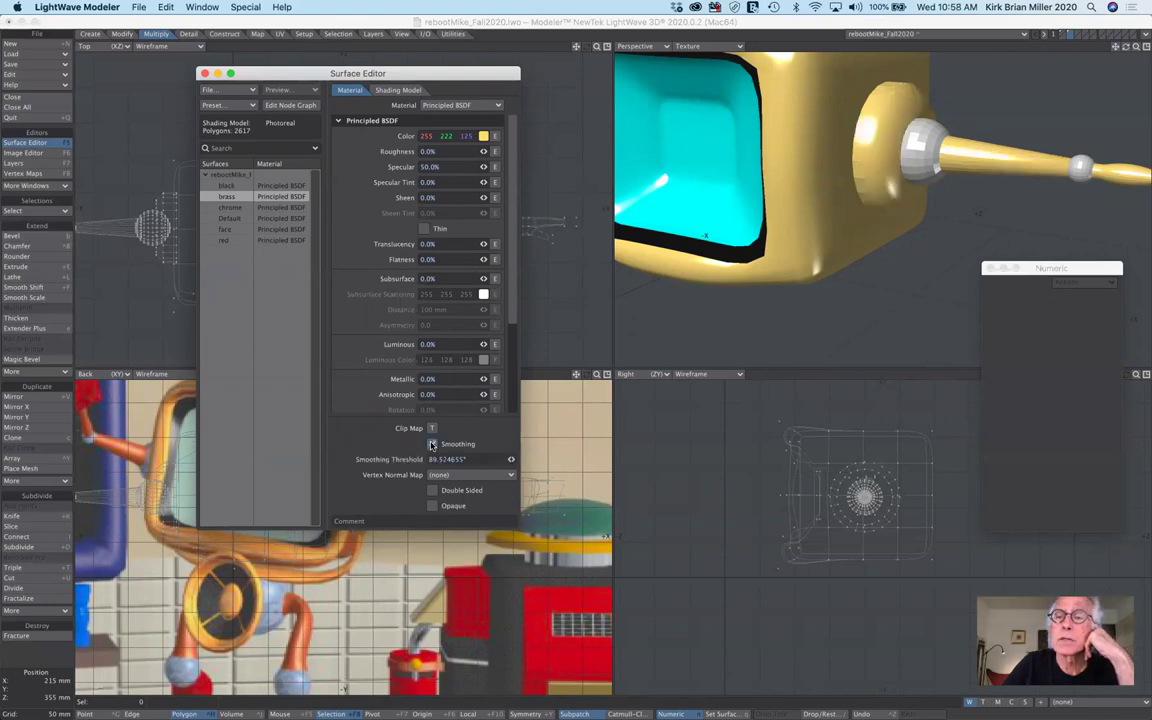
left_click(432, 444)
left_click(432, 444)
left_click(432, 444)
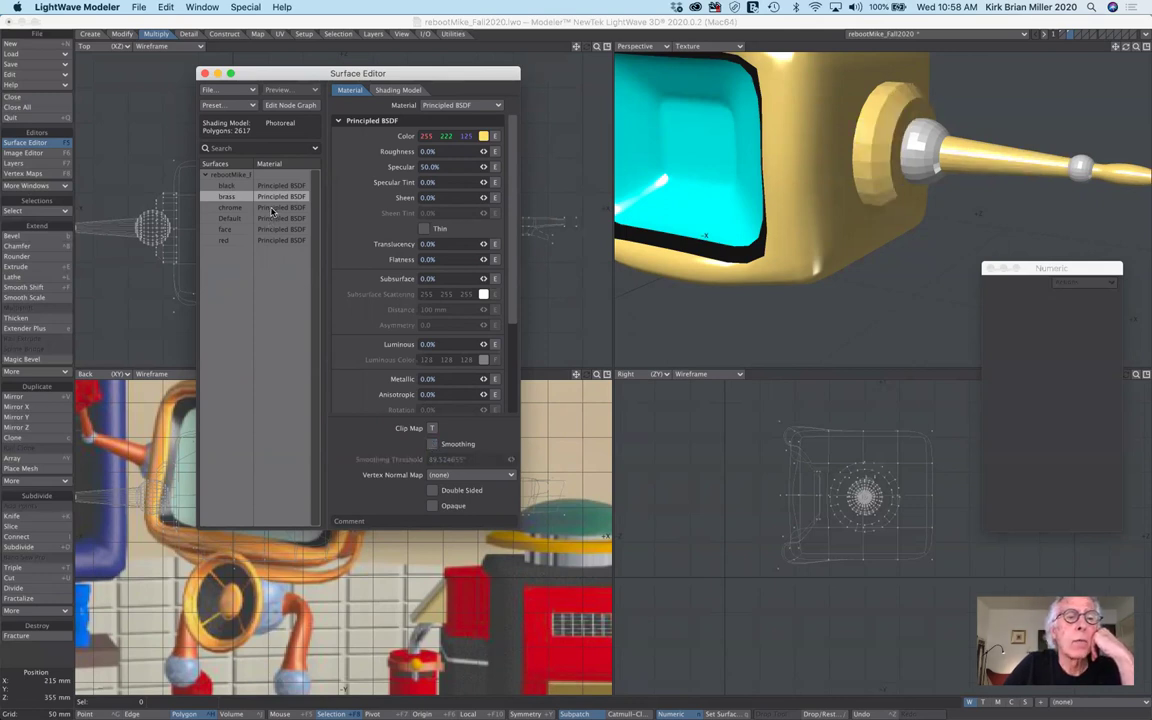
- Enable Smoothing on the chrome surface of the arm's ball joints
left_click(240, 207)
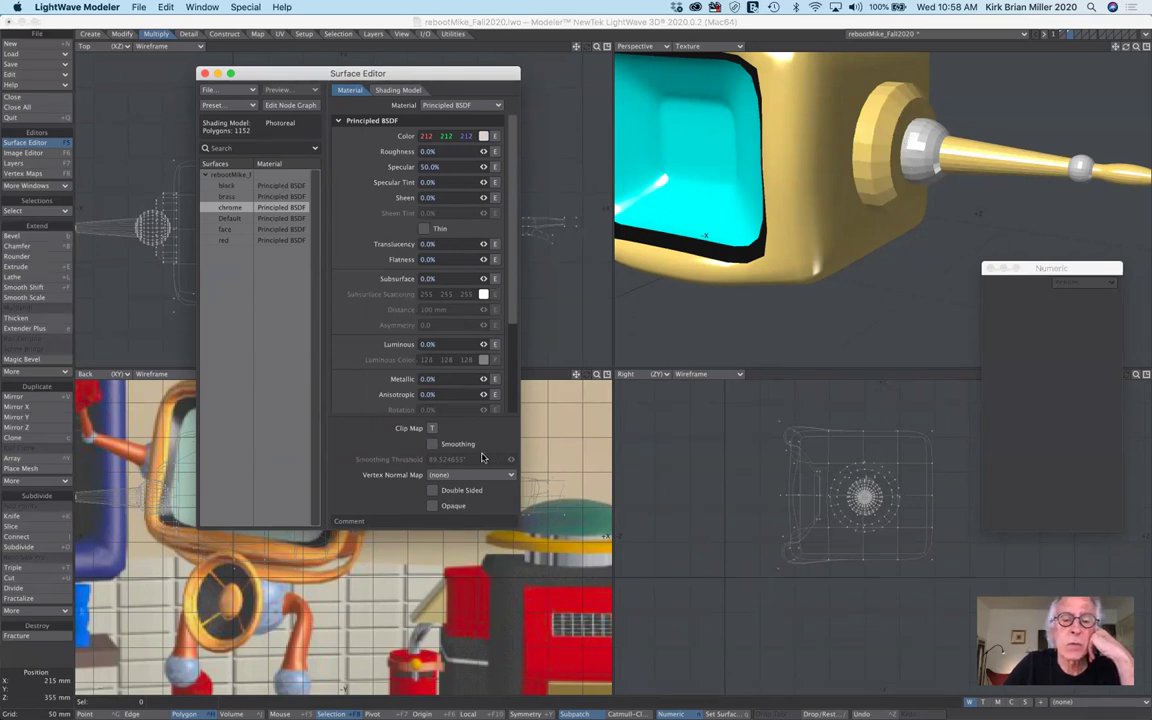
left_click(433, 444)
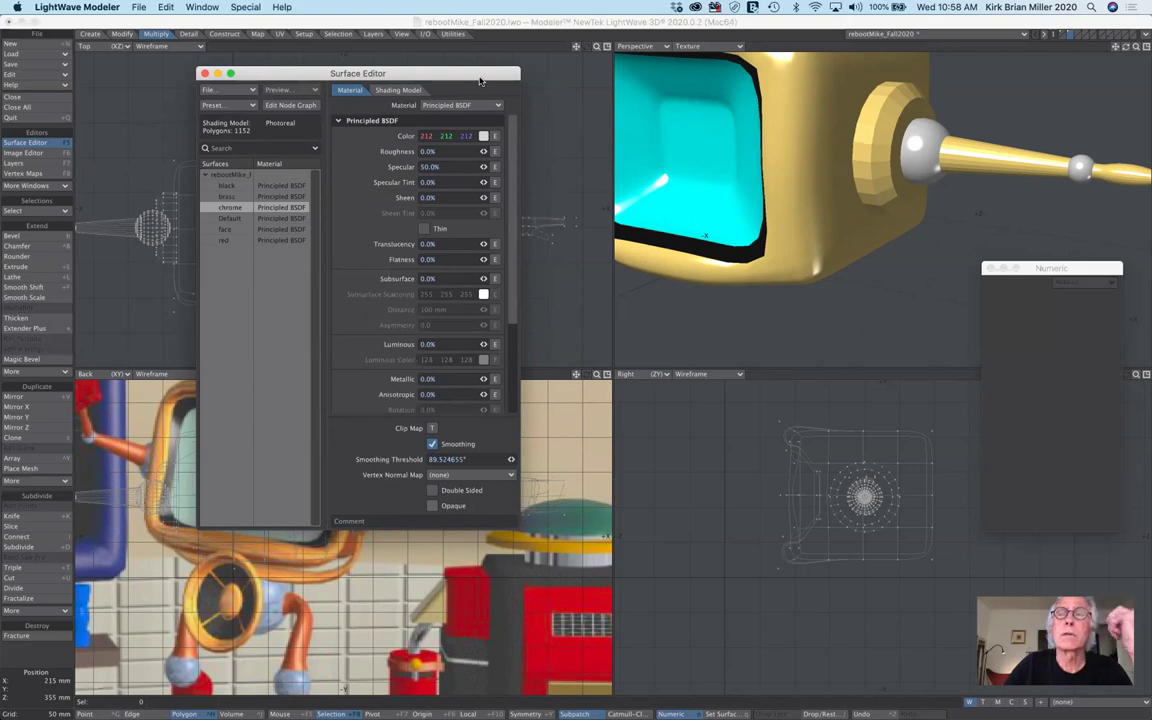
left_click_drag(481, 76, 509, 128)
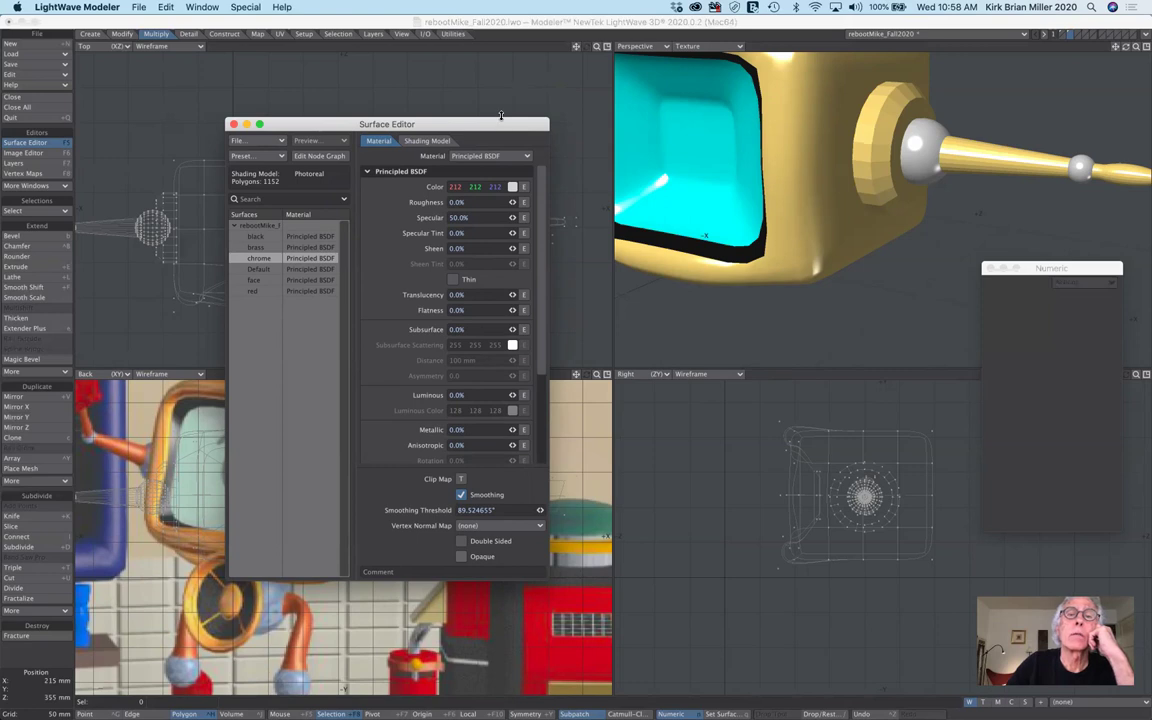
left_click_drag(501, 122, 503, 83)
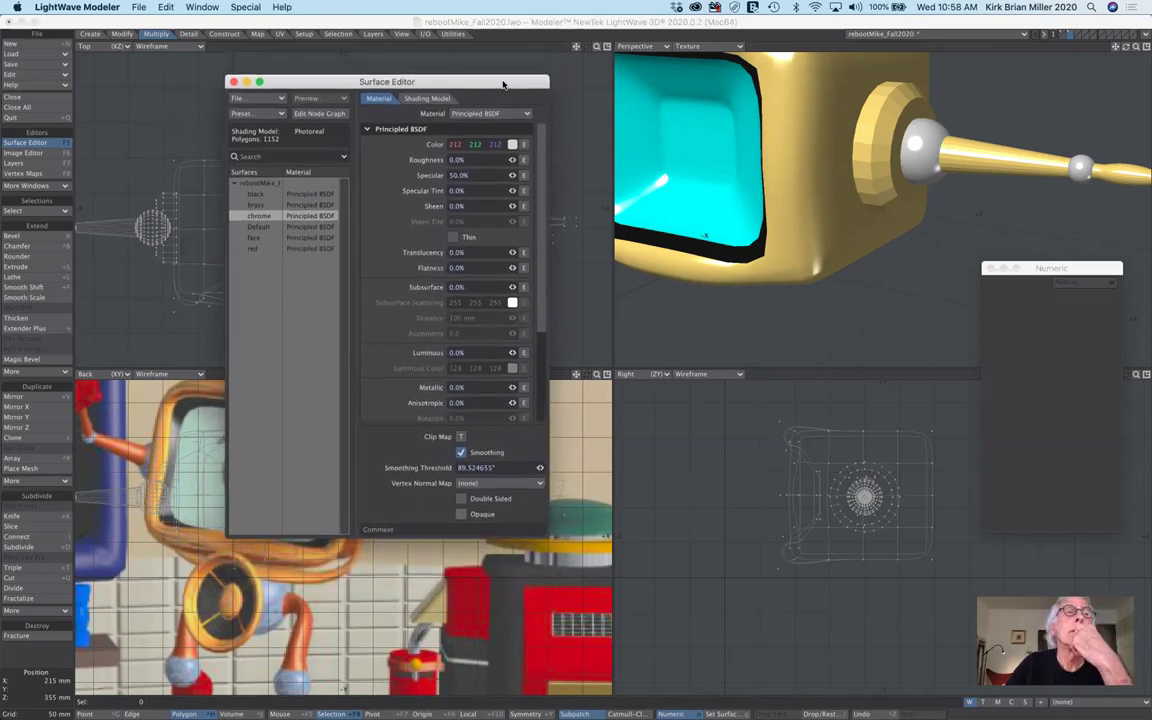